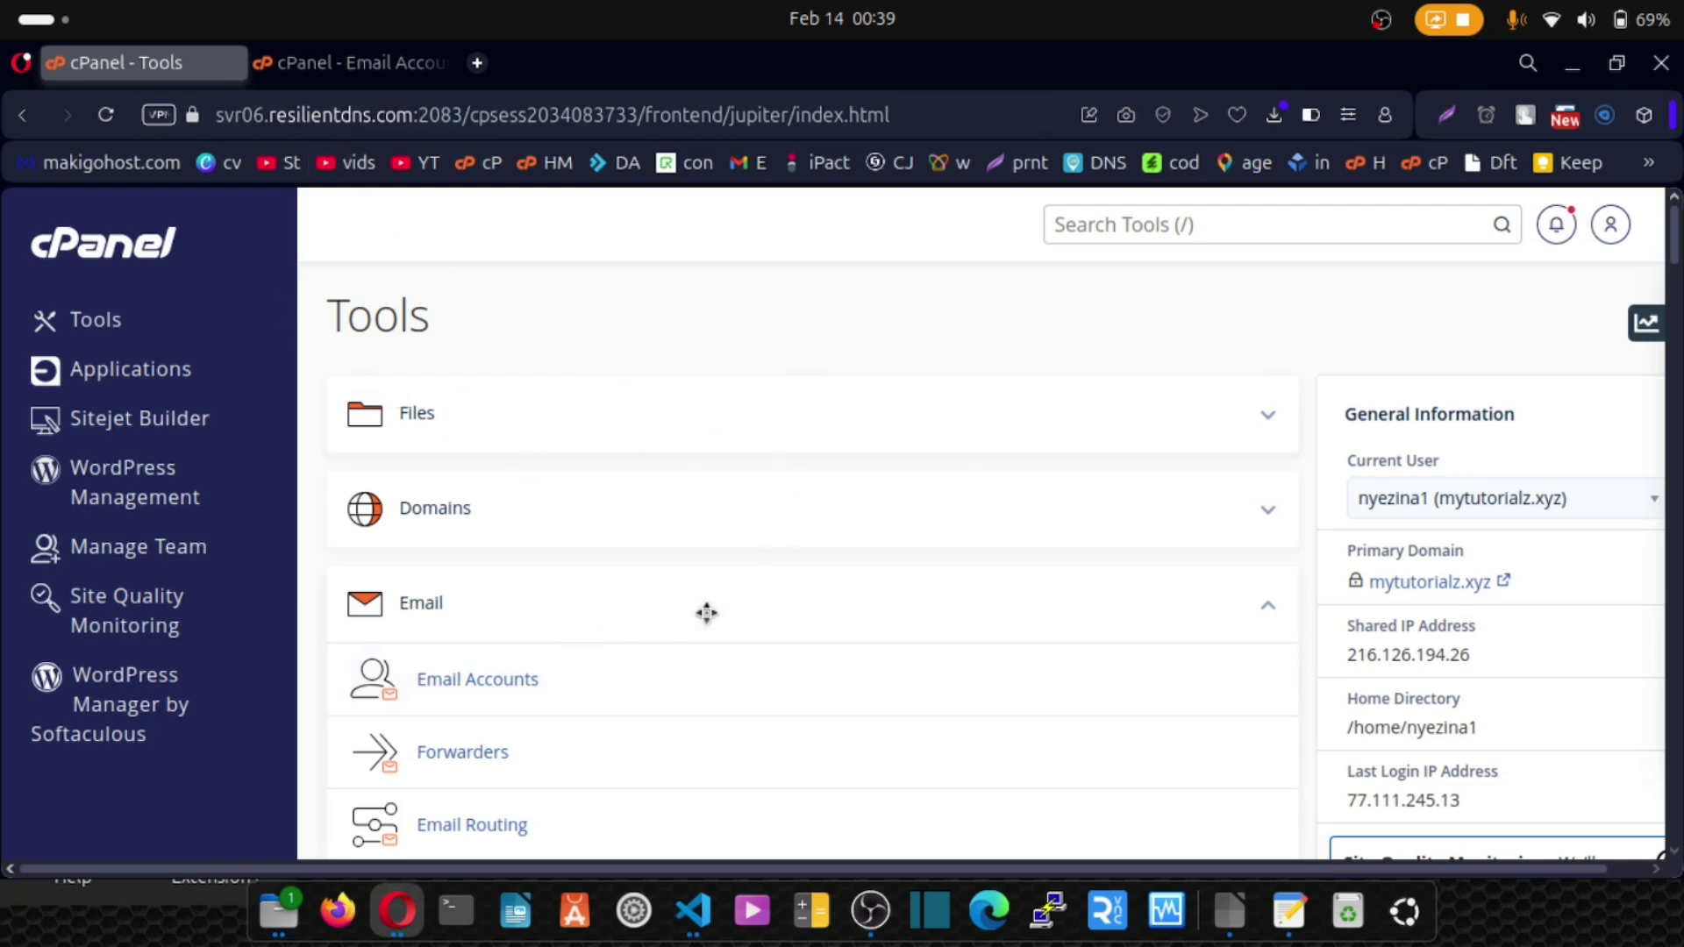
Open the Email Accounts list in the other hosting account's cPanel tab.
click(342, 56)
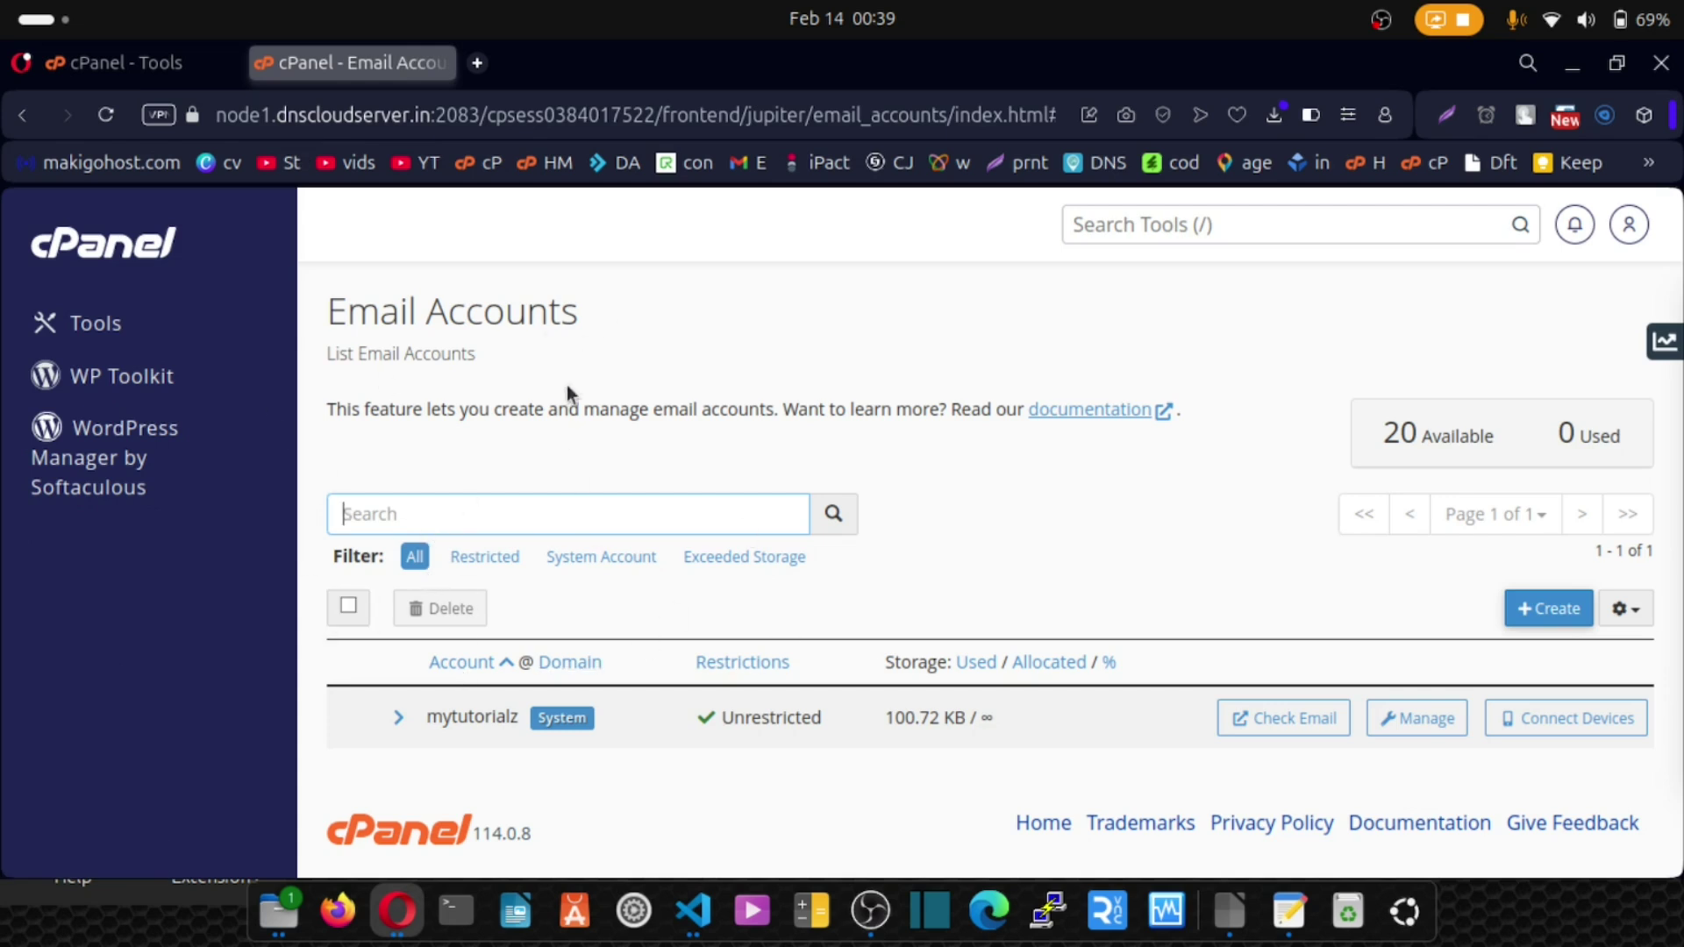
click(101, 324)
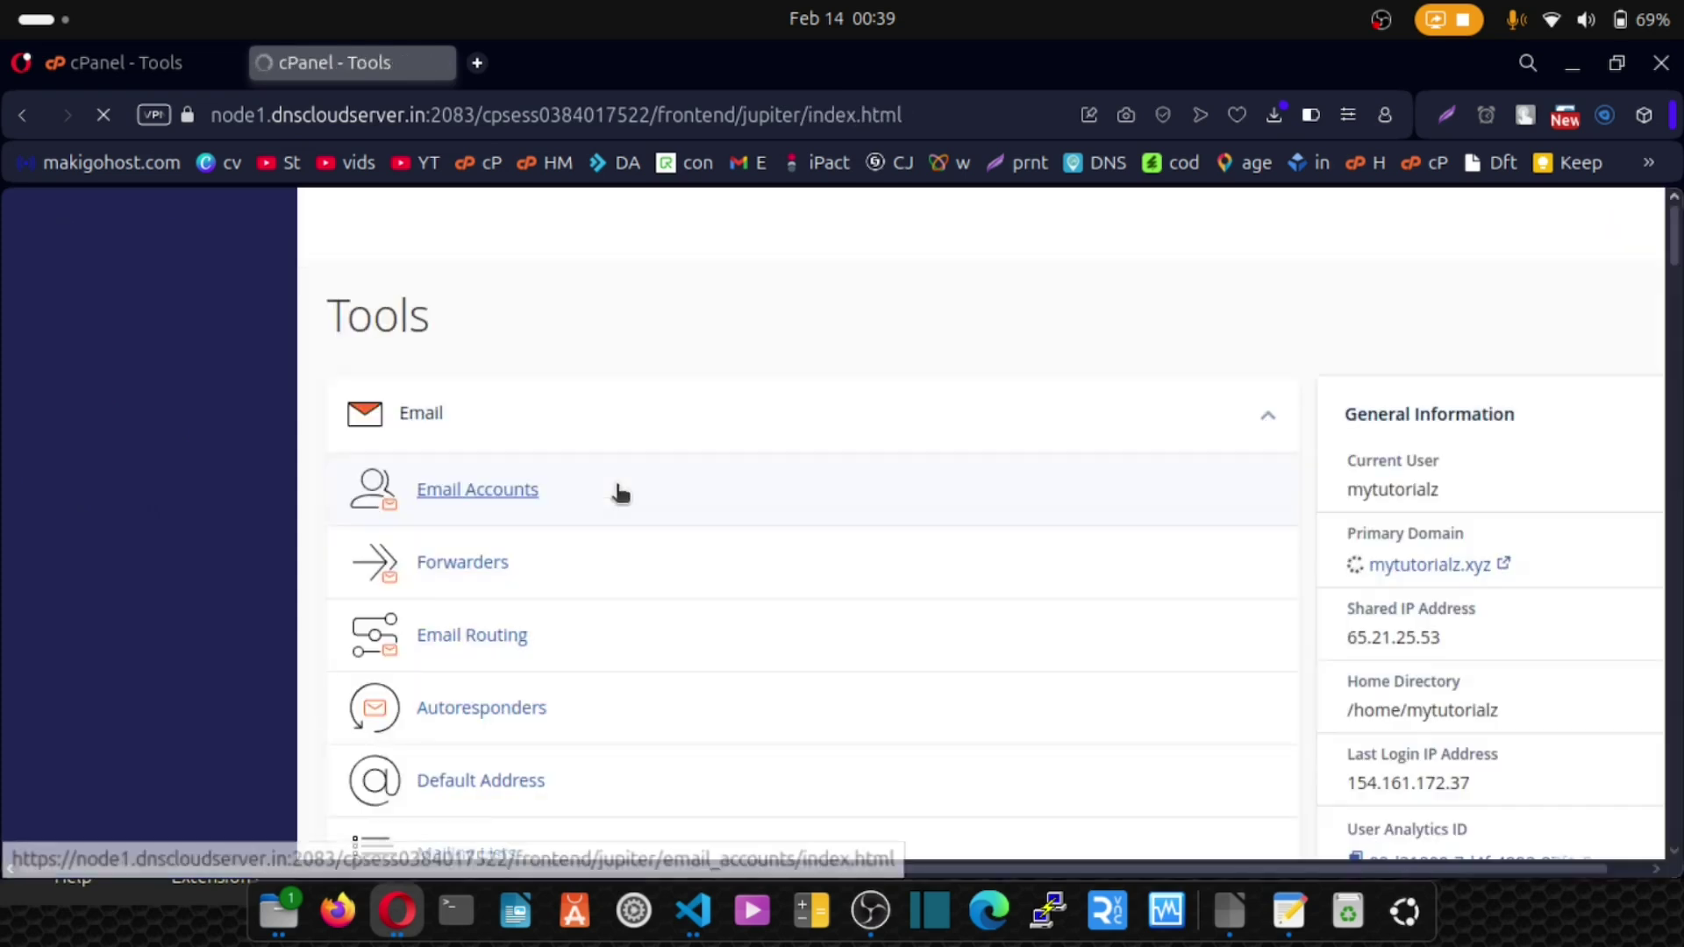
click(453, 504)
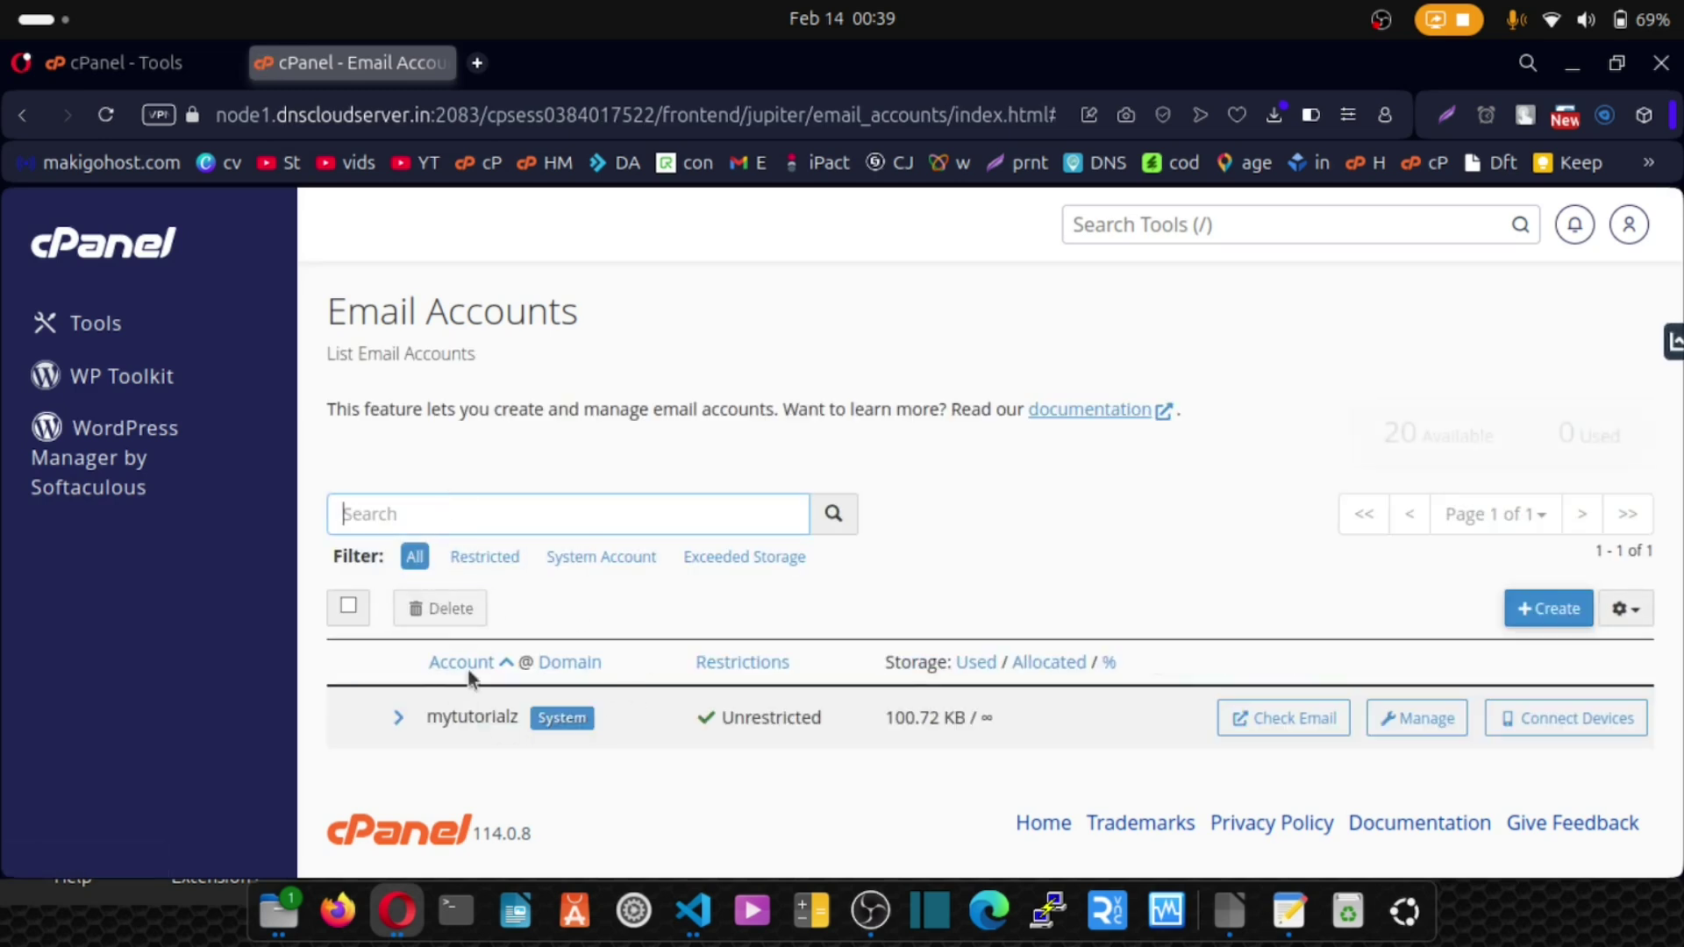
Open the svr06 email account list and compare it against the node1 account's list.
click(138, 70)
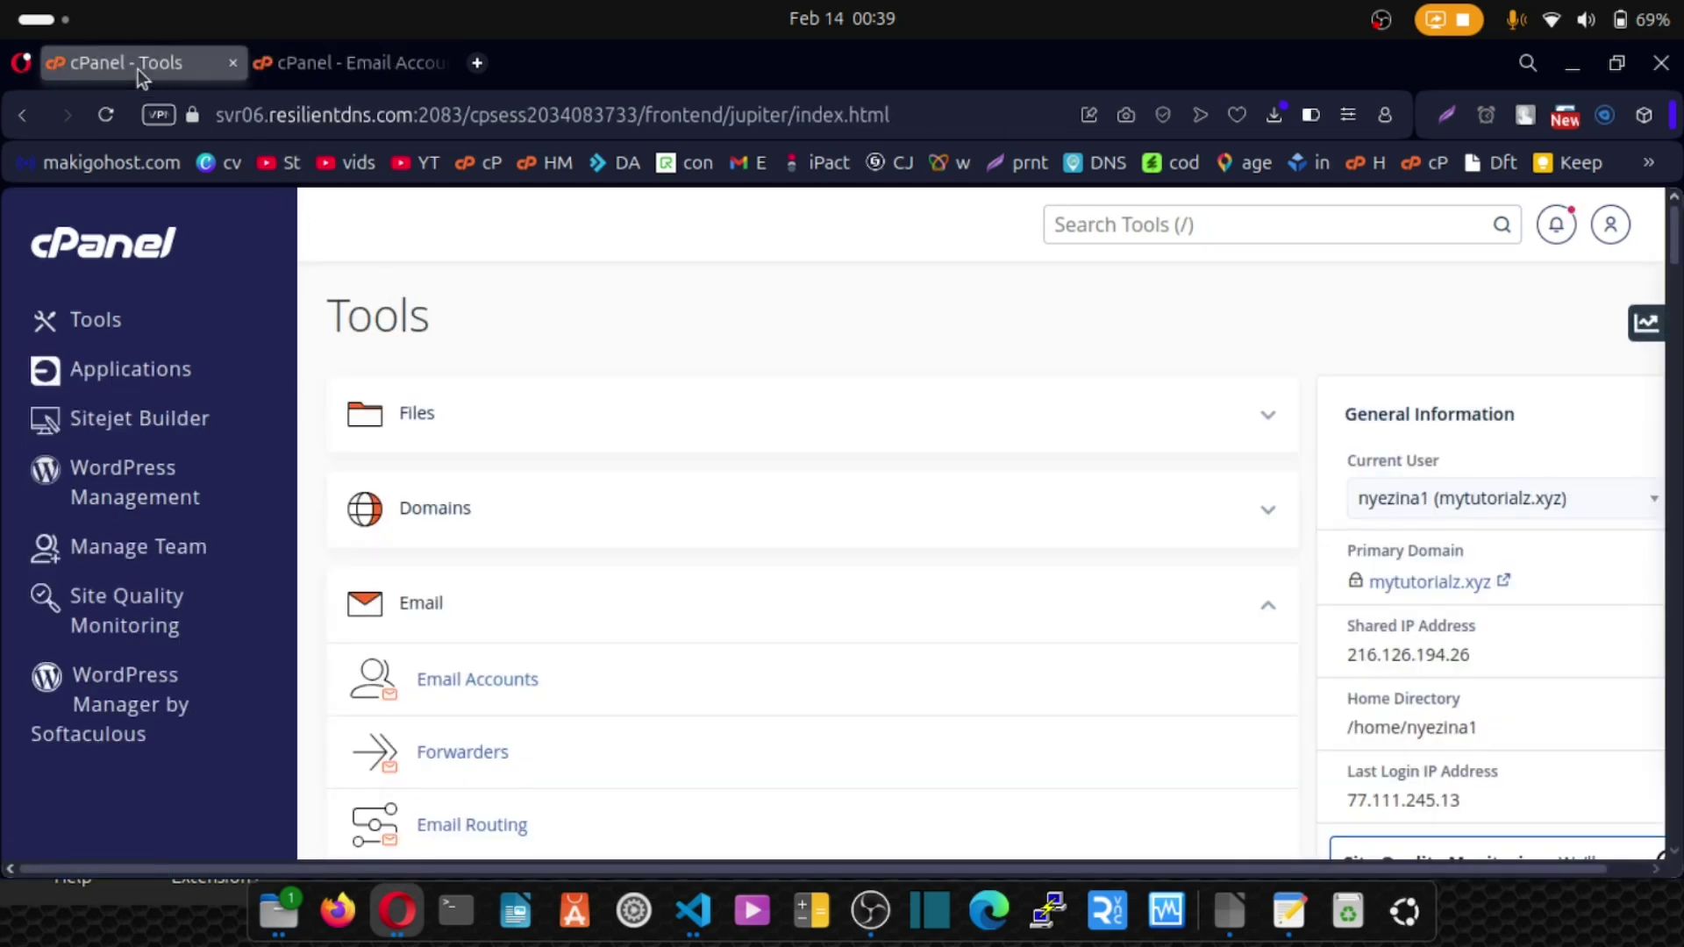
click(464, 695)
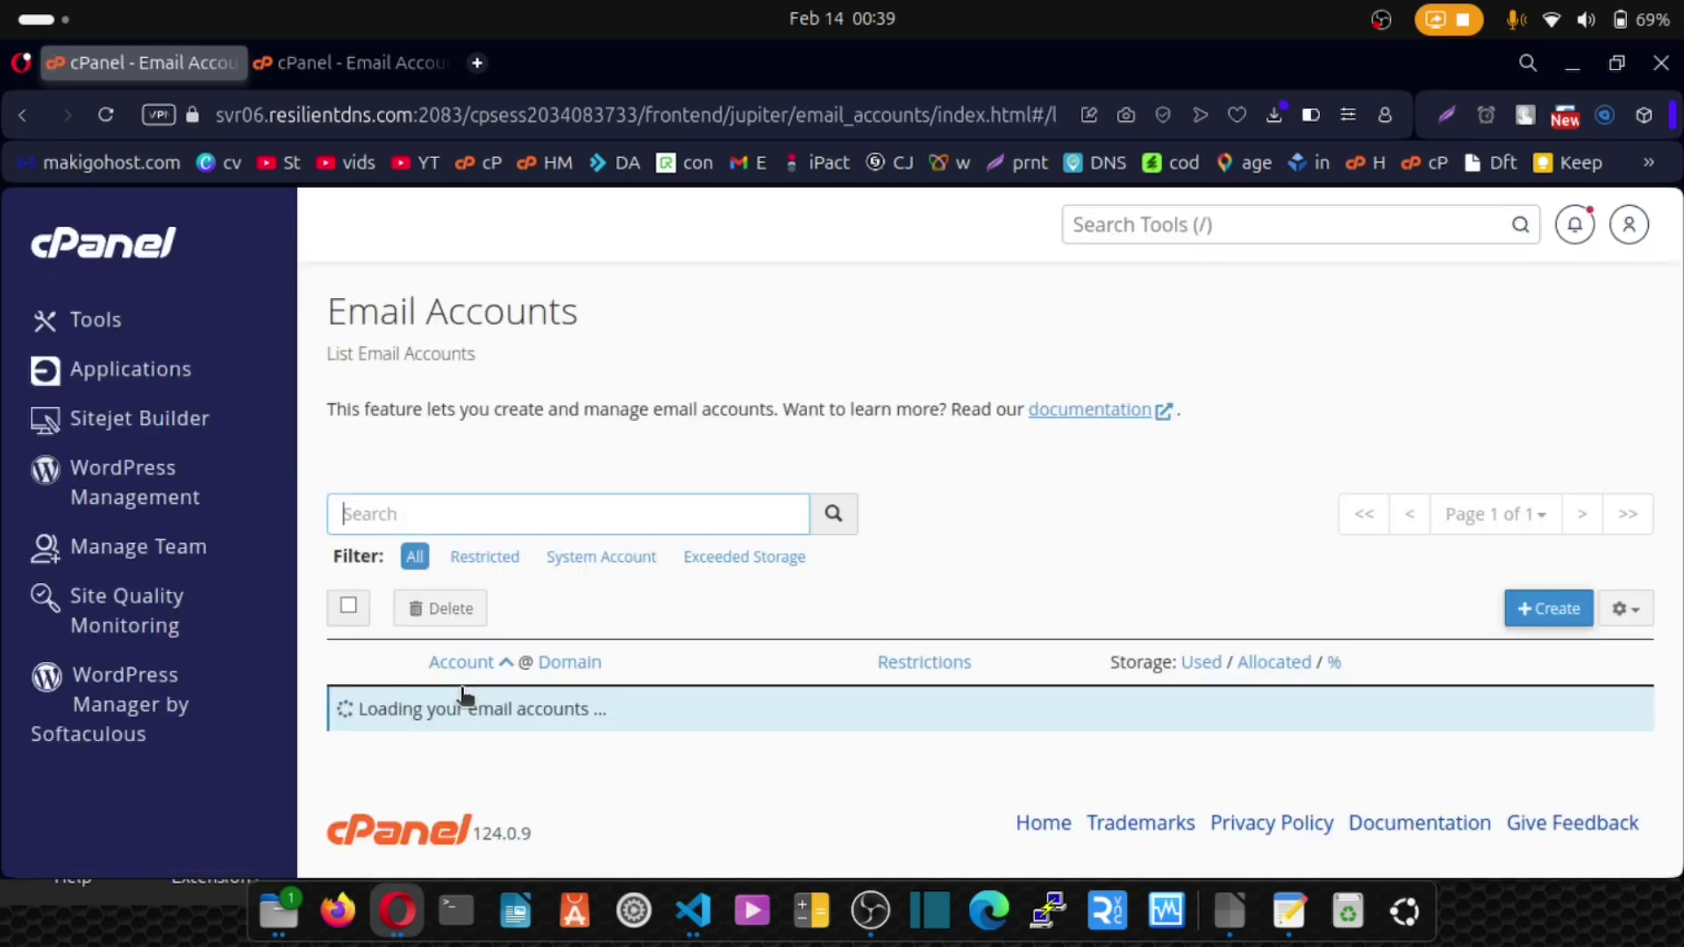
scroll(523, 649, down, 3)
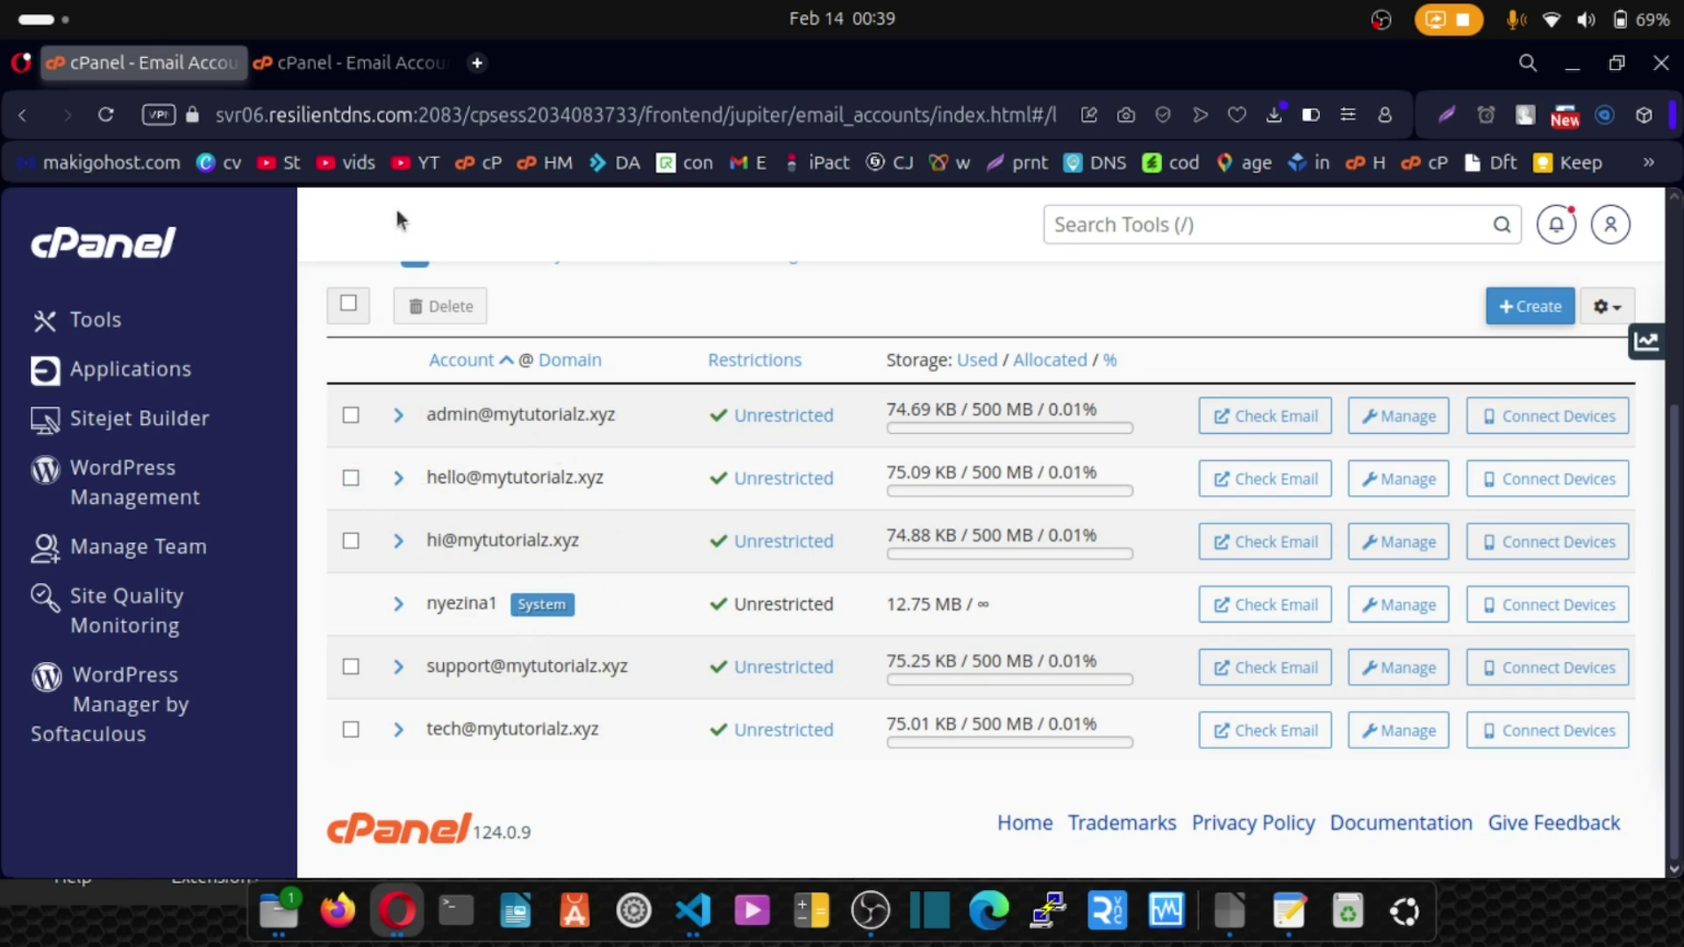
click(367, 67)
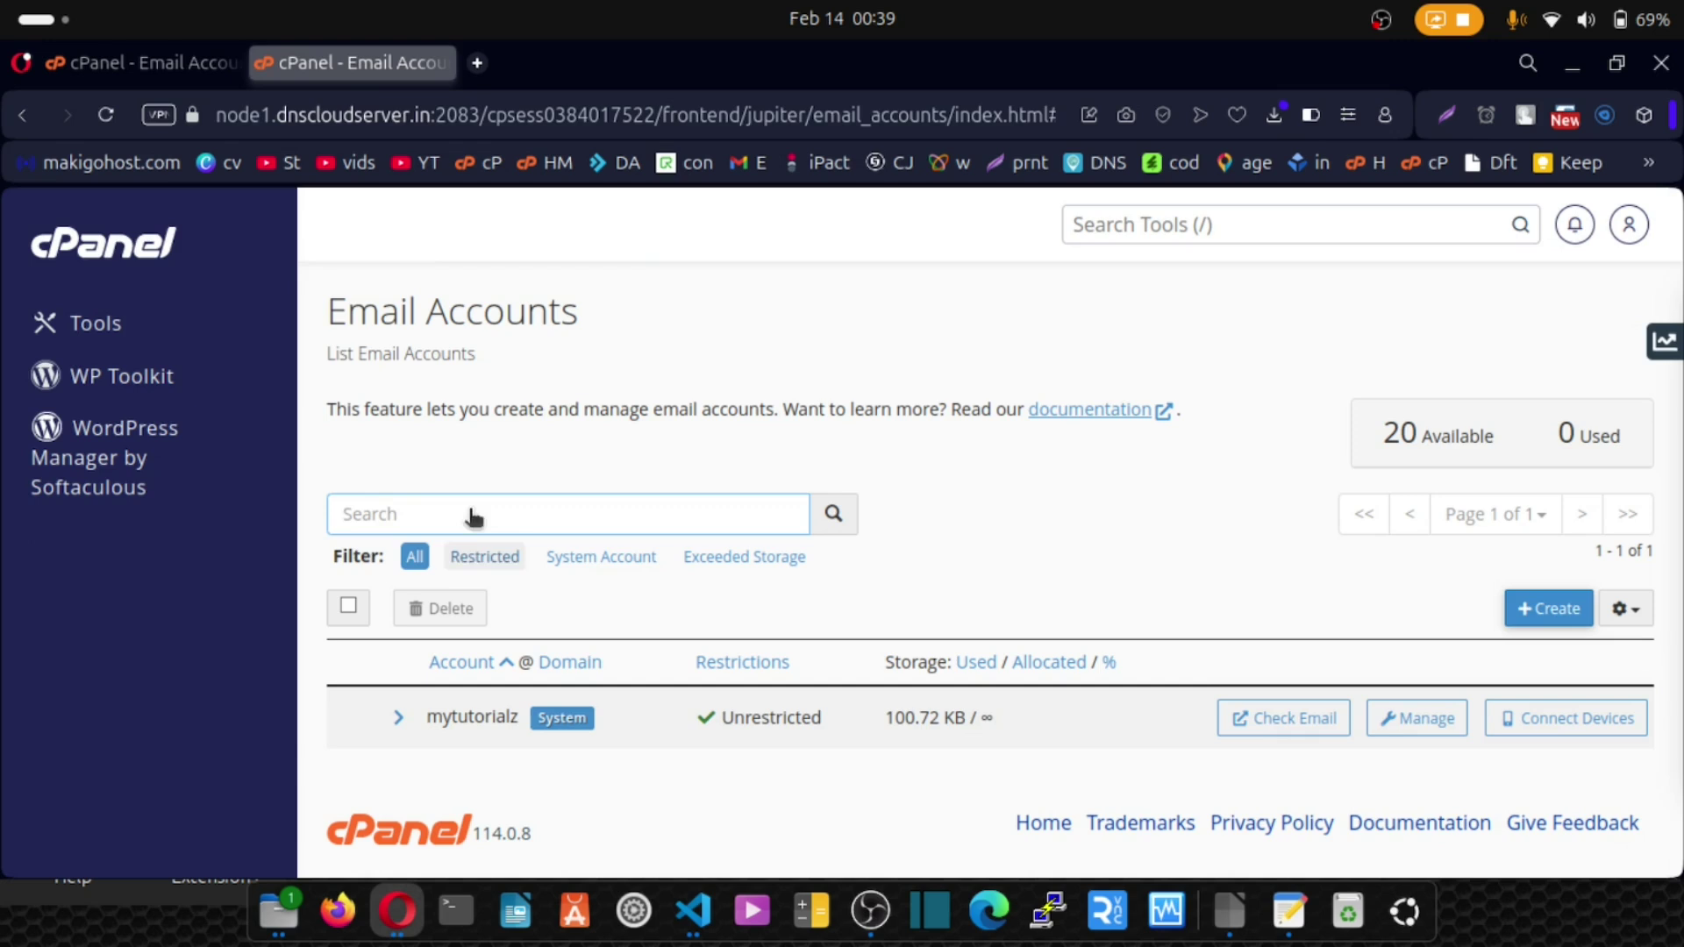
click(441, 518)
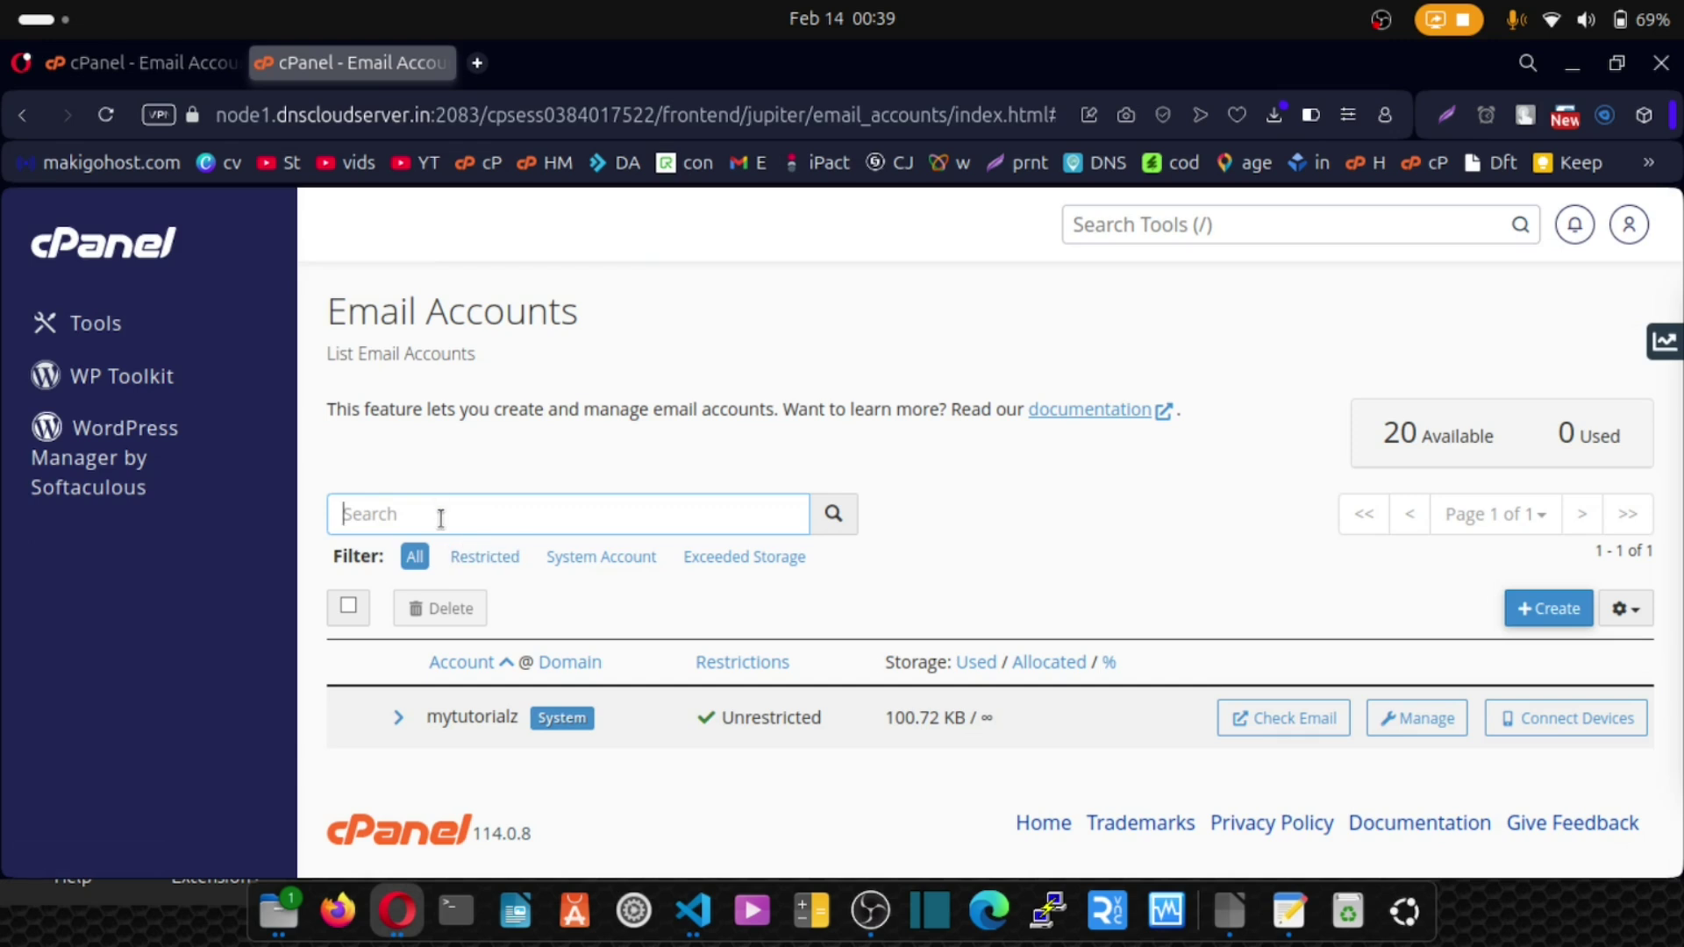
click(147, 61)
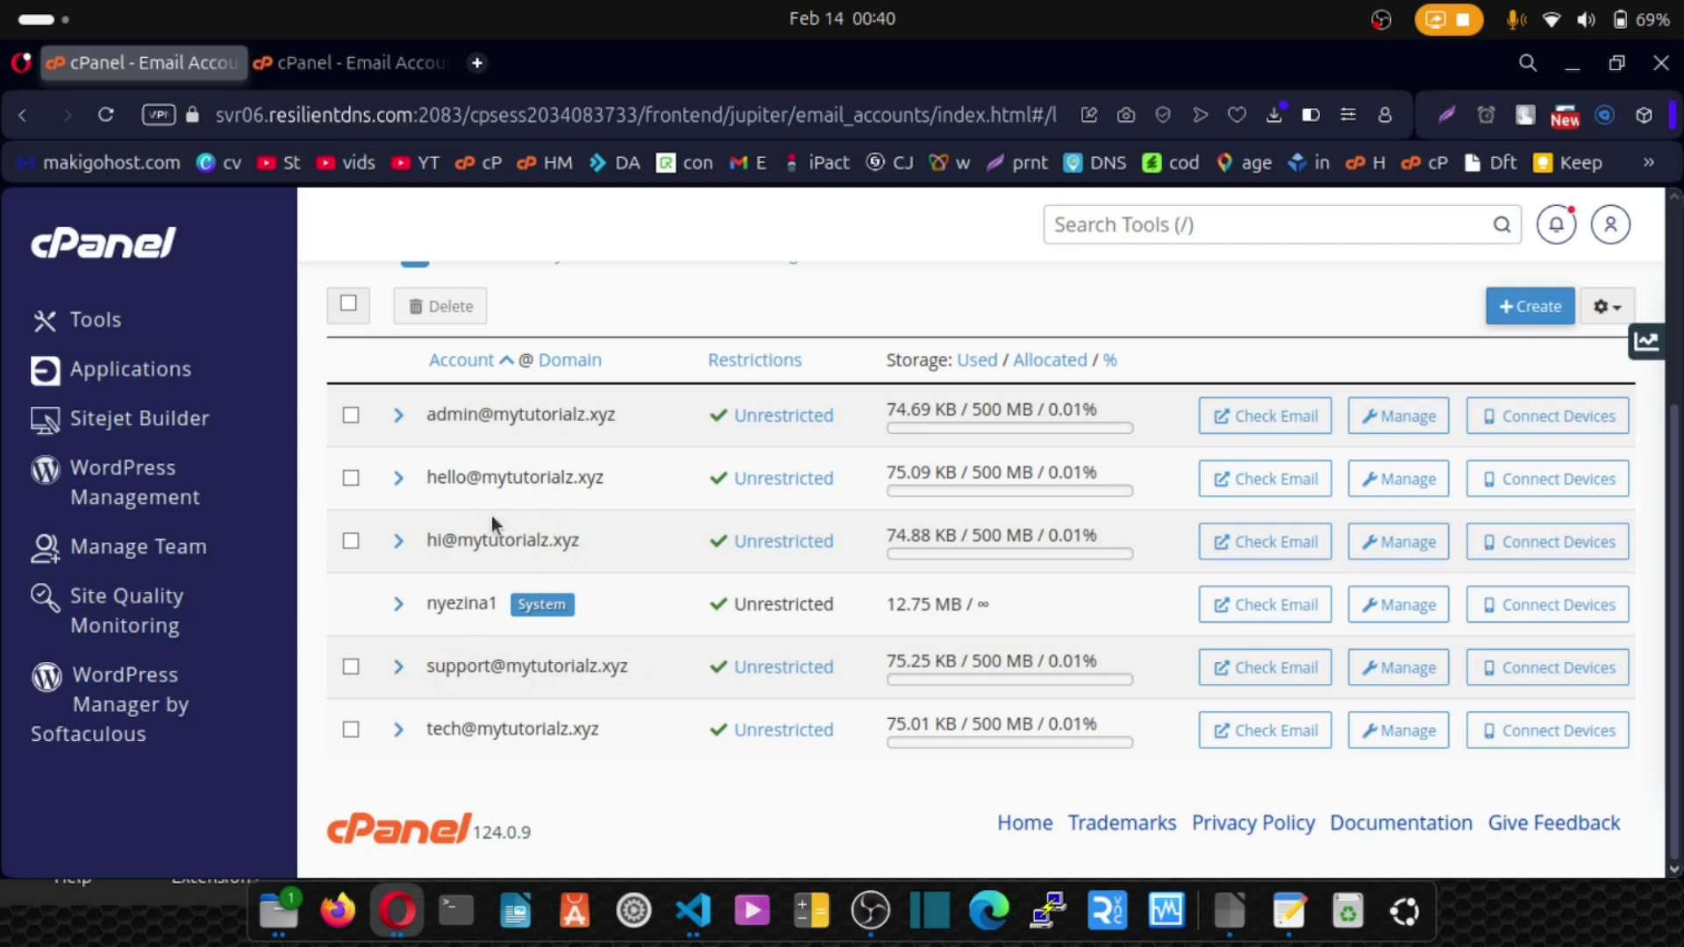
Open File Manager from Tools > Files and select the mail folder in the home directory.
click(106, 325)
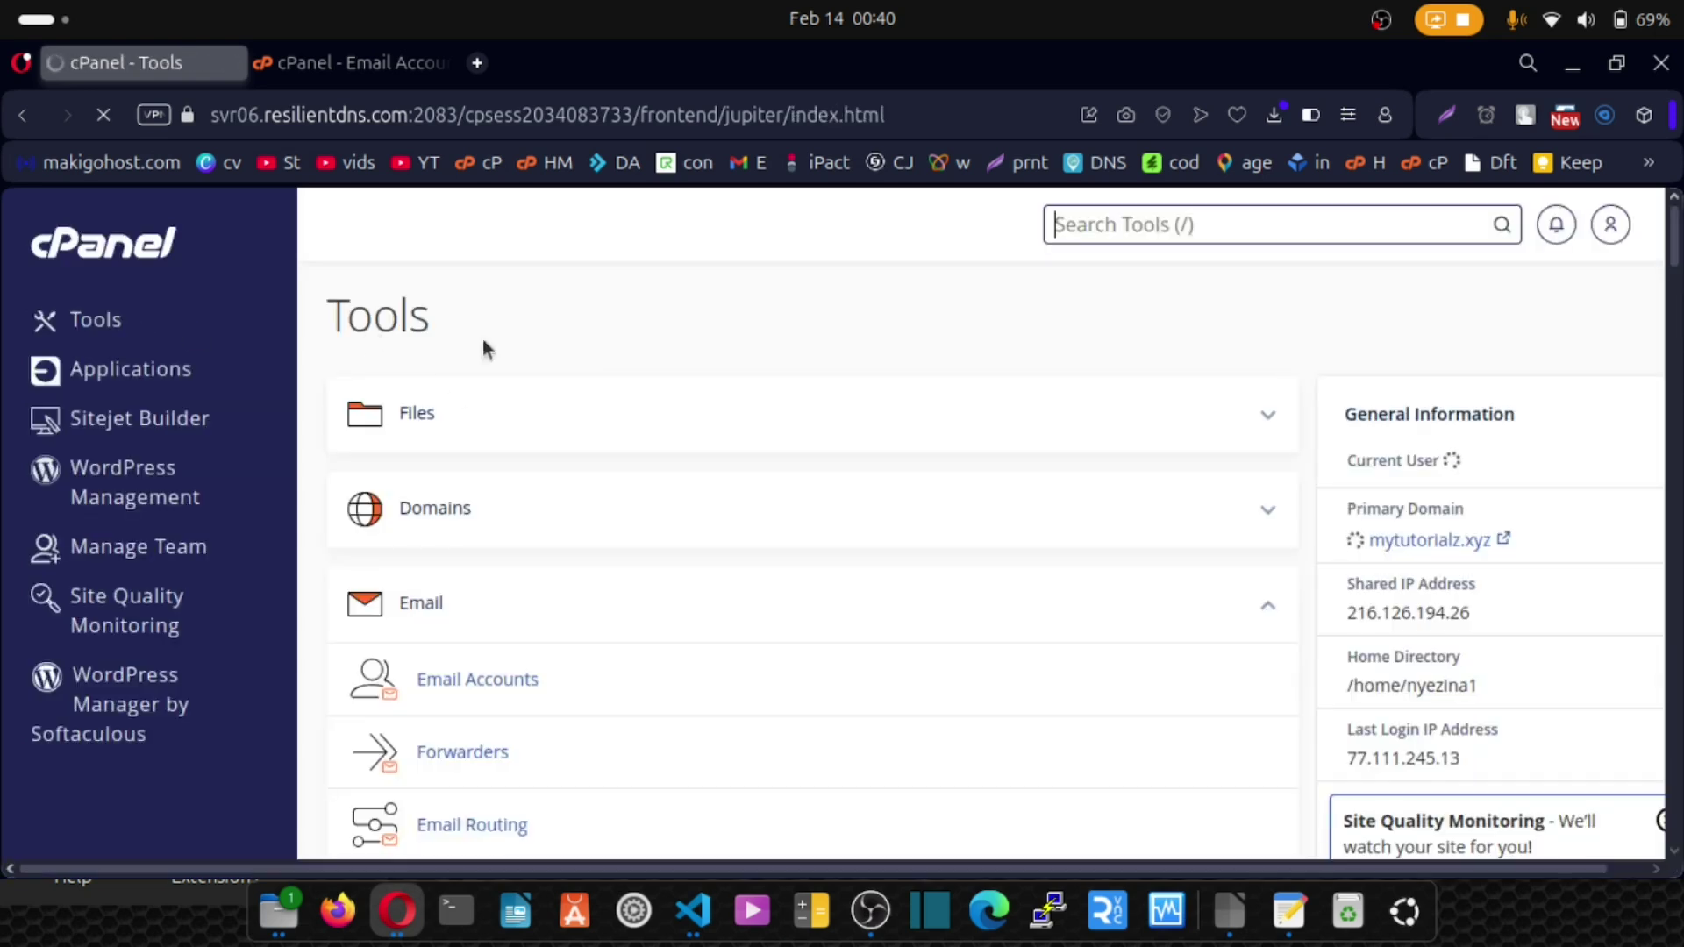
click(1270, 419)
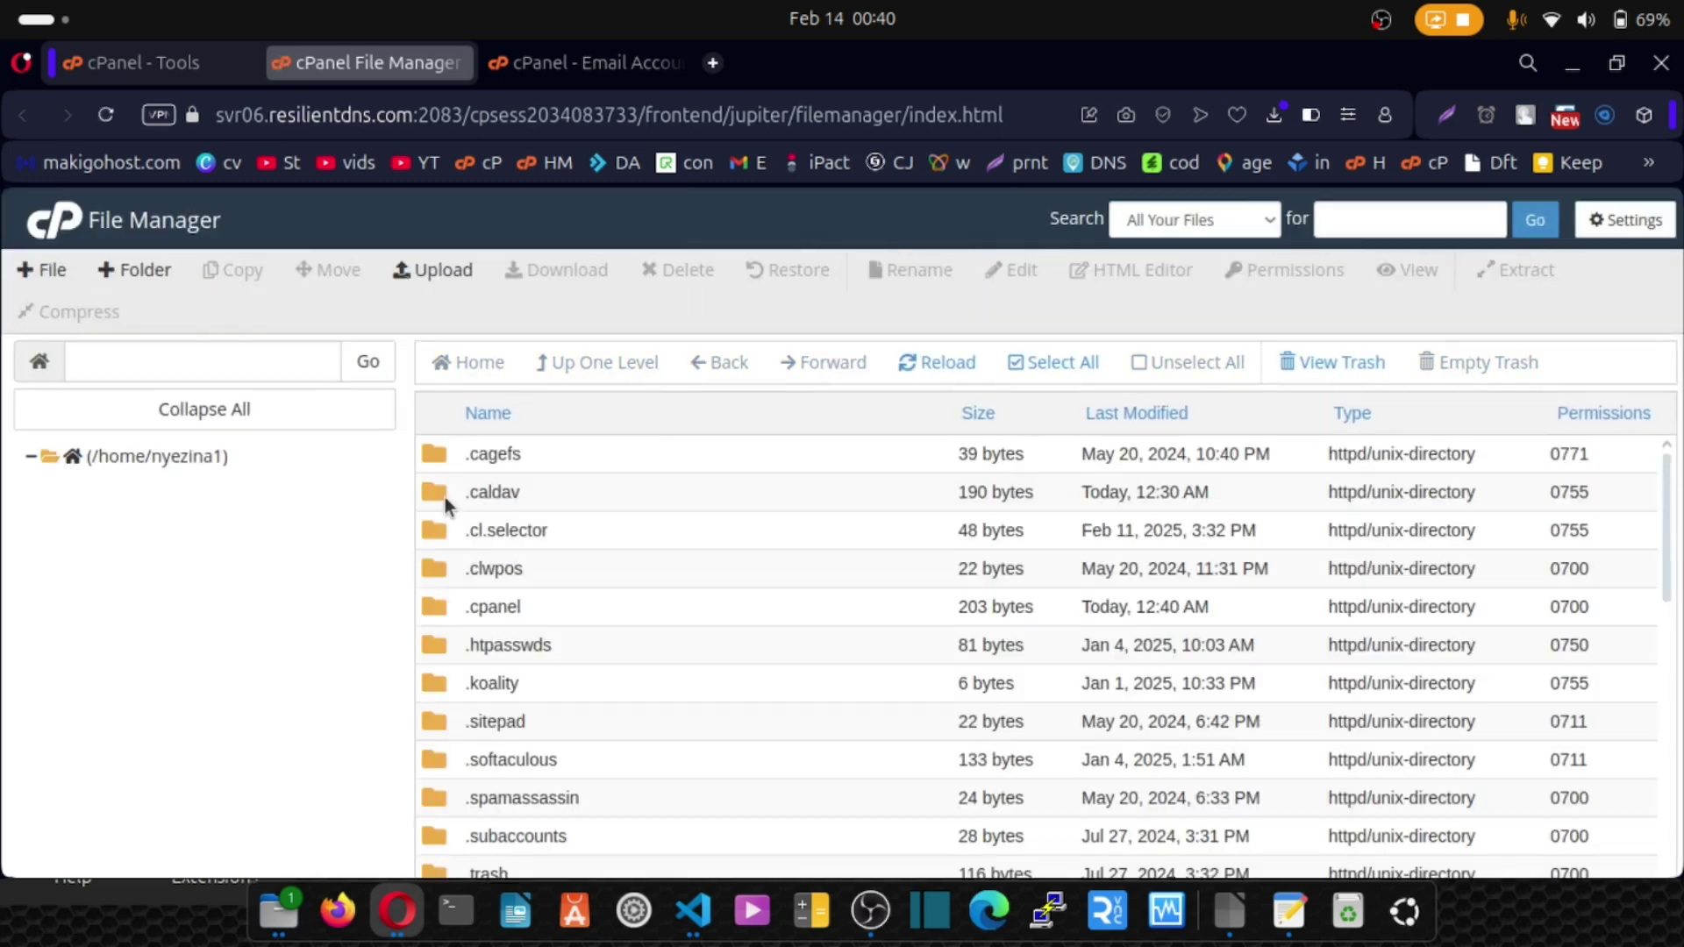
scroll(447, 498, down, 5)
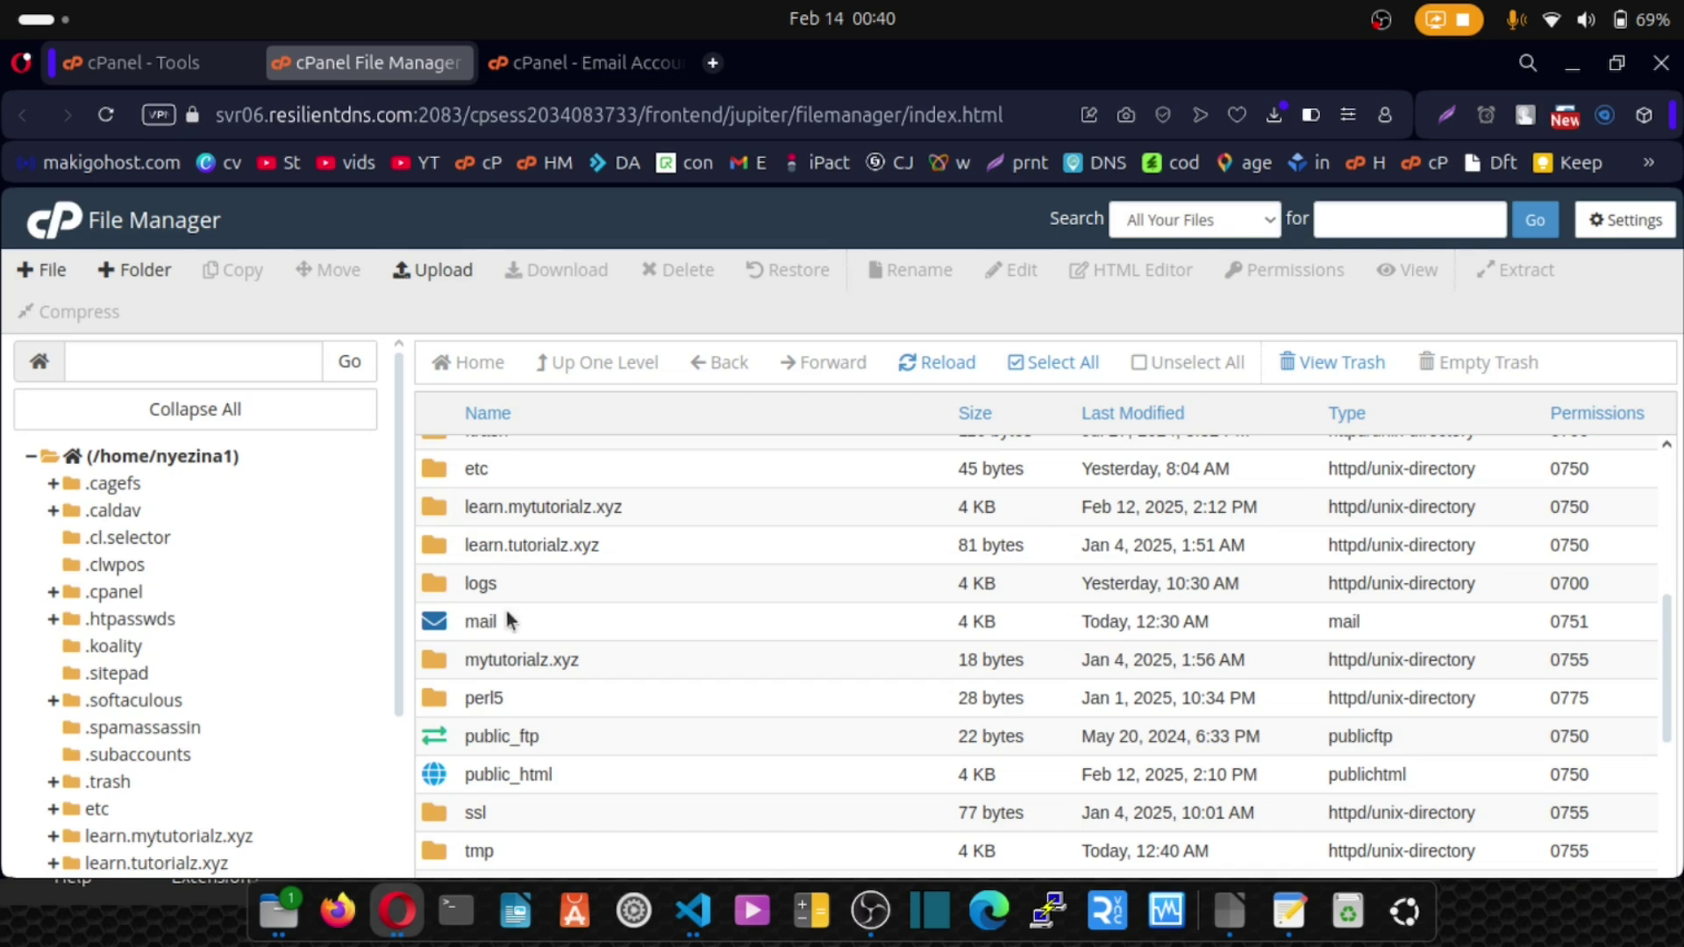
click(450, 623)
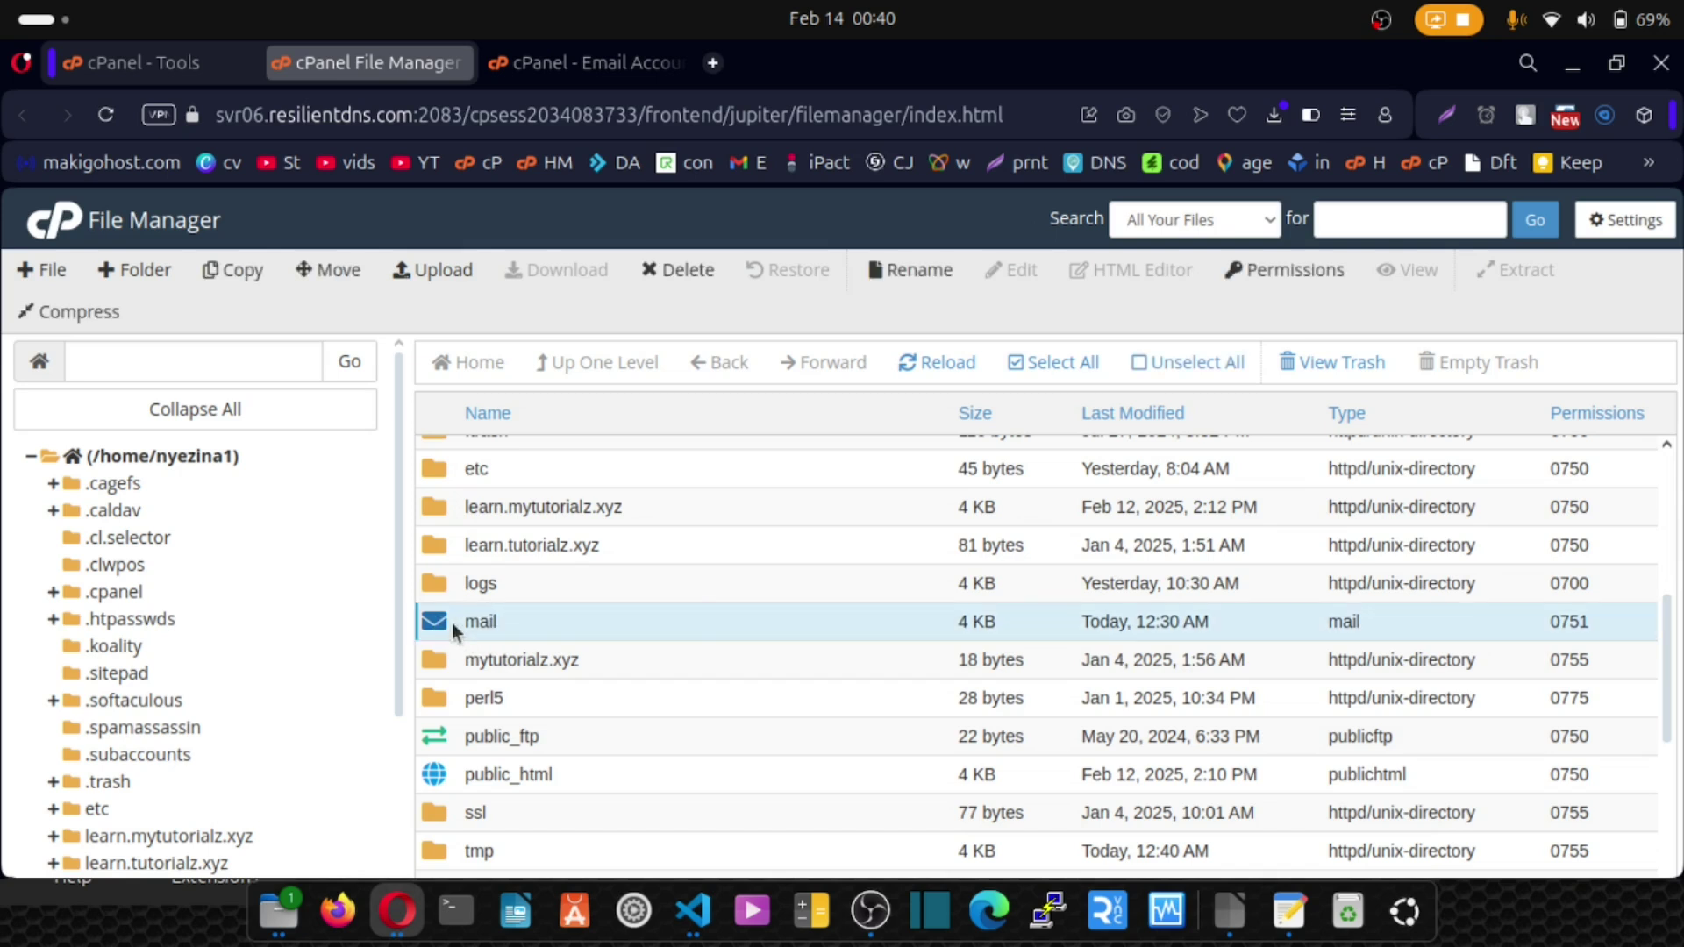
Compress the mail folder as a Zip archive saved to /mail.zip.
right_click(450, 622)
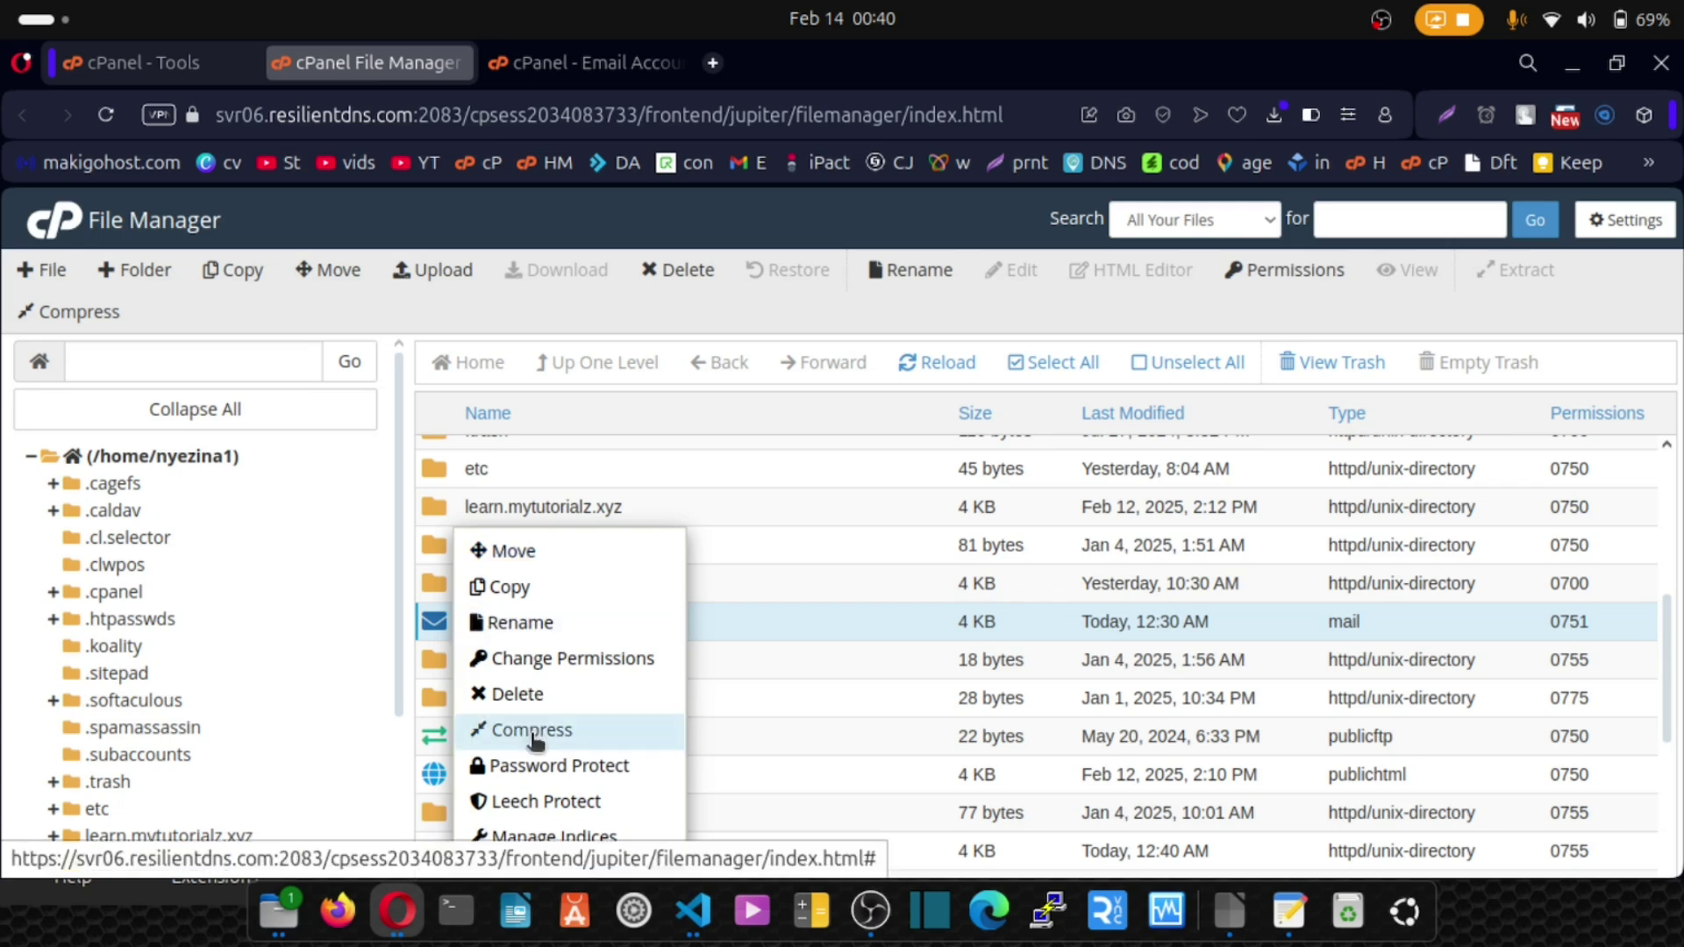
click(529, 733)
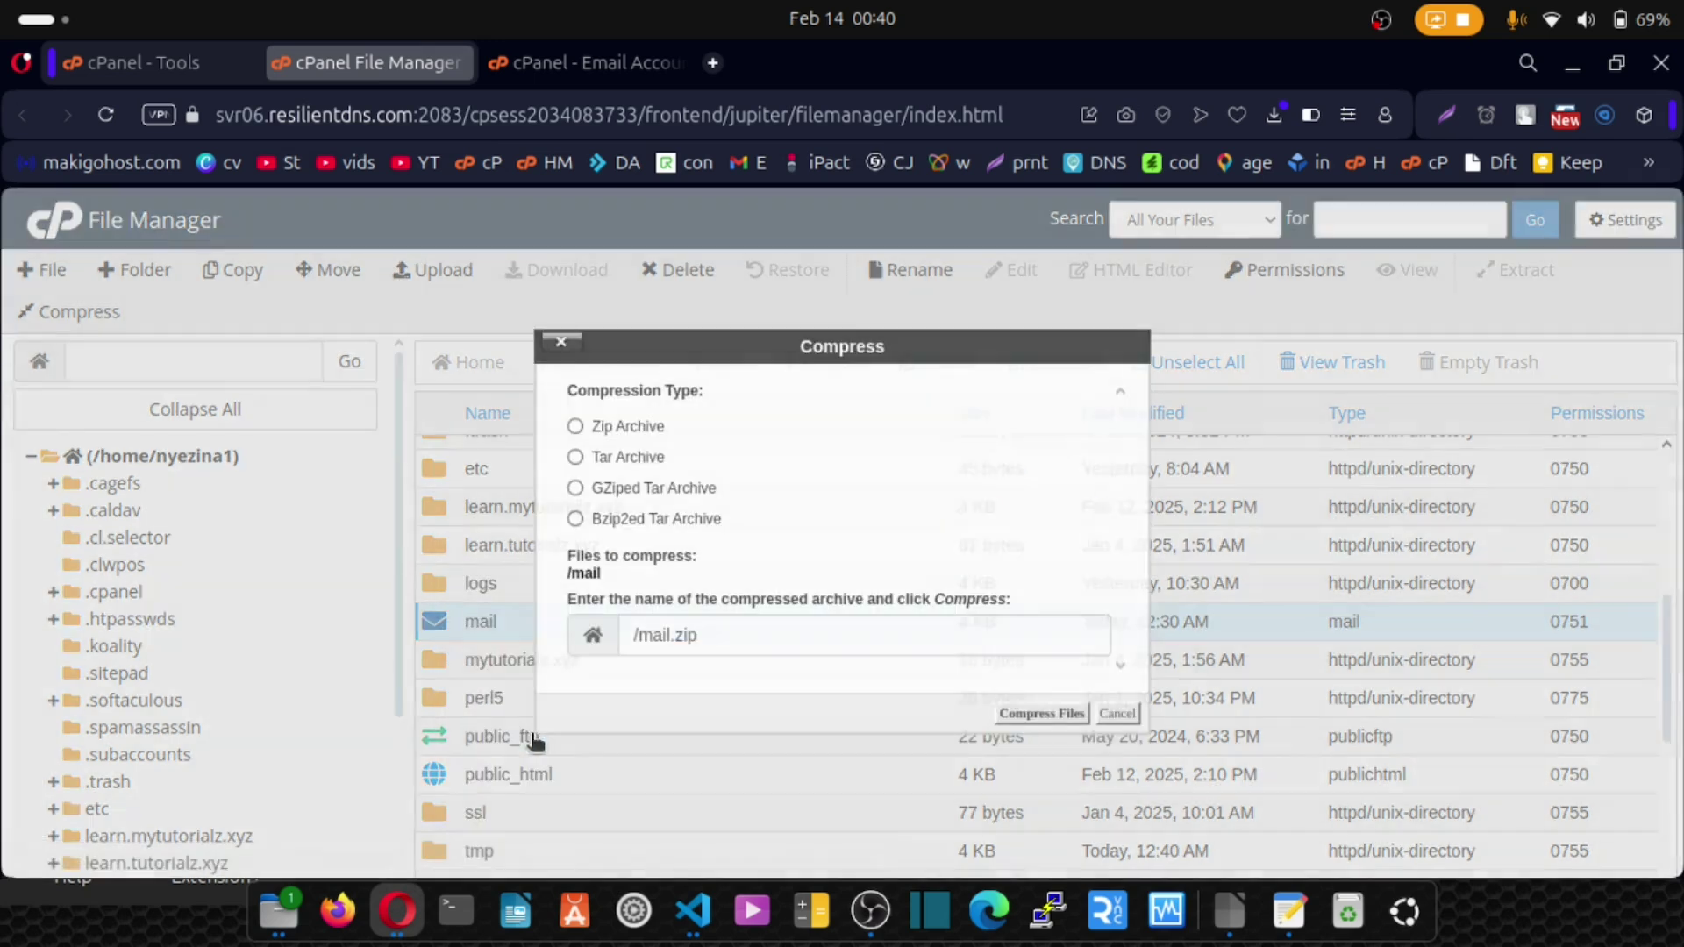
click(574, 427)
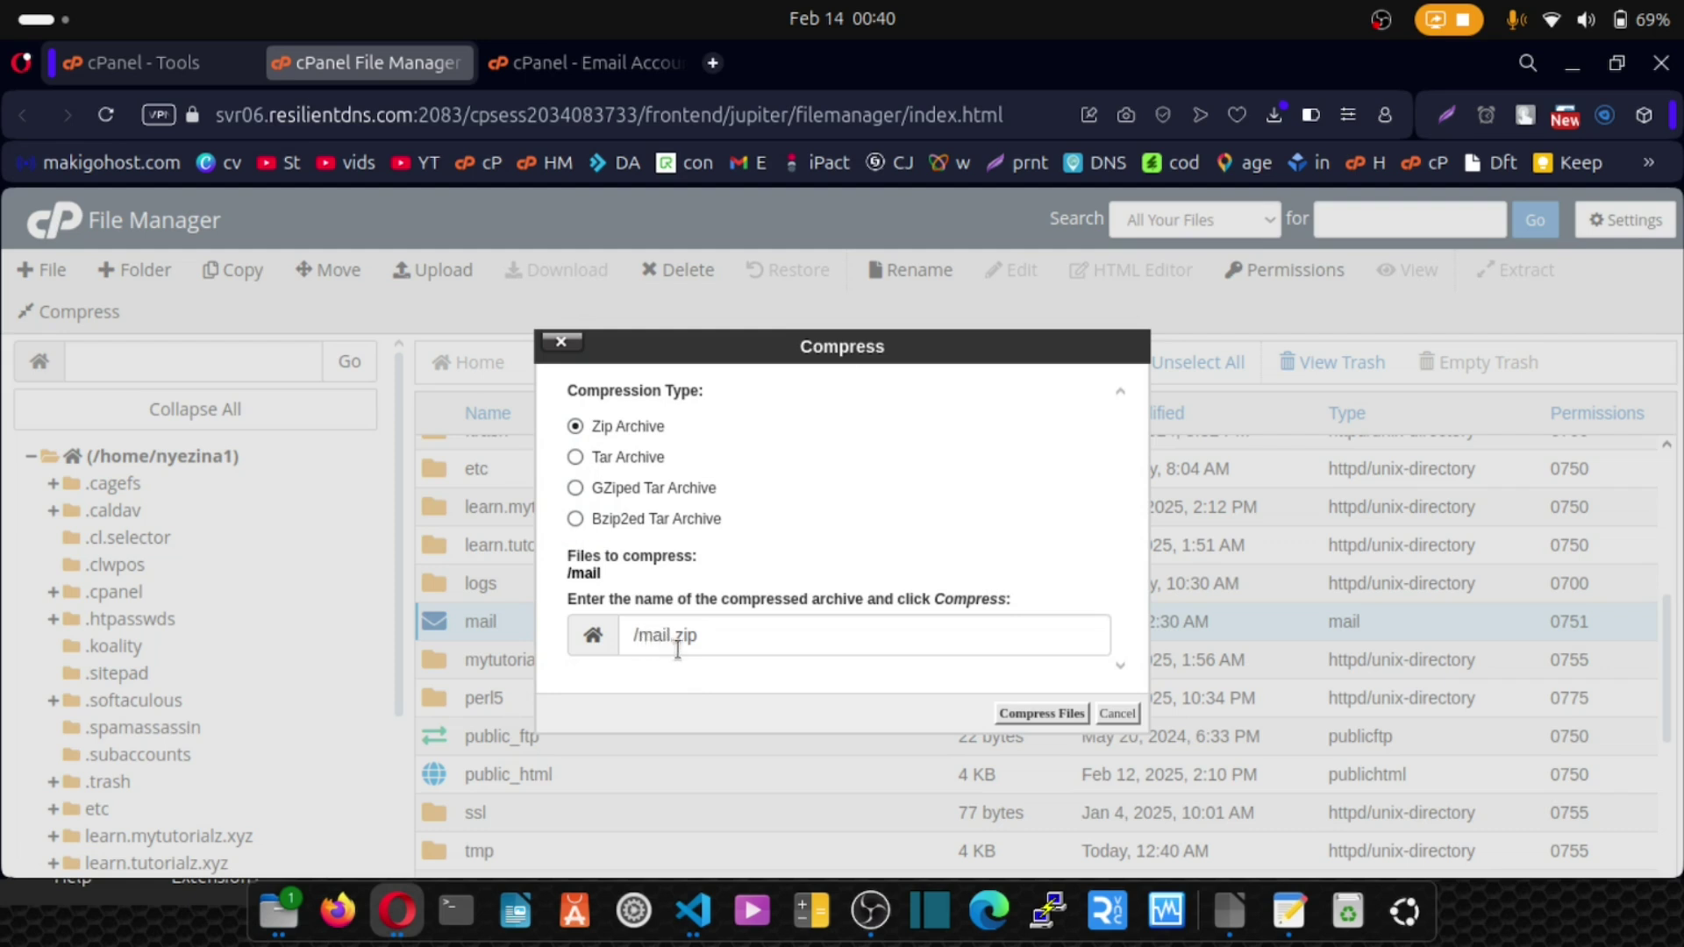
click(1032, 714)
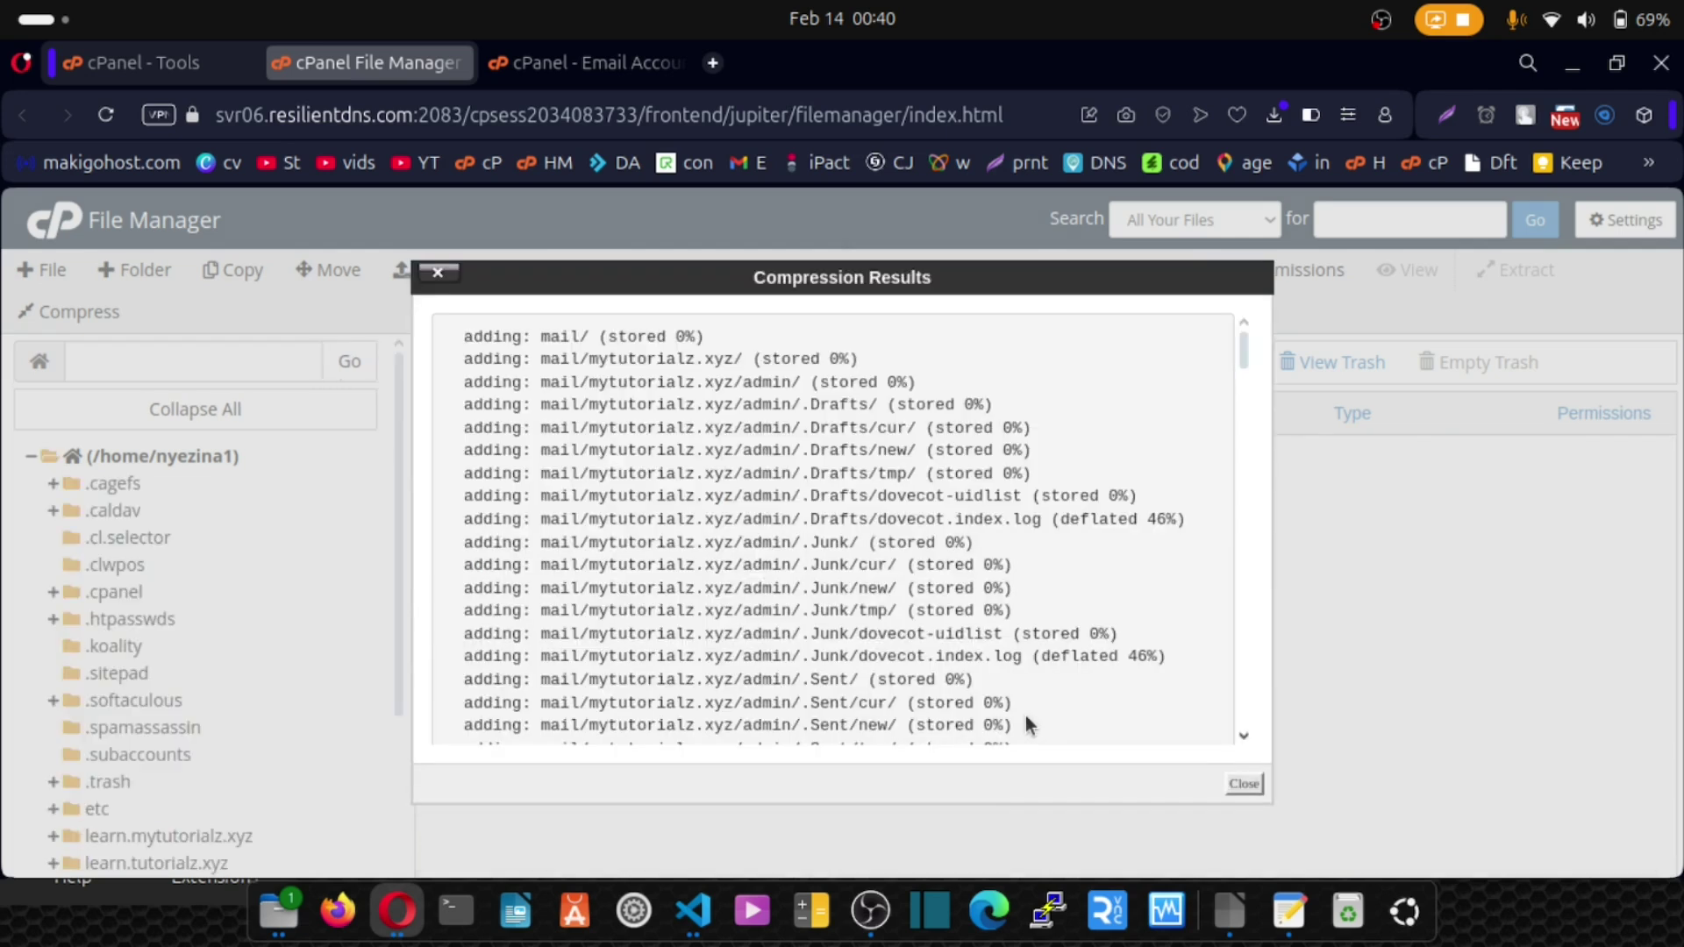
Select the 3.09 MB mail.zip in File Manager and download it as mail (3).zip.
click(1244, 783)
scroll(677, 671, down, 1)
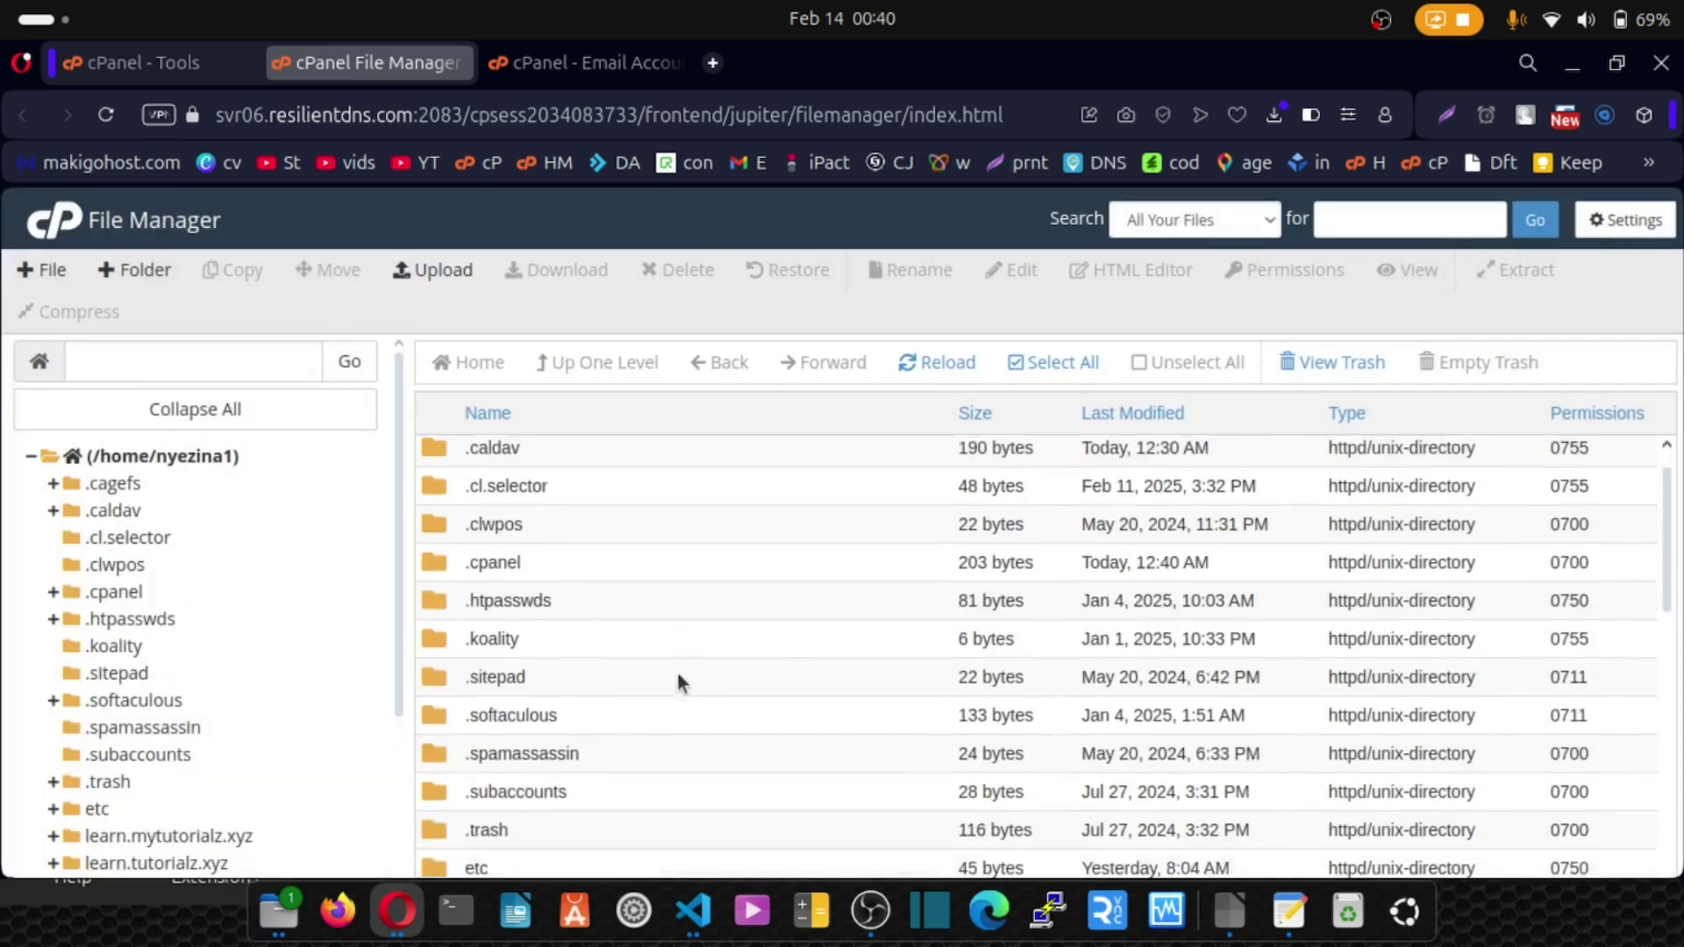
scroll(677, 681, down, 10)
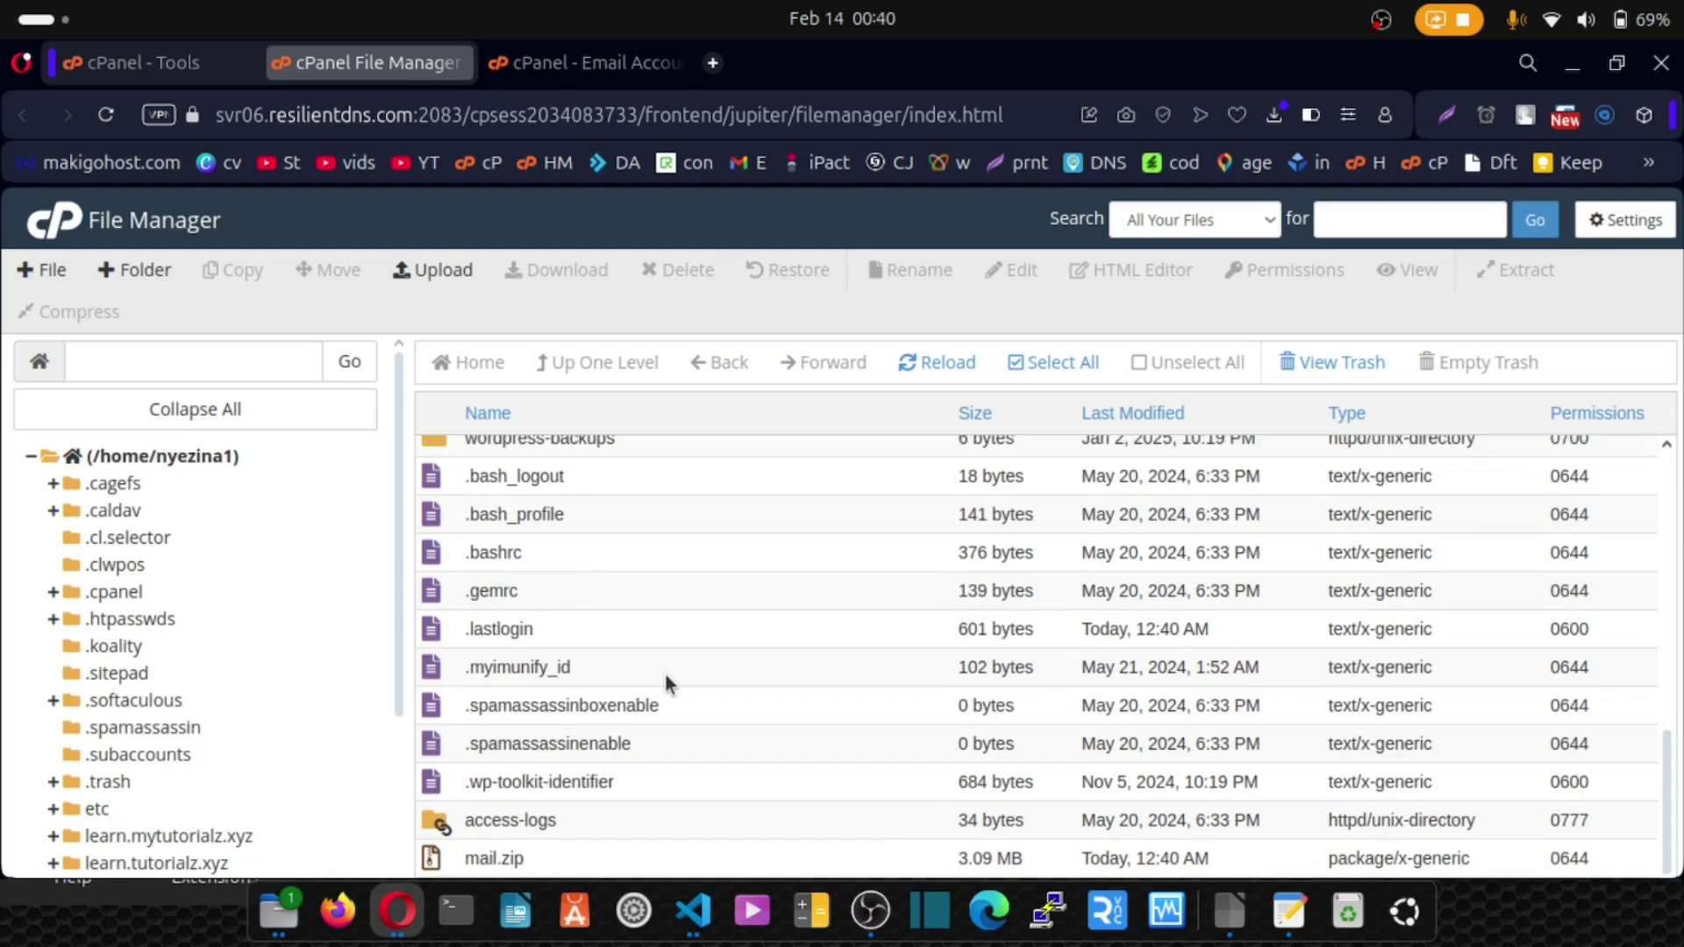
click(446, 840)
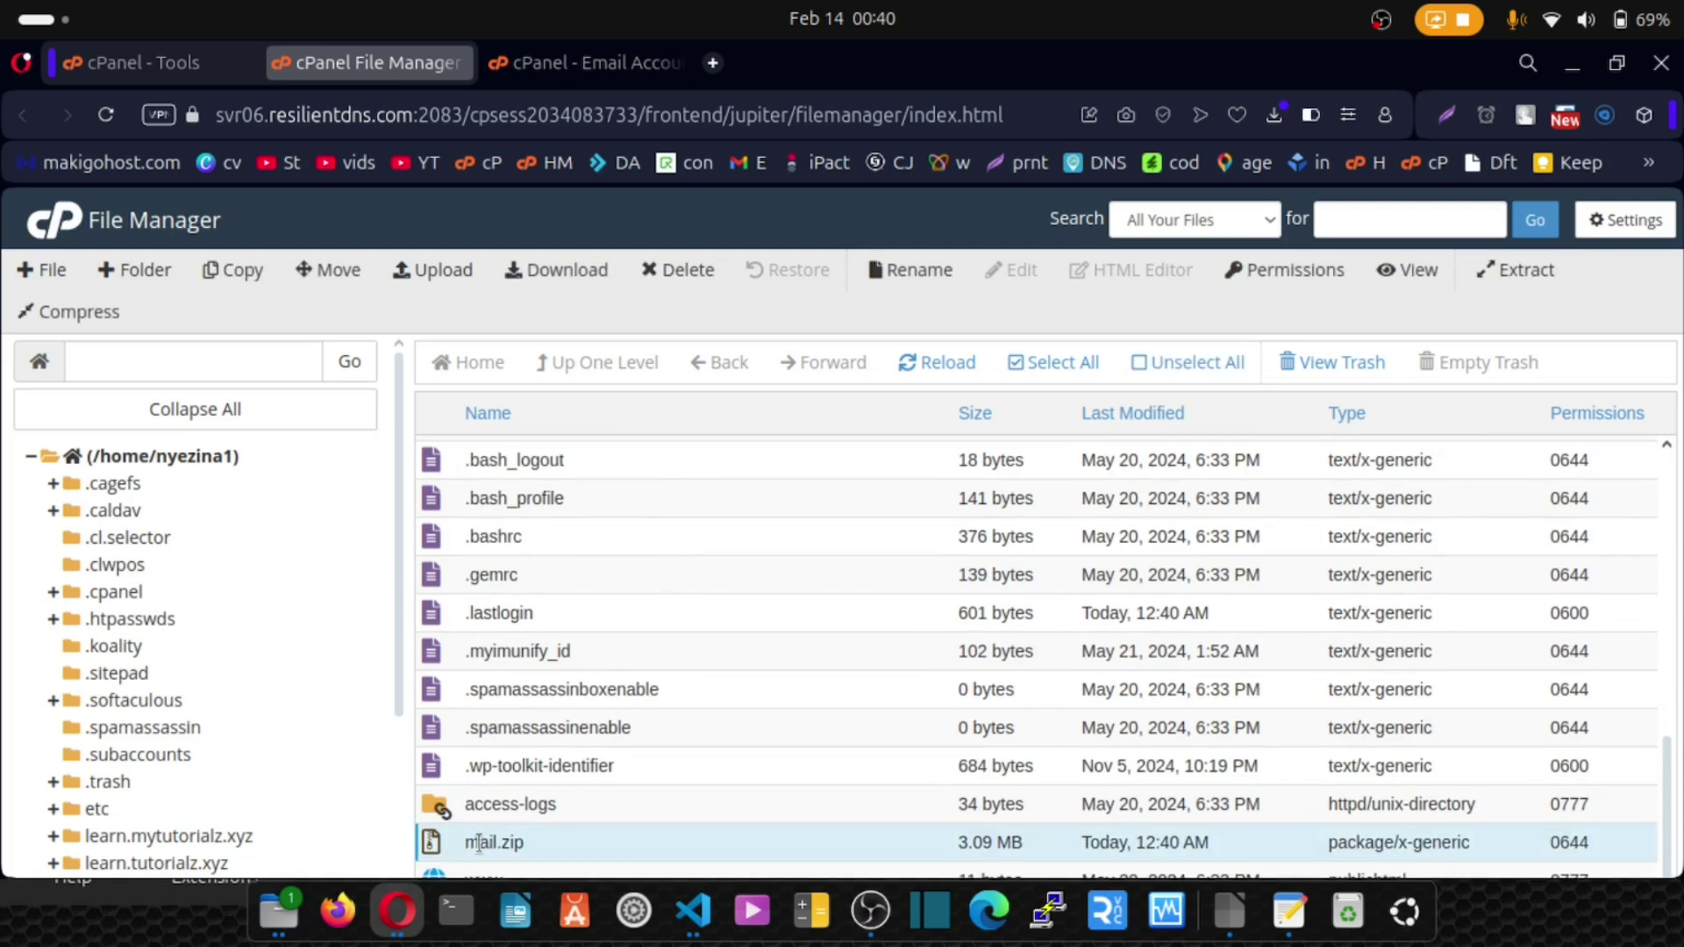
click(566, 271)
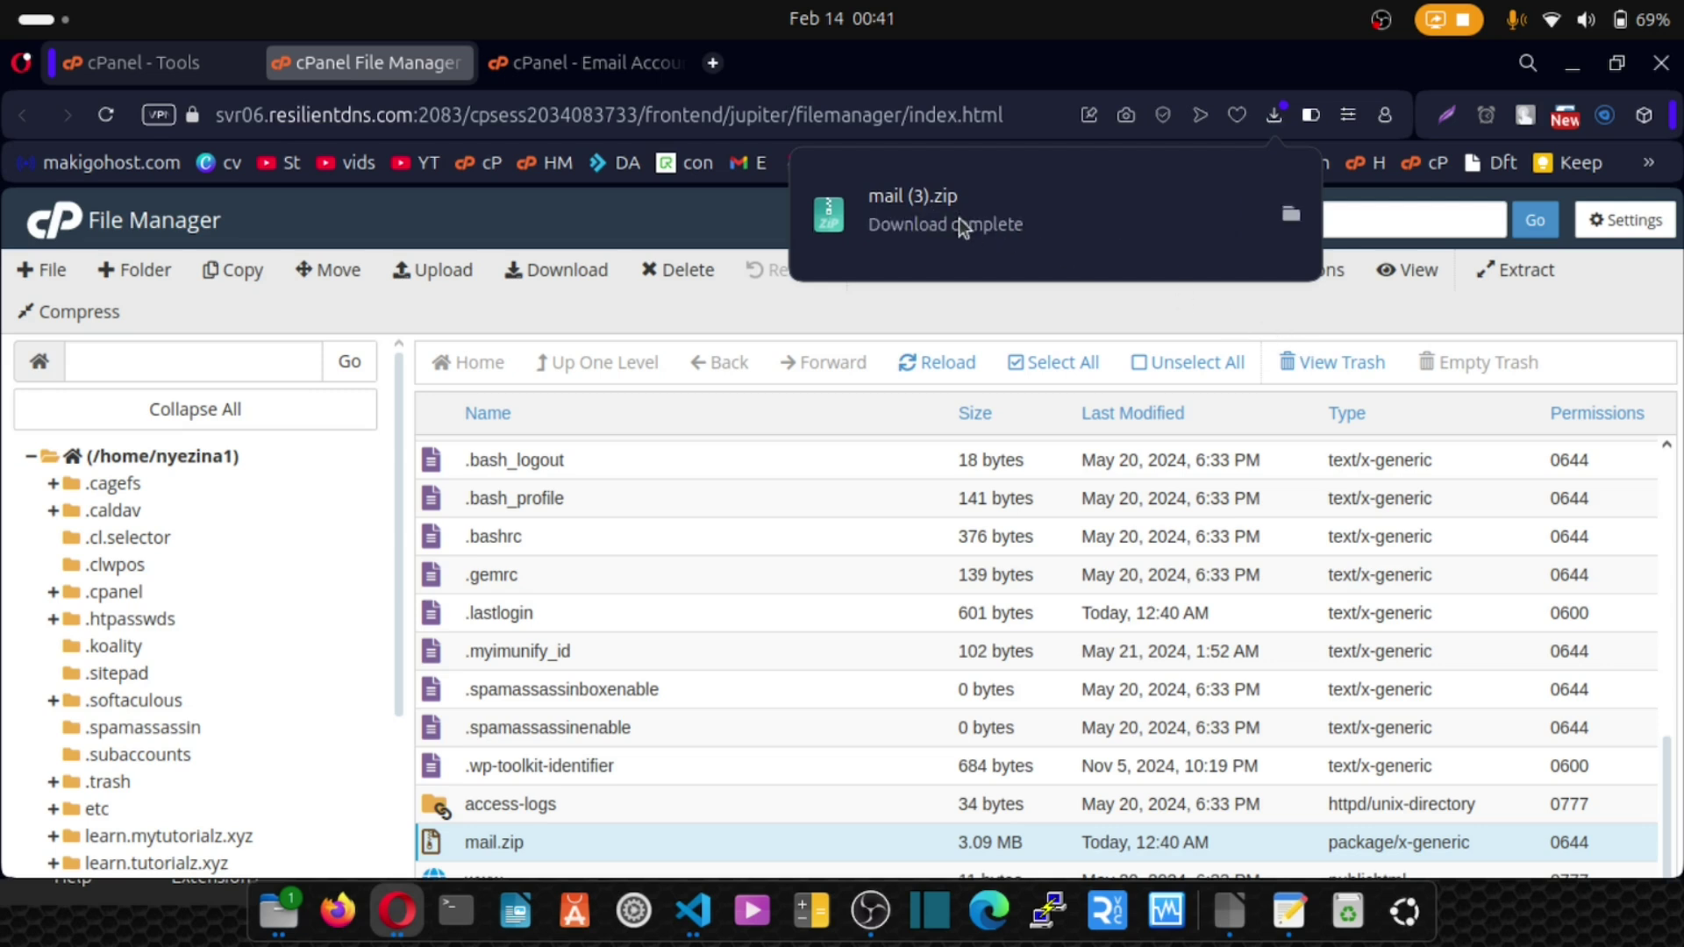
Search the cPanel tools for 'back' and open the Backup Wizard.
click(55, 226)
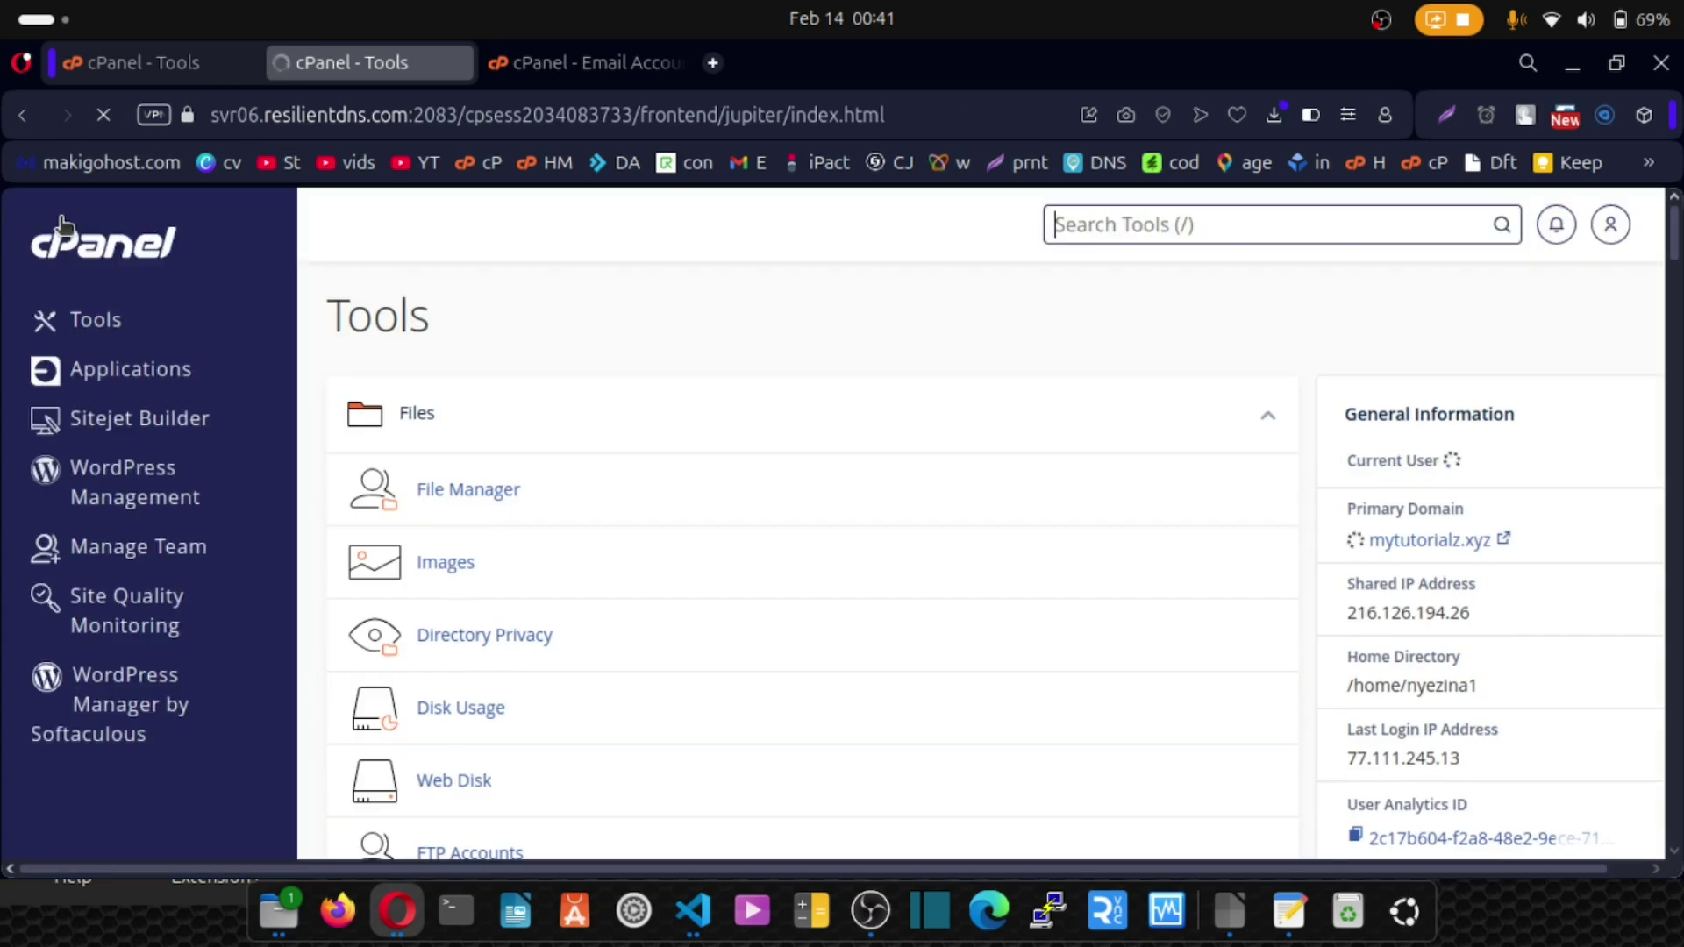
click(1071, 224)
text(back)
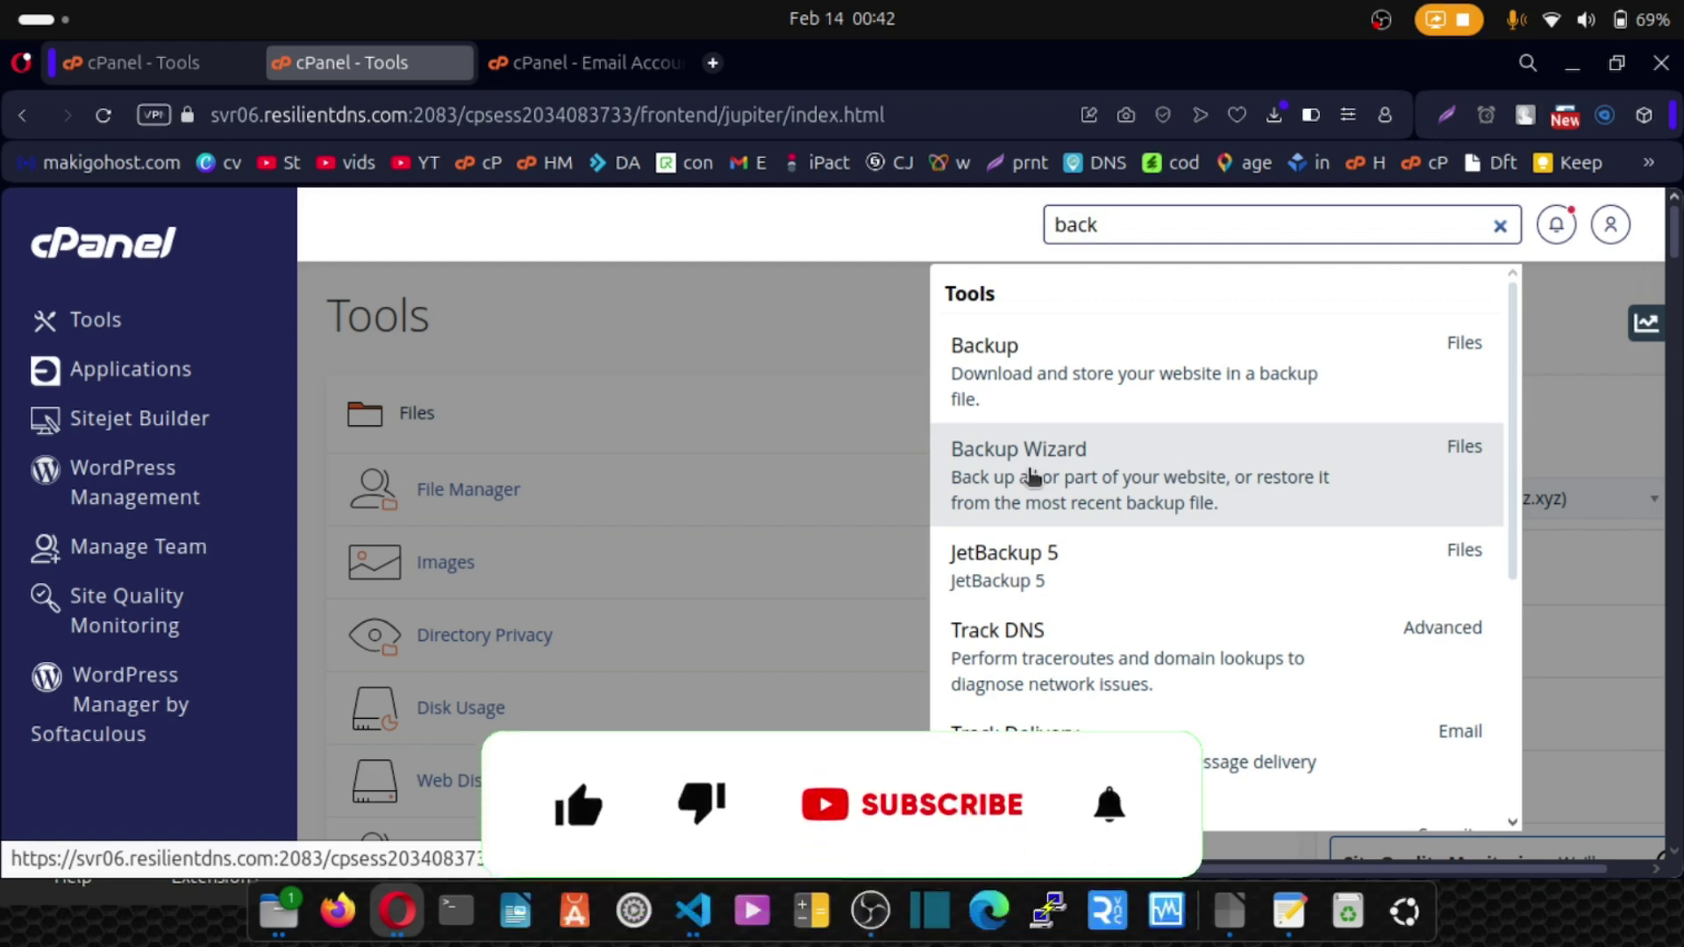
click(1030, 476)
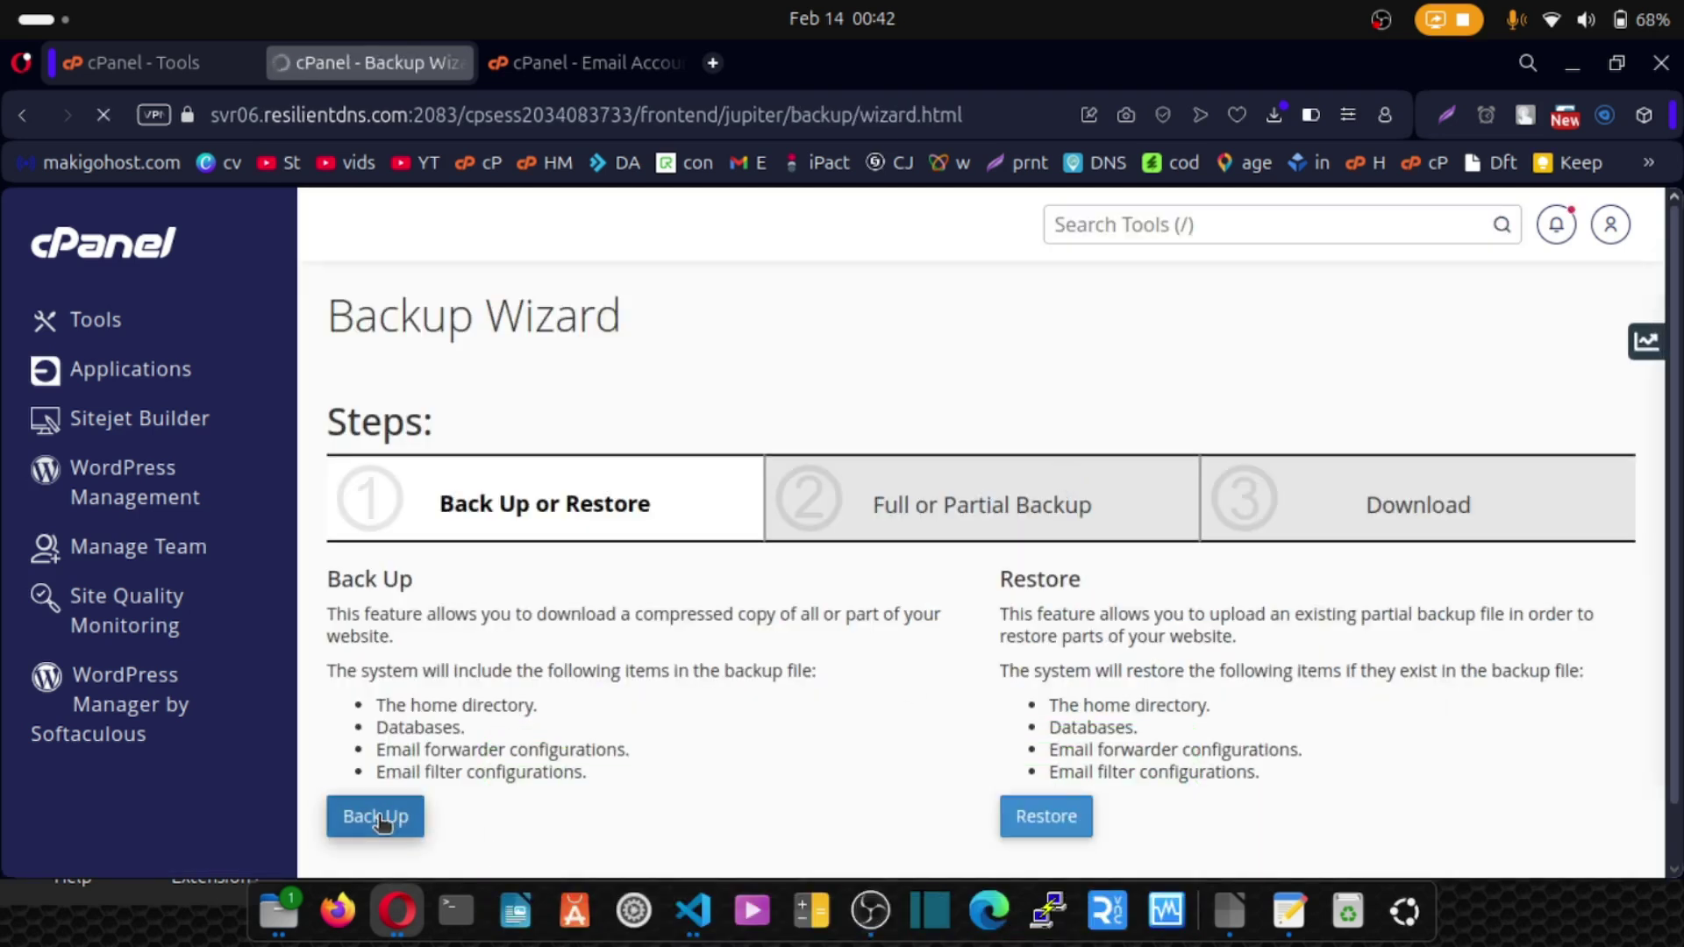
Download the Email Forwarders partial backups for mytutorialz.xyz and learn.mytutorialz.xyz.
click(380, 820)
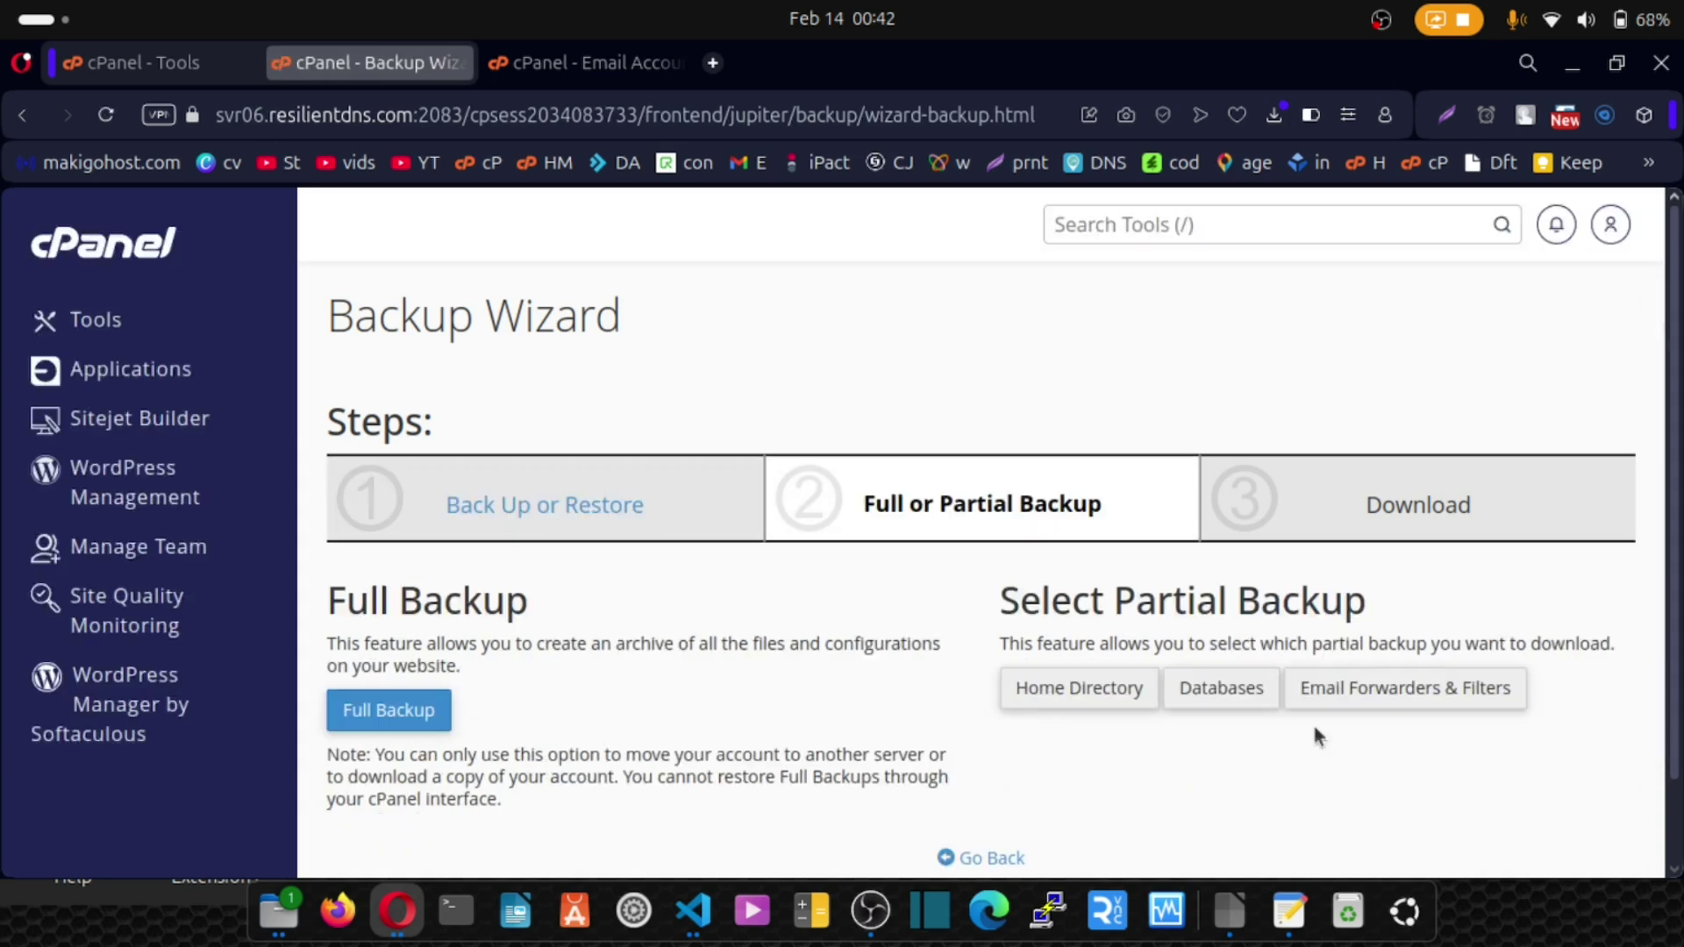
click(1364, 693)
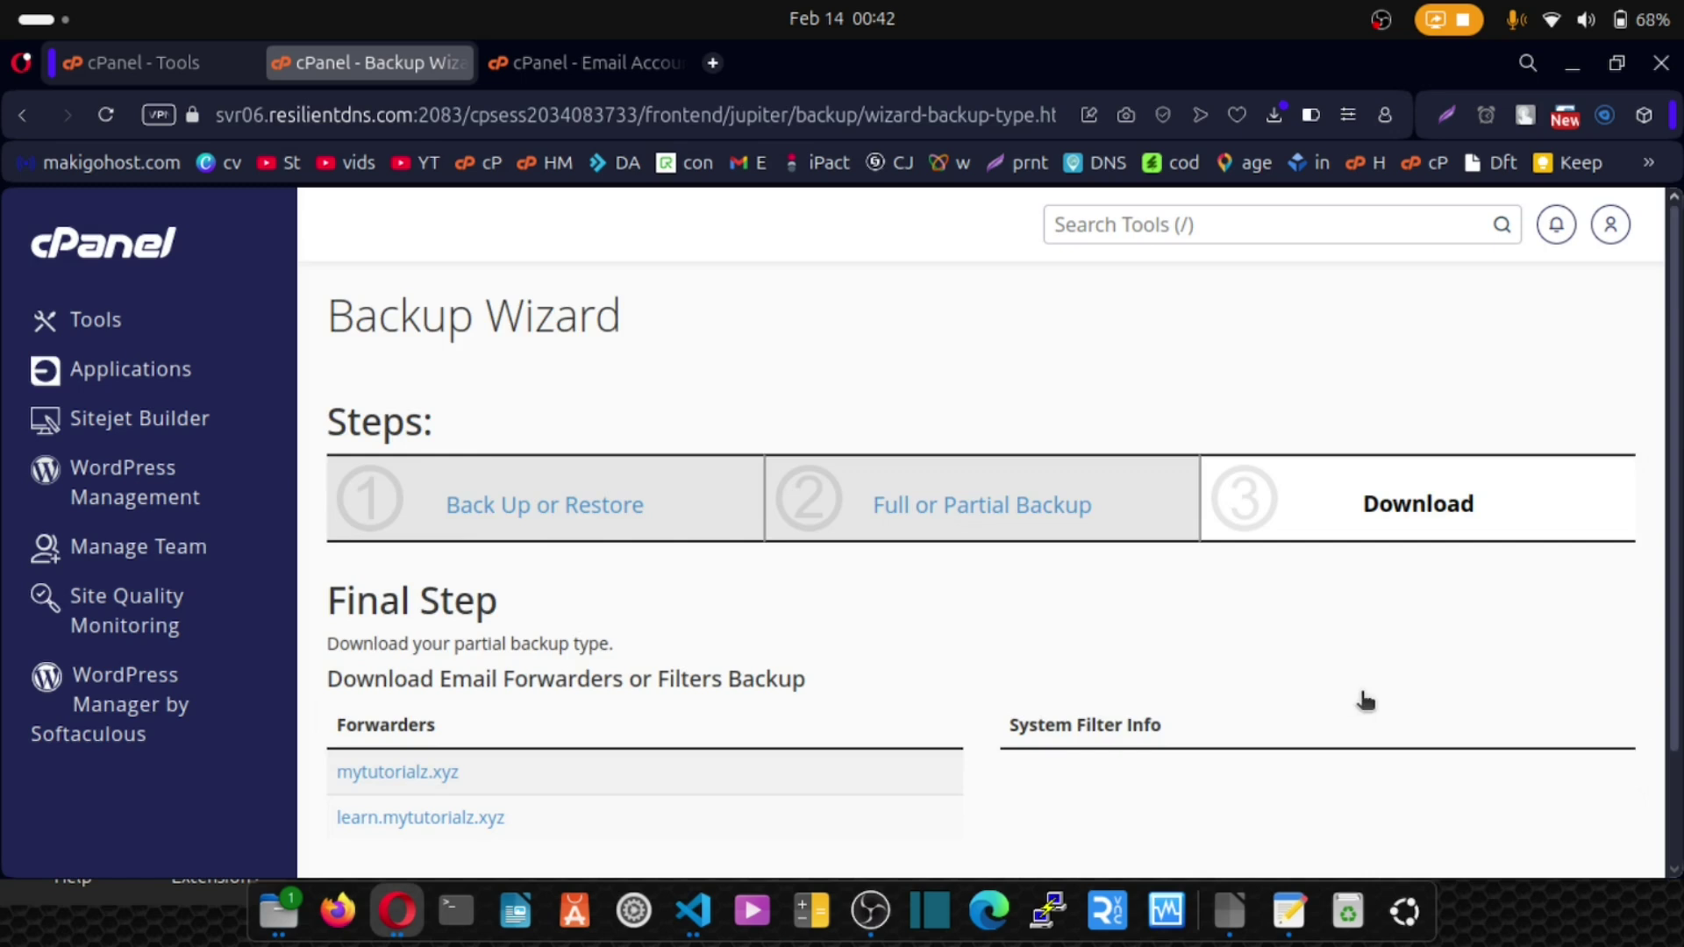
scroll(368, 644, down, 2)
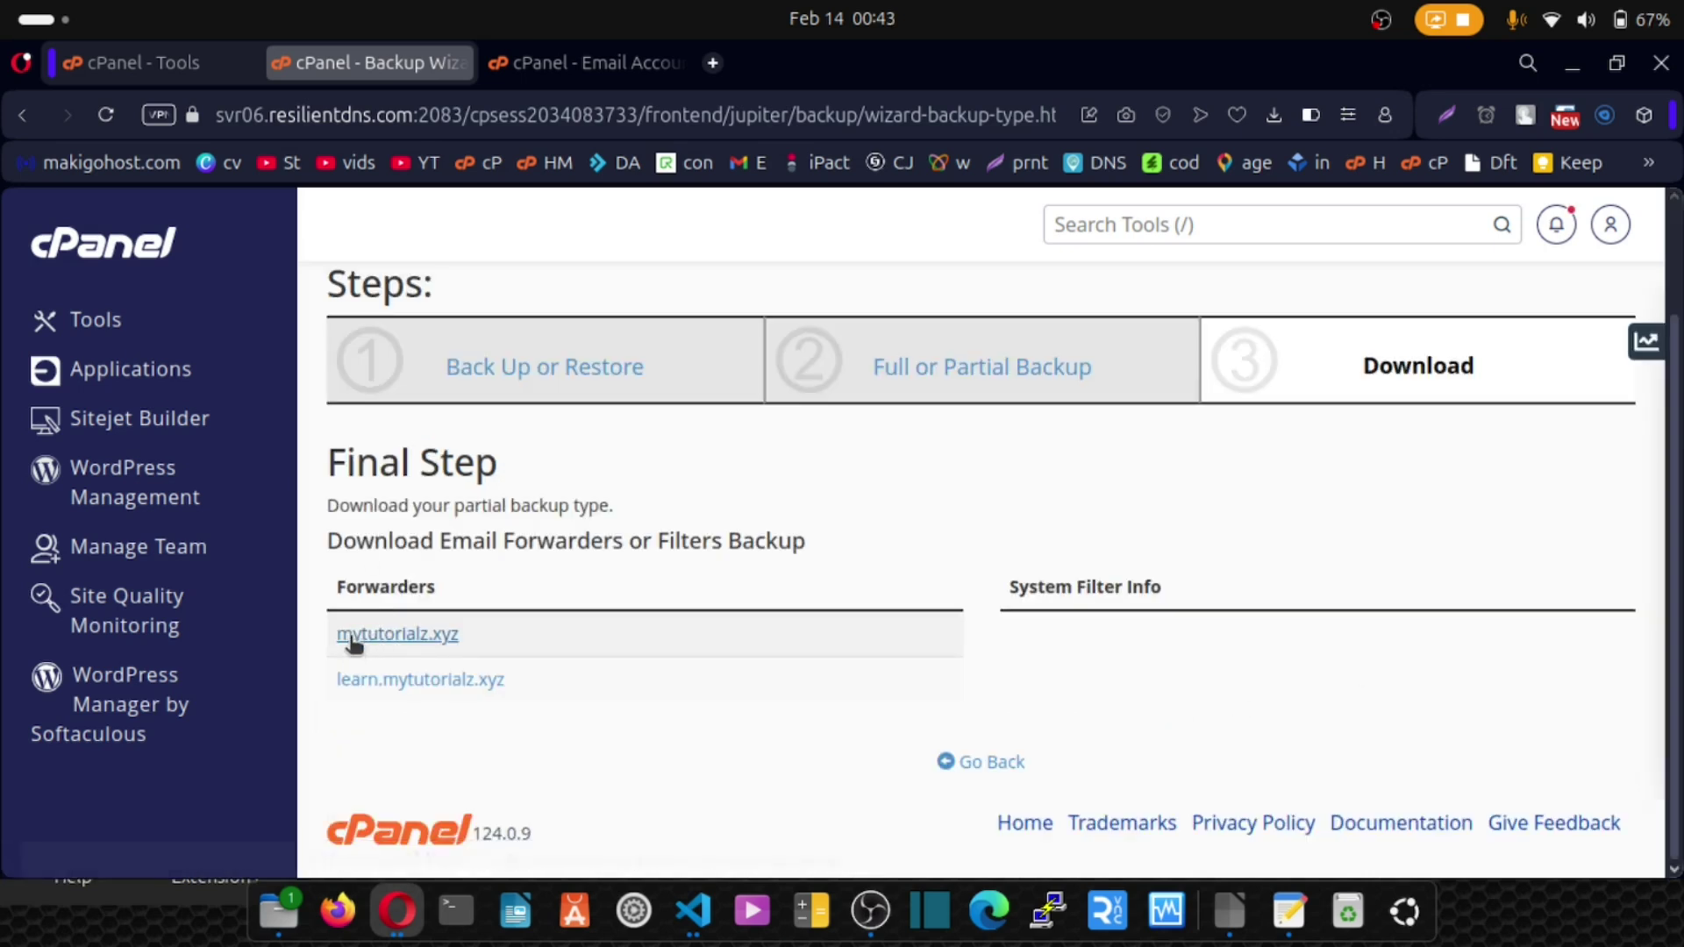
click(377, 647)
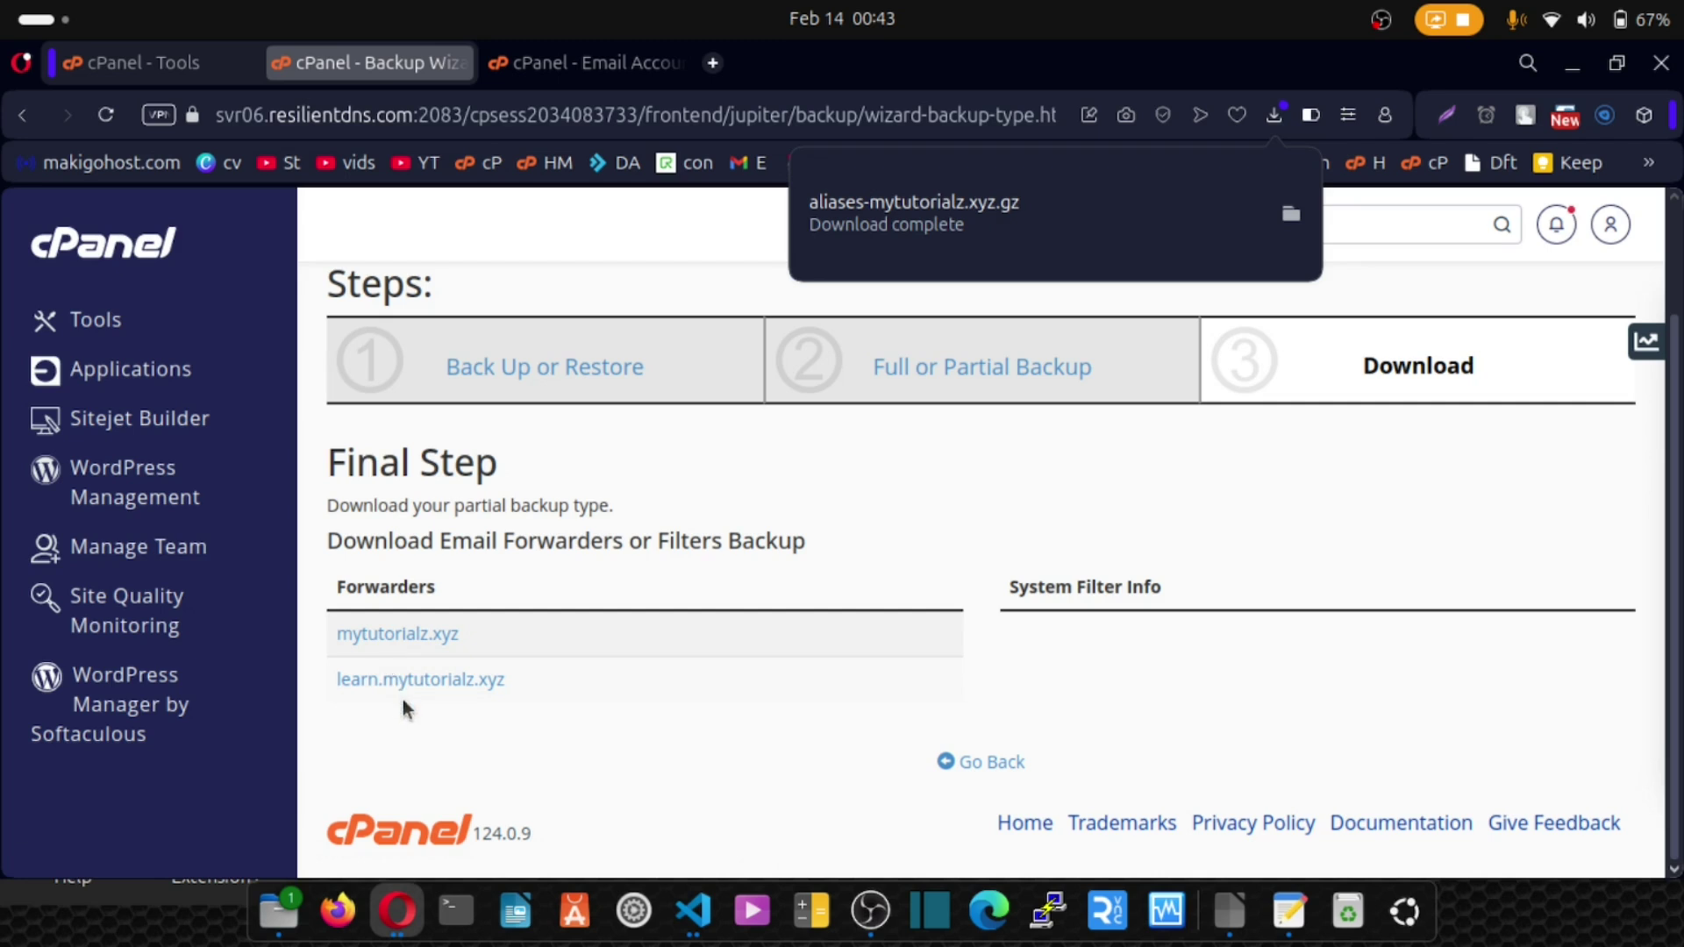
click(406, 692)
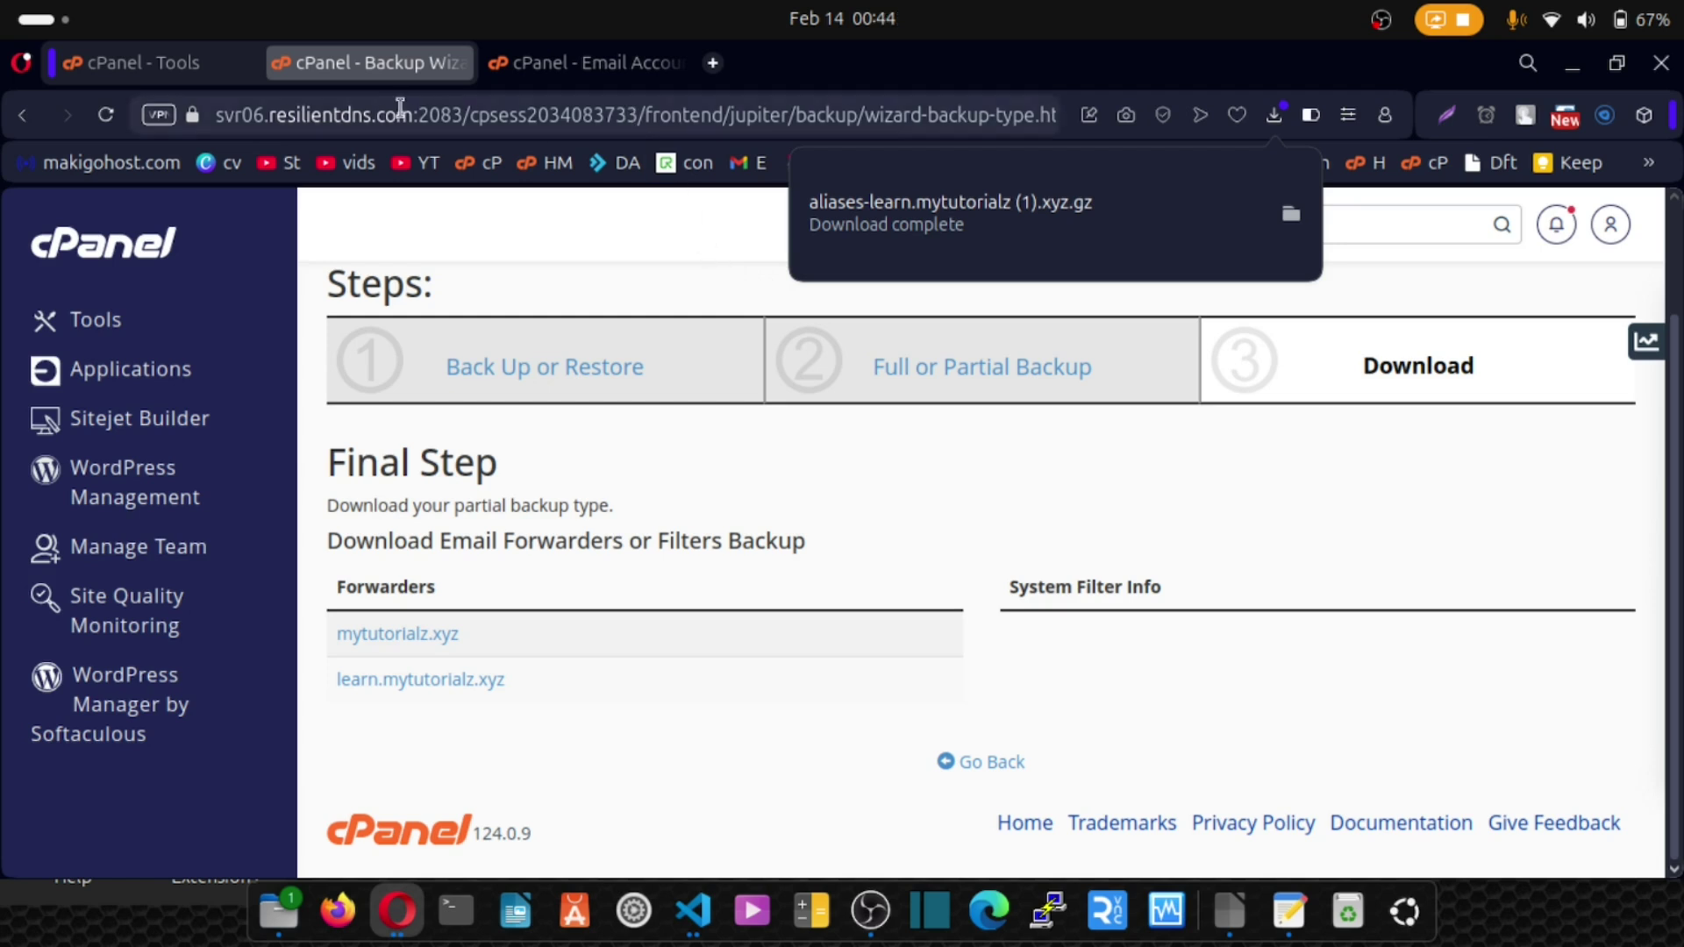
Open the new account's File Manager from the Tools overview.
click(552, 61)
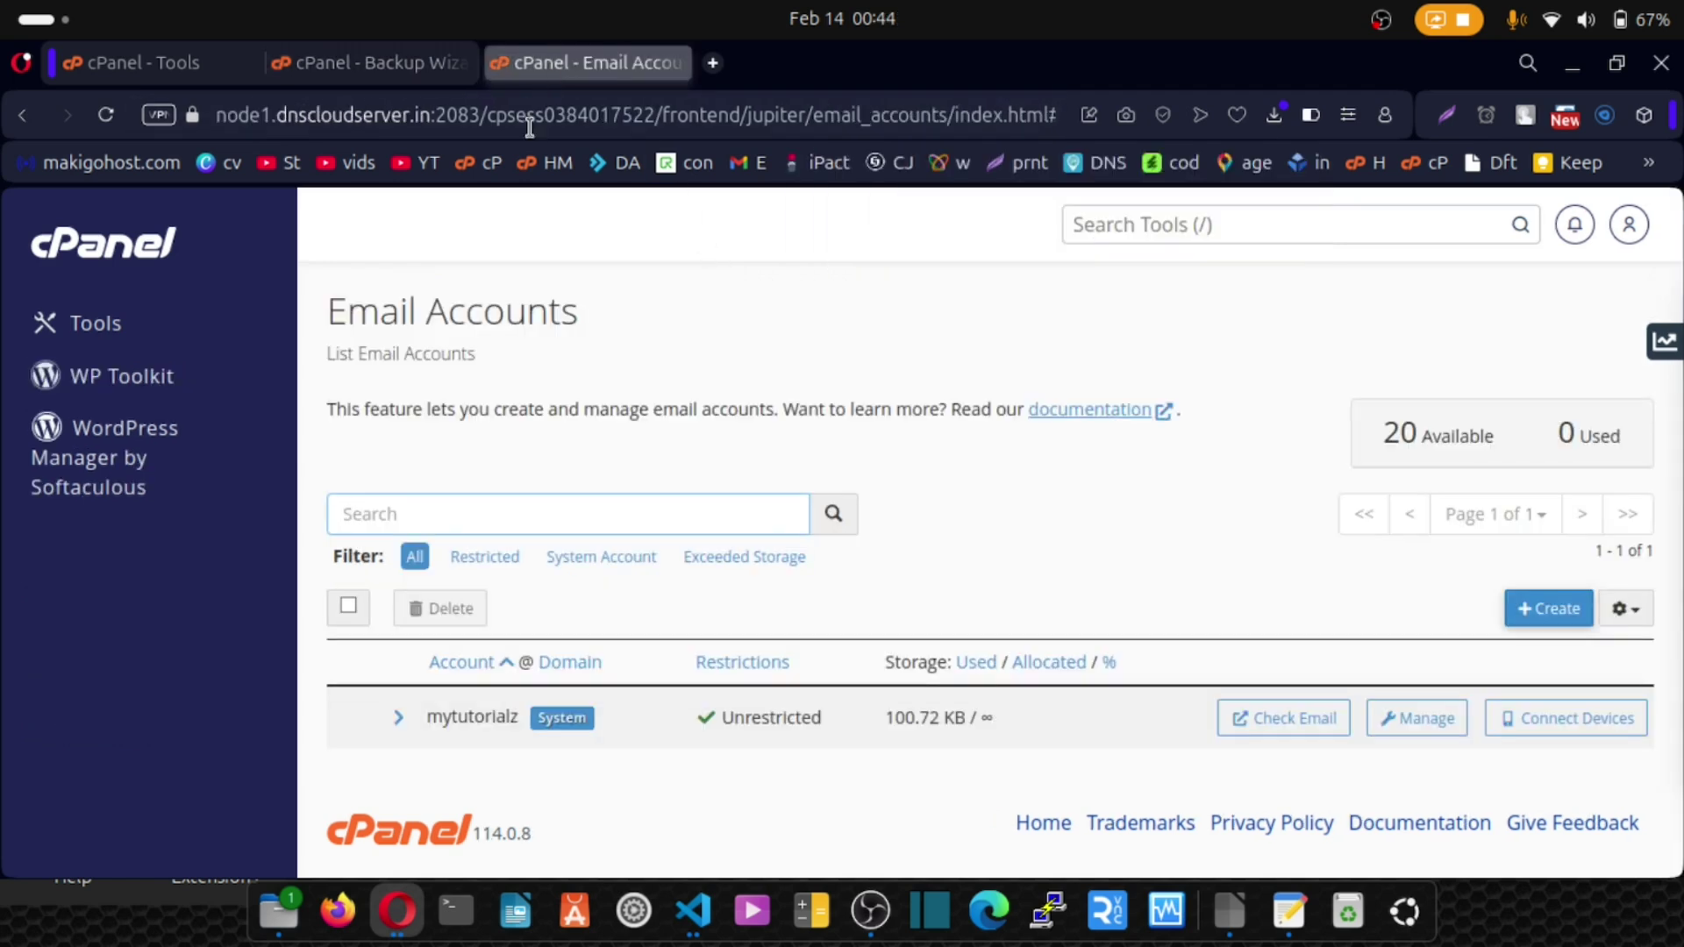
click(102, 326)
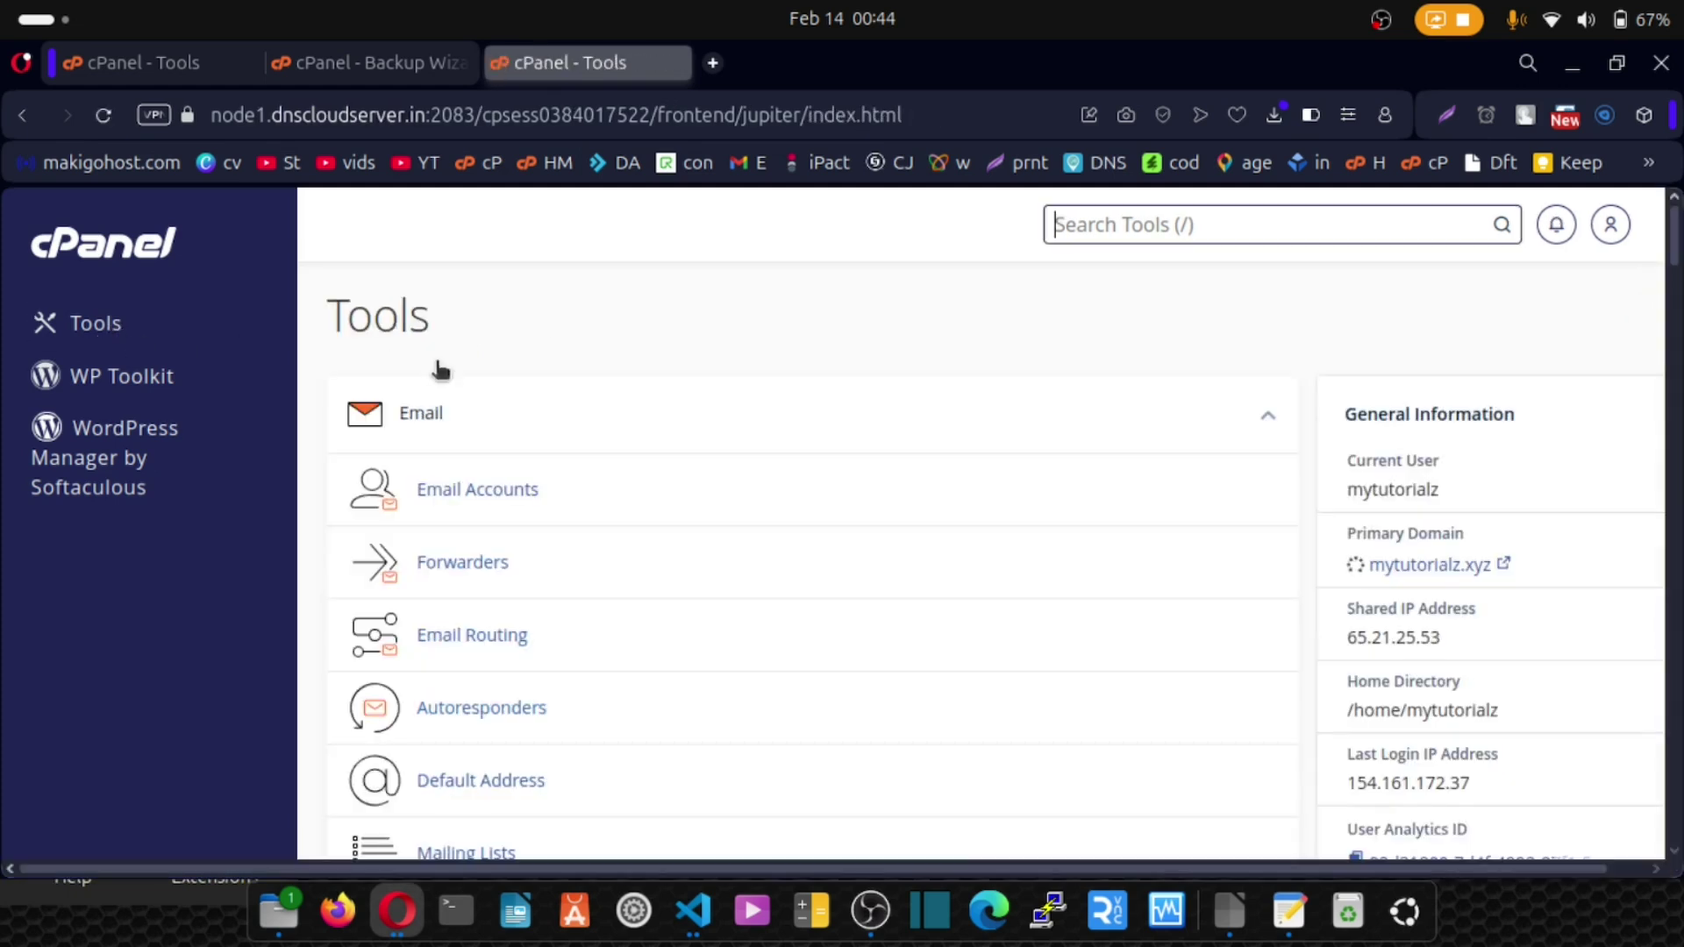
scroll(476, 364, down, 1)
scroll(477, 364, down, 3)
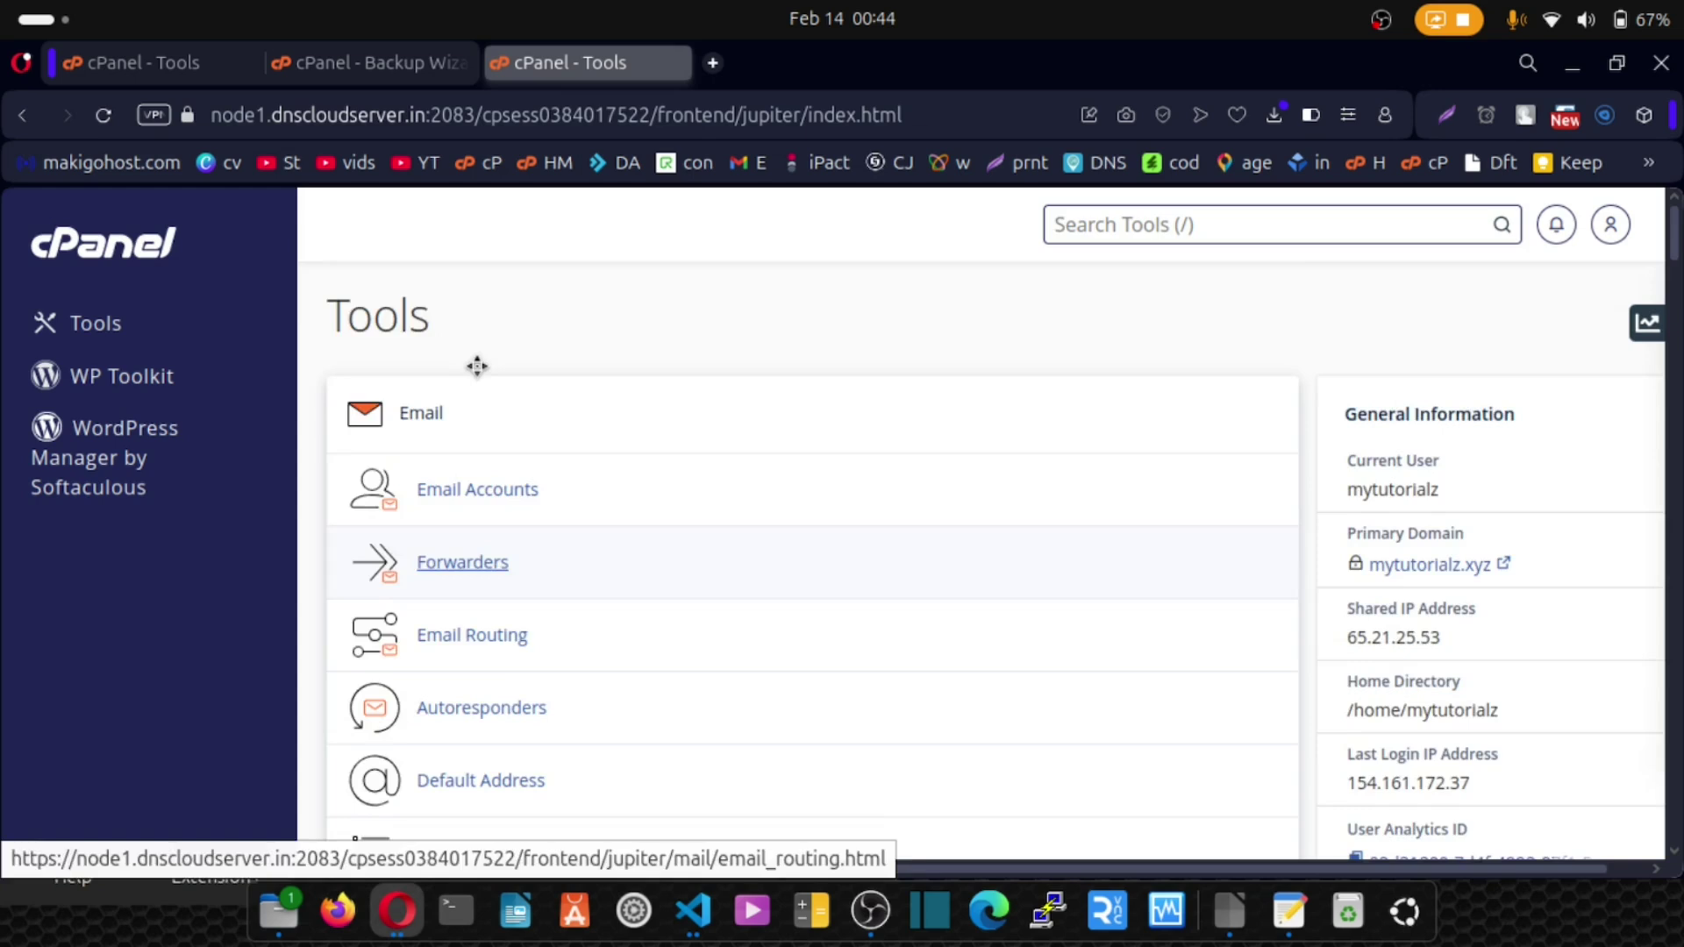
scroll(477, 367, down, 8)
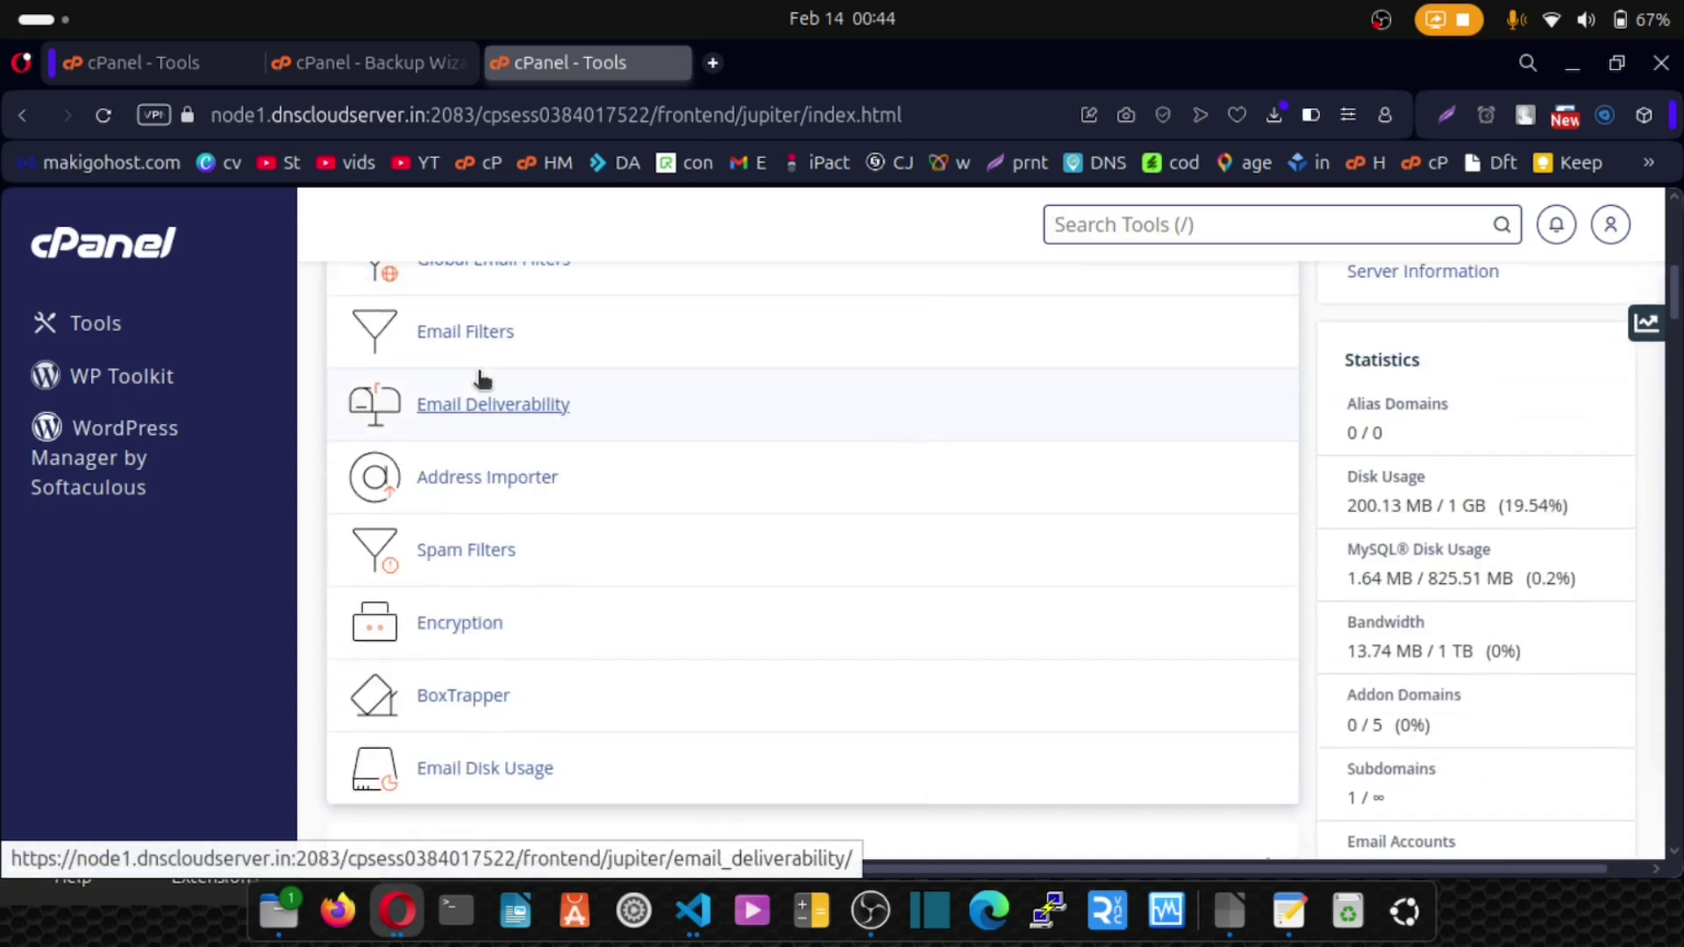
scroll(481, 379, down, 3)
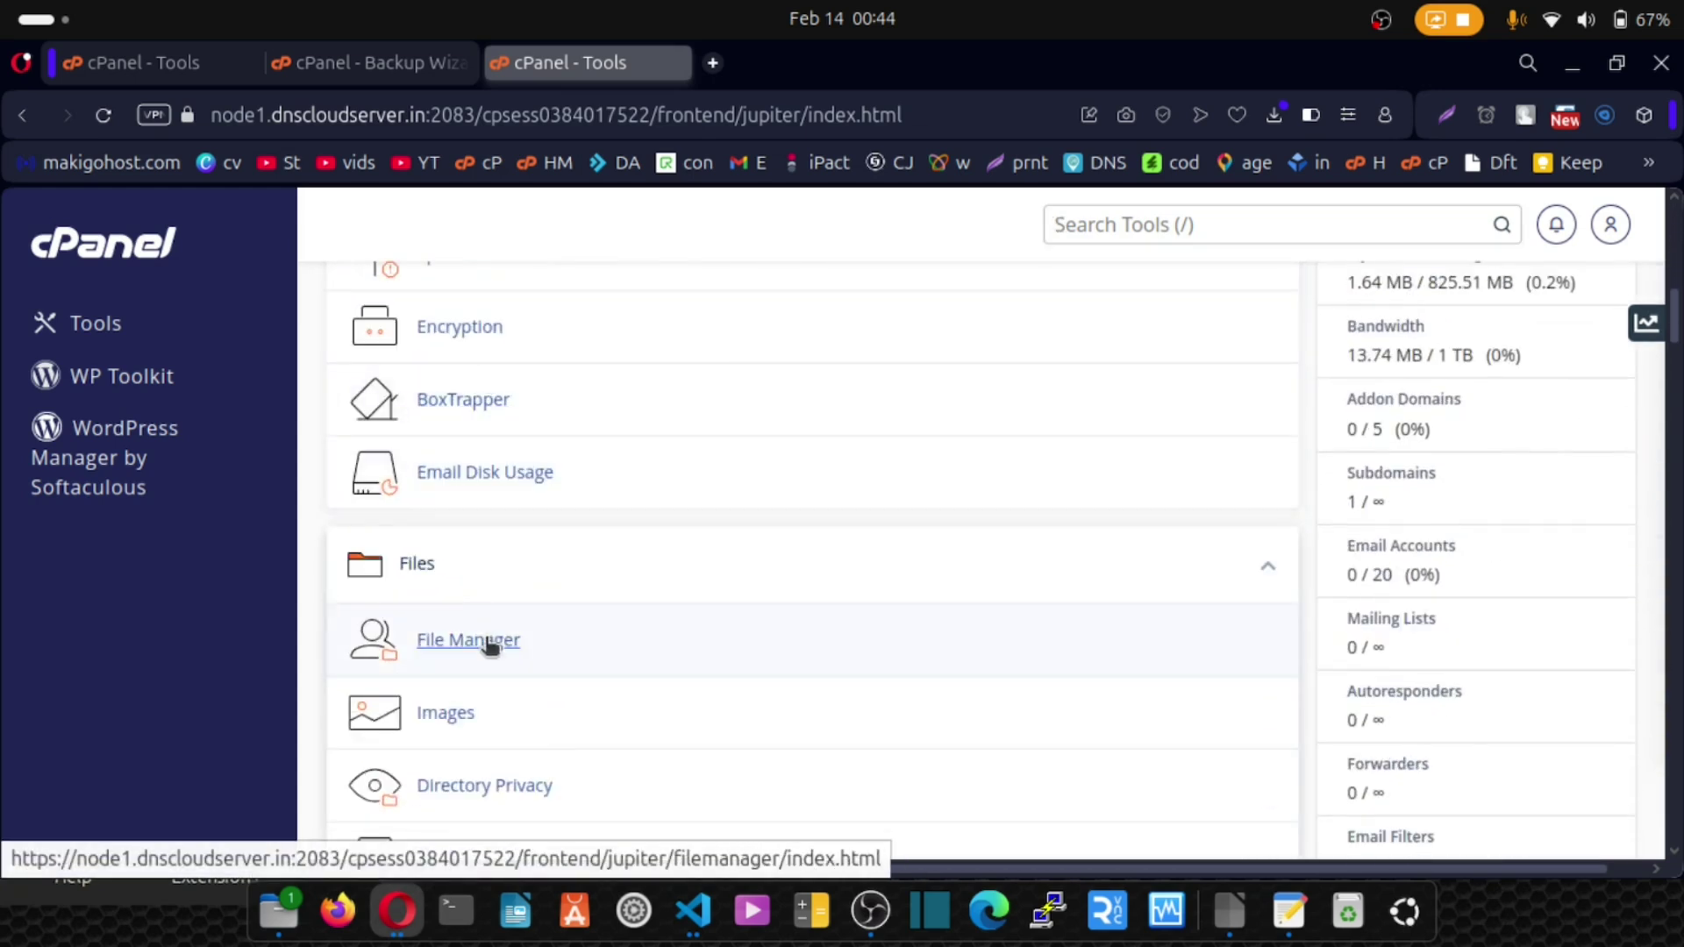
click(488, 643)
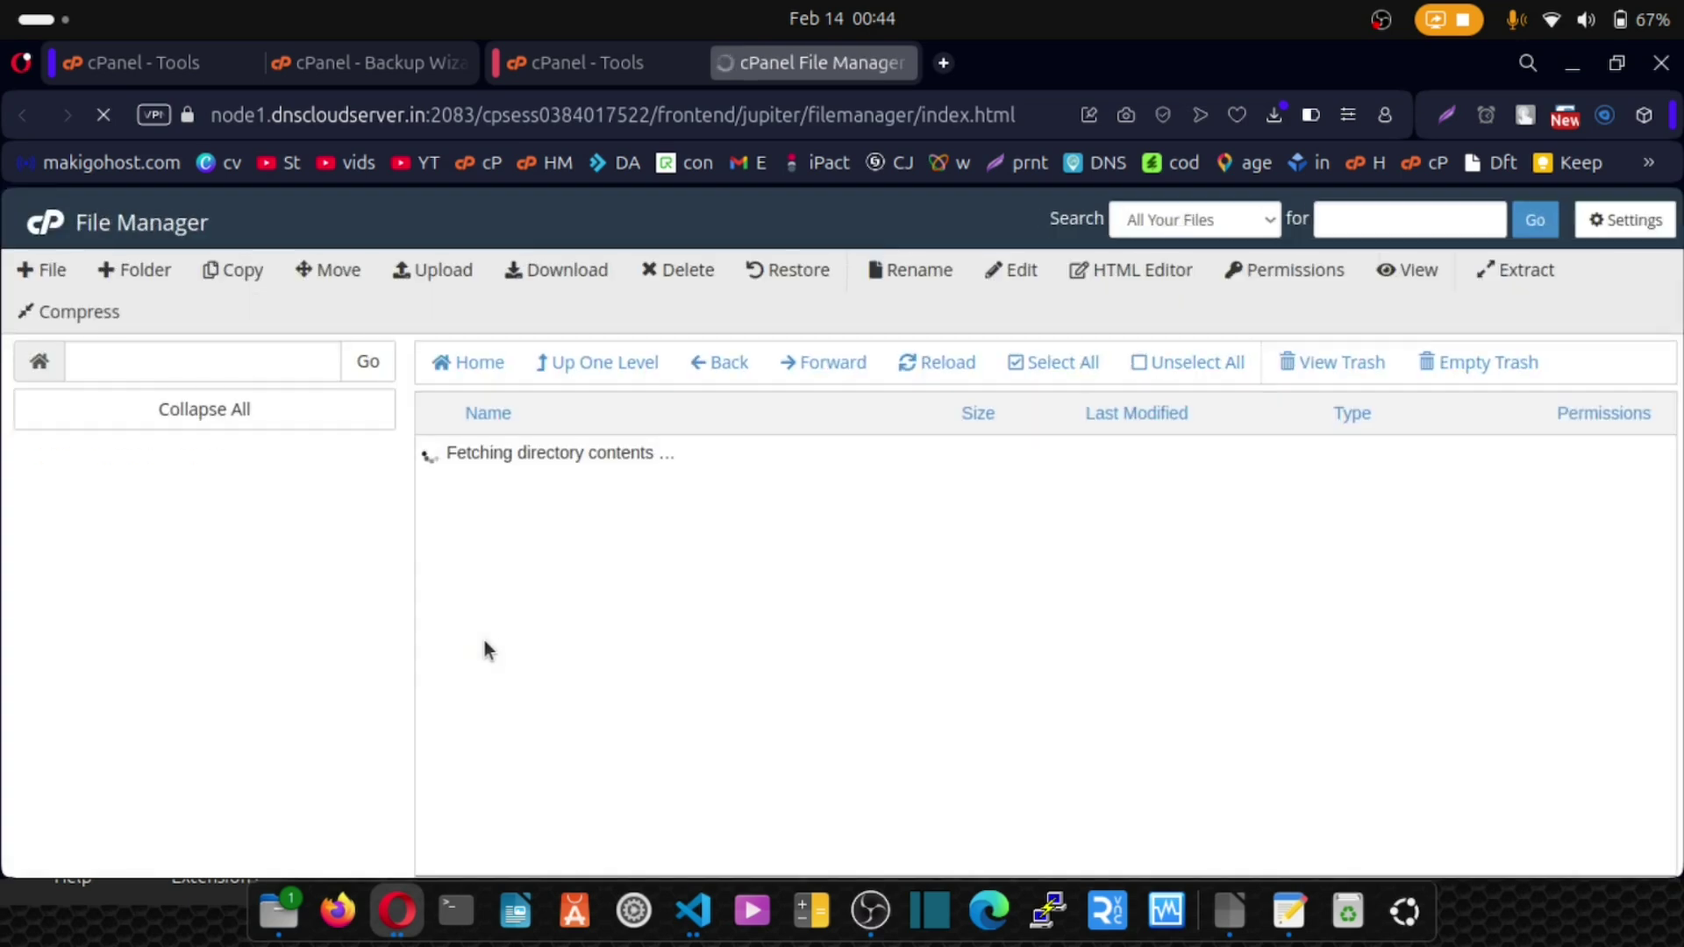
Permanently delete the mail folder with 'Skip the trash' ticked.
scroll(508, 605, down, 5)
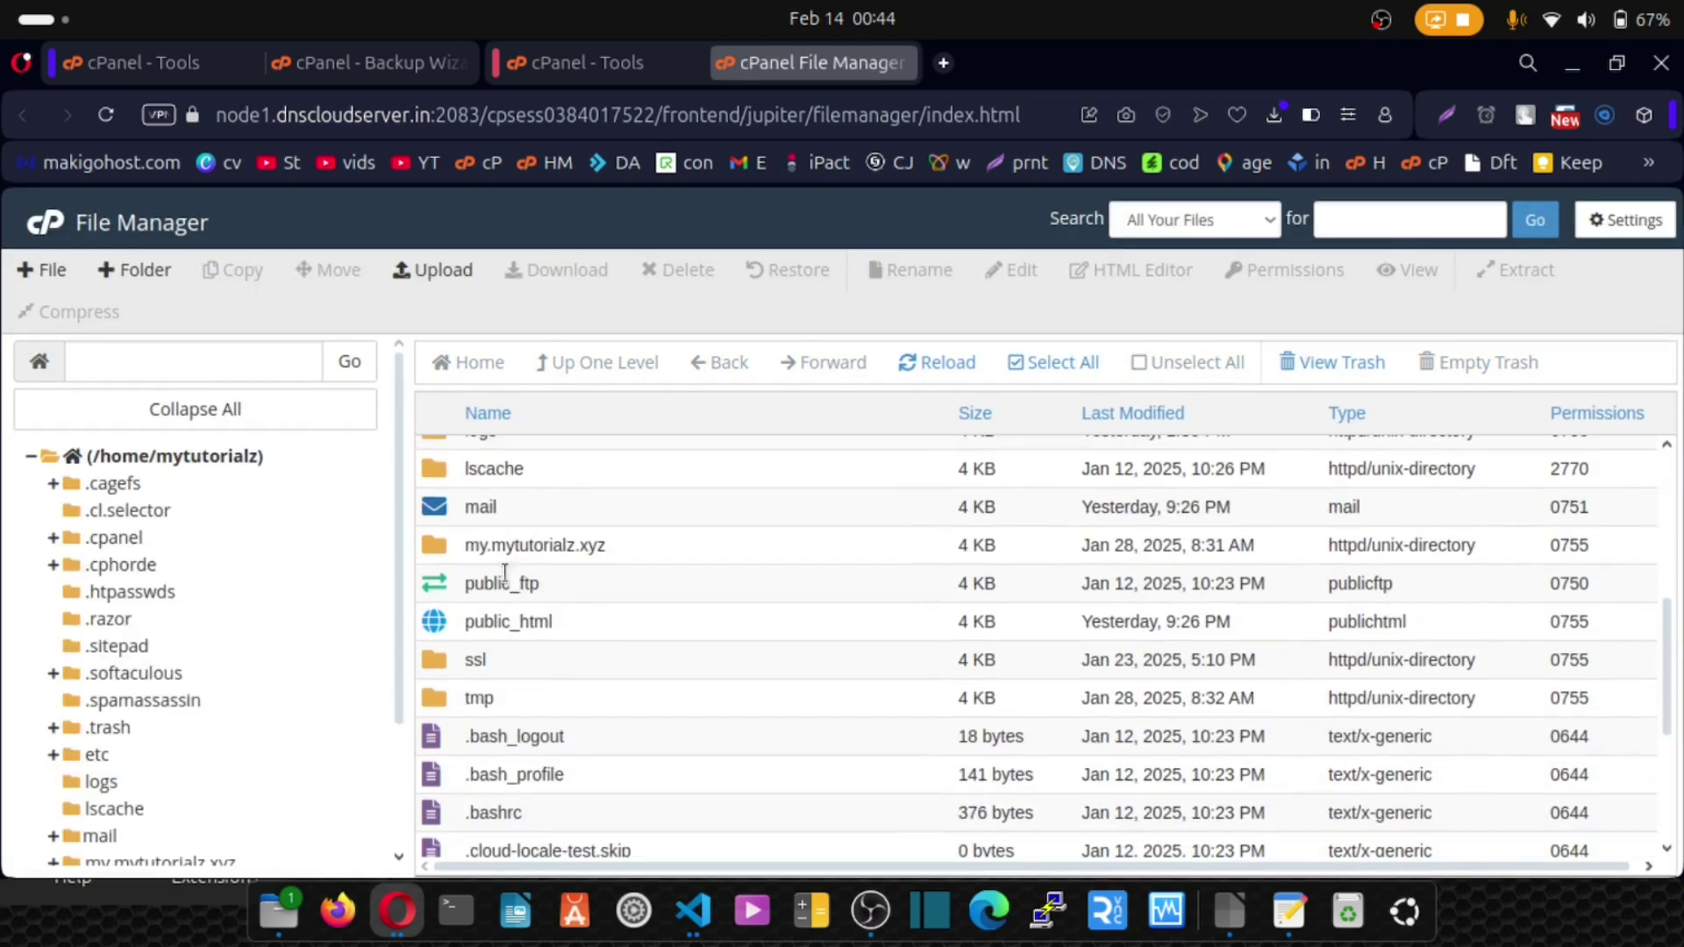
click(448, 508)
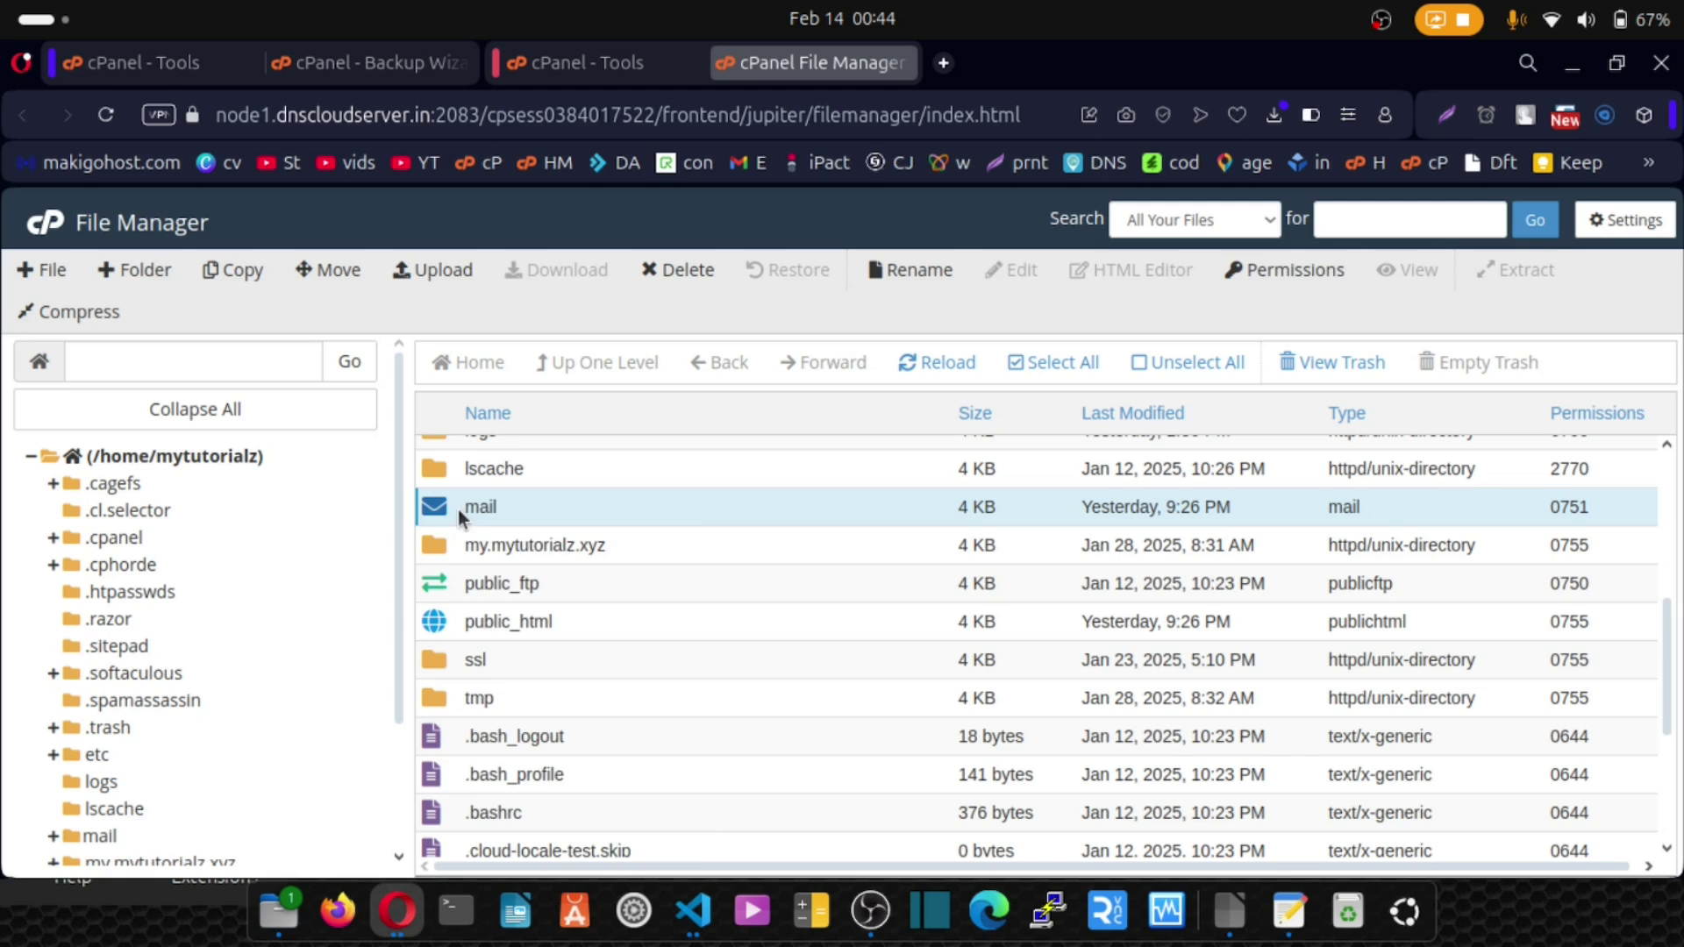
right_click(458, 510)
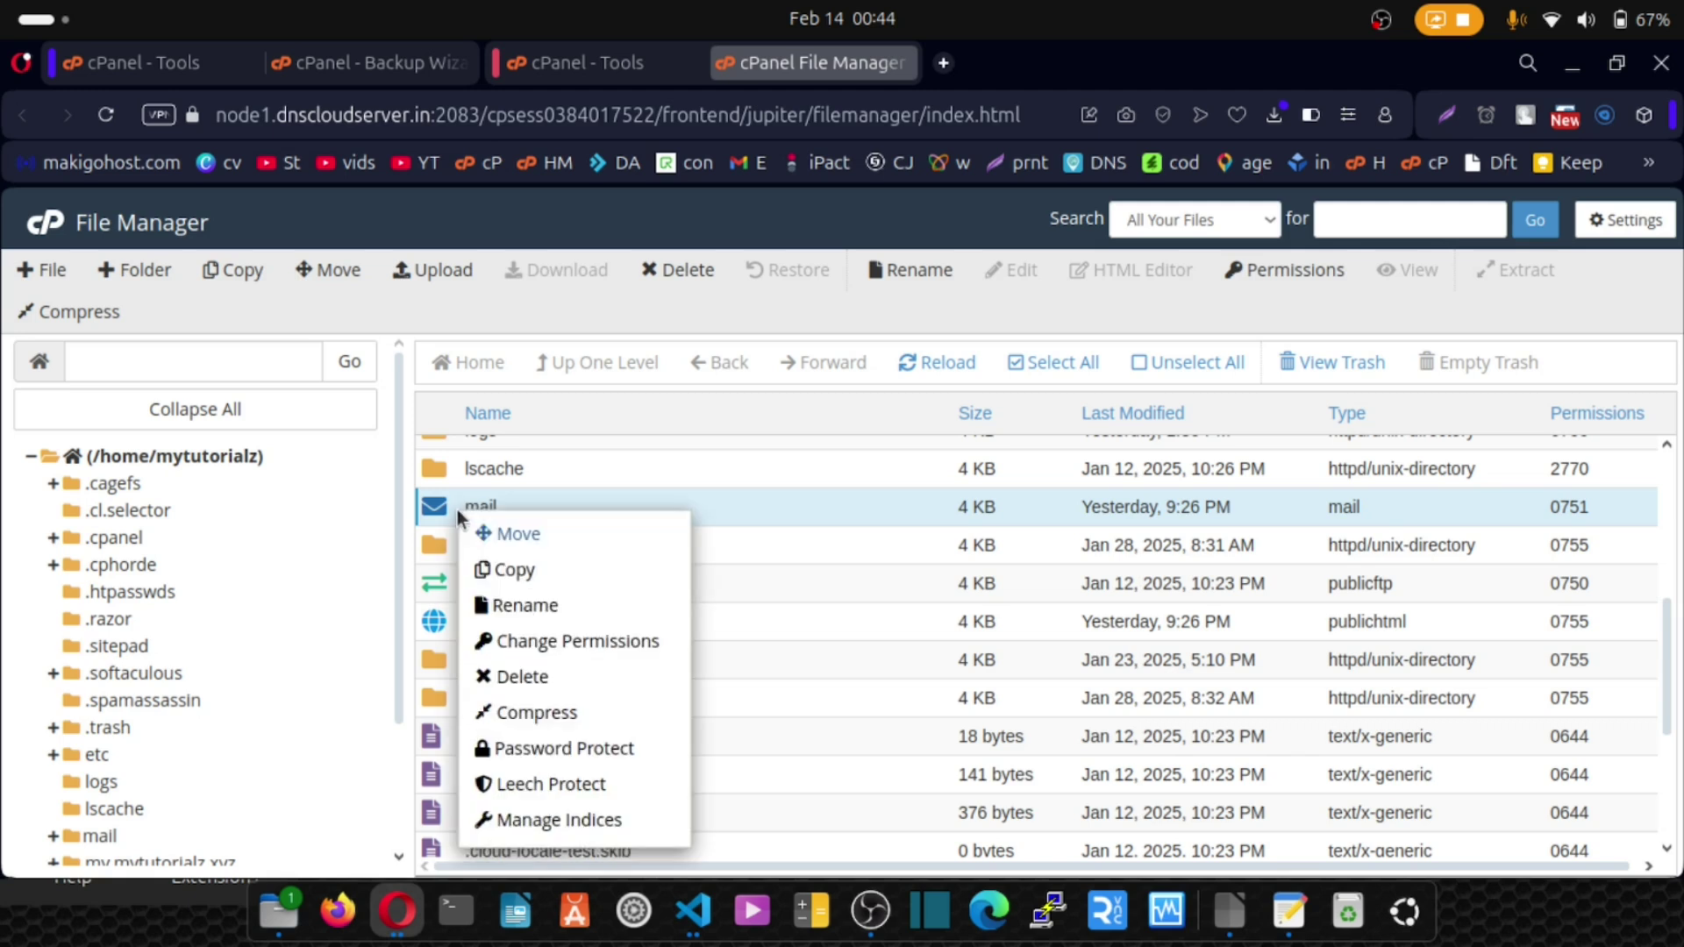
click(522, 676)
click(771, 548)
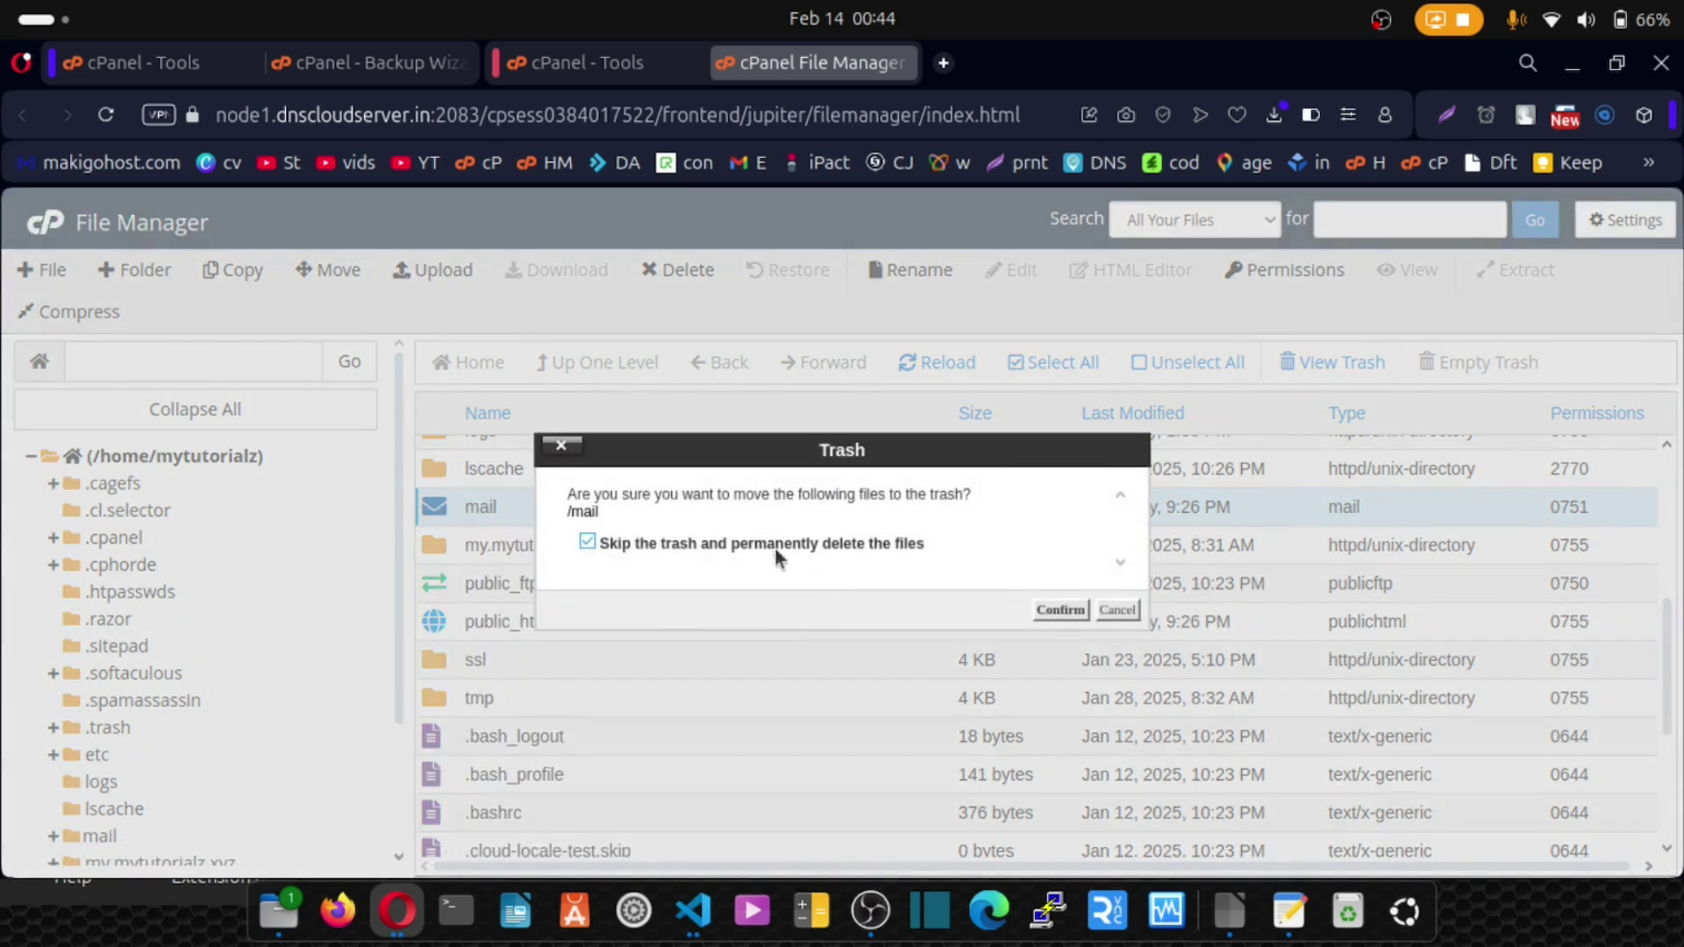
click(1054, 612)
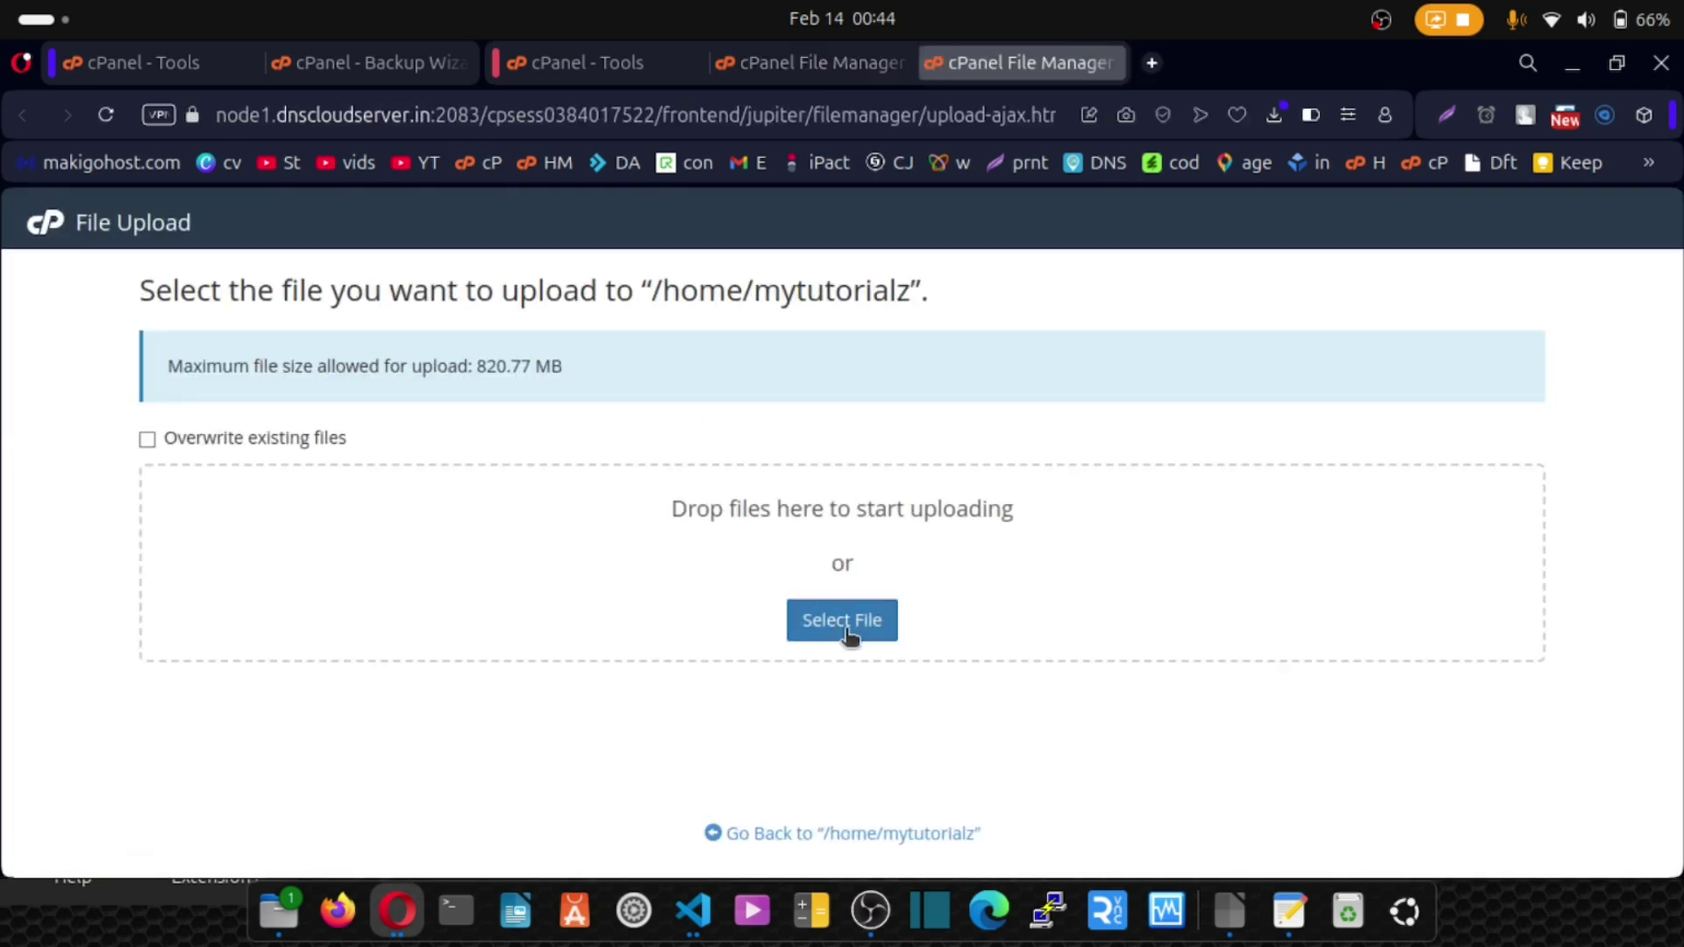
Upload mail (3).zip from the downloads into /home/mytutorialz.
click(846, 631)
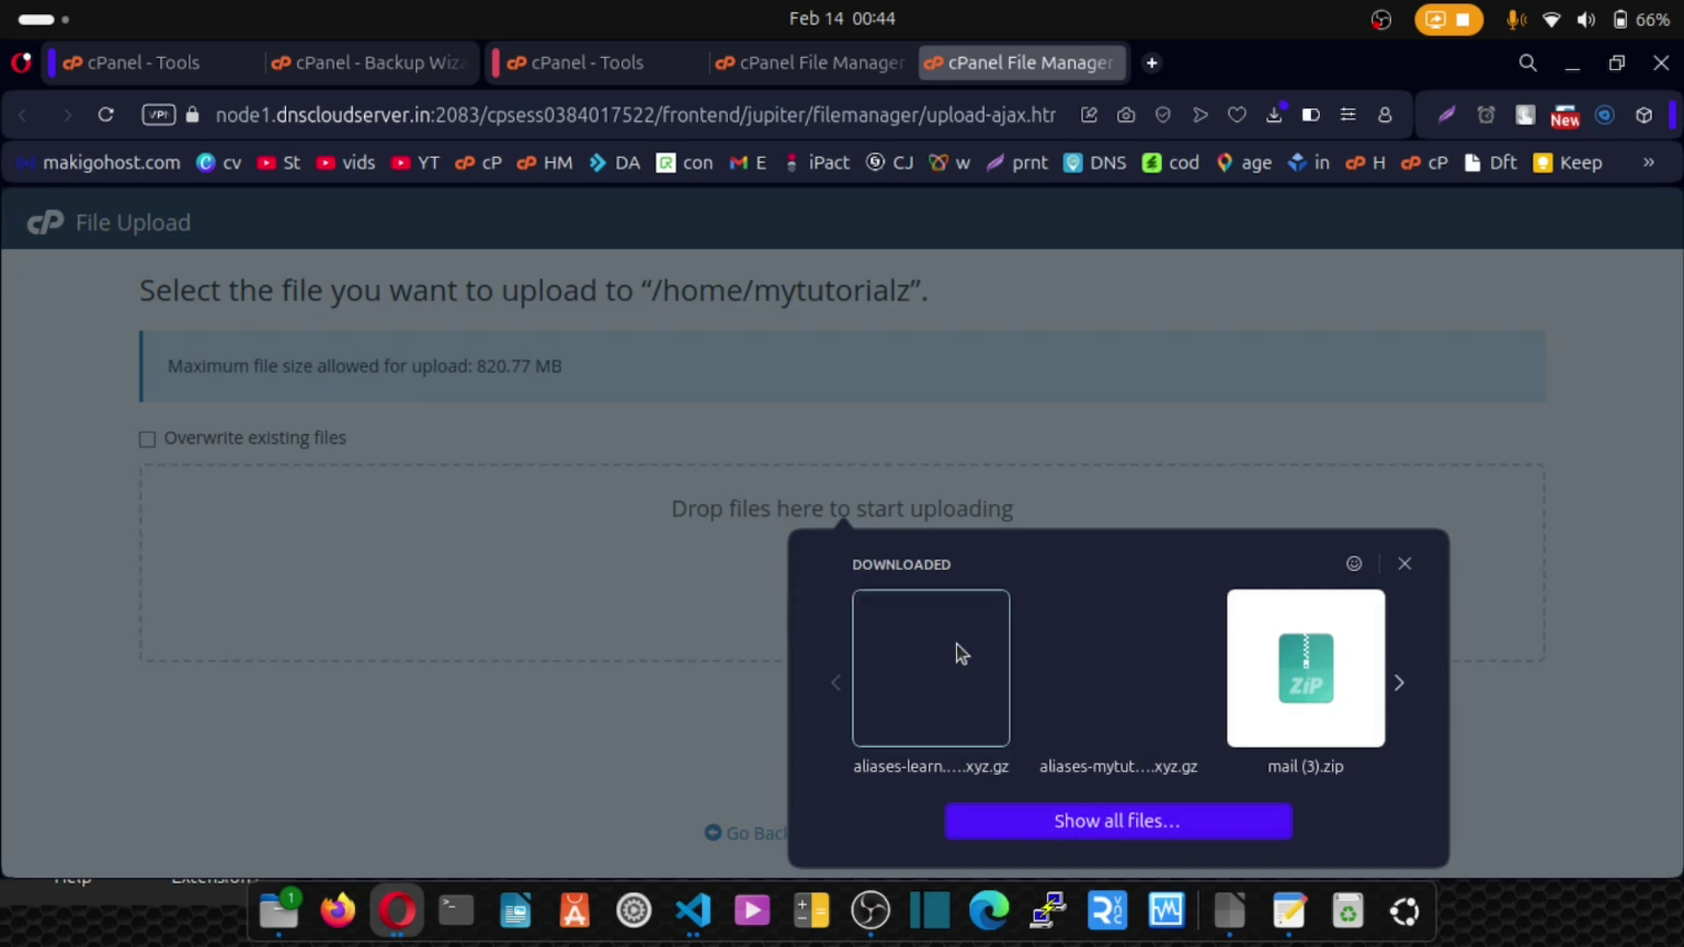
click(1322, 687)
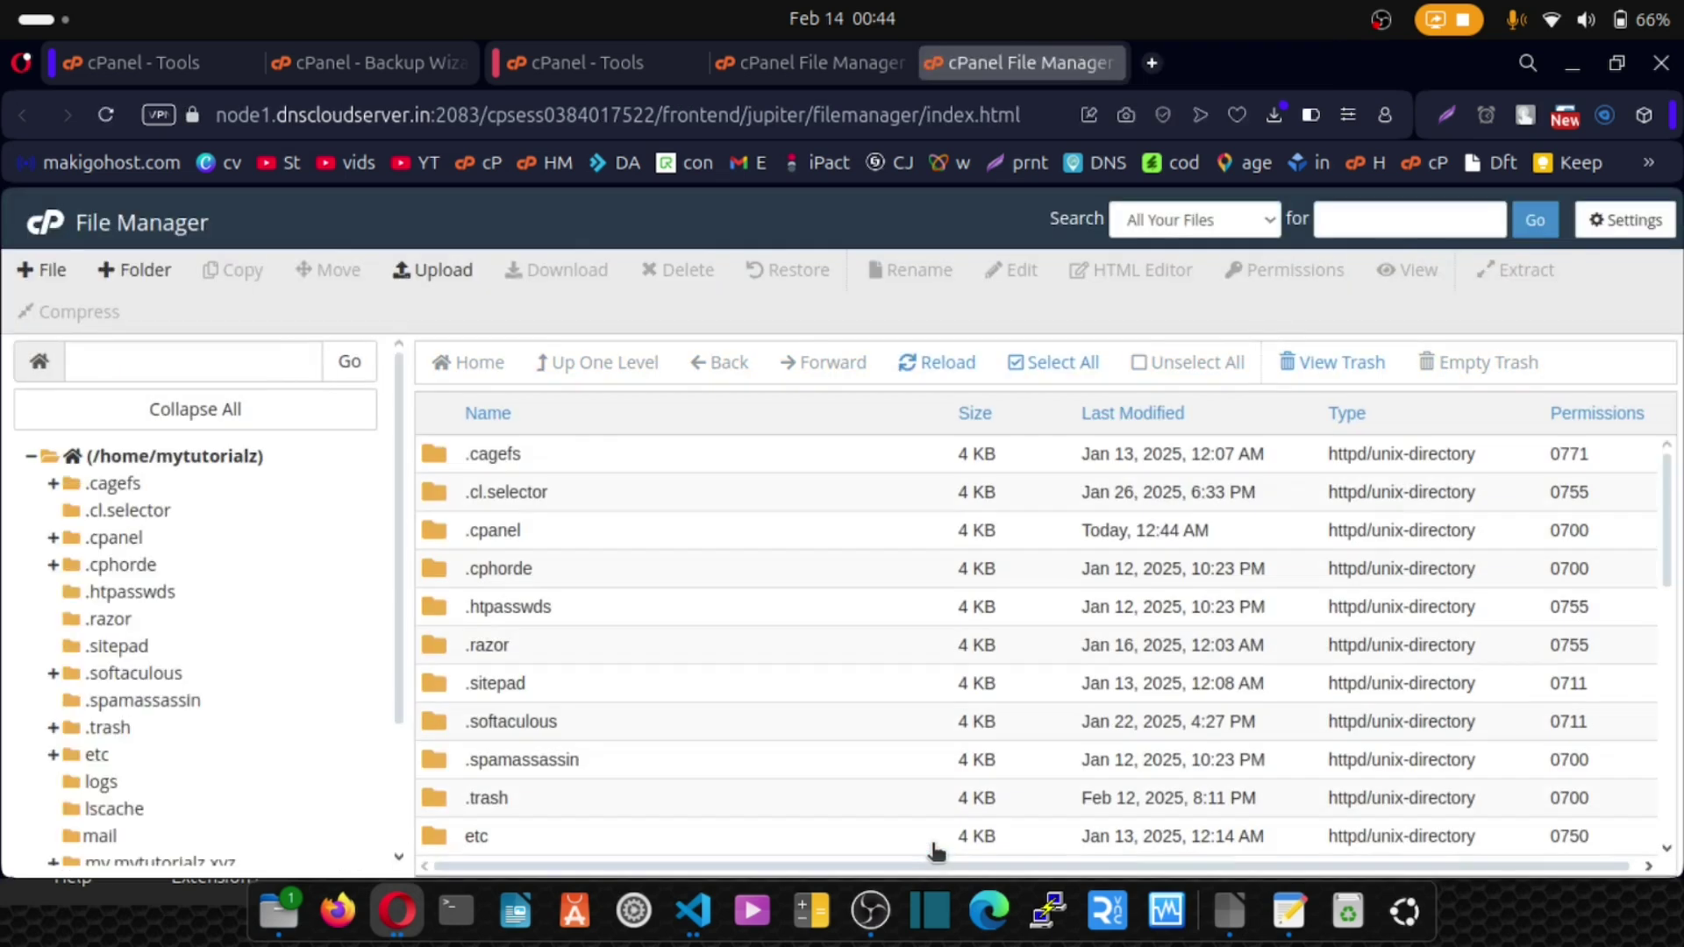
Extract mail (3).zip into the home directory, producing a new mail folder.
scroll(558, 582, down, 9)
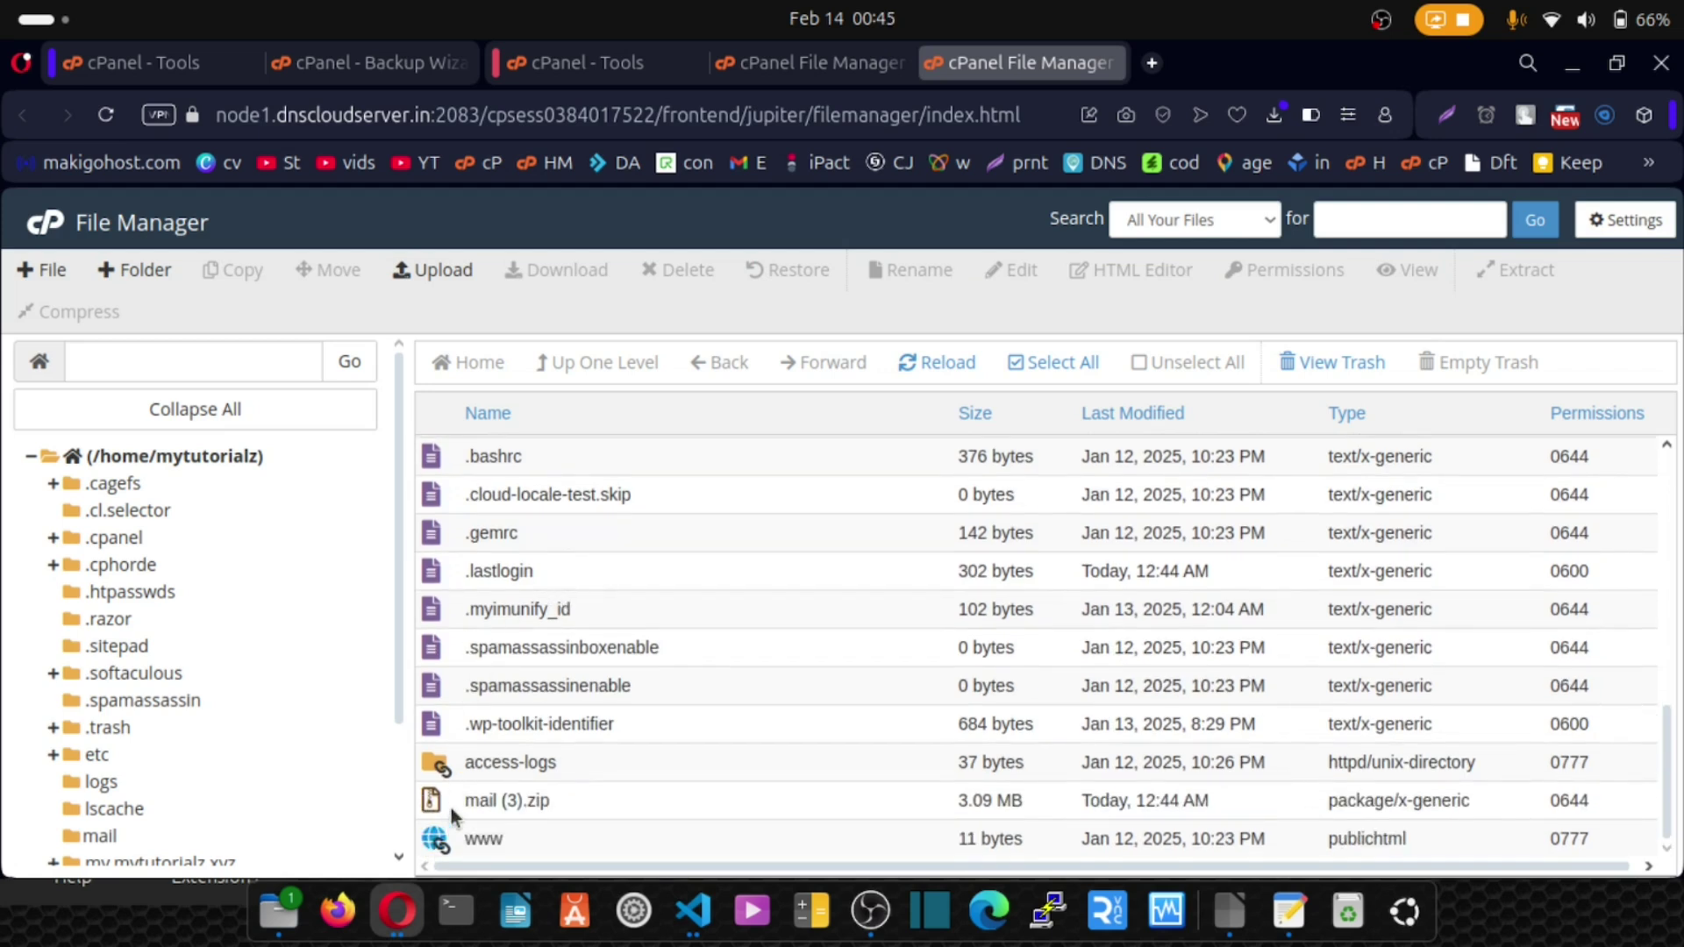
click(451, 807)
right_click(451, 808)
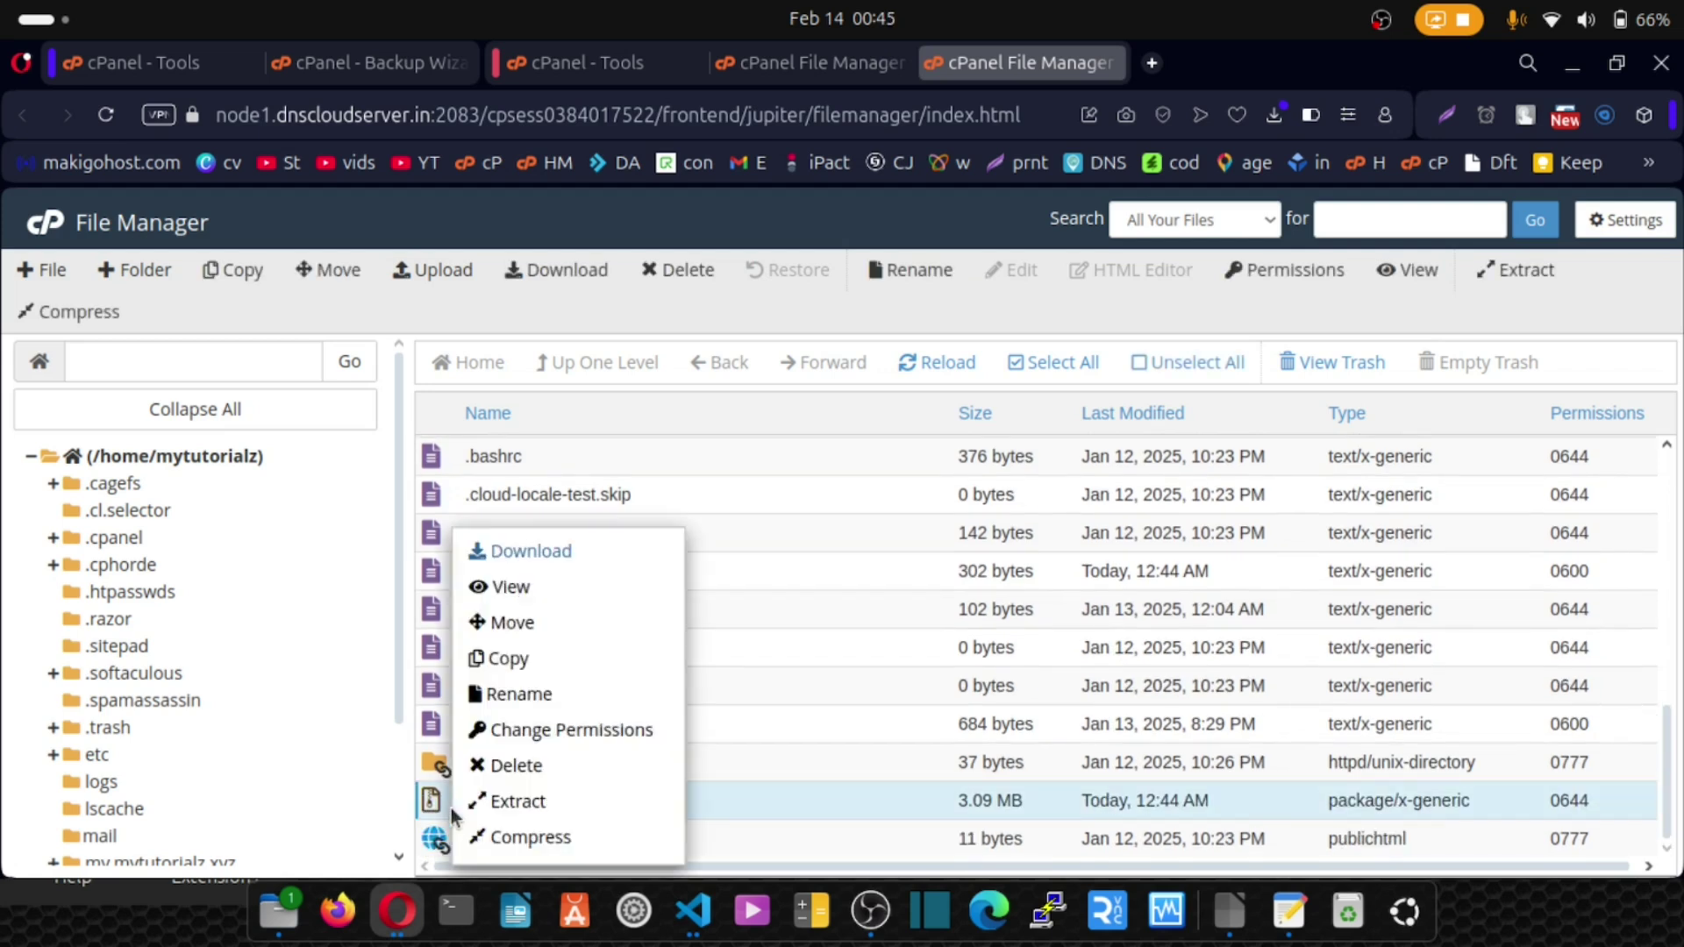
click(505, 802)
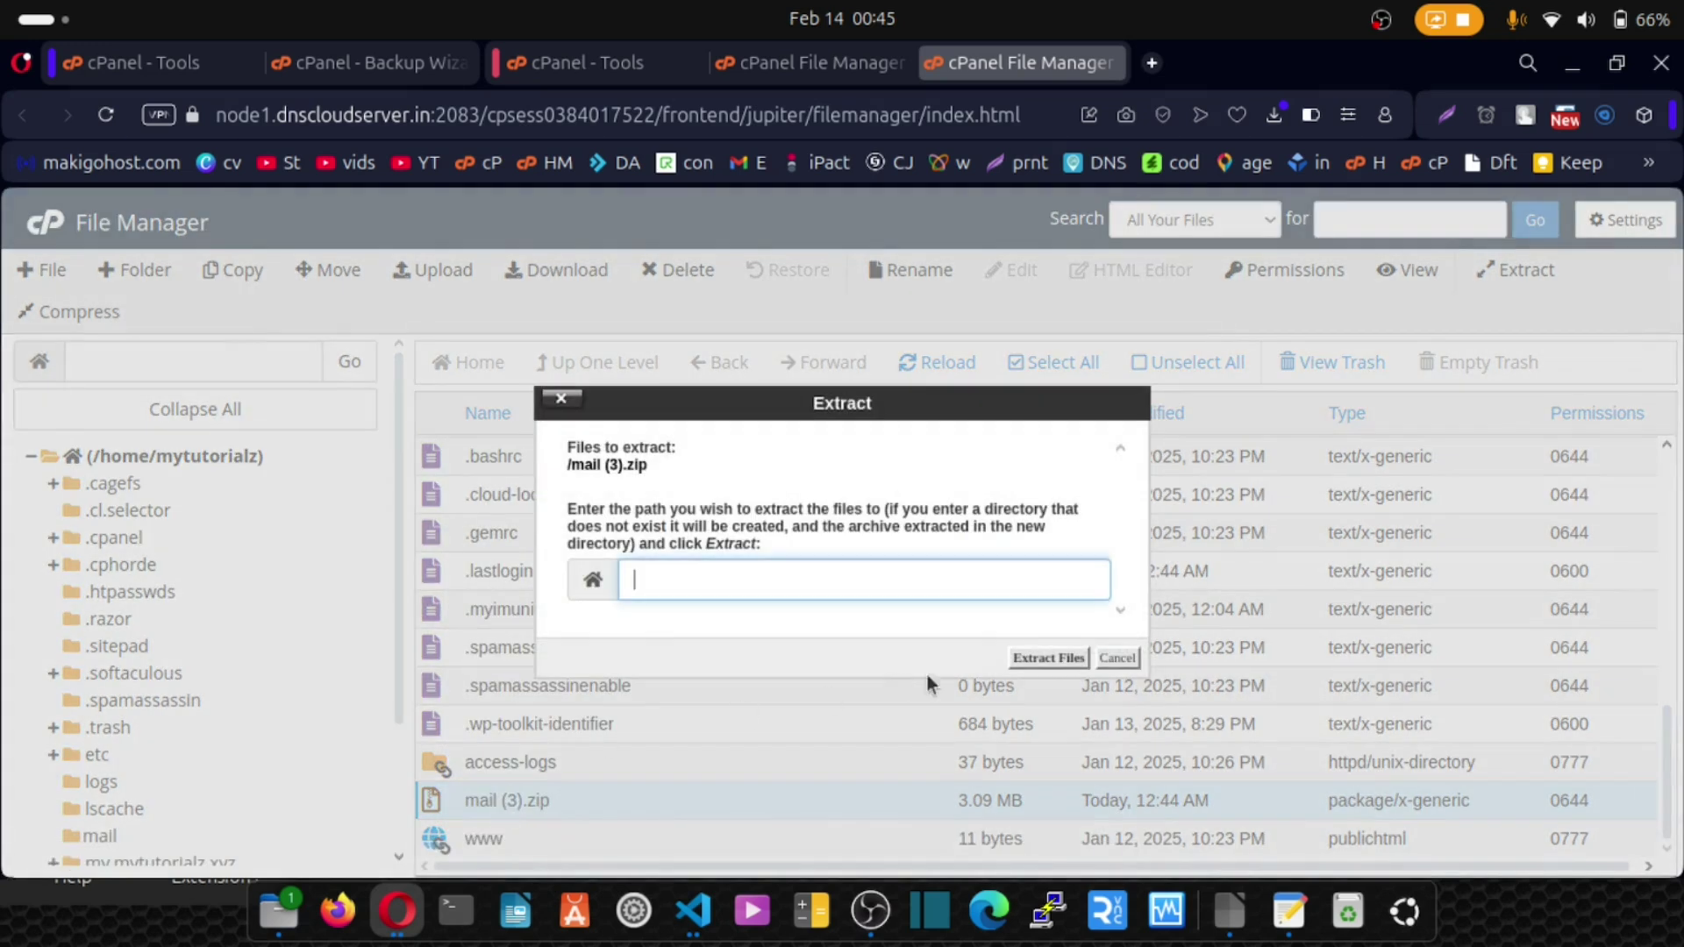
click(1037, 657)
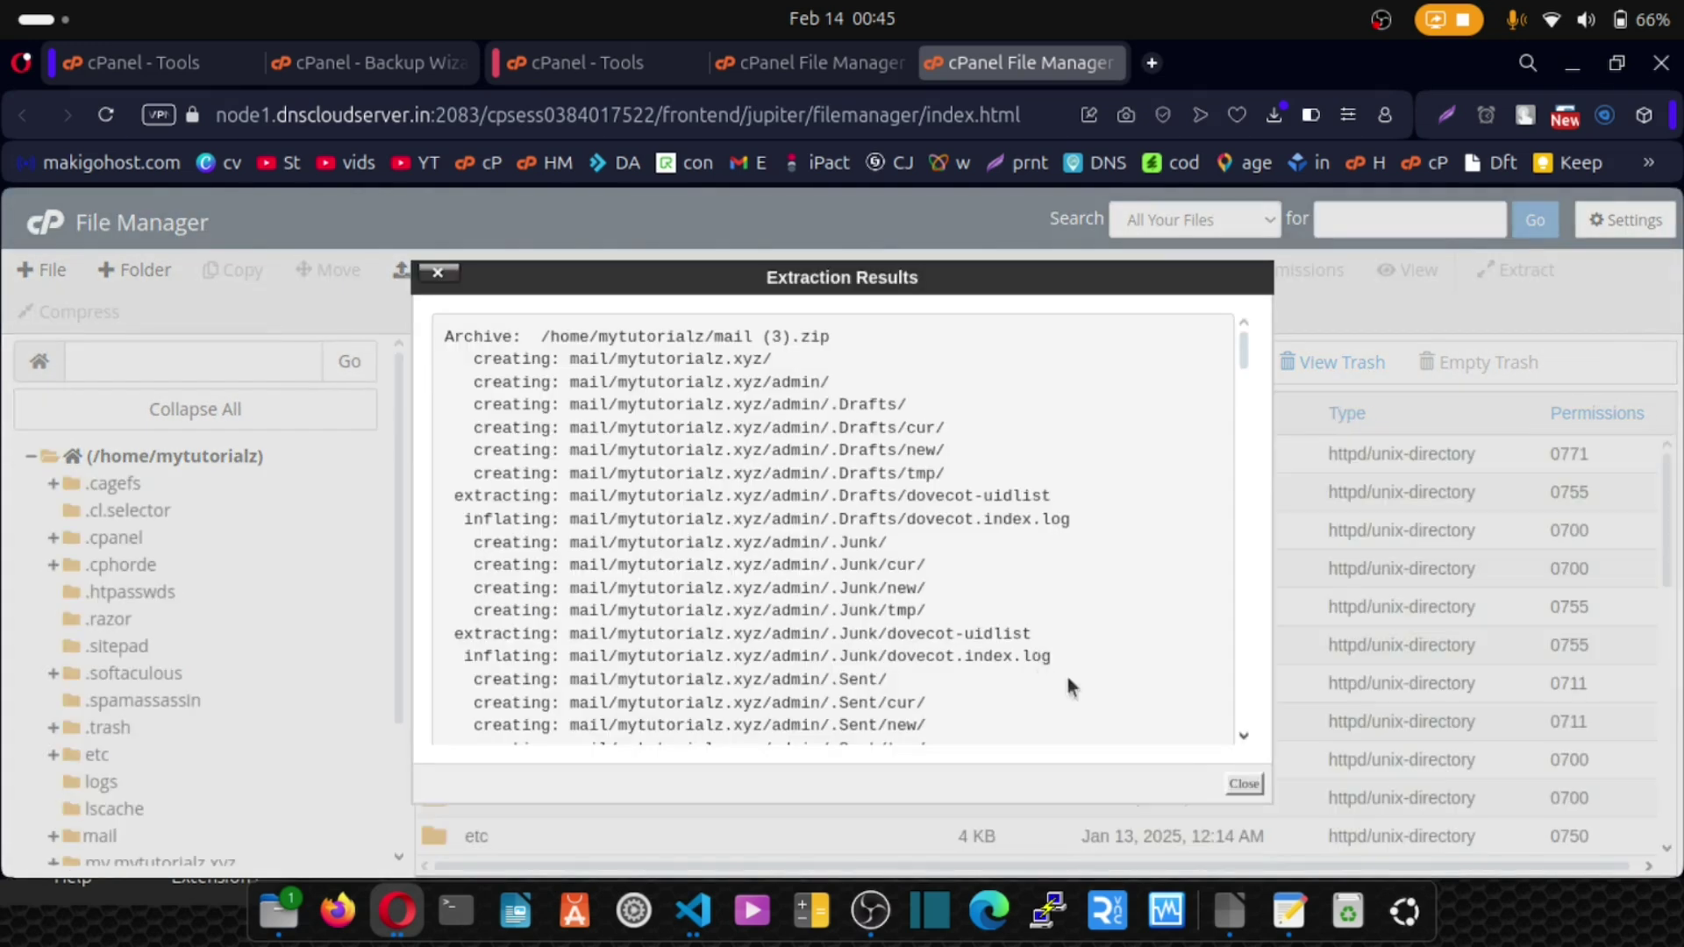
click(1244, 785)
scroll(736, 624, down, 4)
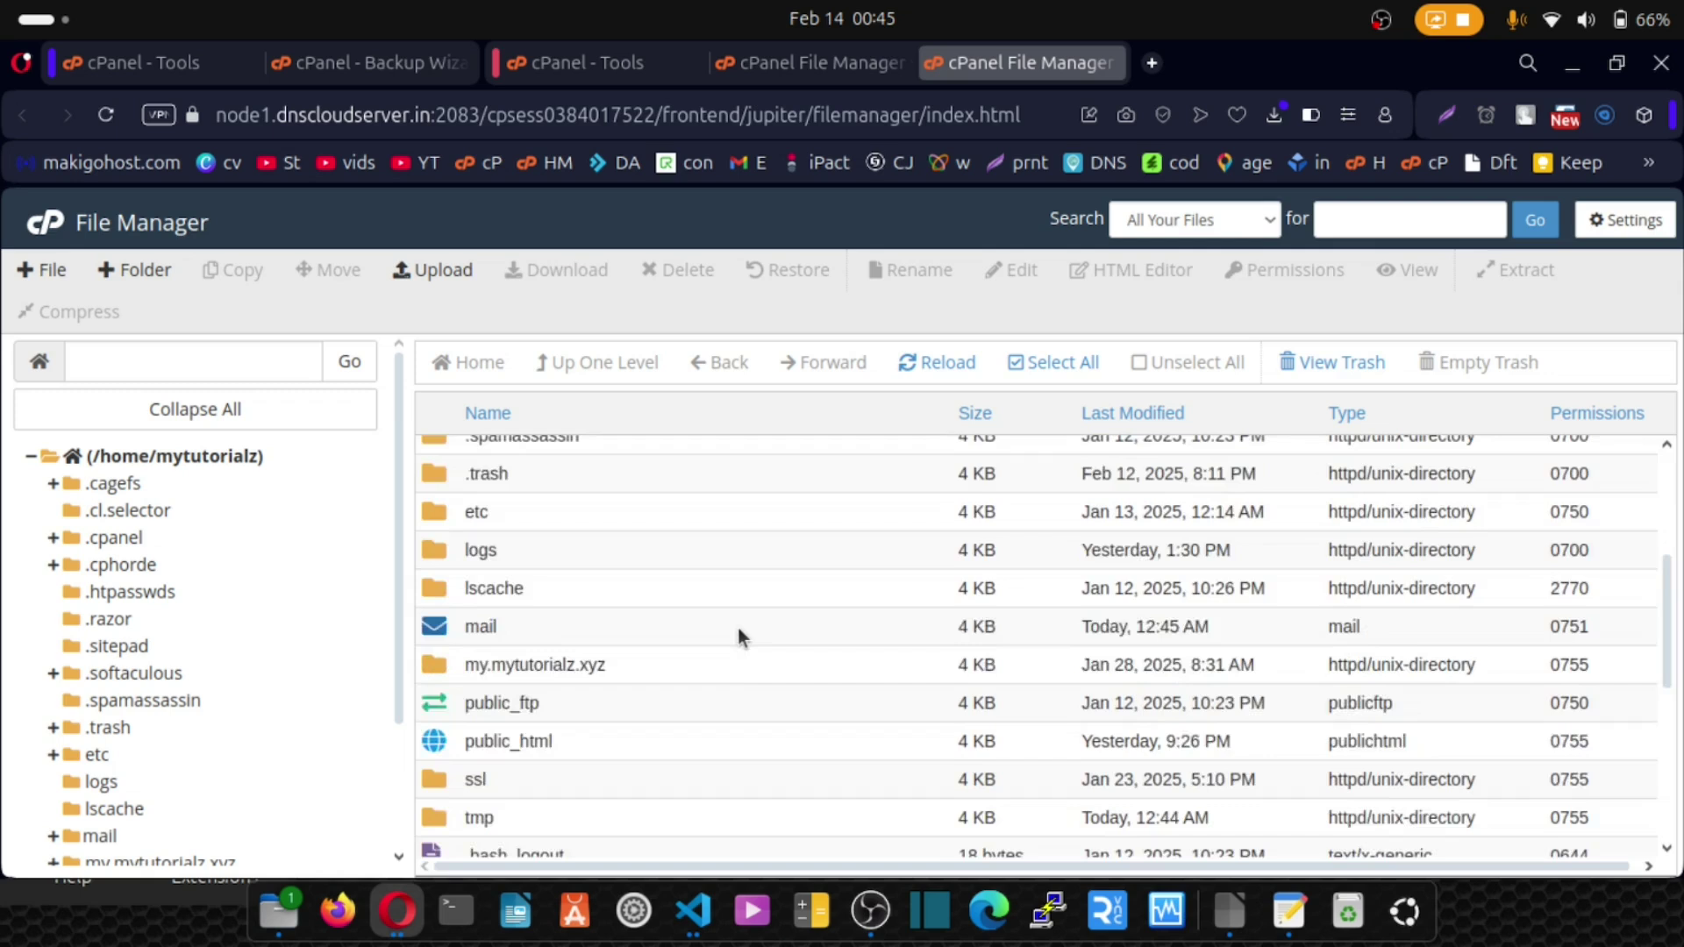
scroll(738, 628, down, 2)
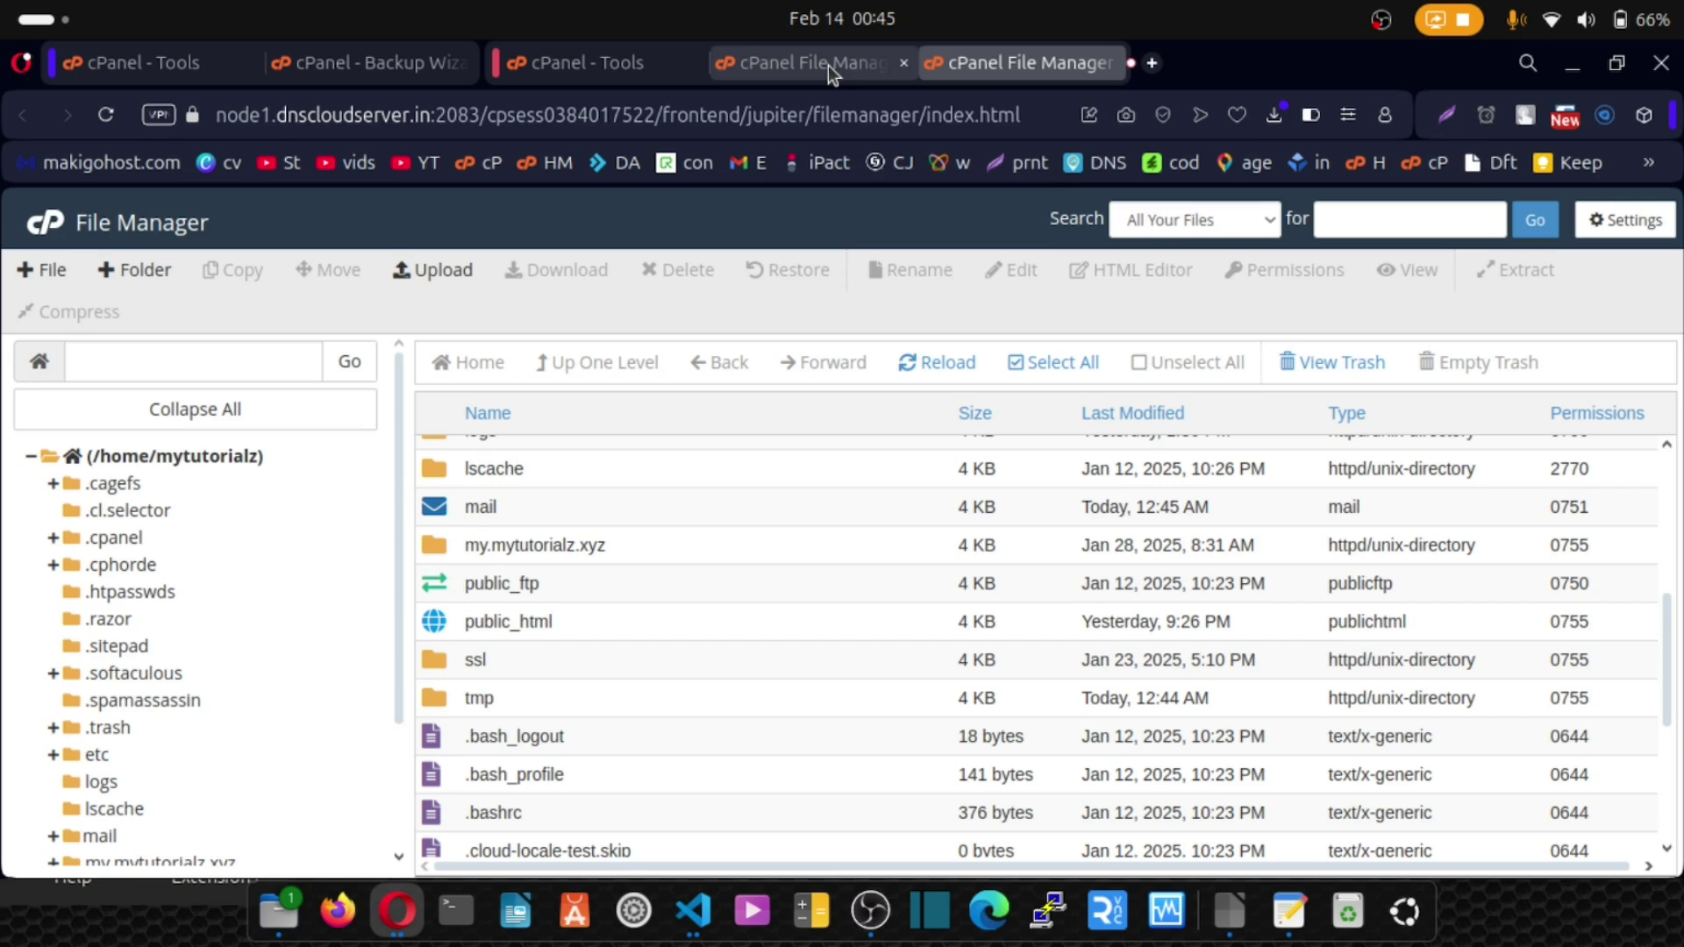
mouse_move(823, 67)
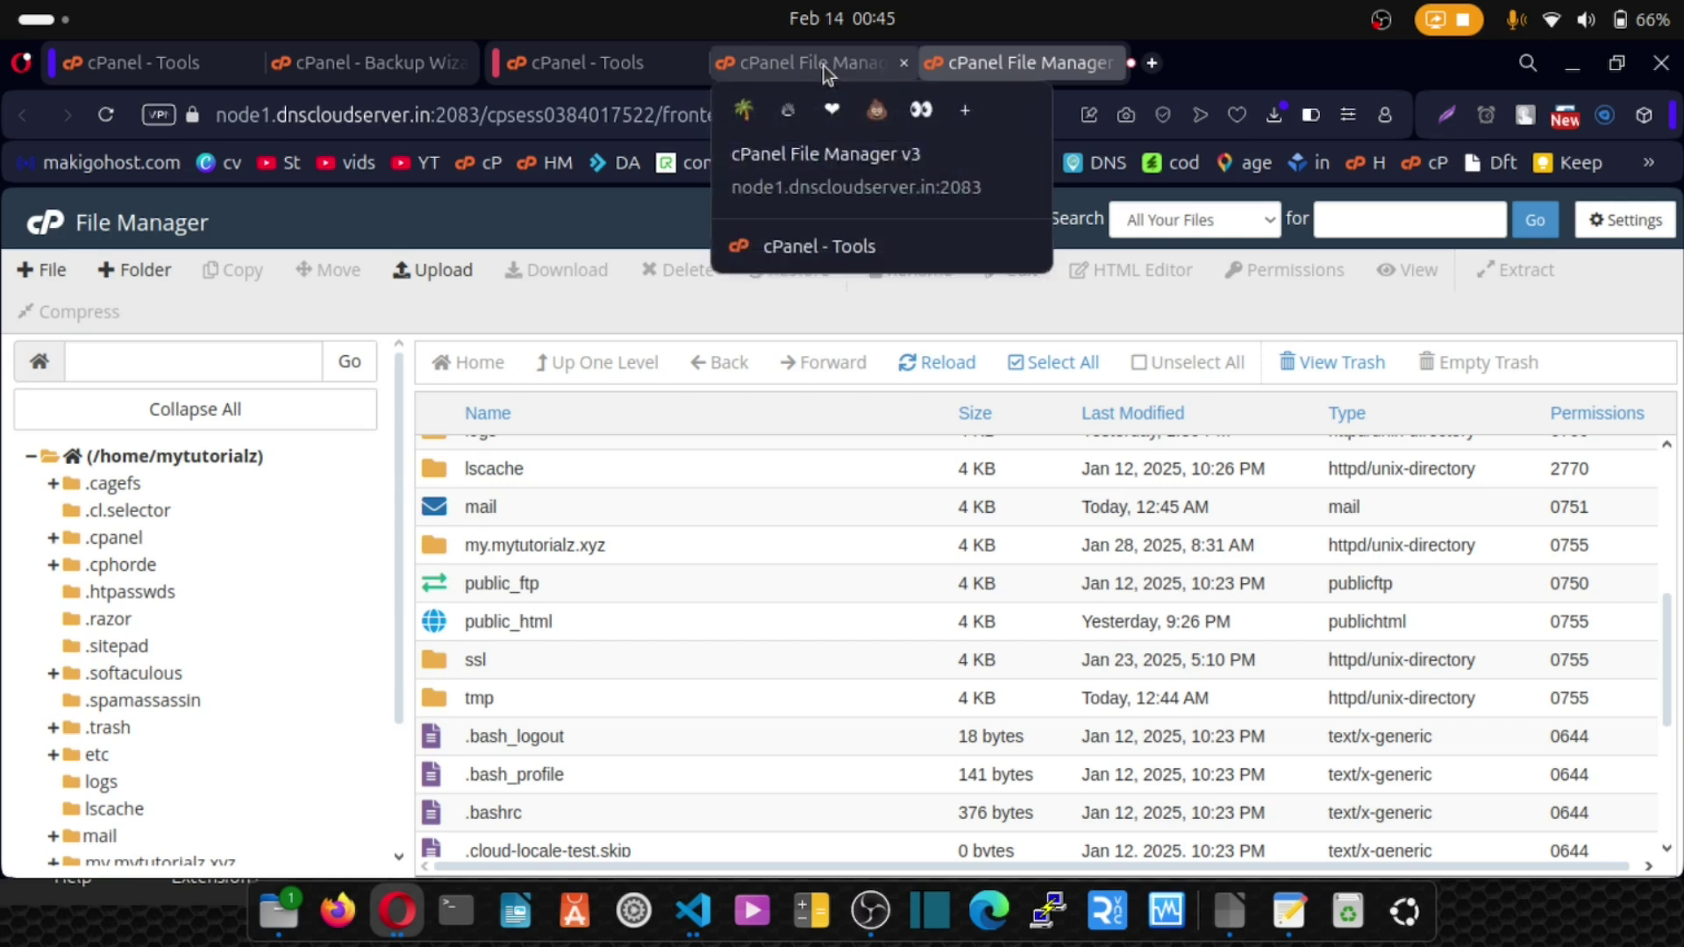
Search the tools for 'back' and open the Backup Wizard.
click(44, 224)
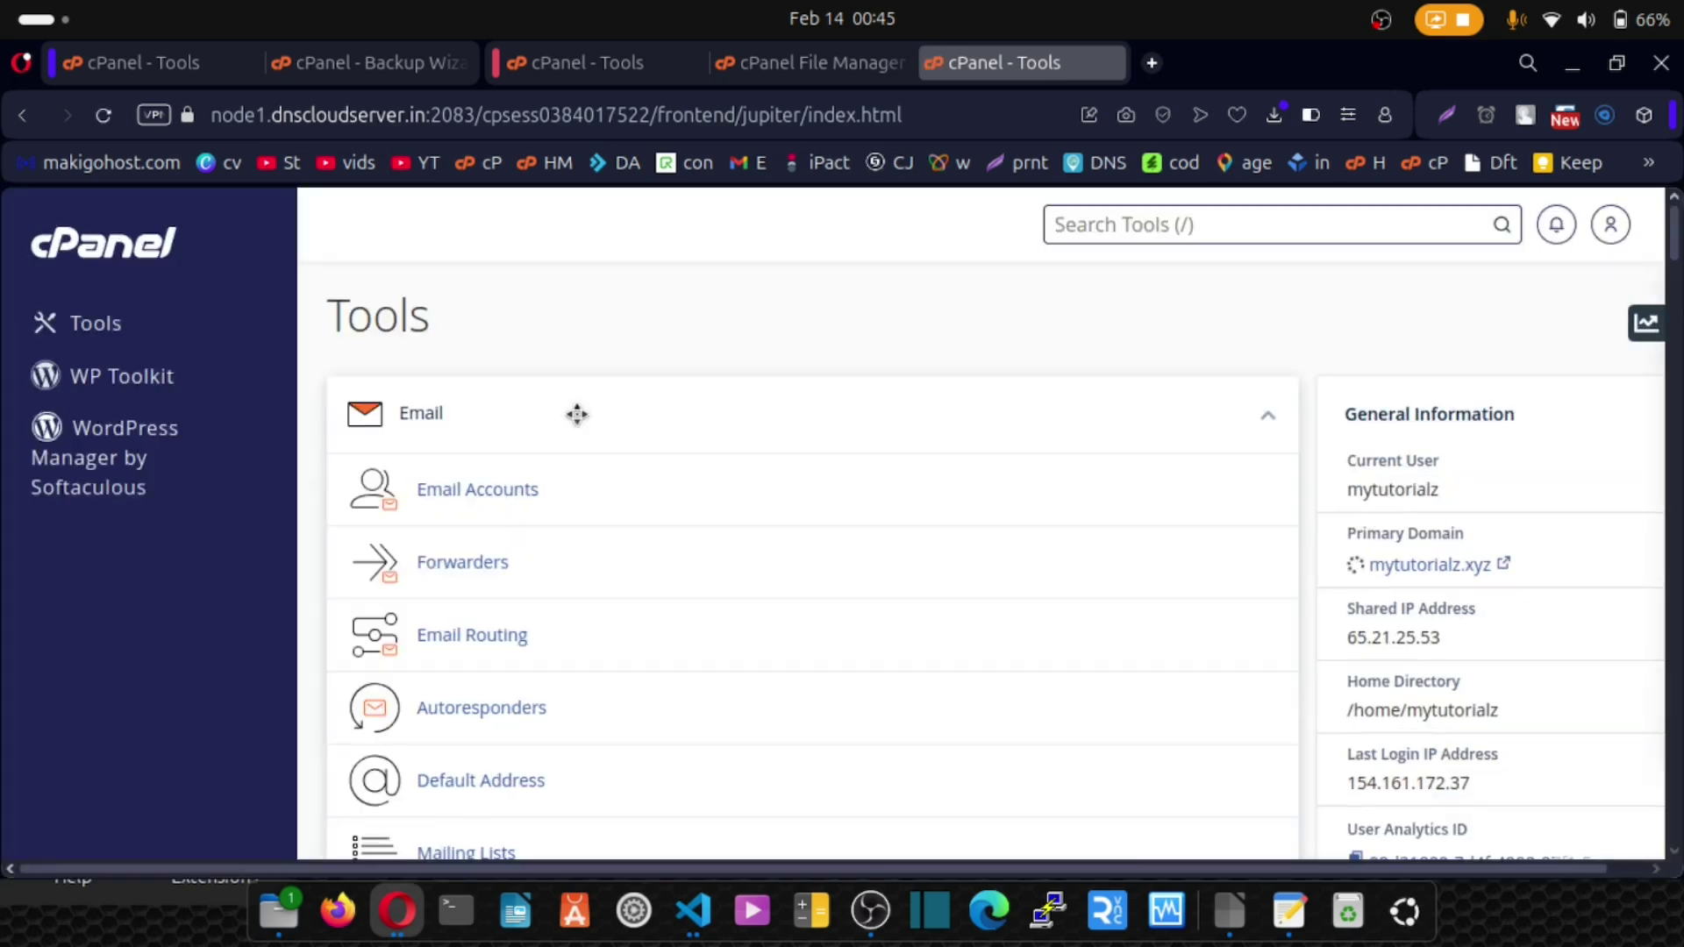
click(1096, 227)
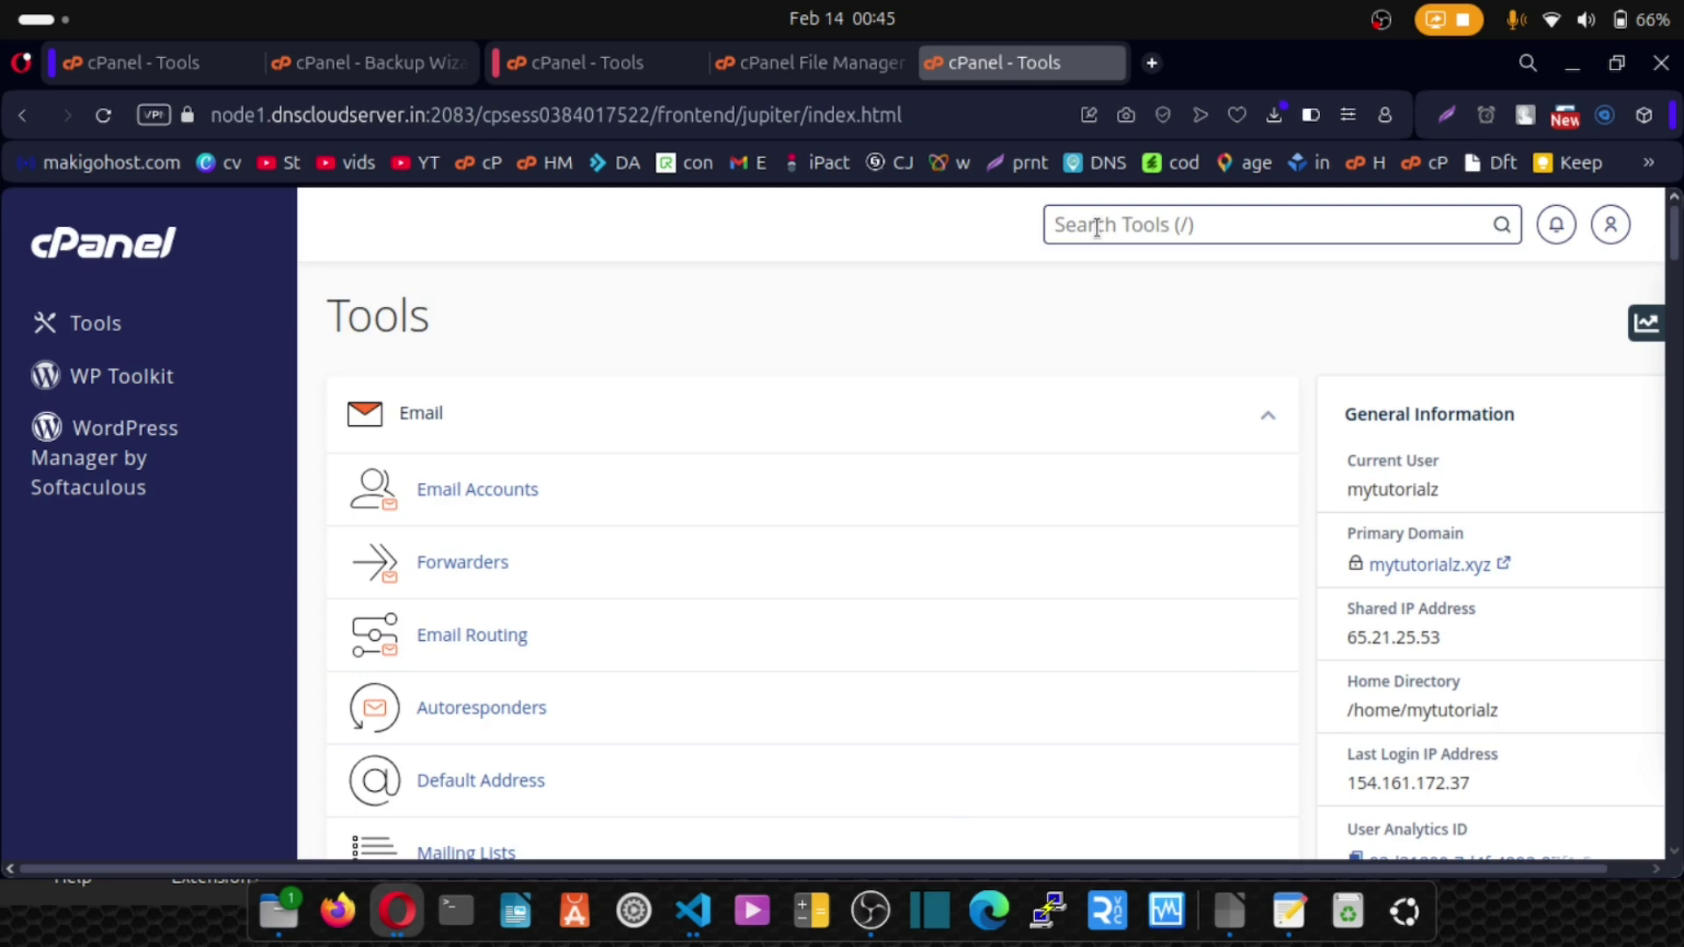
text(back)
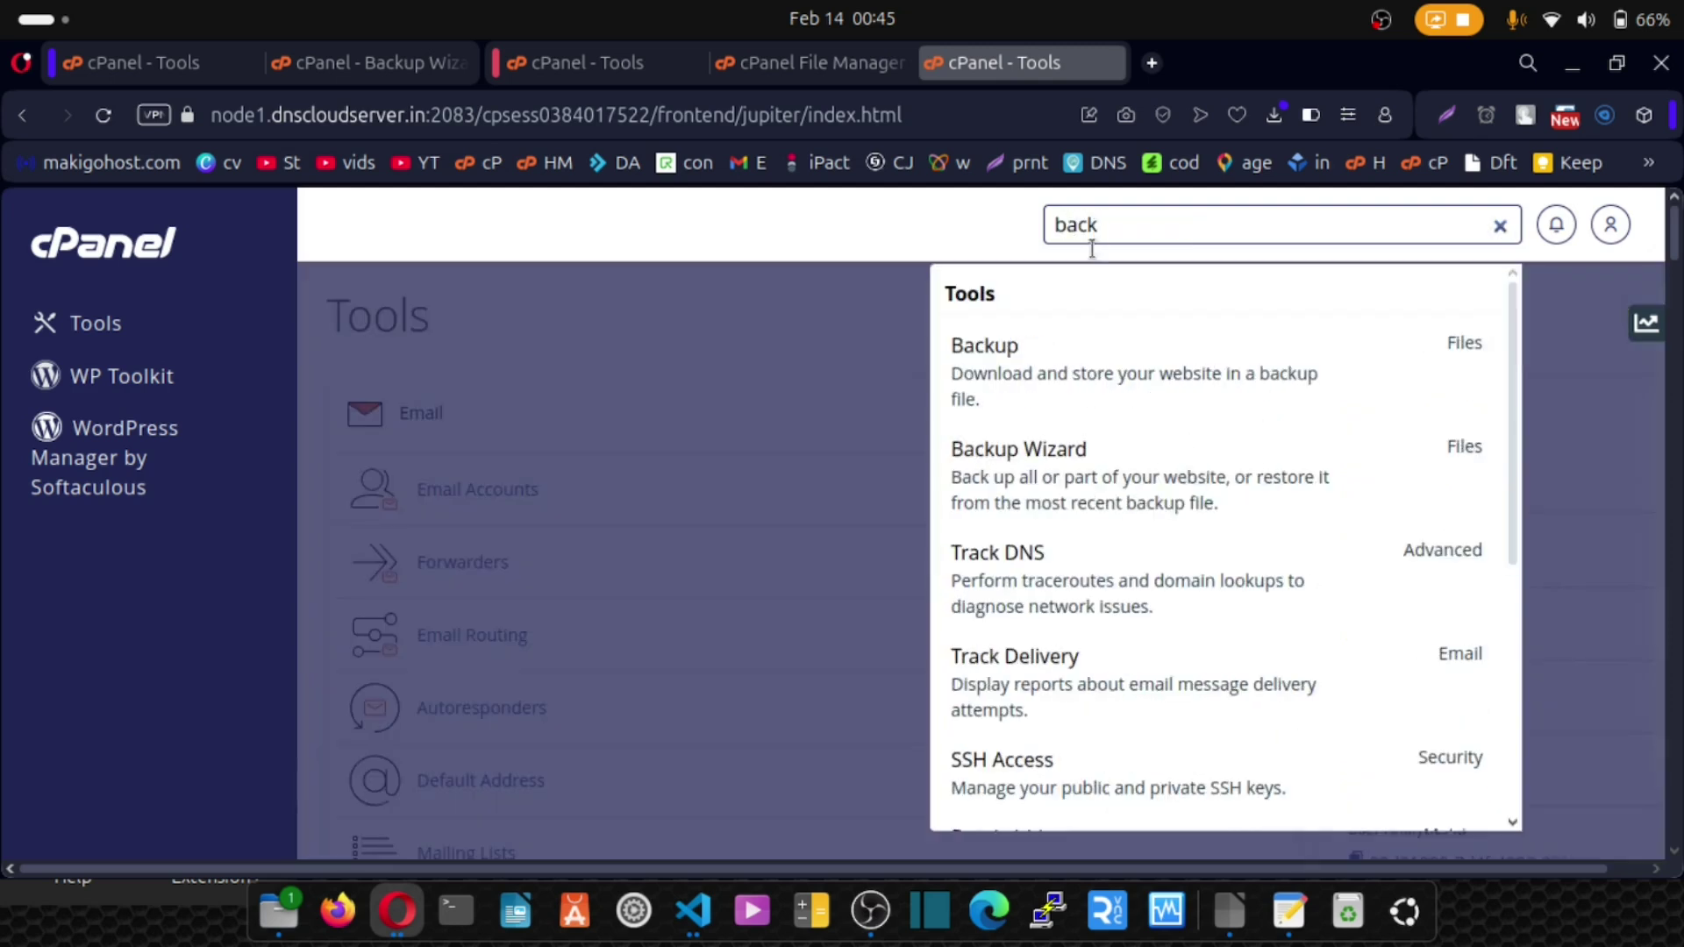
click(1028, 474)
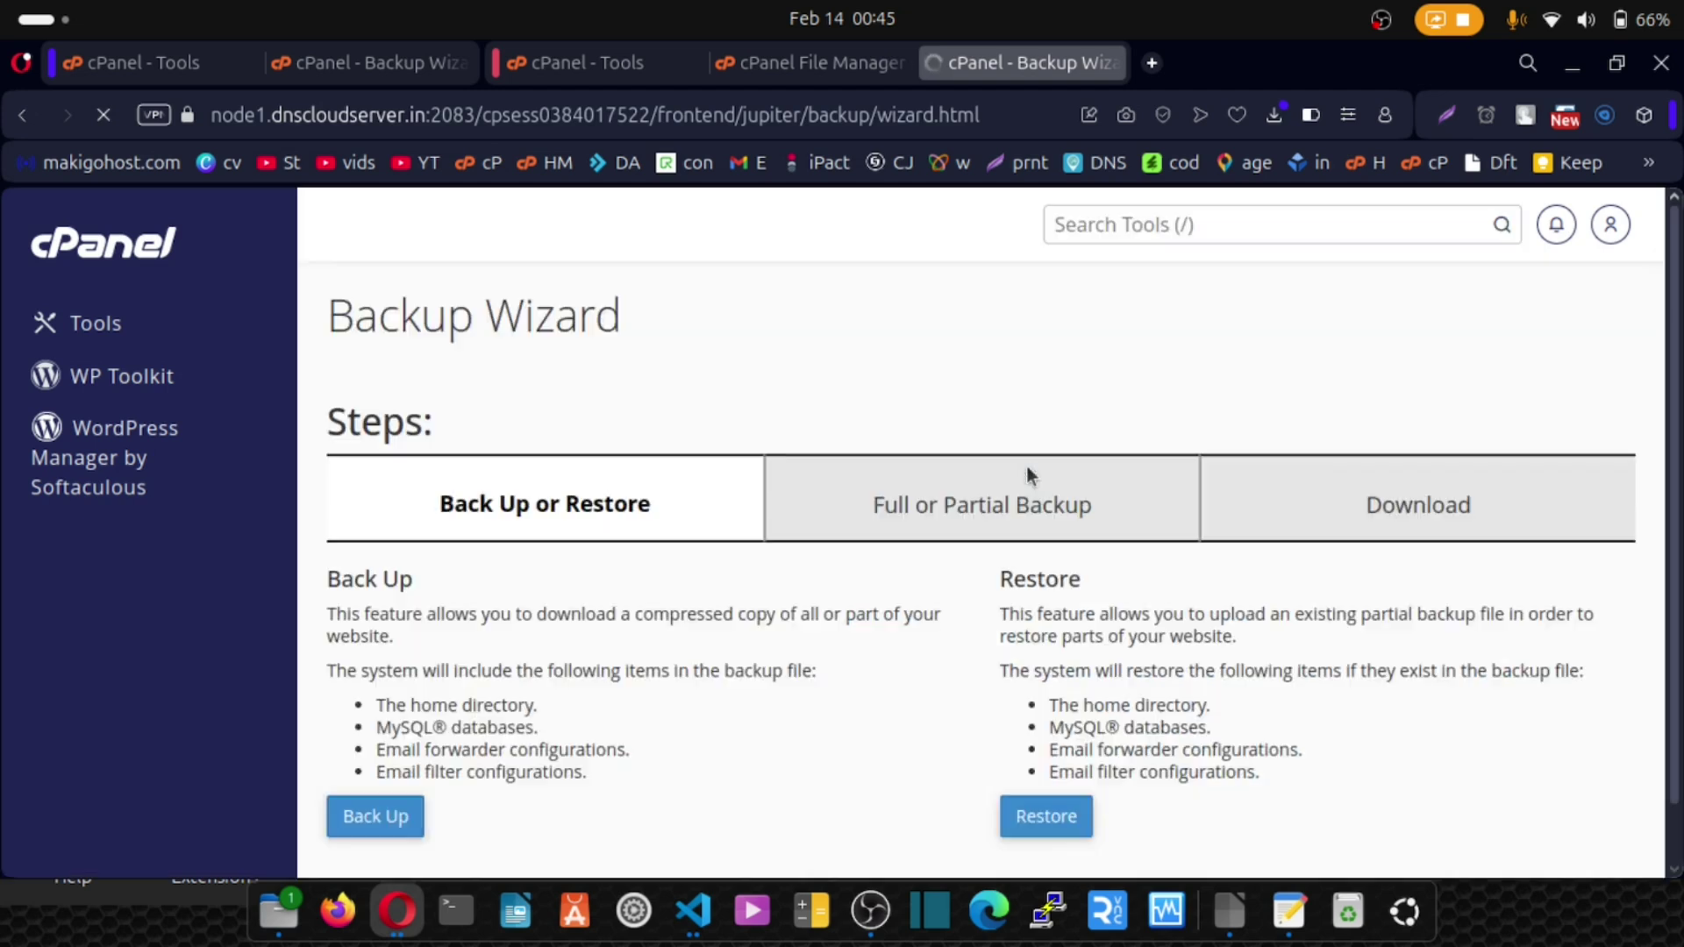
Restore the email forwarders by uploading the aliases-mytutorialz.xyz.gz backup.
click(1033, 834)
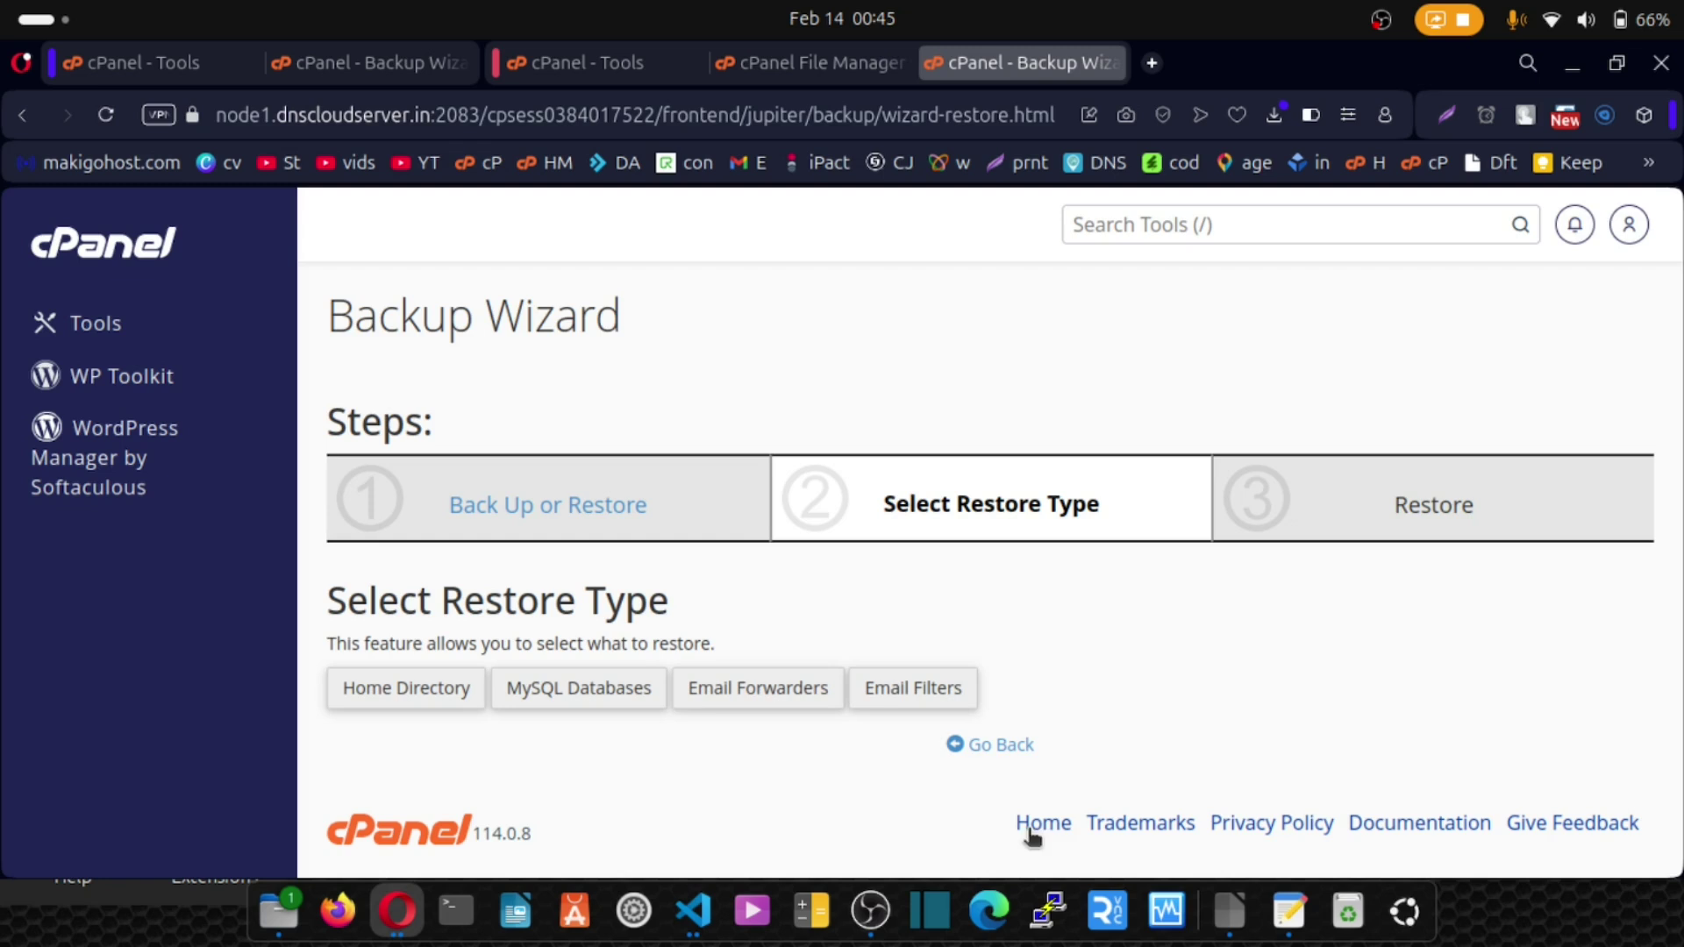
click(735, 712)
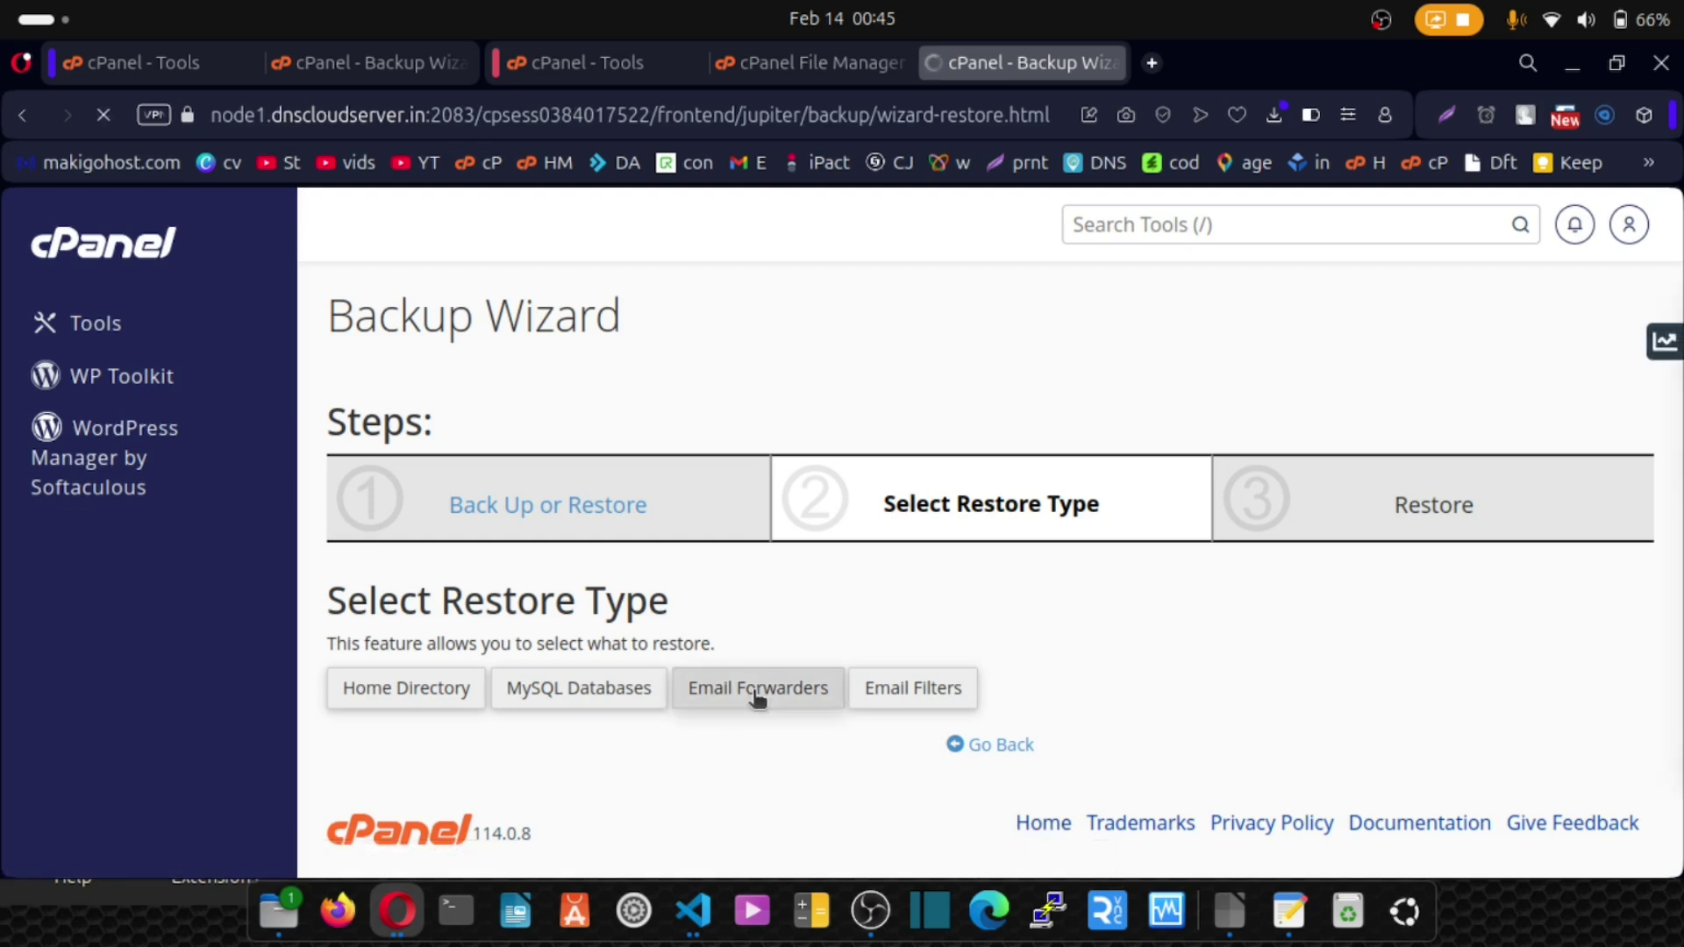
click(399, 728)
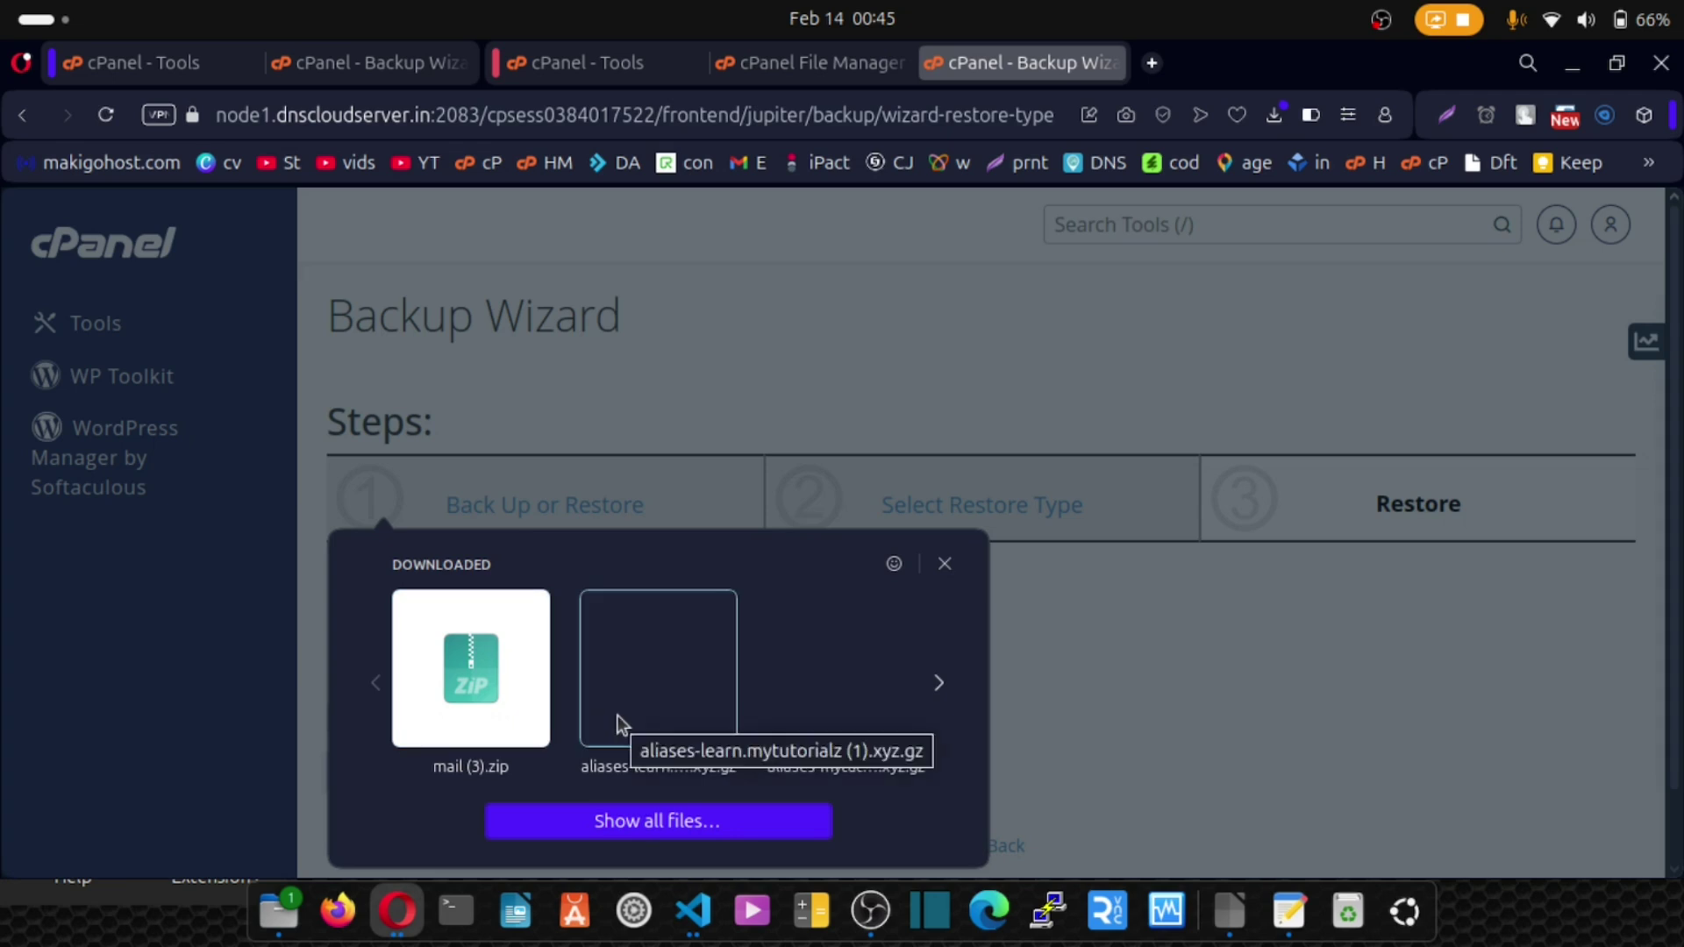
click(850, 687)
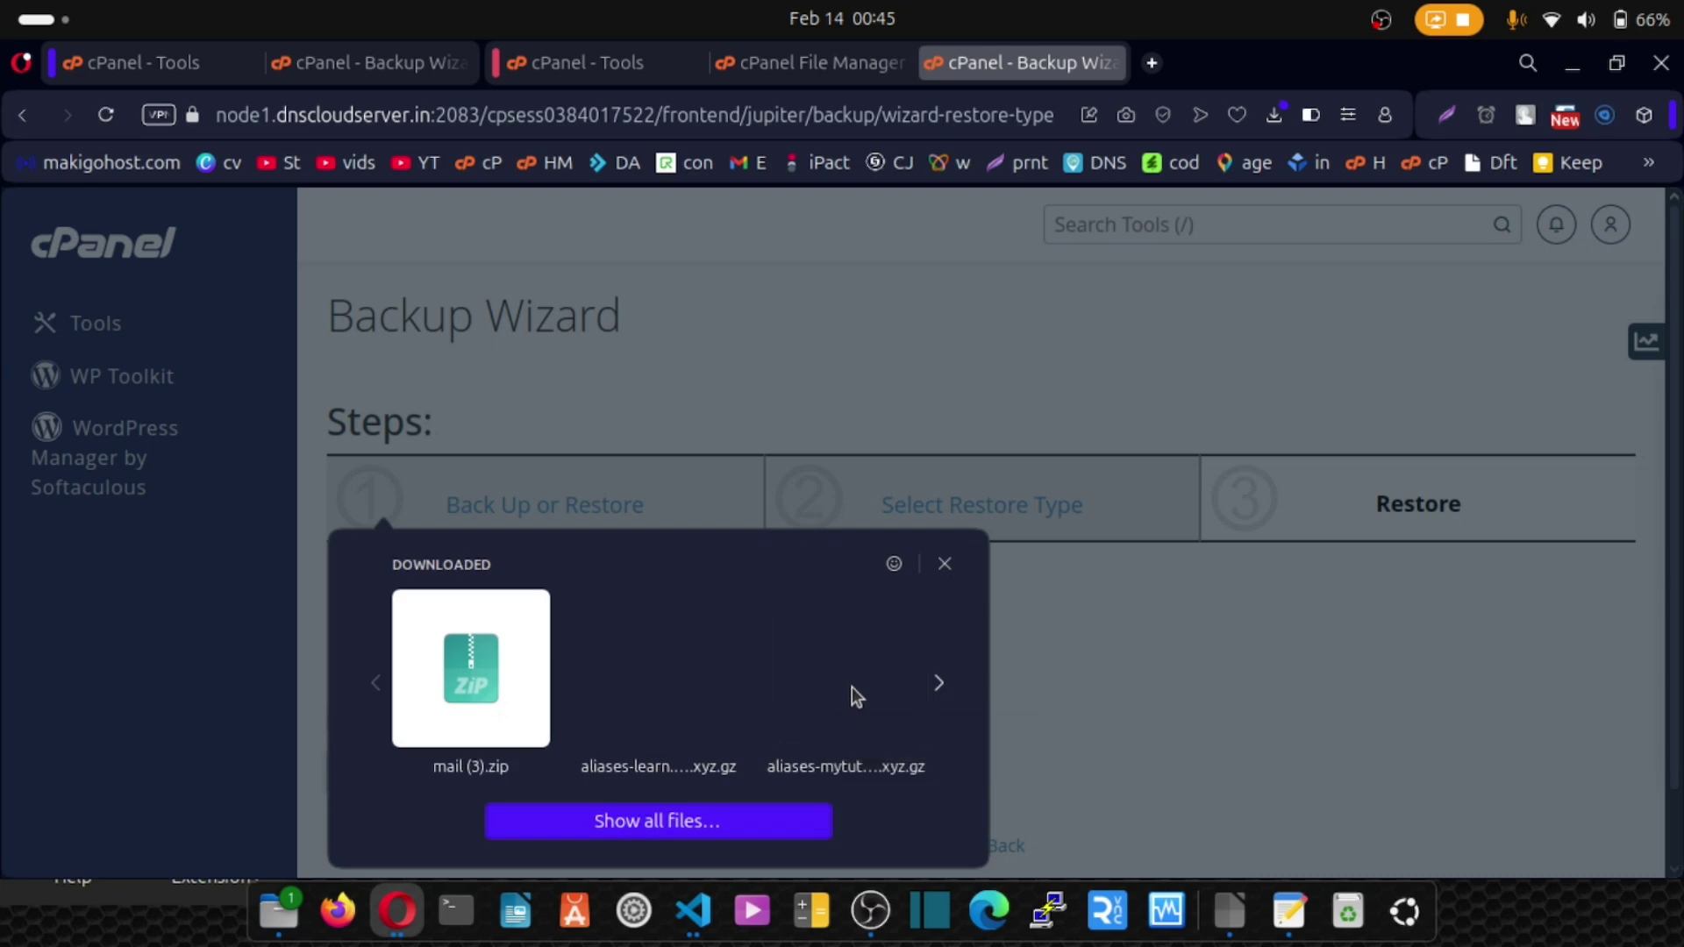
click(372, 772)
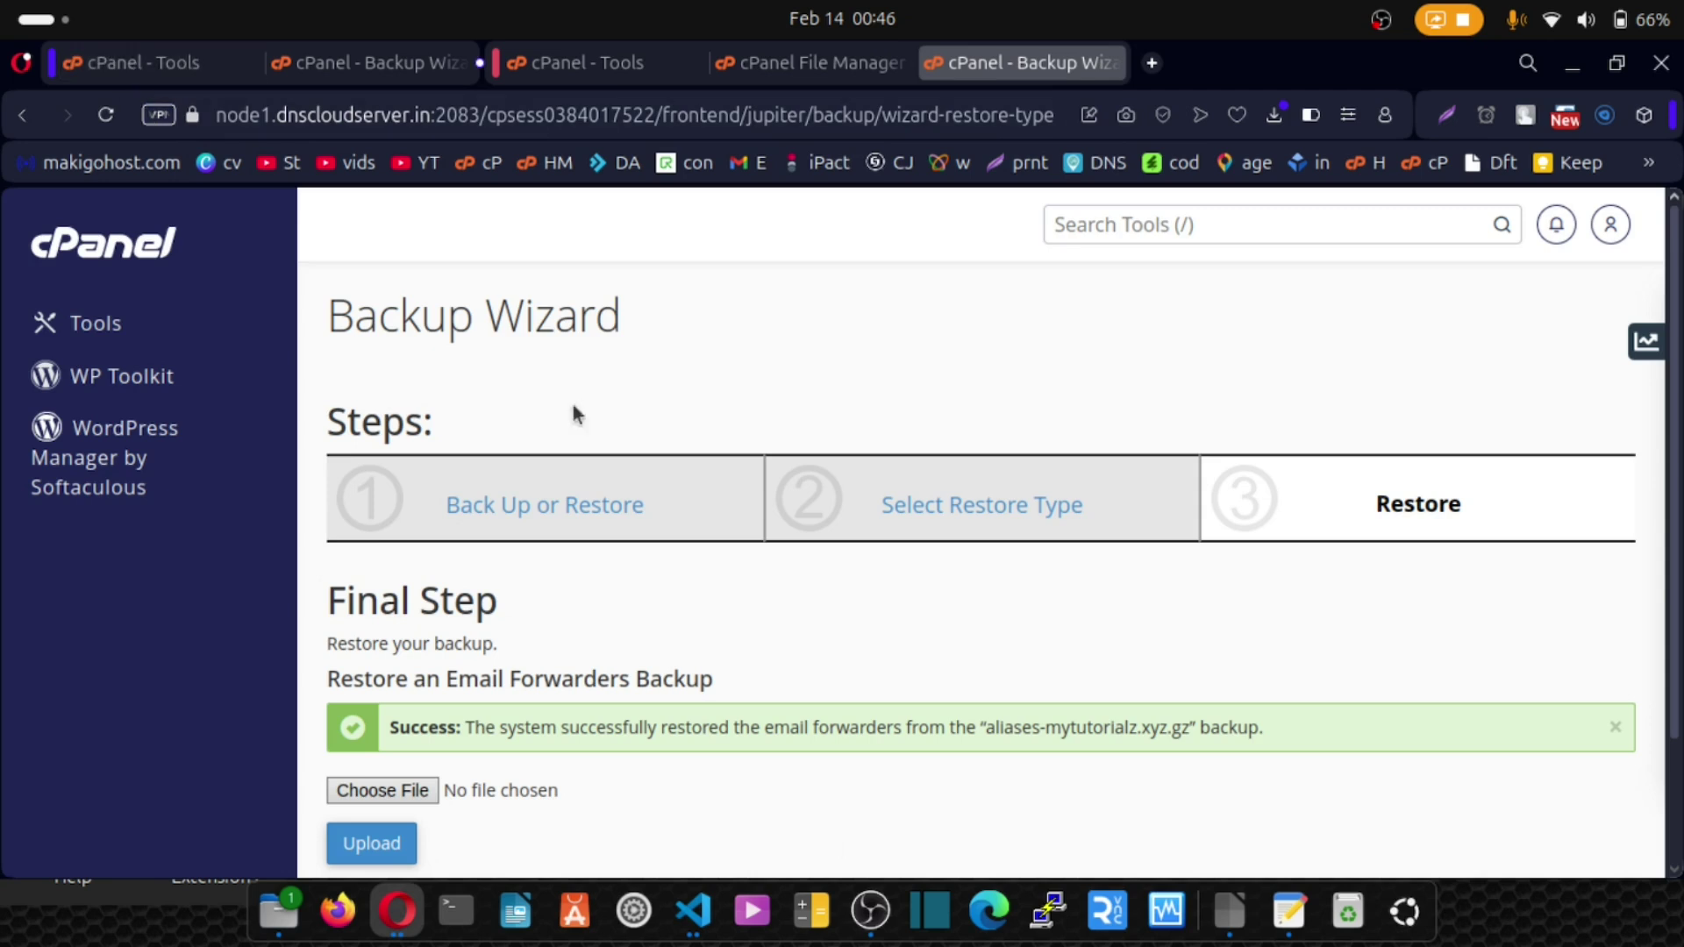
Highlight the restored backup's file name in the success message.
drag(1050, 728, 1165, 735)
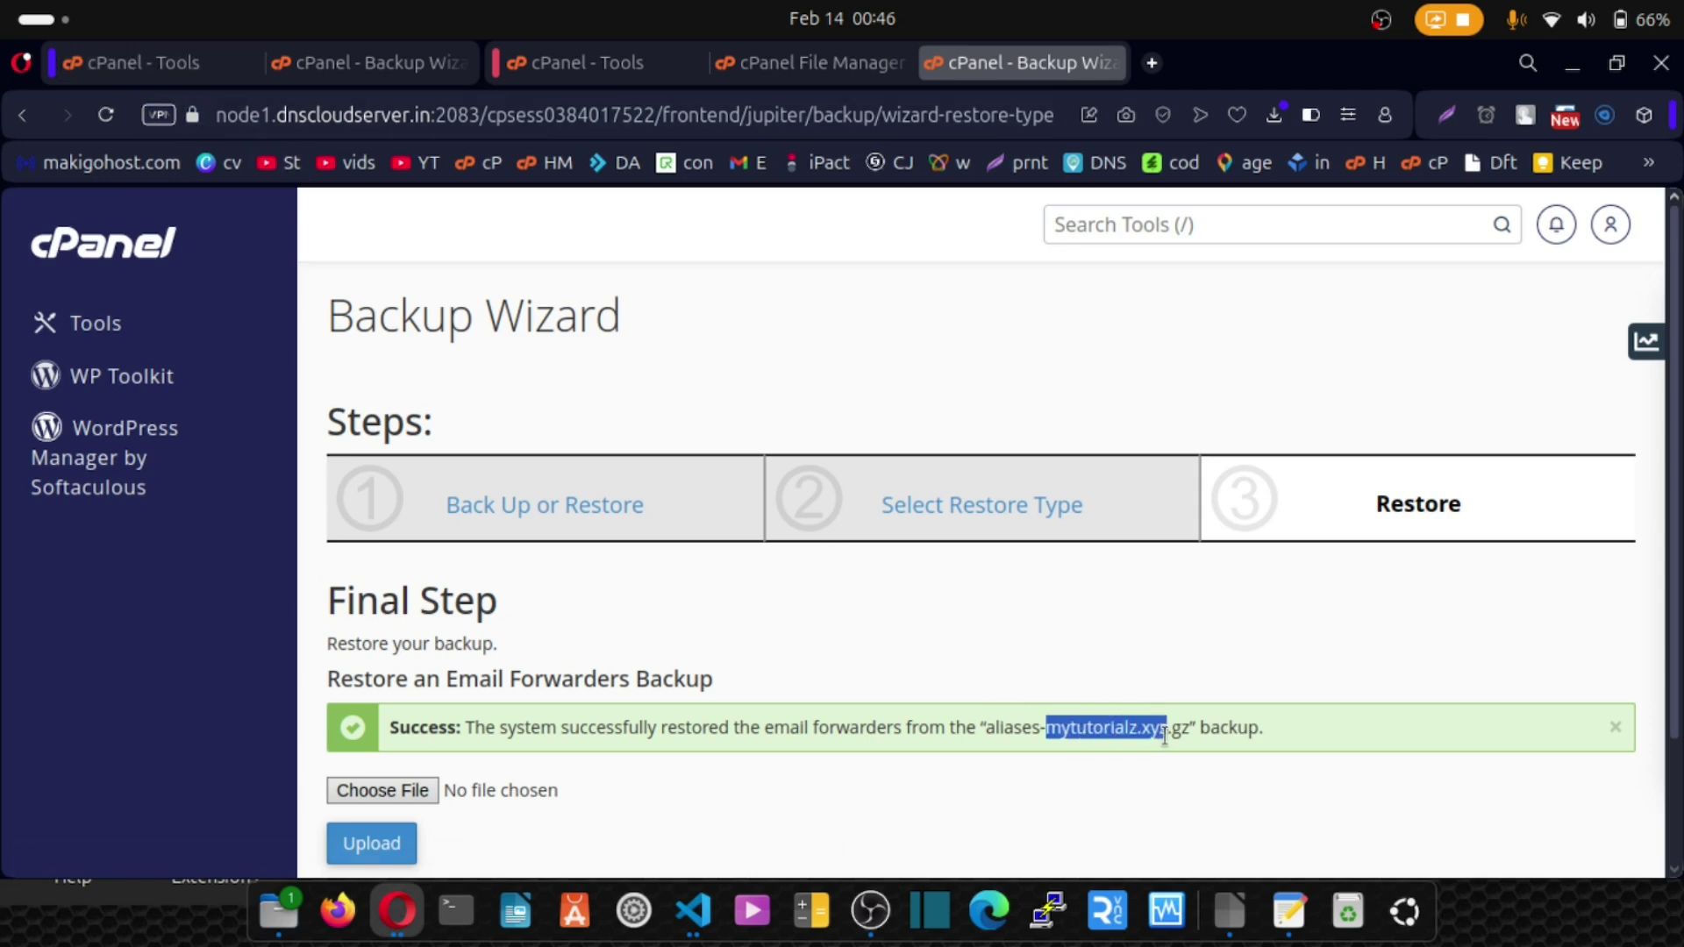
click(861, 644)
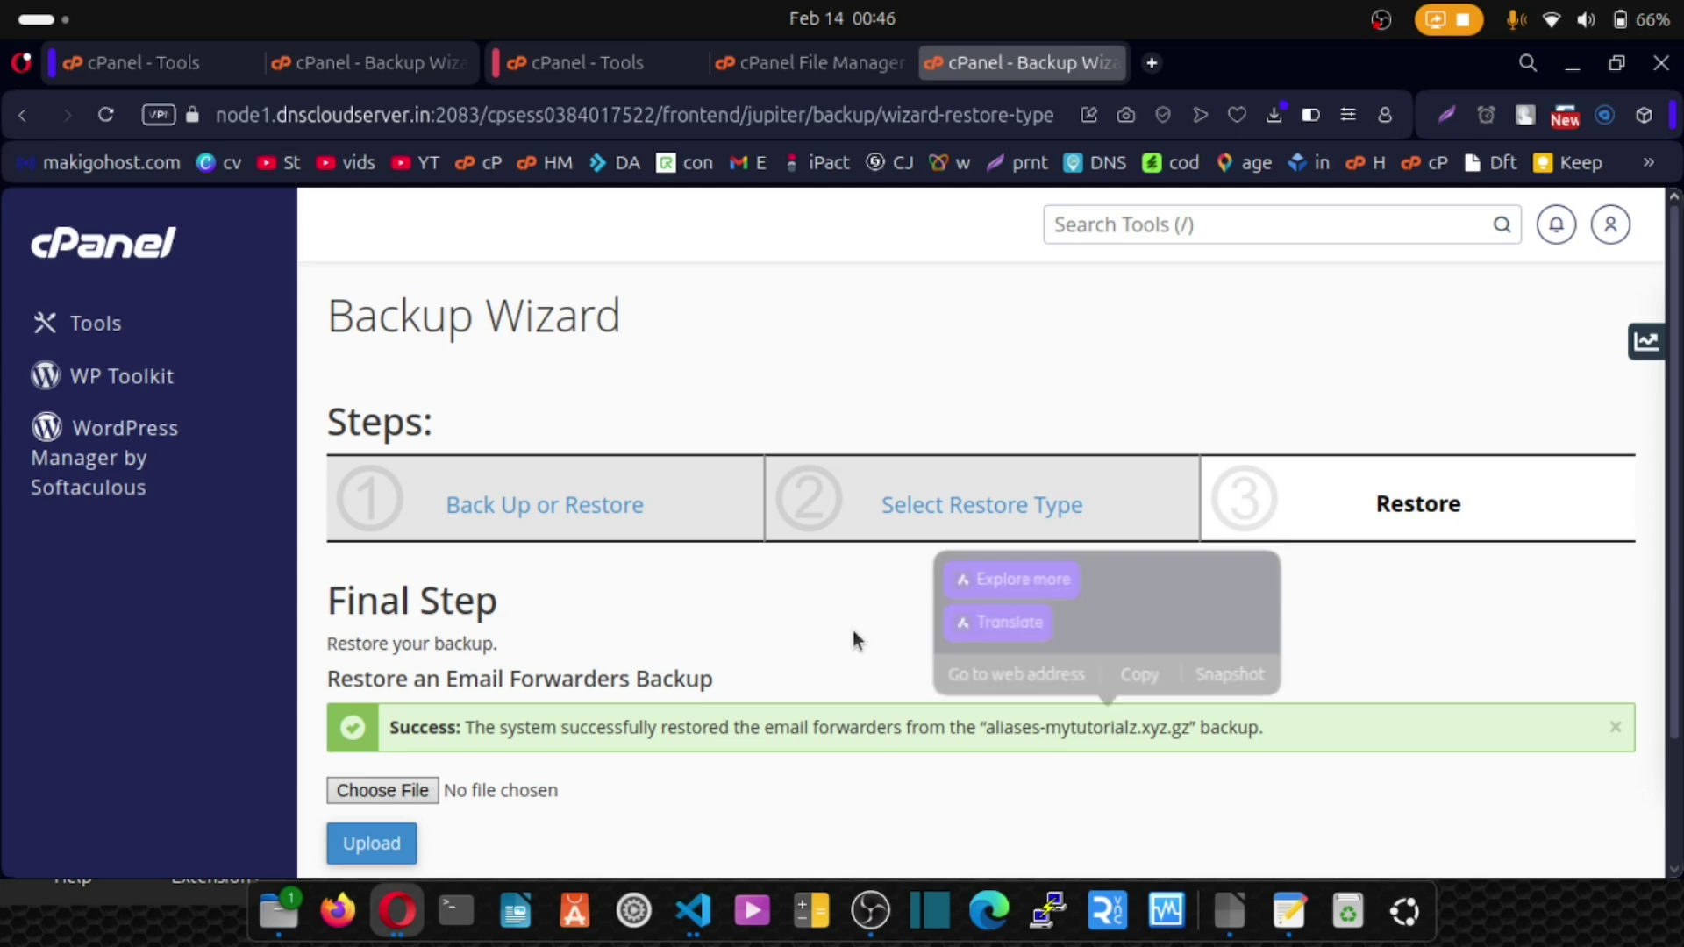
drag(1045, 729, 1186, 734)
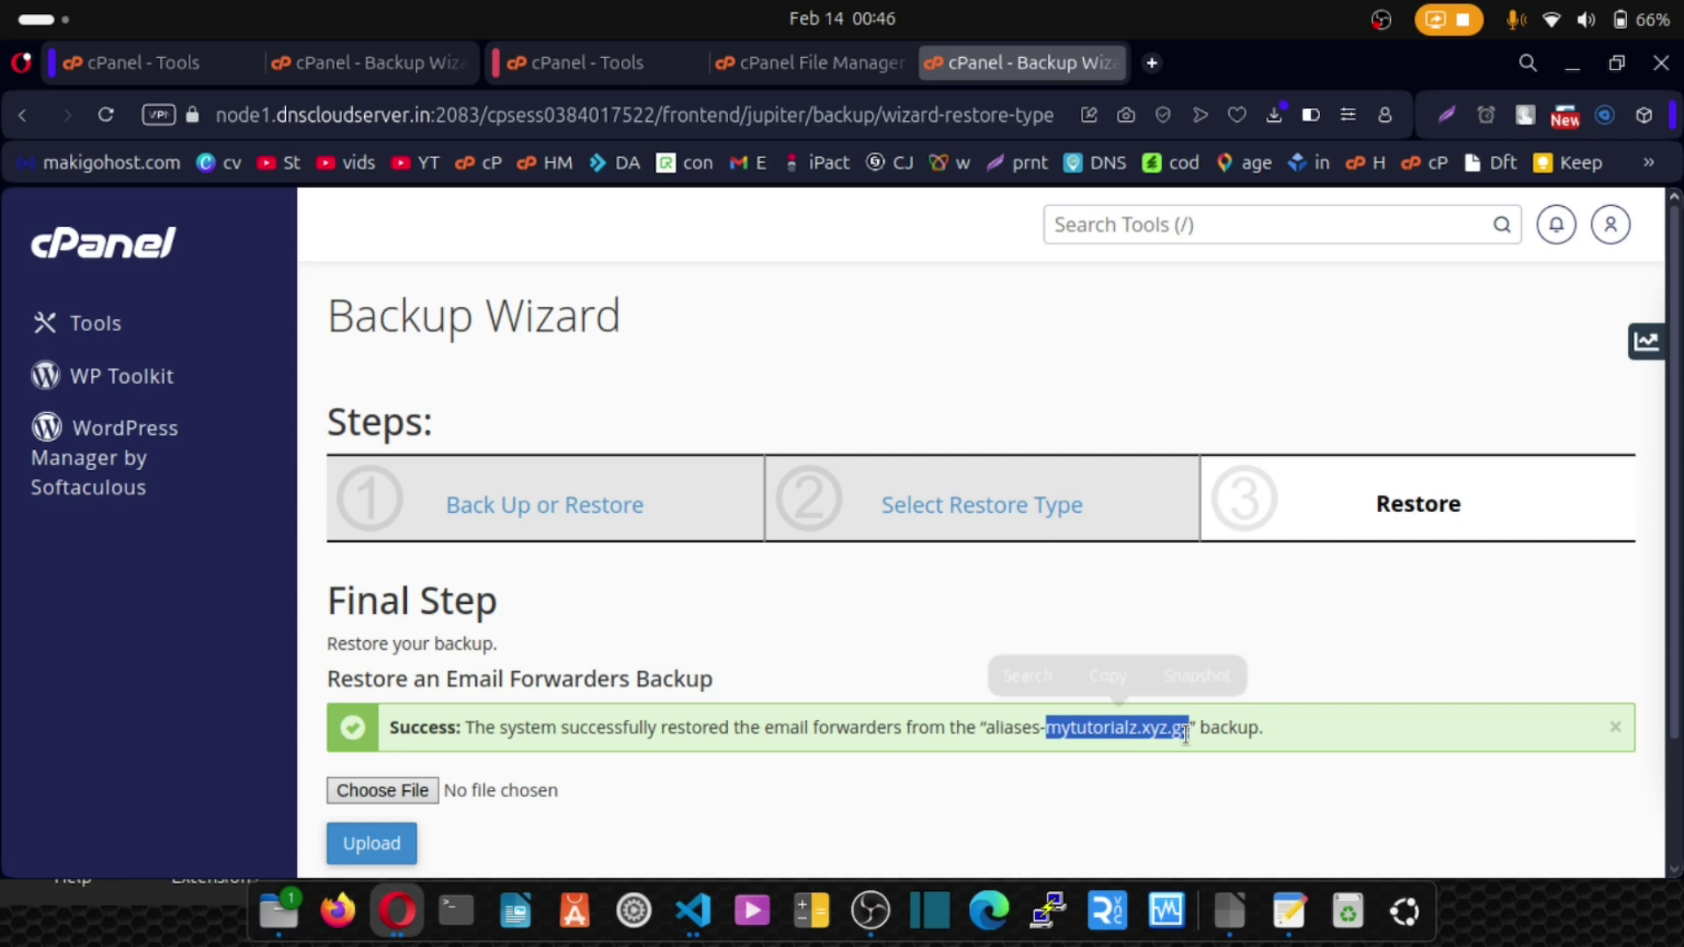
click(876, 634)
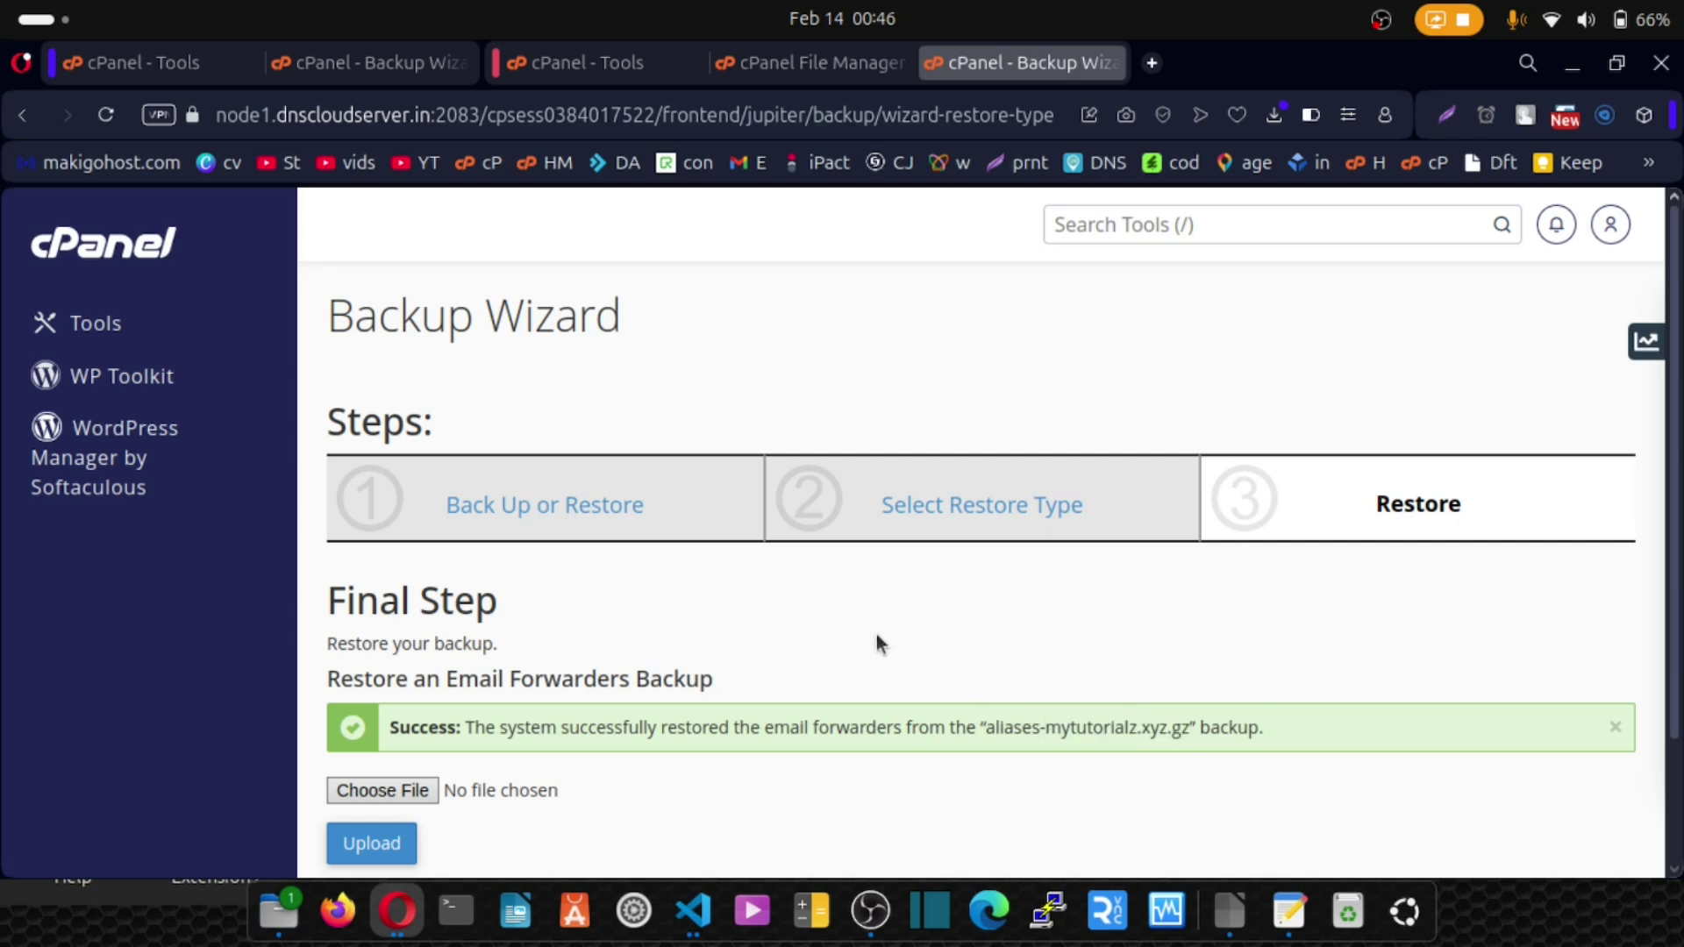
Upload aliases-learn.mytutorialz.xyz.gz for restore and highlight the domain-ownership error it returns.
click(371, 798)
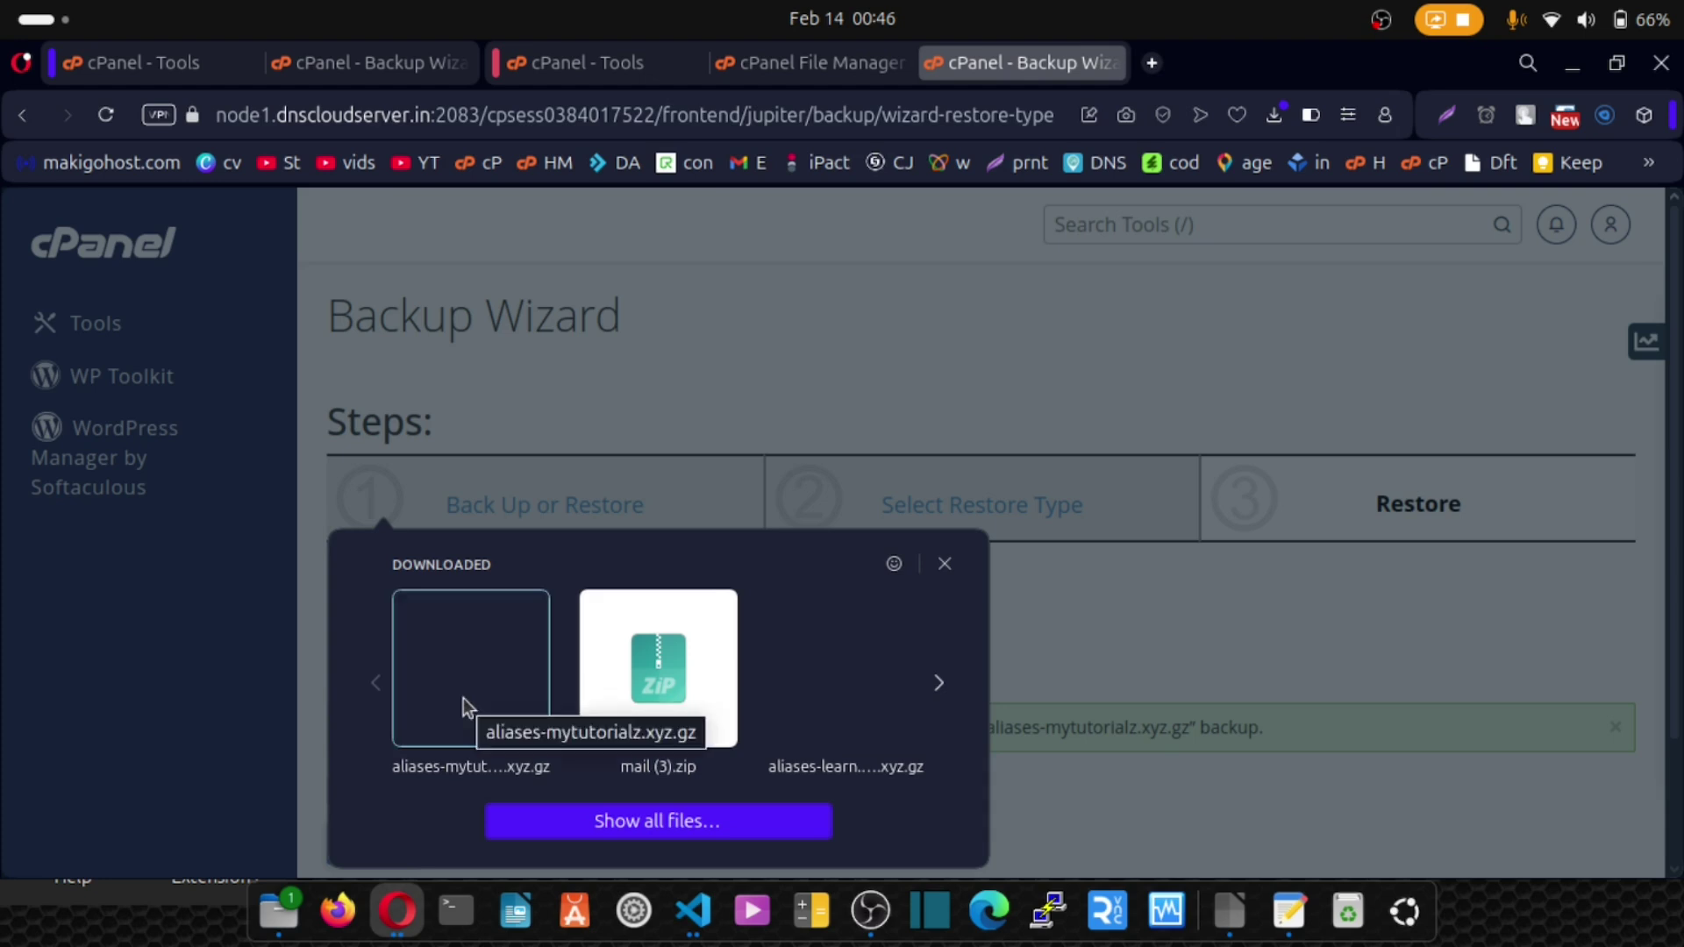
click(834, 690)
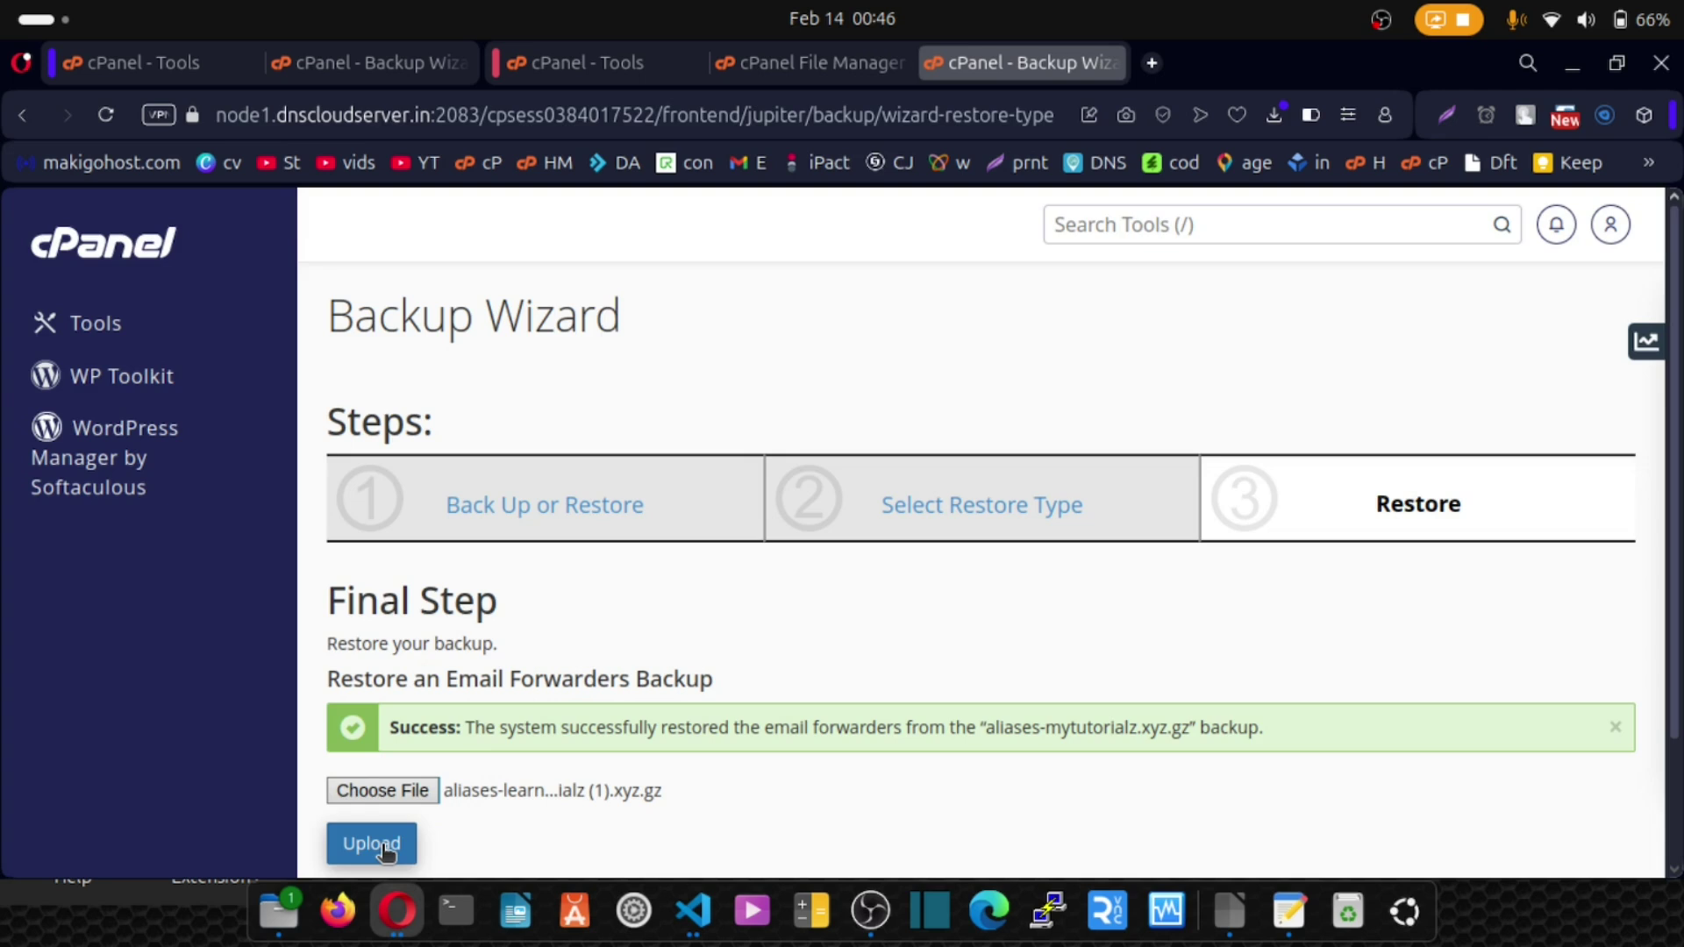
scroll(386, 851, down, 2)
click(373, 697)
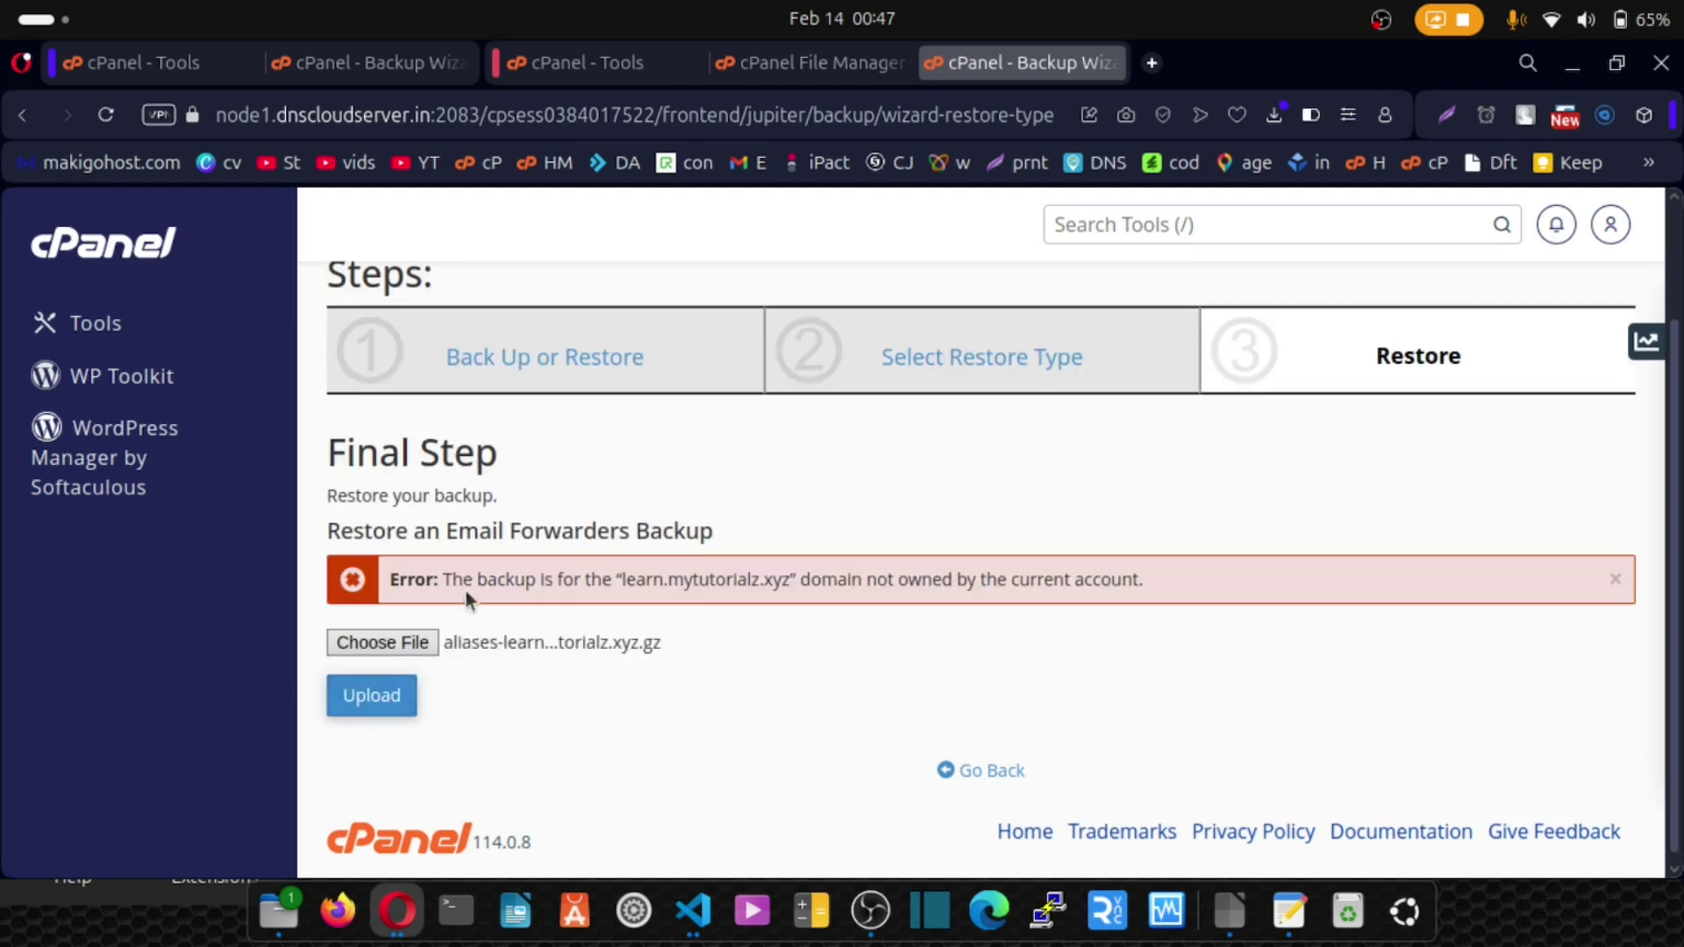
drag(440, 580, 1037, 597)
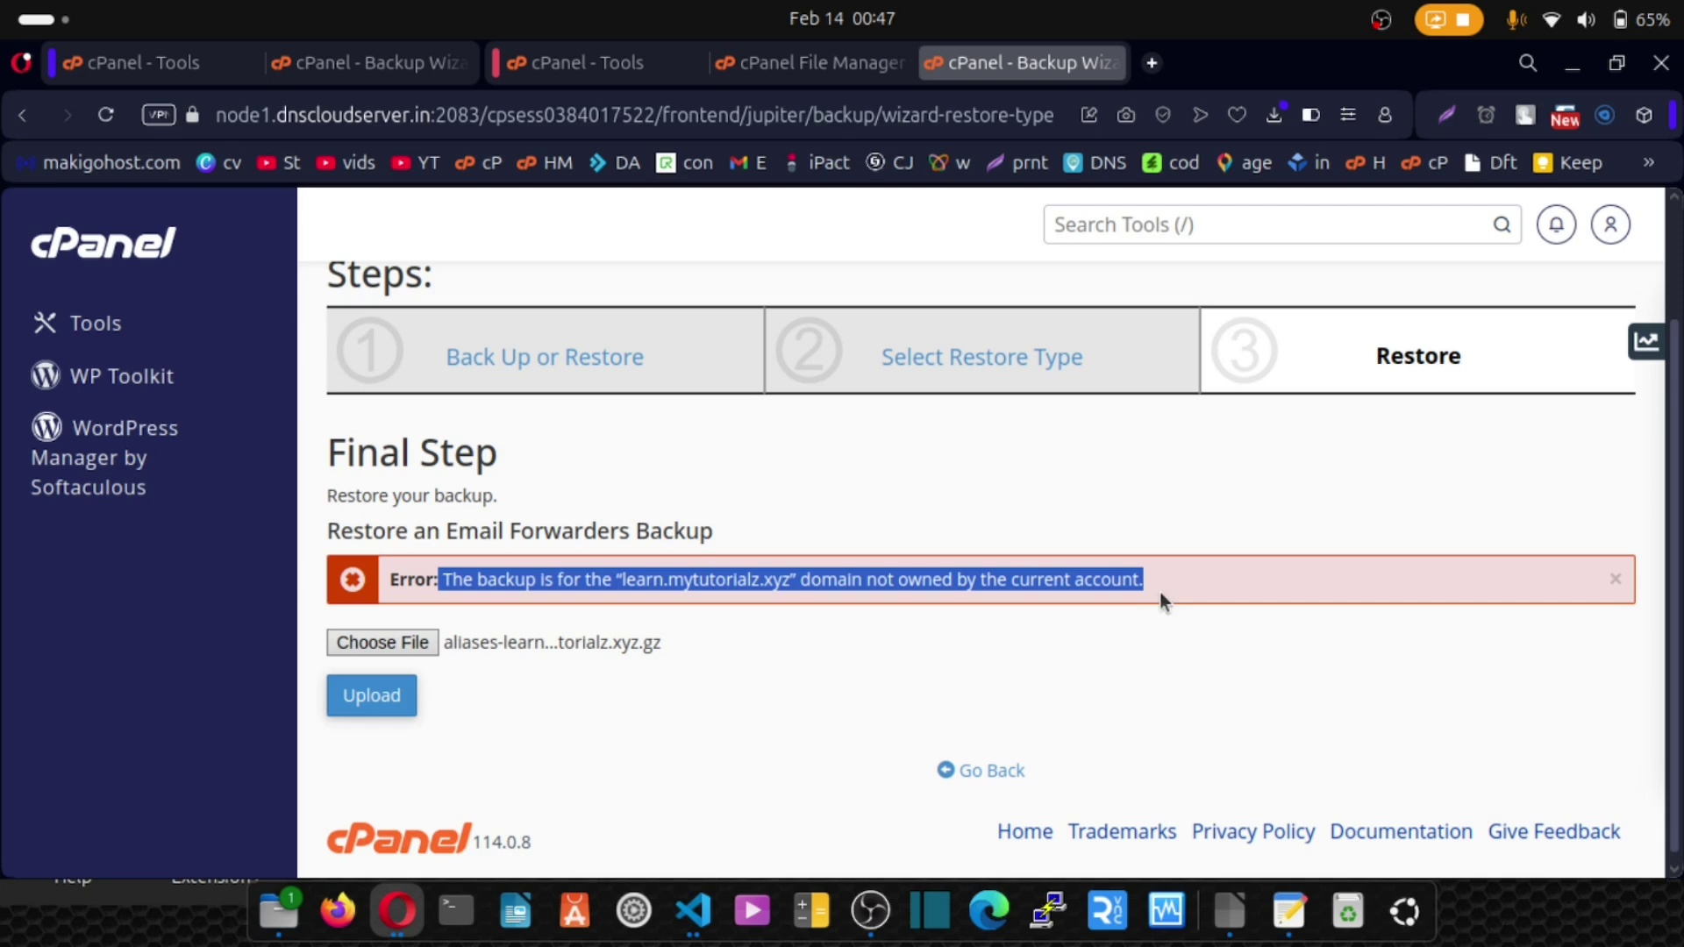
drag(1185, 593, 1185, 593)
click(877, 675)
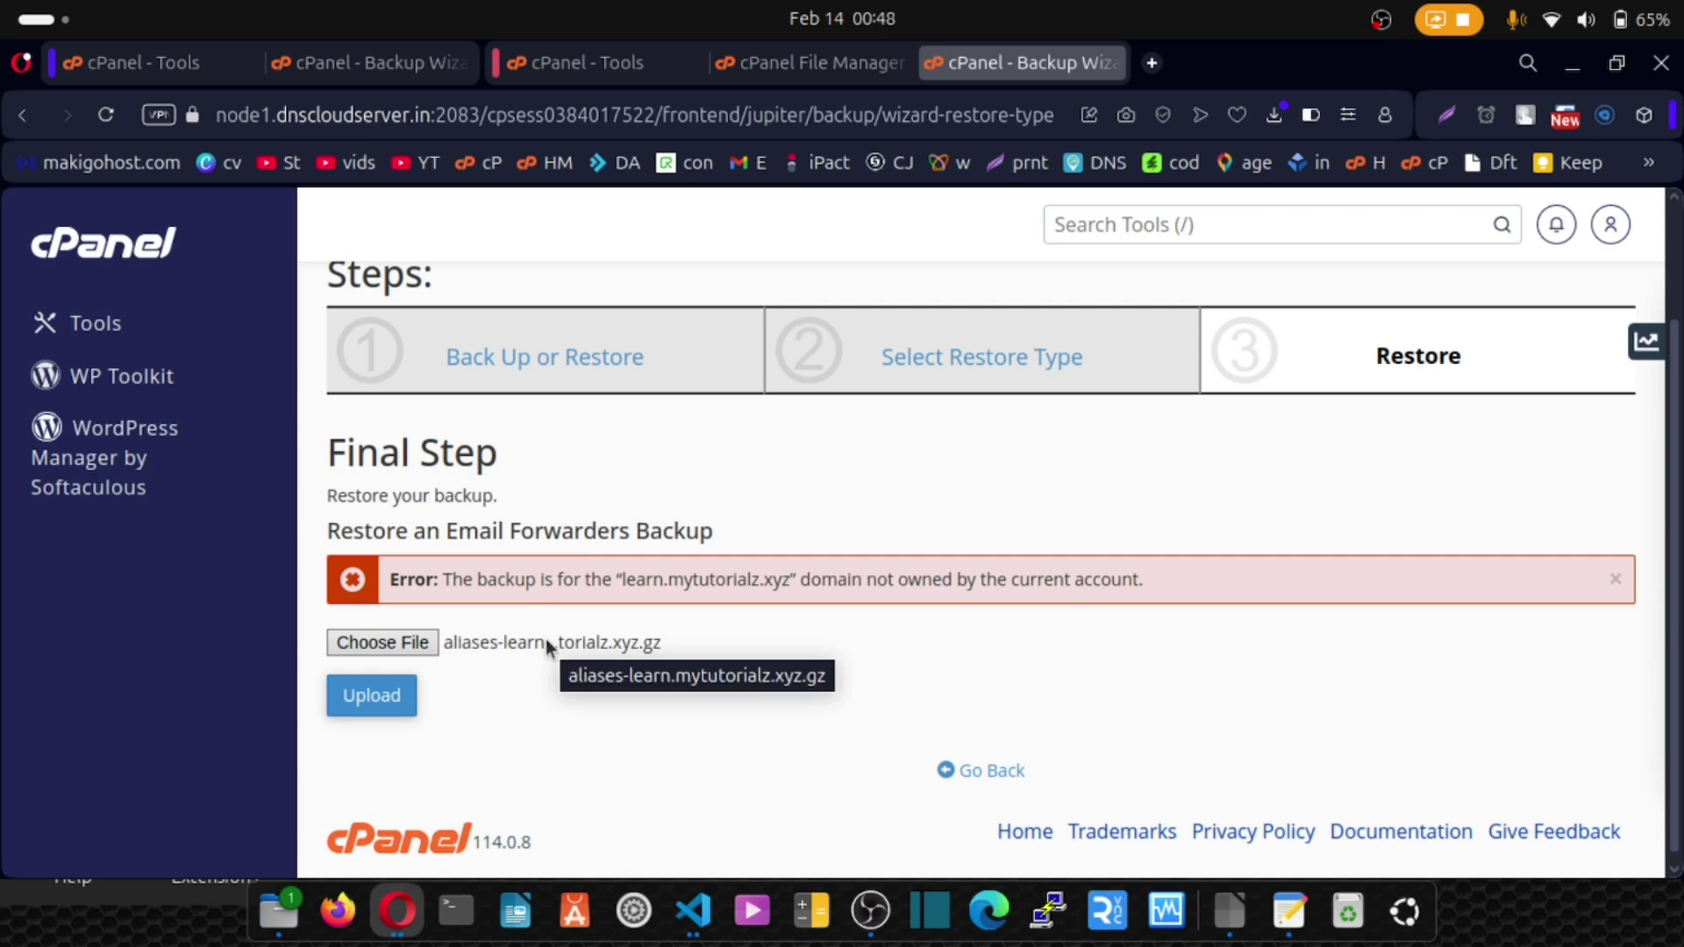
Create the domain learn.mytutorialz.xyz with document root /home/mytutorialz/learn.mytutorialz.xyz.
click(1130, 220)
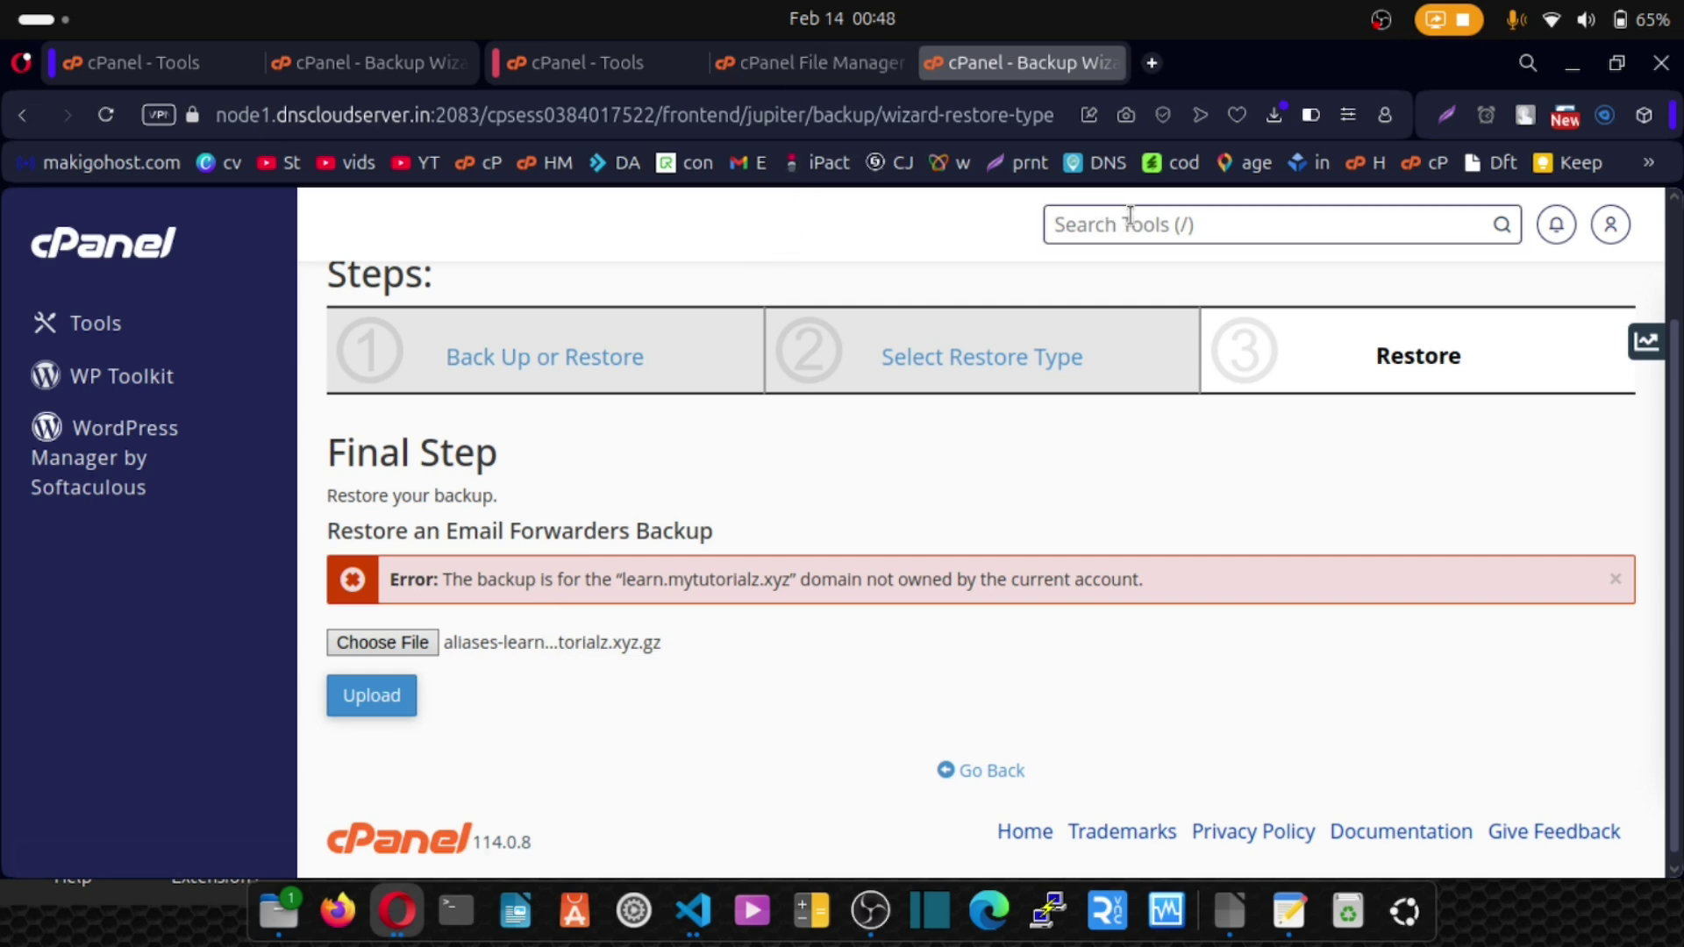
text(domain)
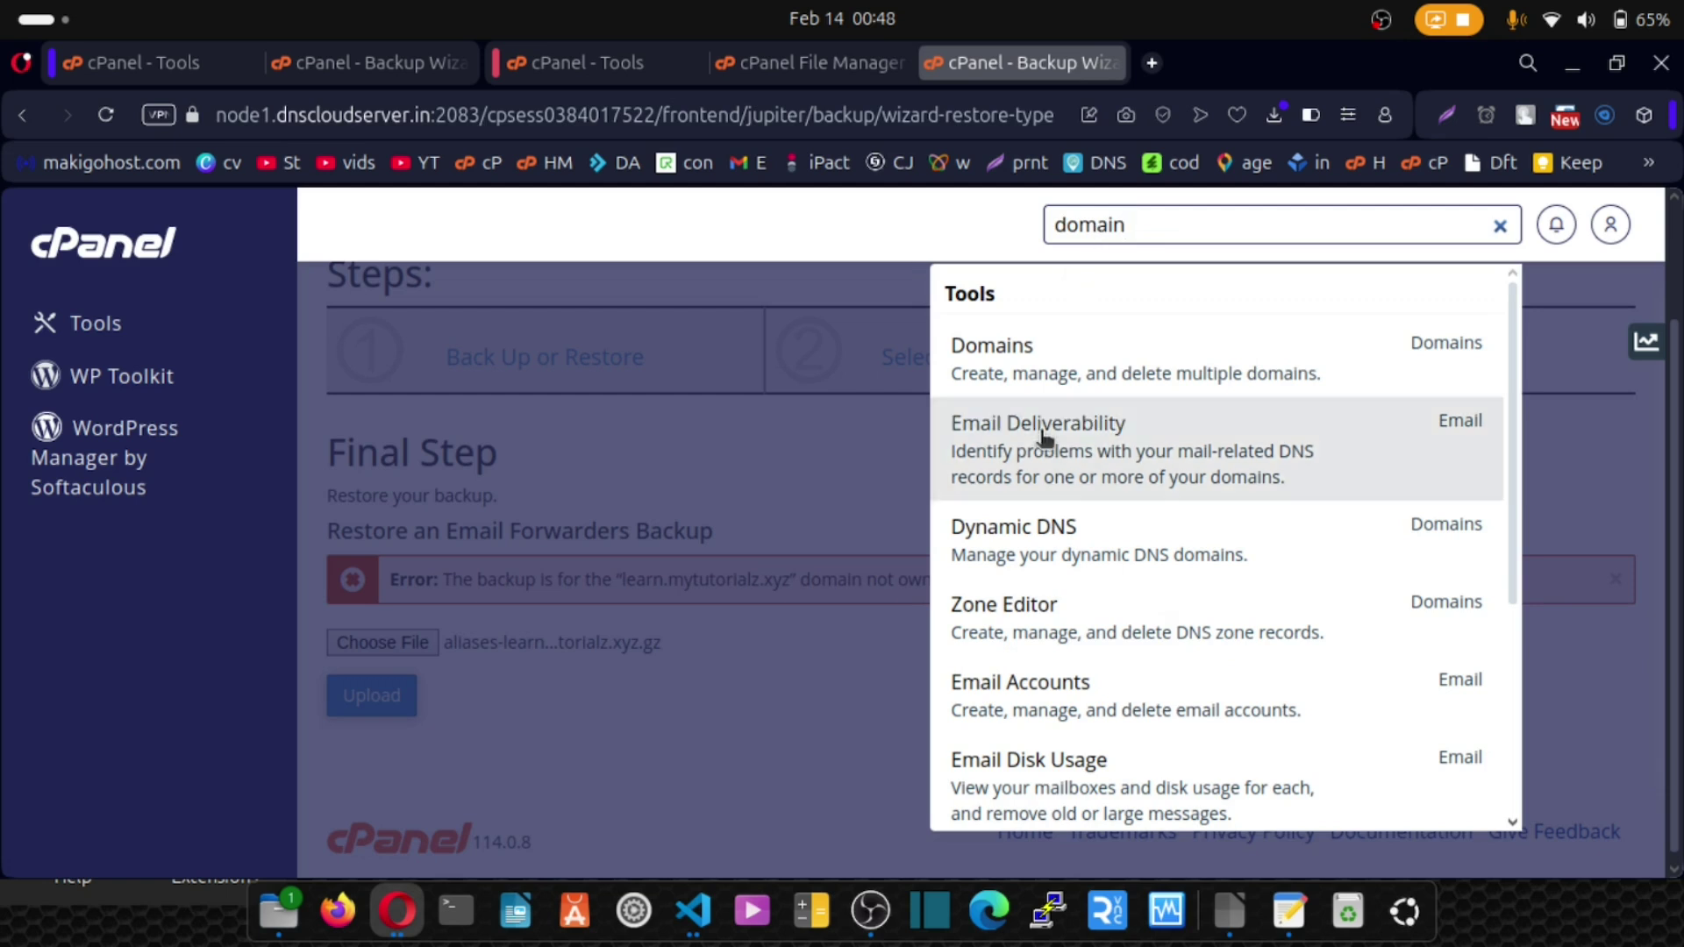
click(1041, 348)
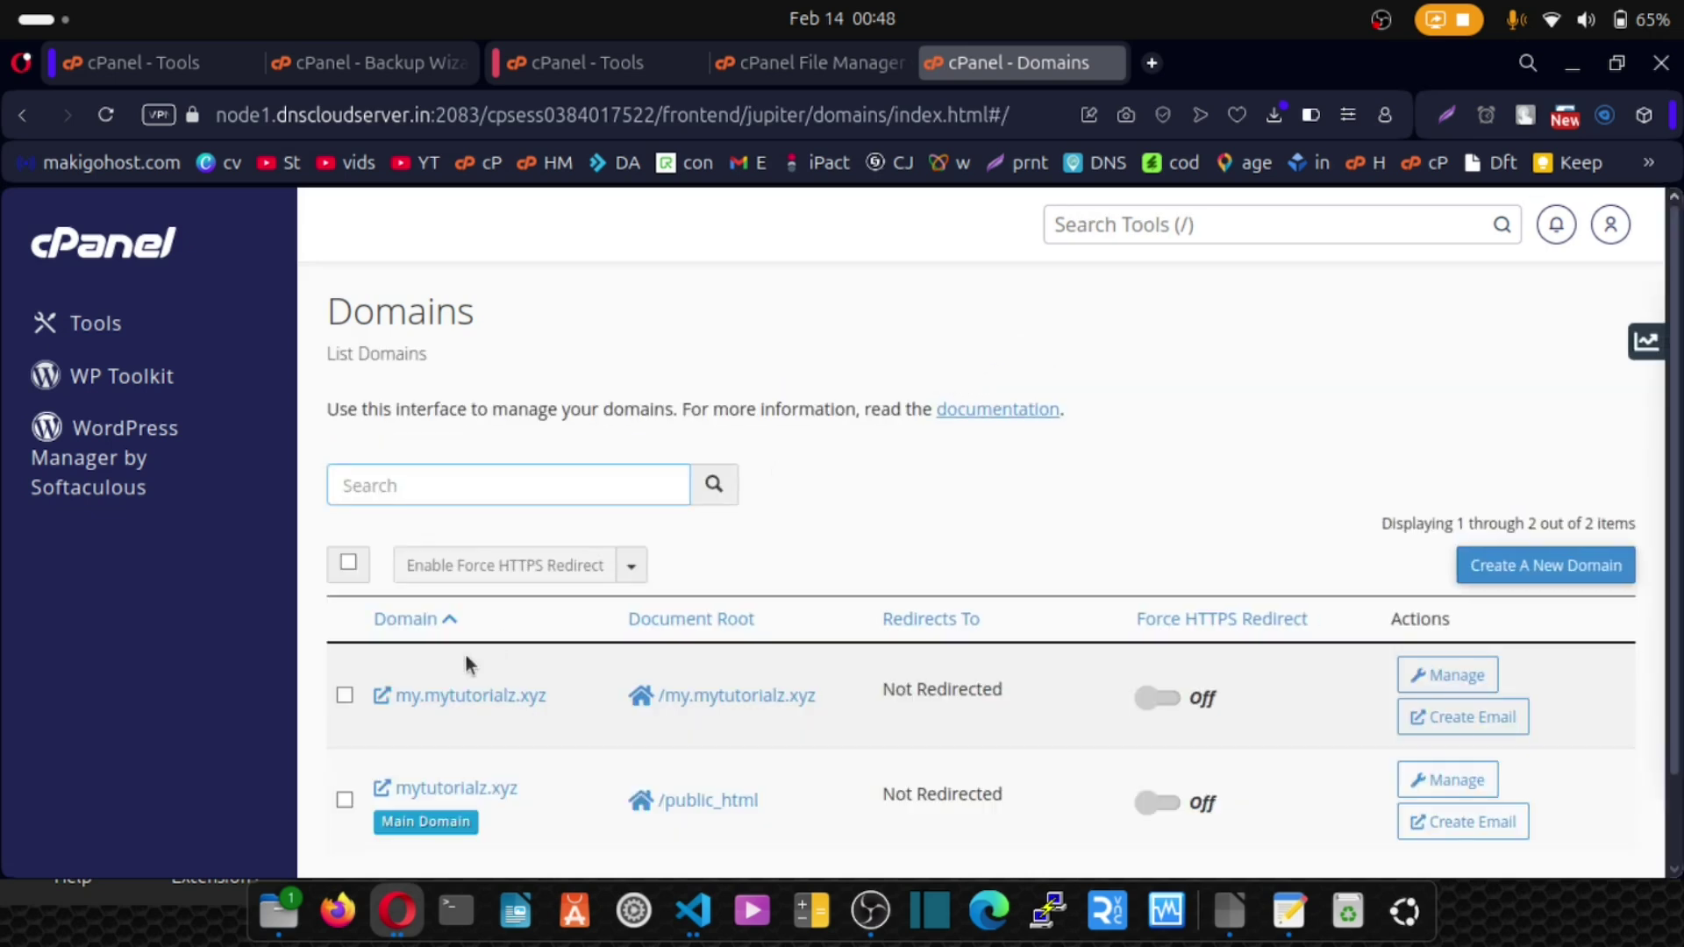
click(1545, 566)
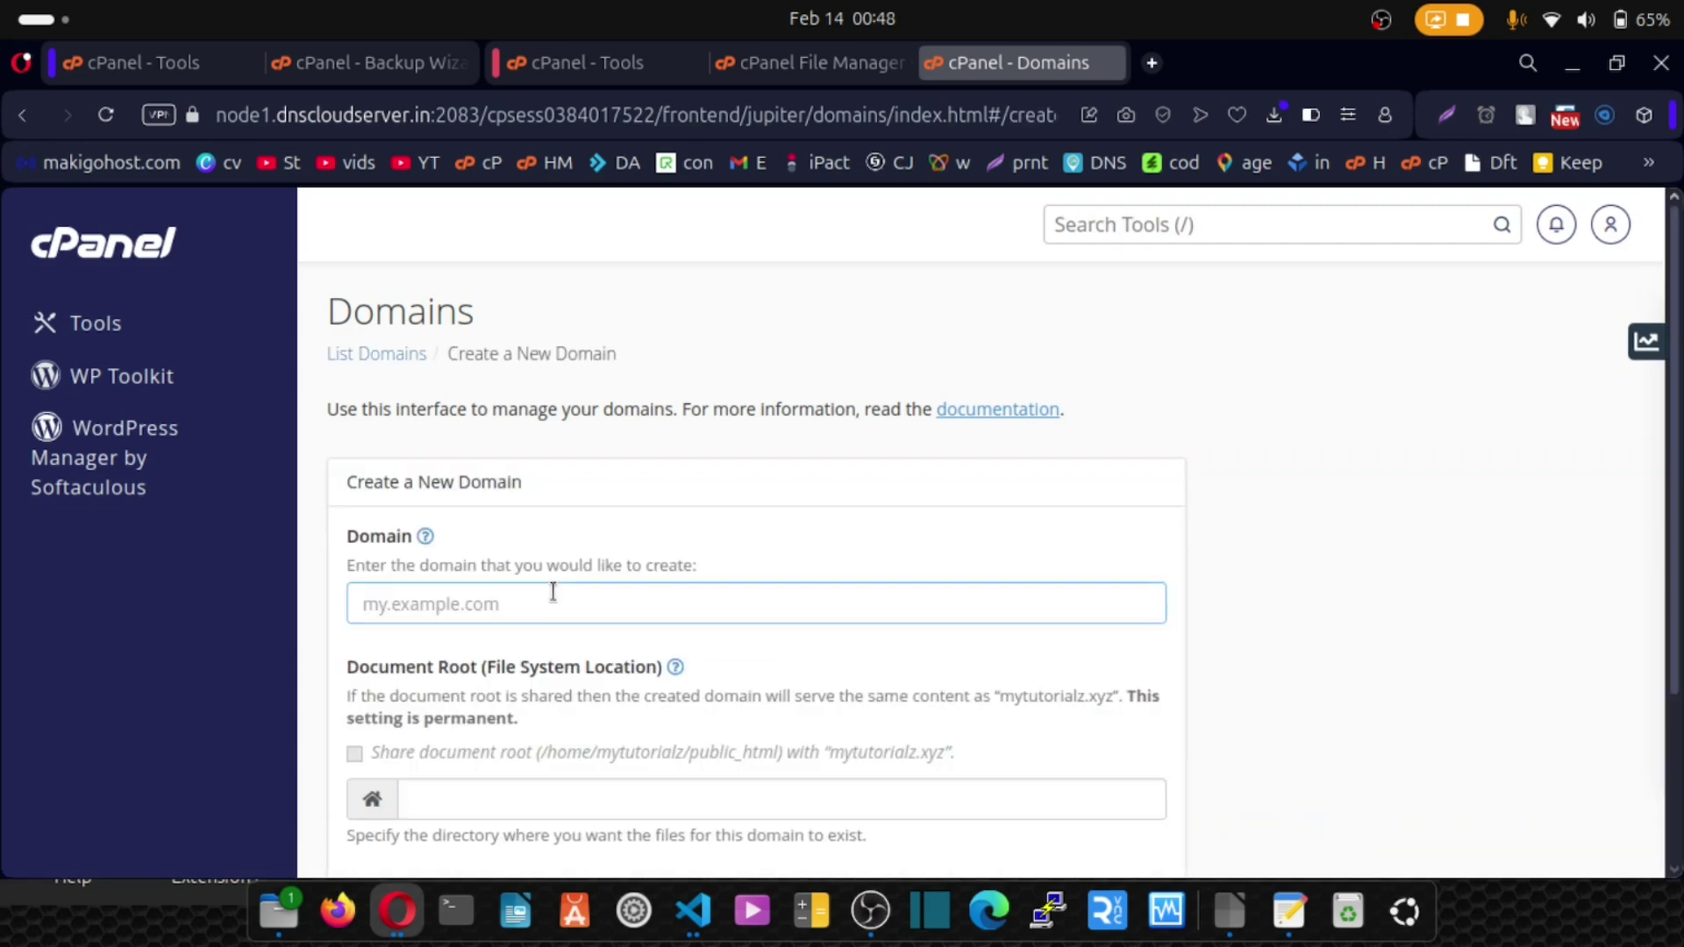
text(learn.mytutorialz.xyz)
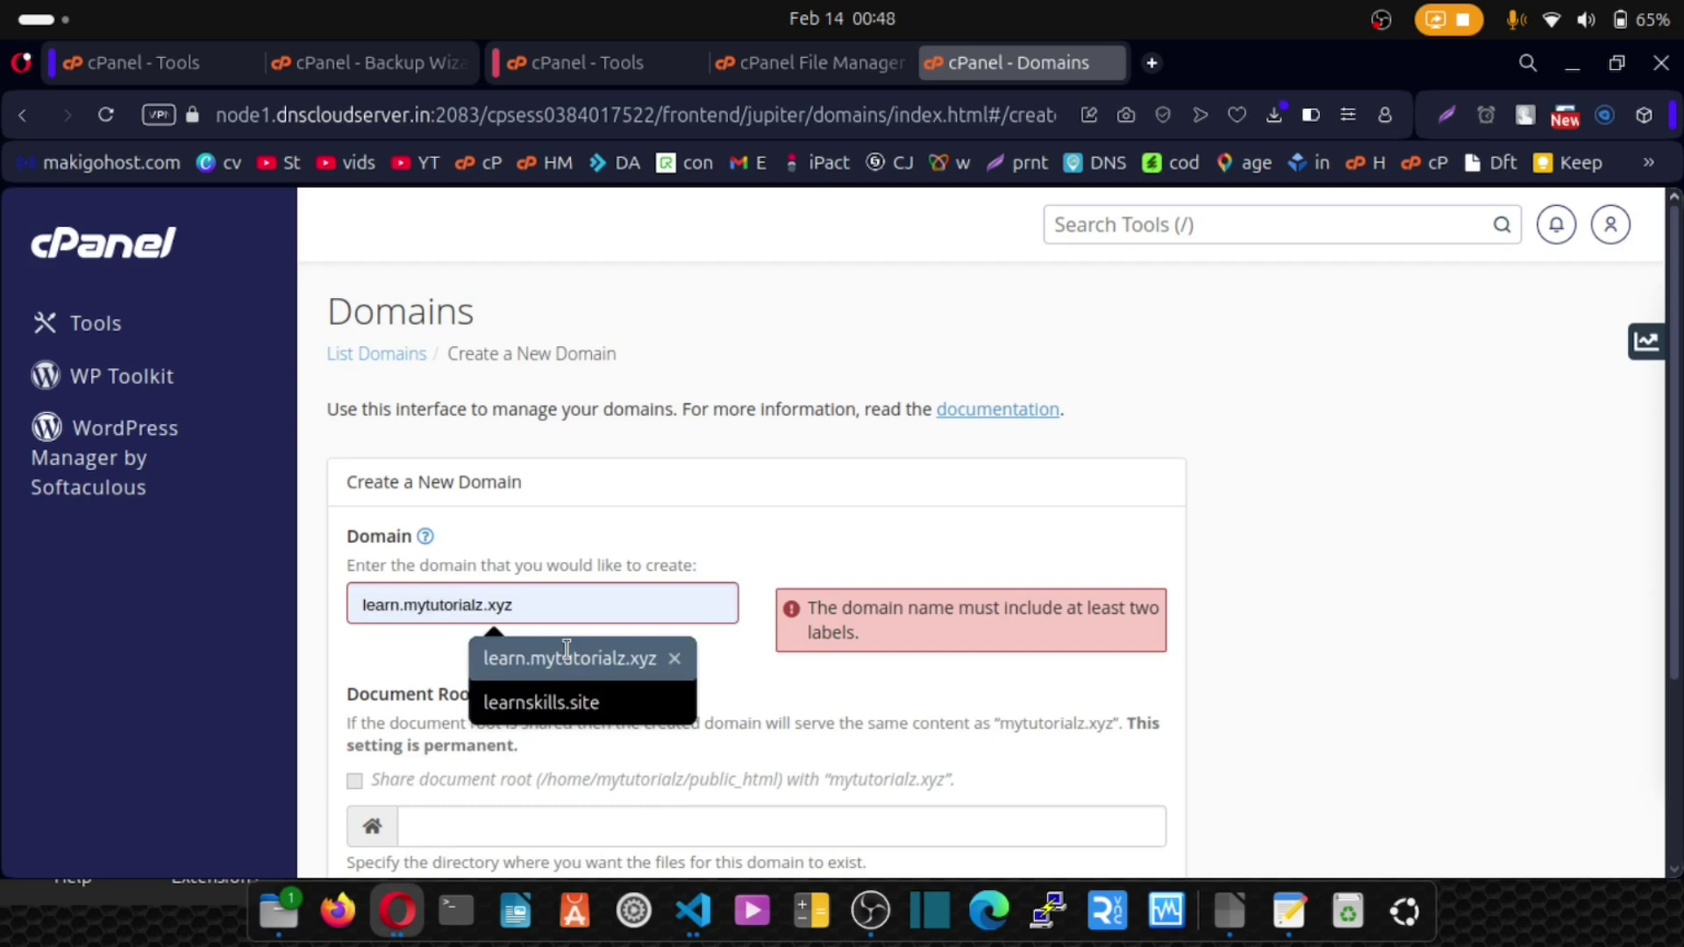
click(567, 658)
scroll(413, 728, down, 3)
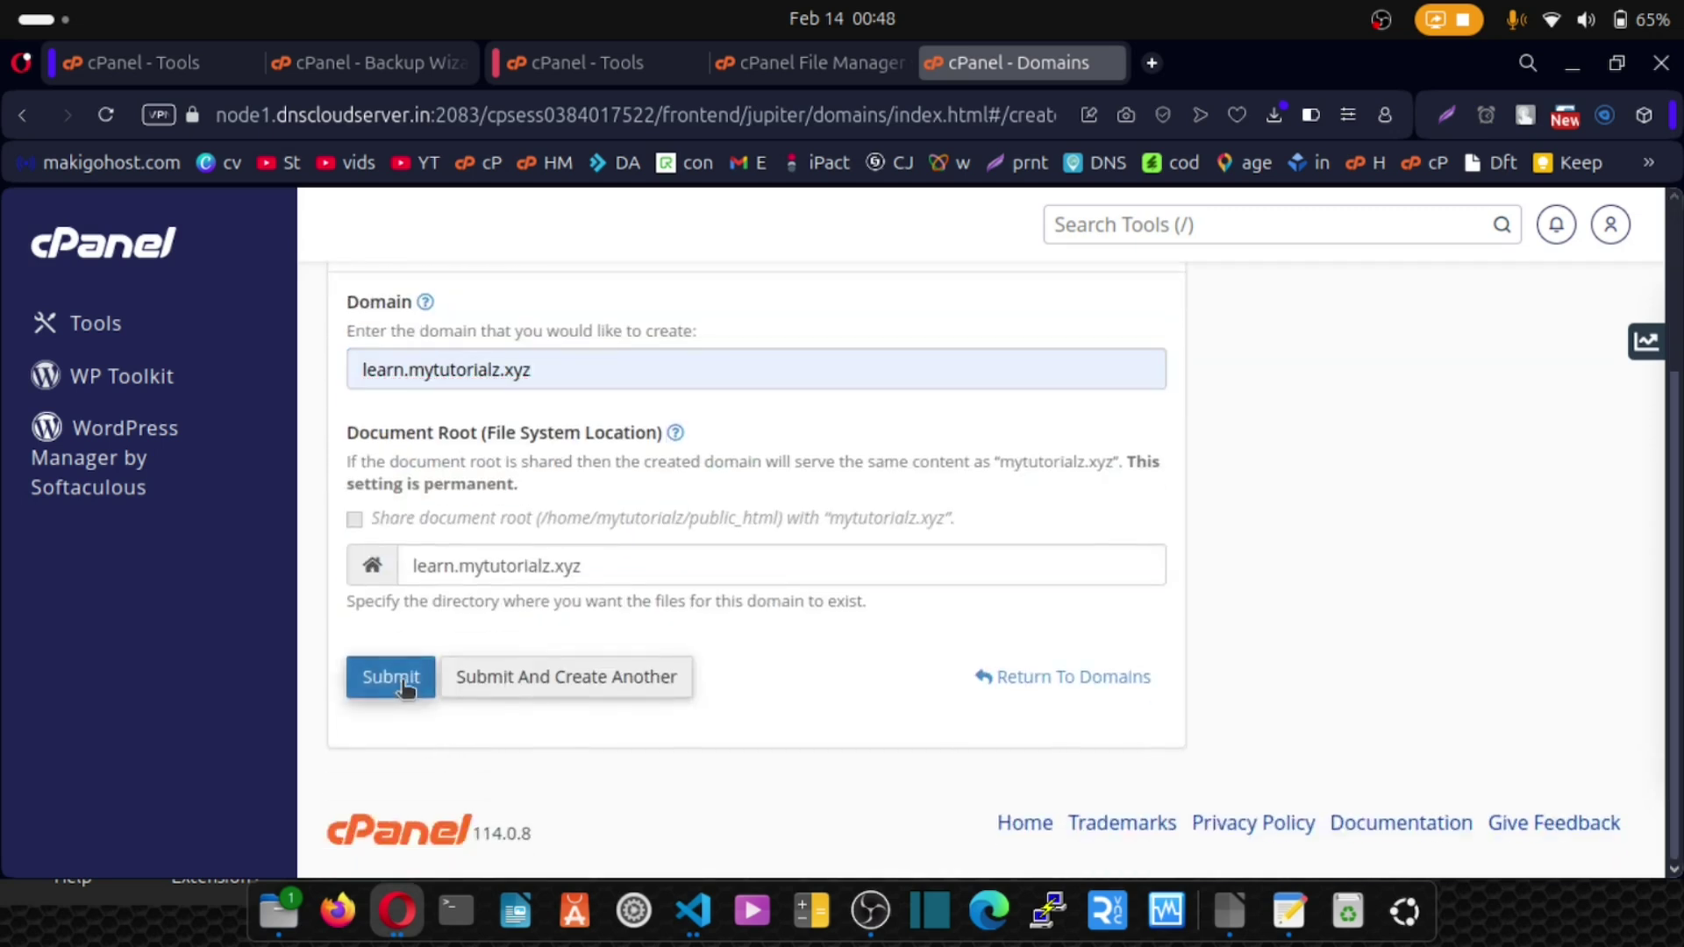
click(403, 684)
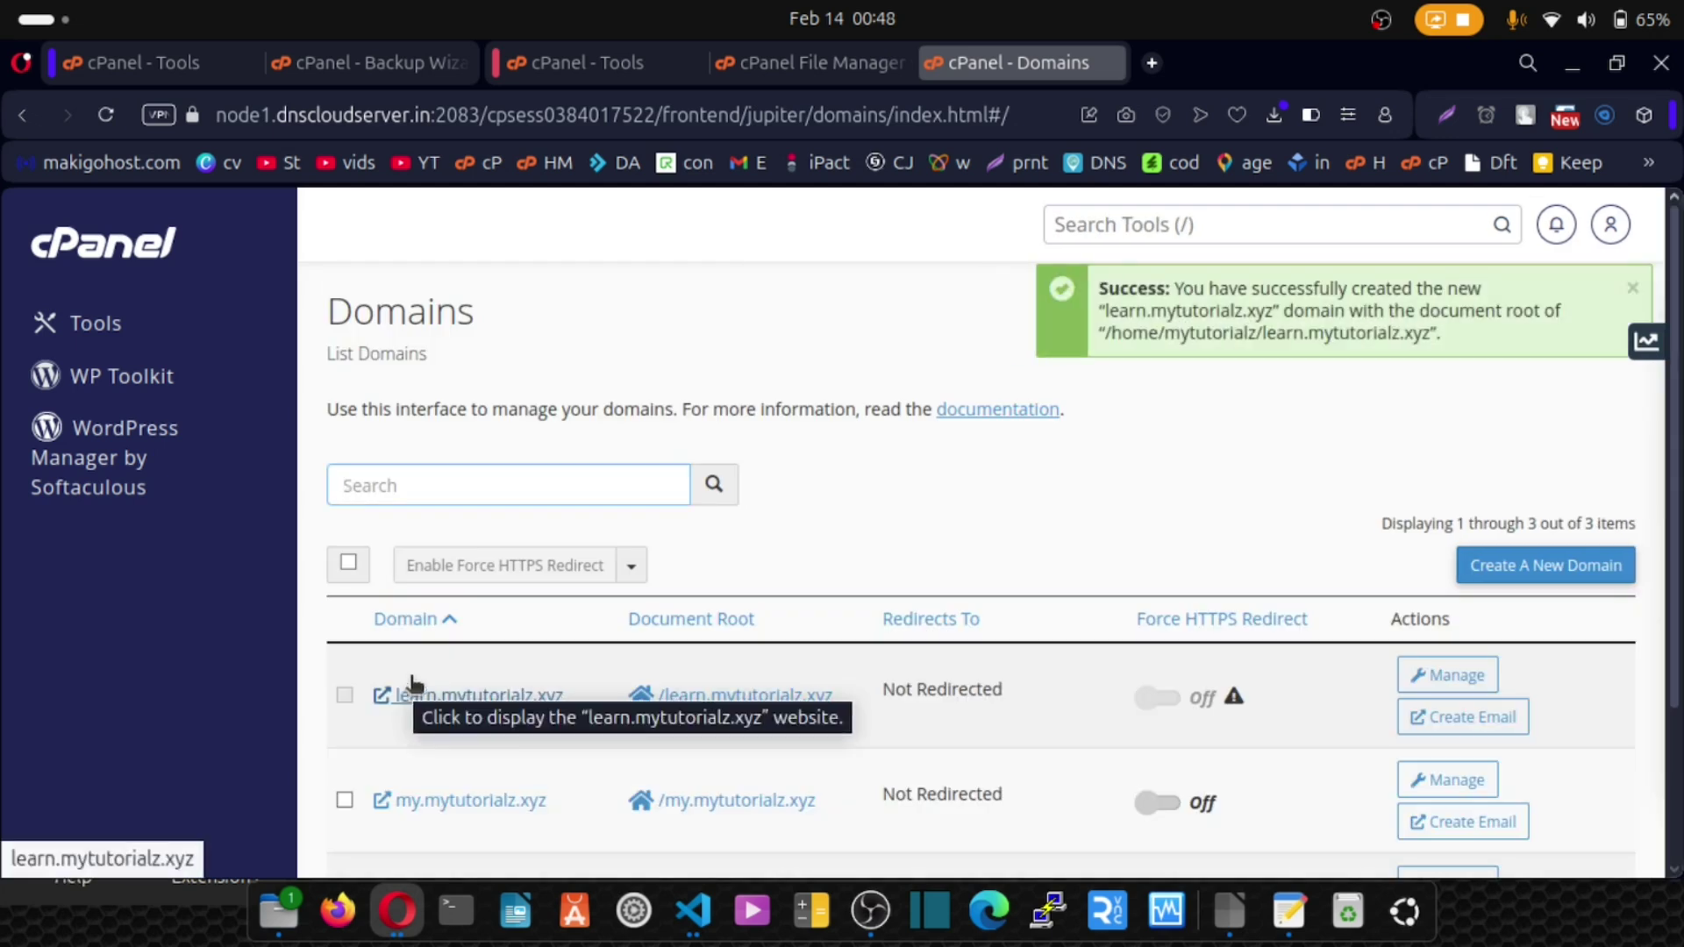
click(1120, 223)
Restore email forwarders in the Backup Wizard from the aliases-learn.mytutorialz.xyz.gz backup.
text(back)
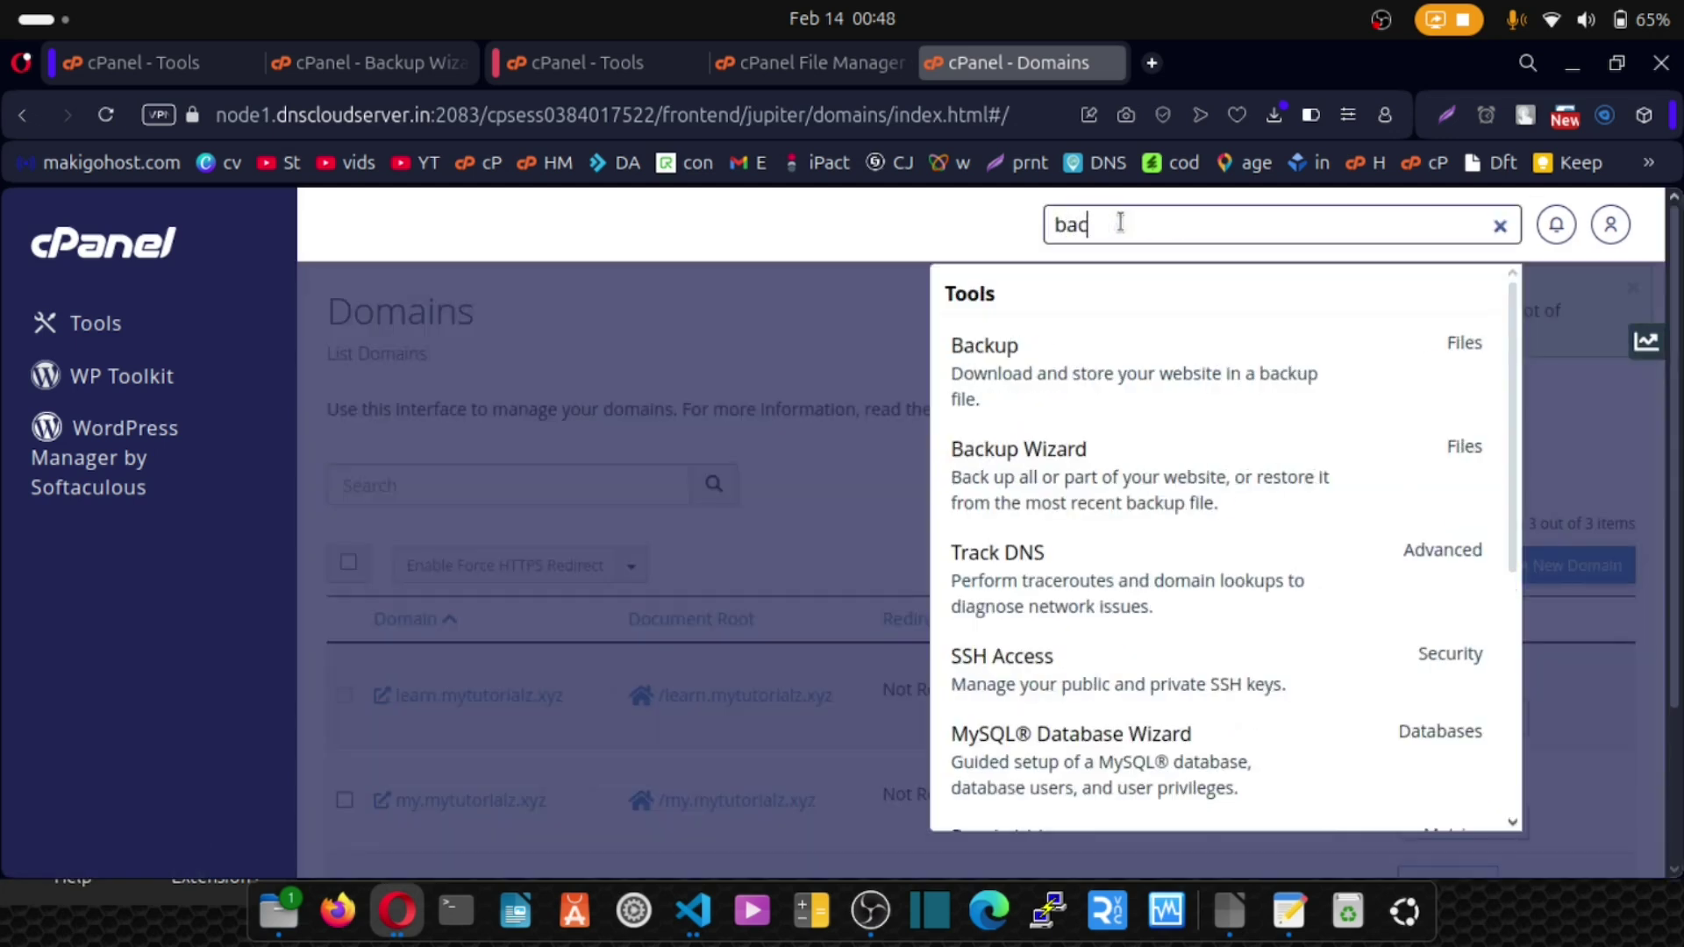
click(1055, 467)
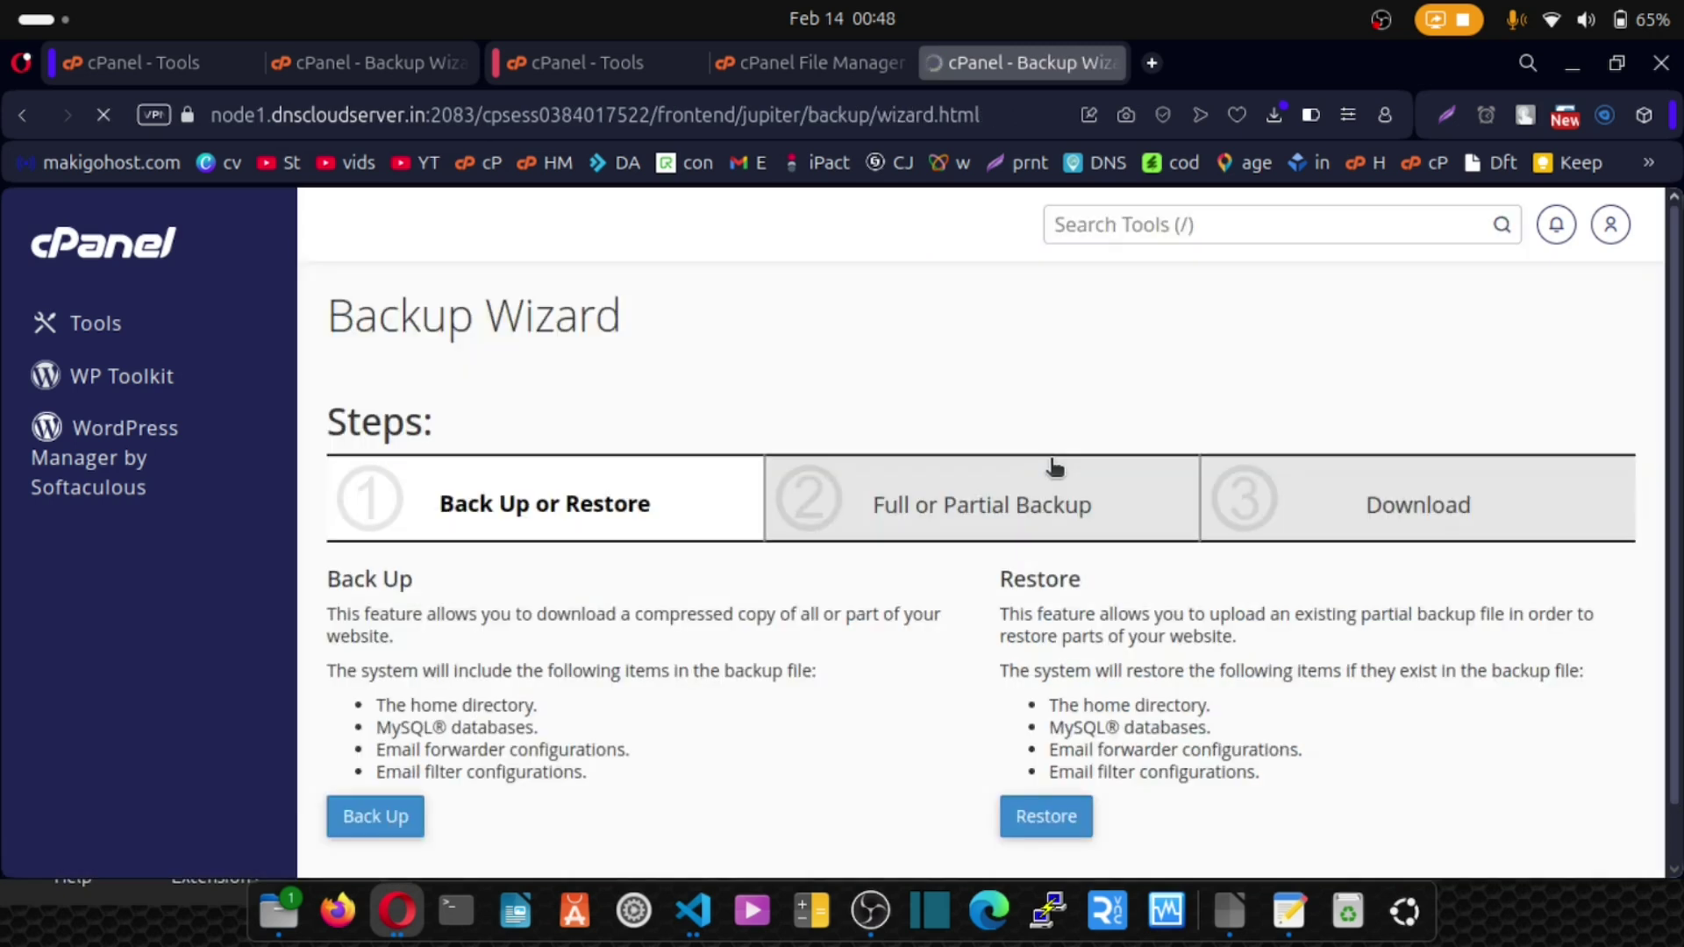
click(1044, 816)
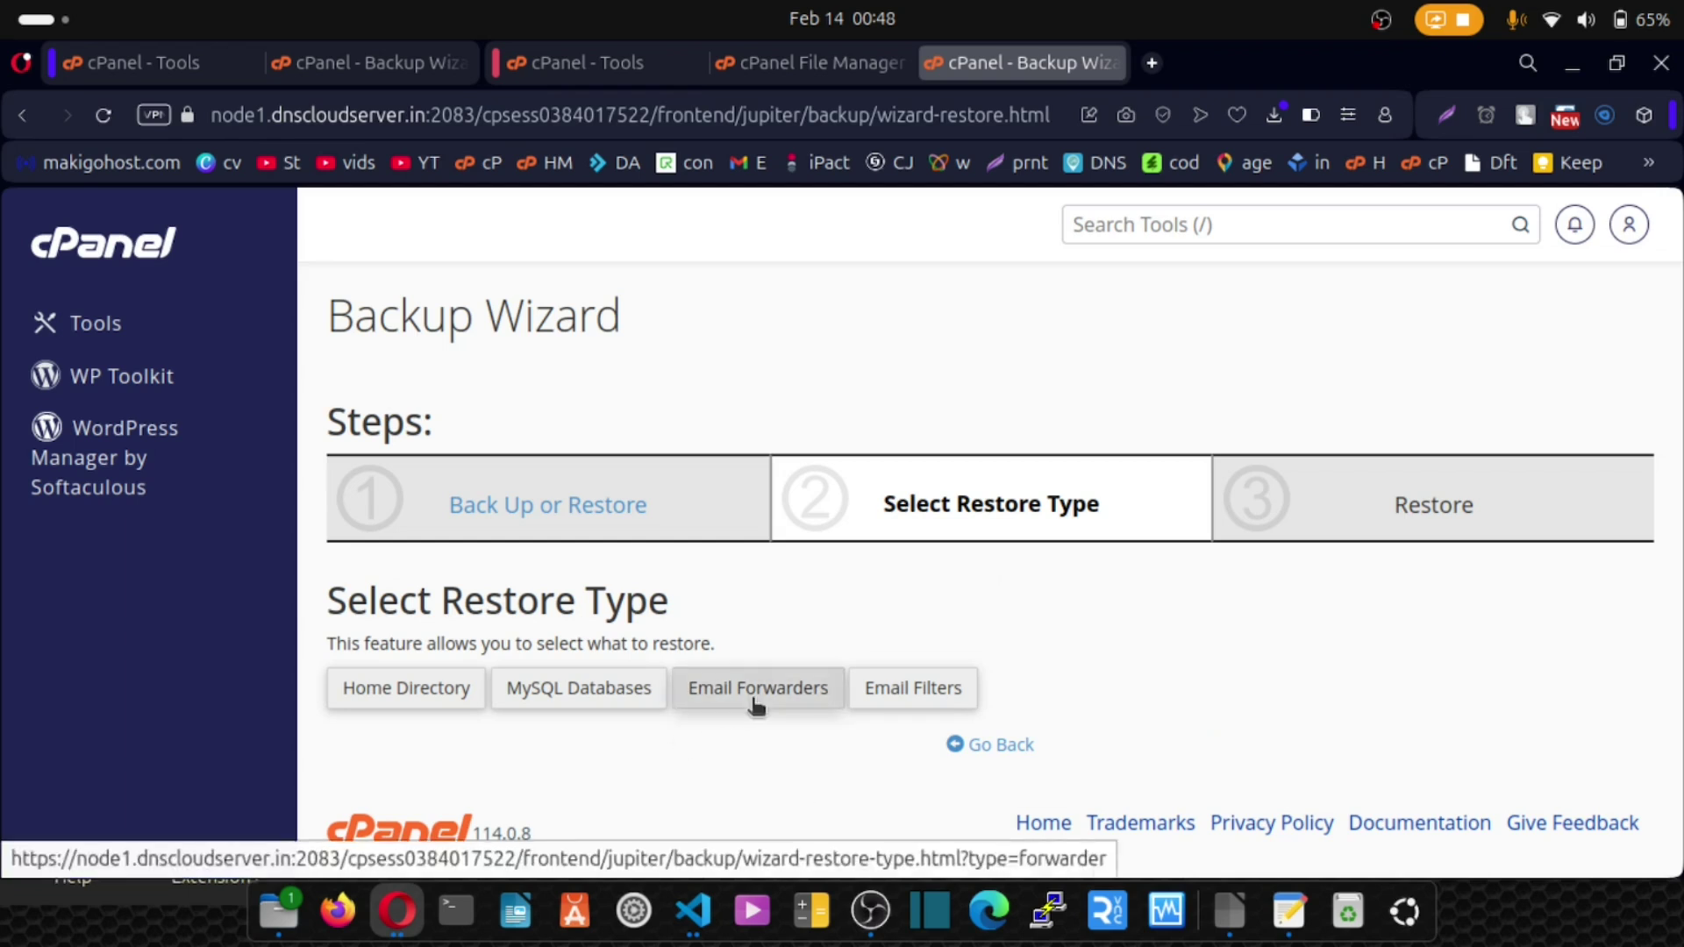
click(754, 699)
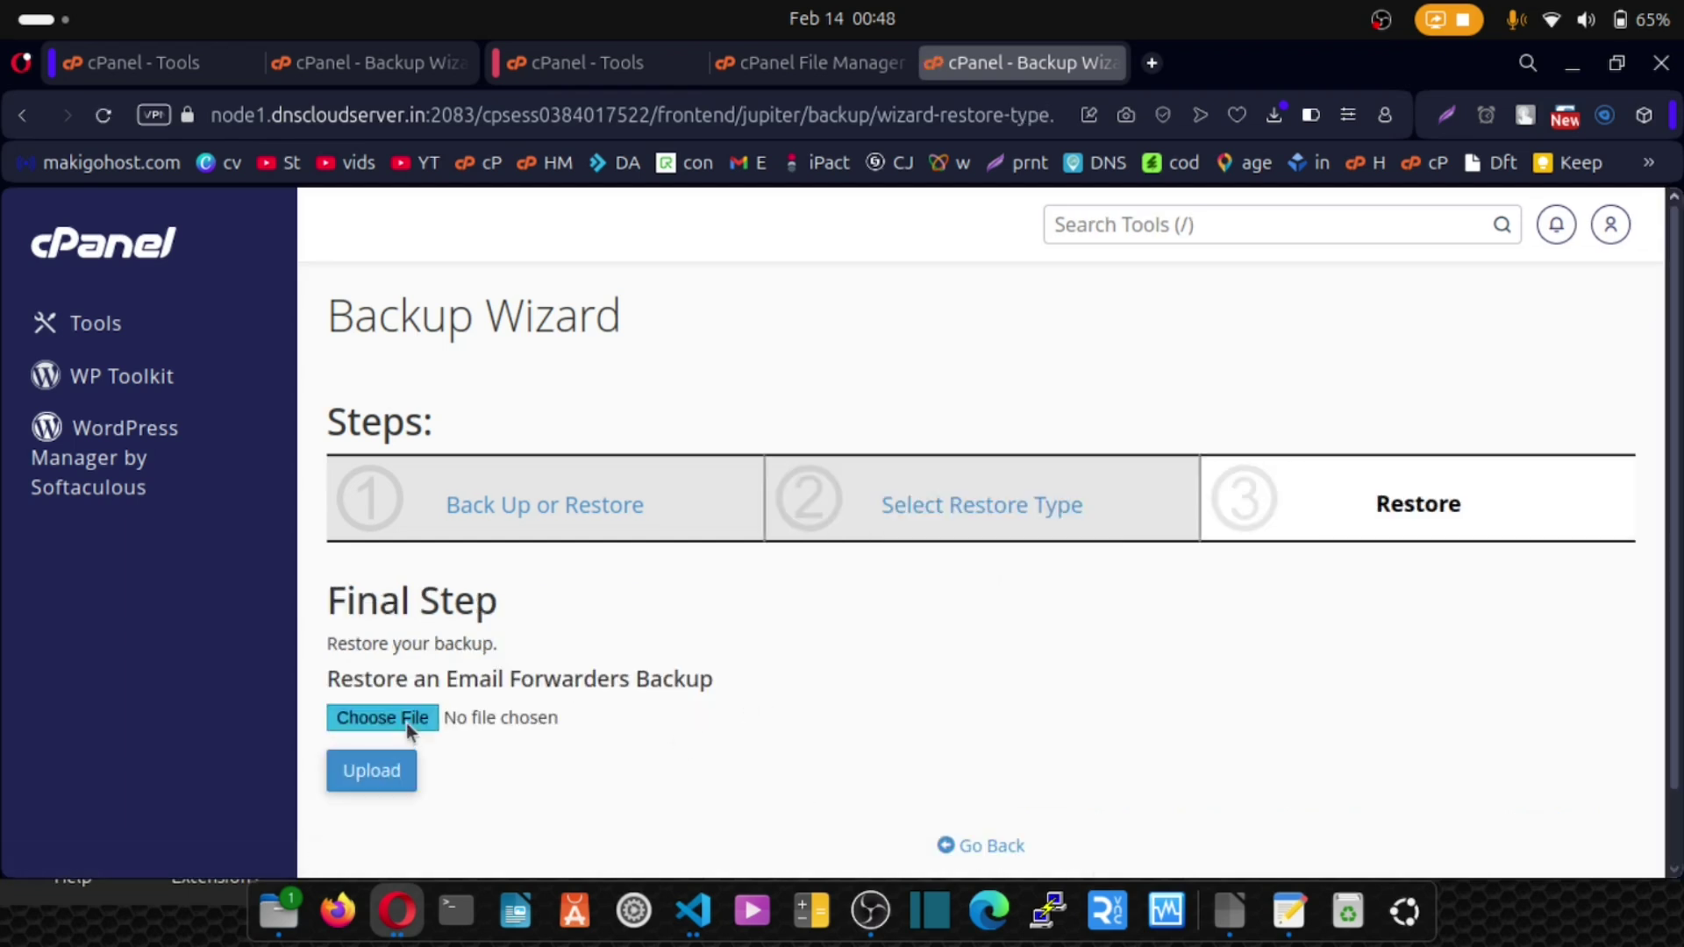
click(407, 719)
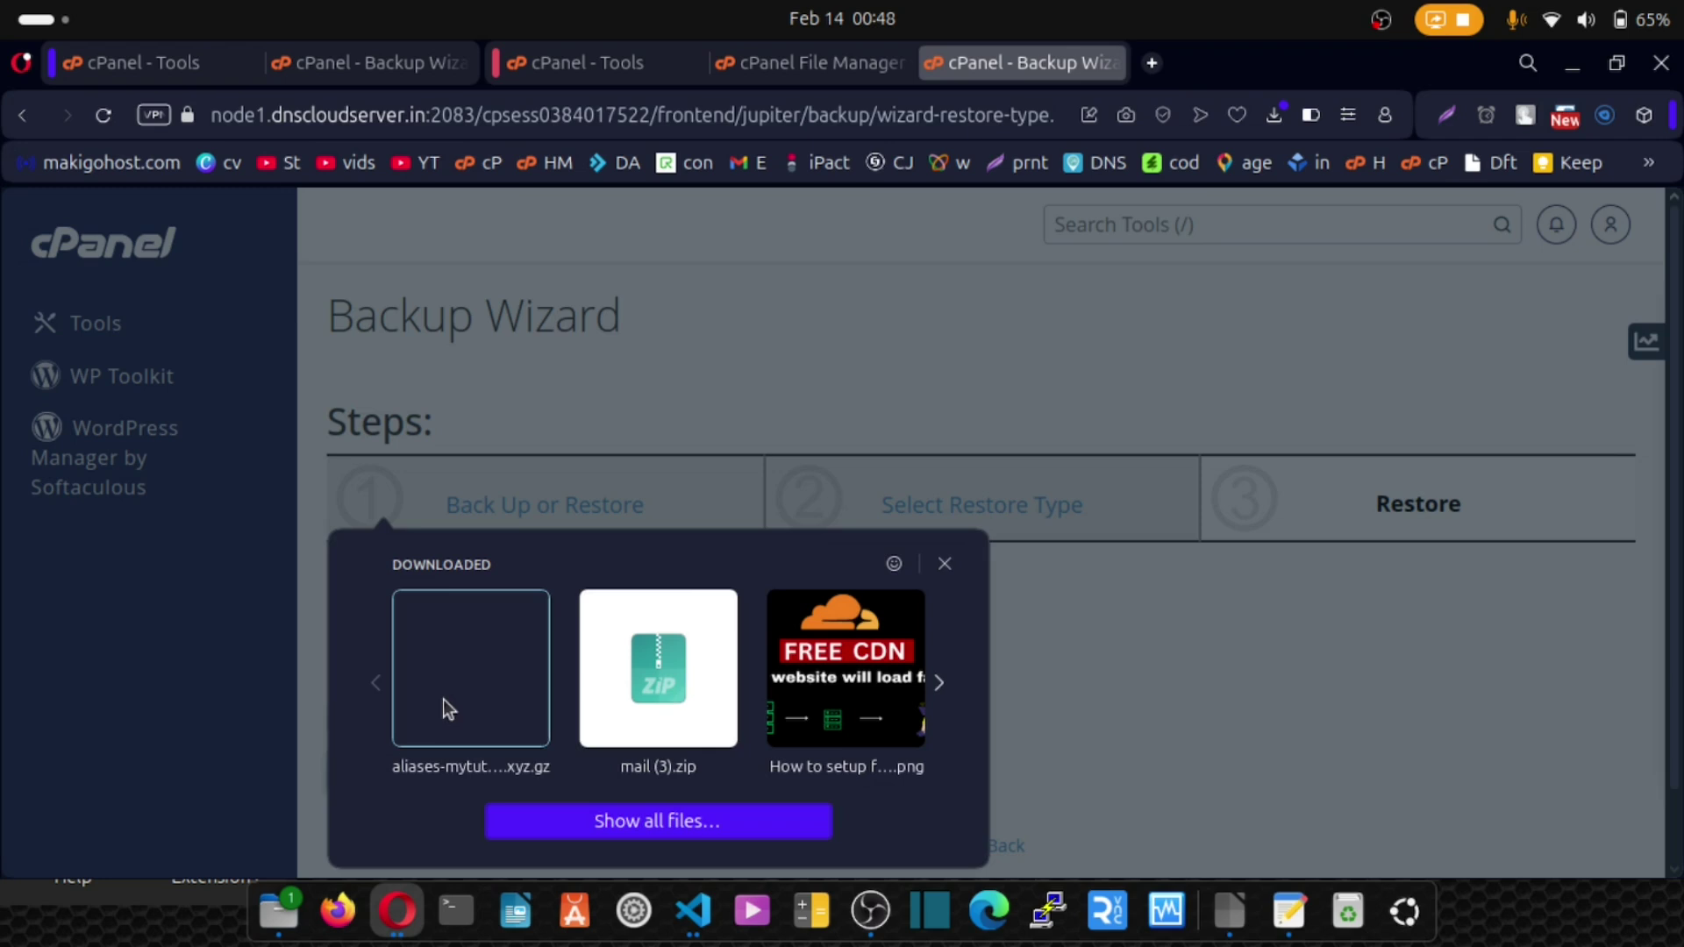
click(618, 819)
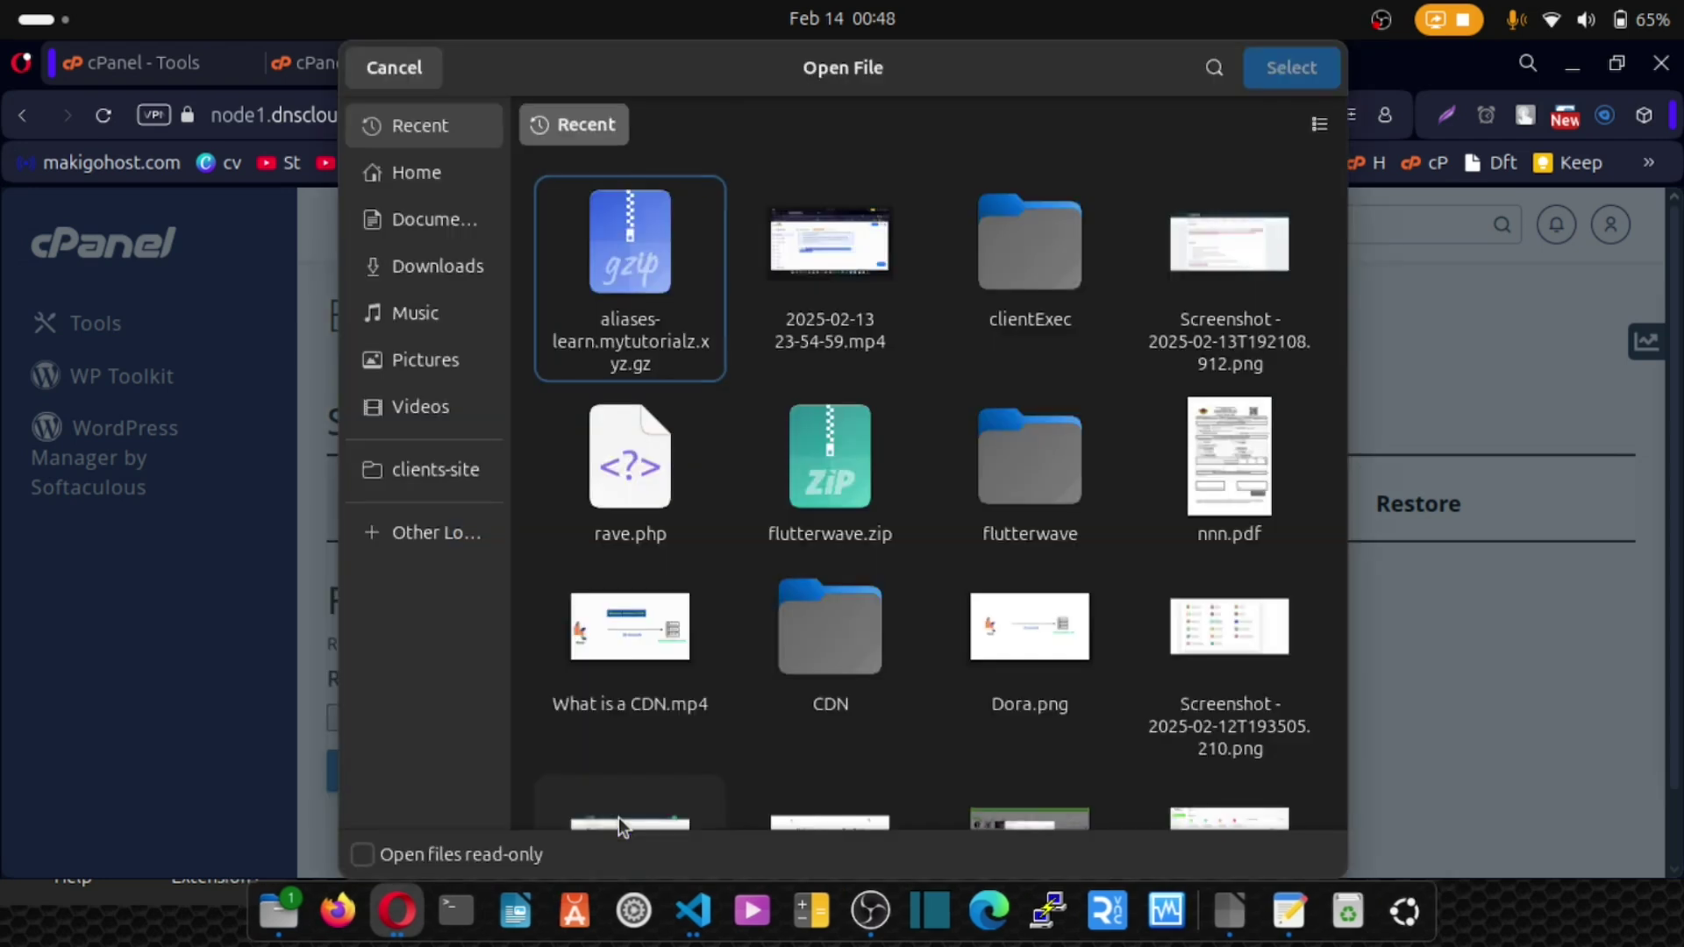
click(645, 325)
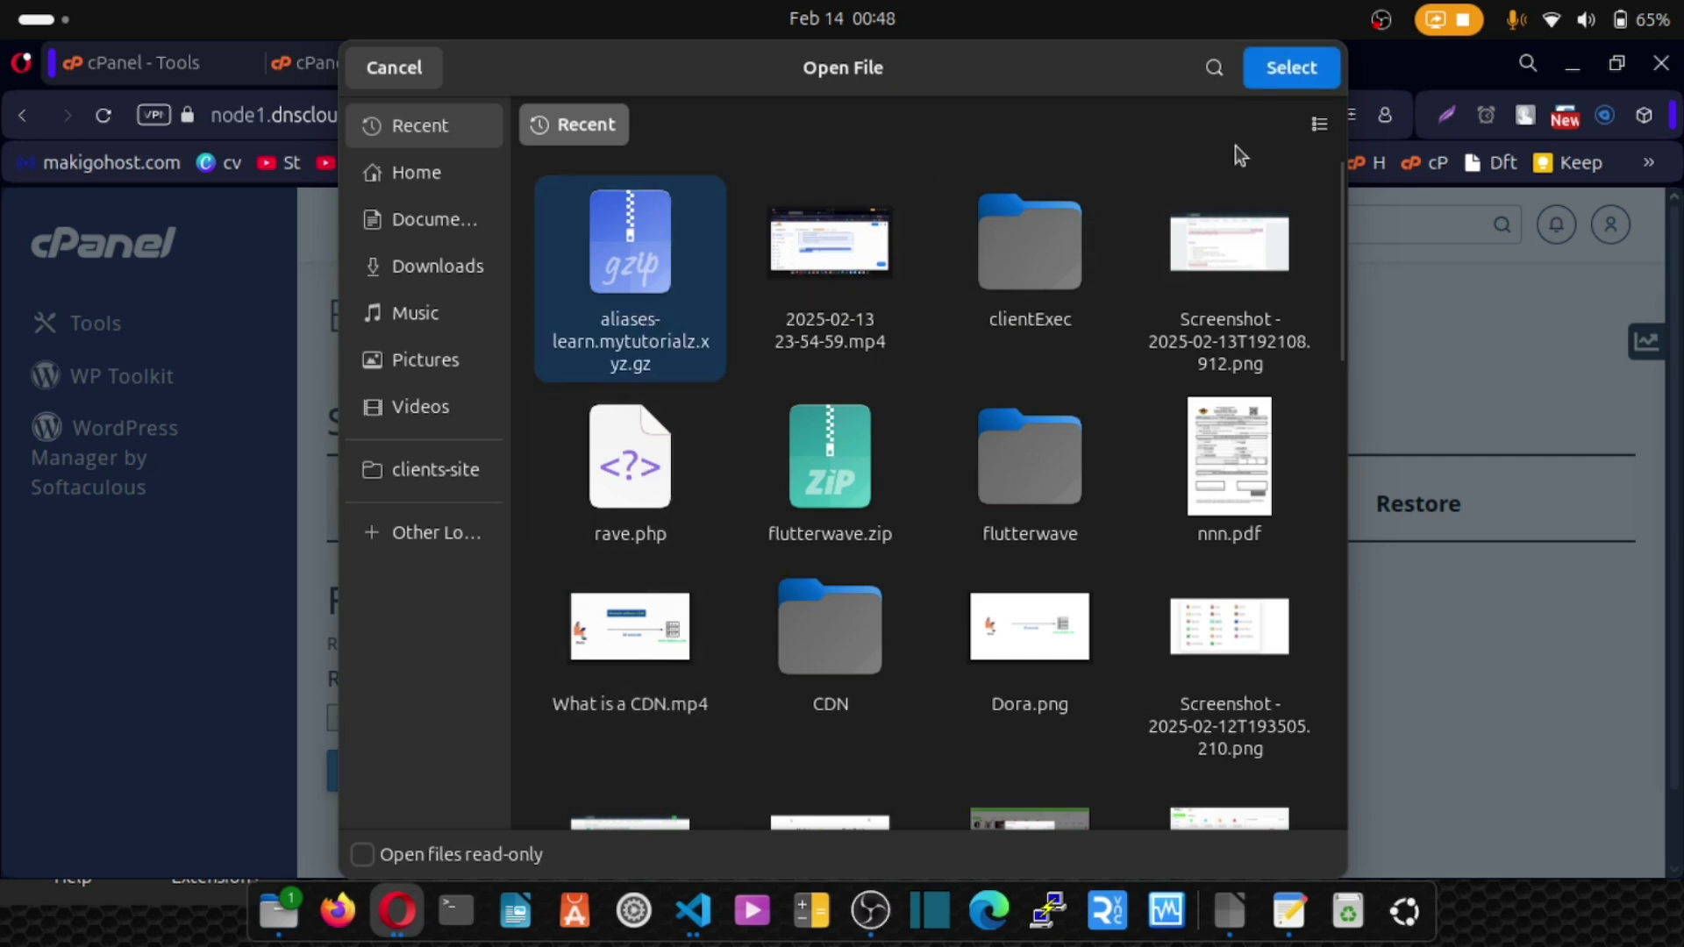
click(1306, 73)
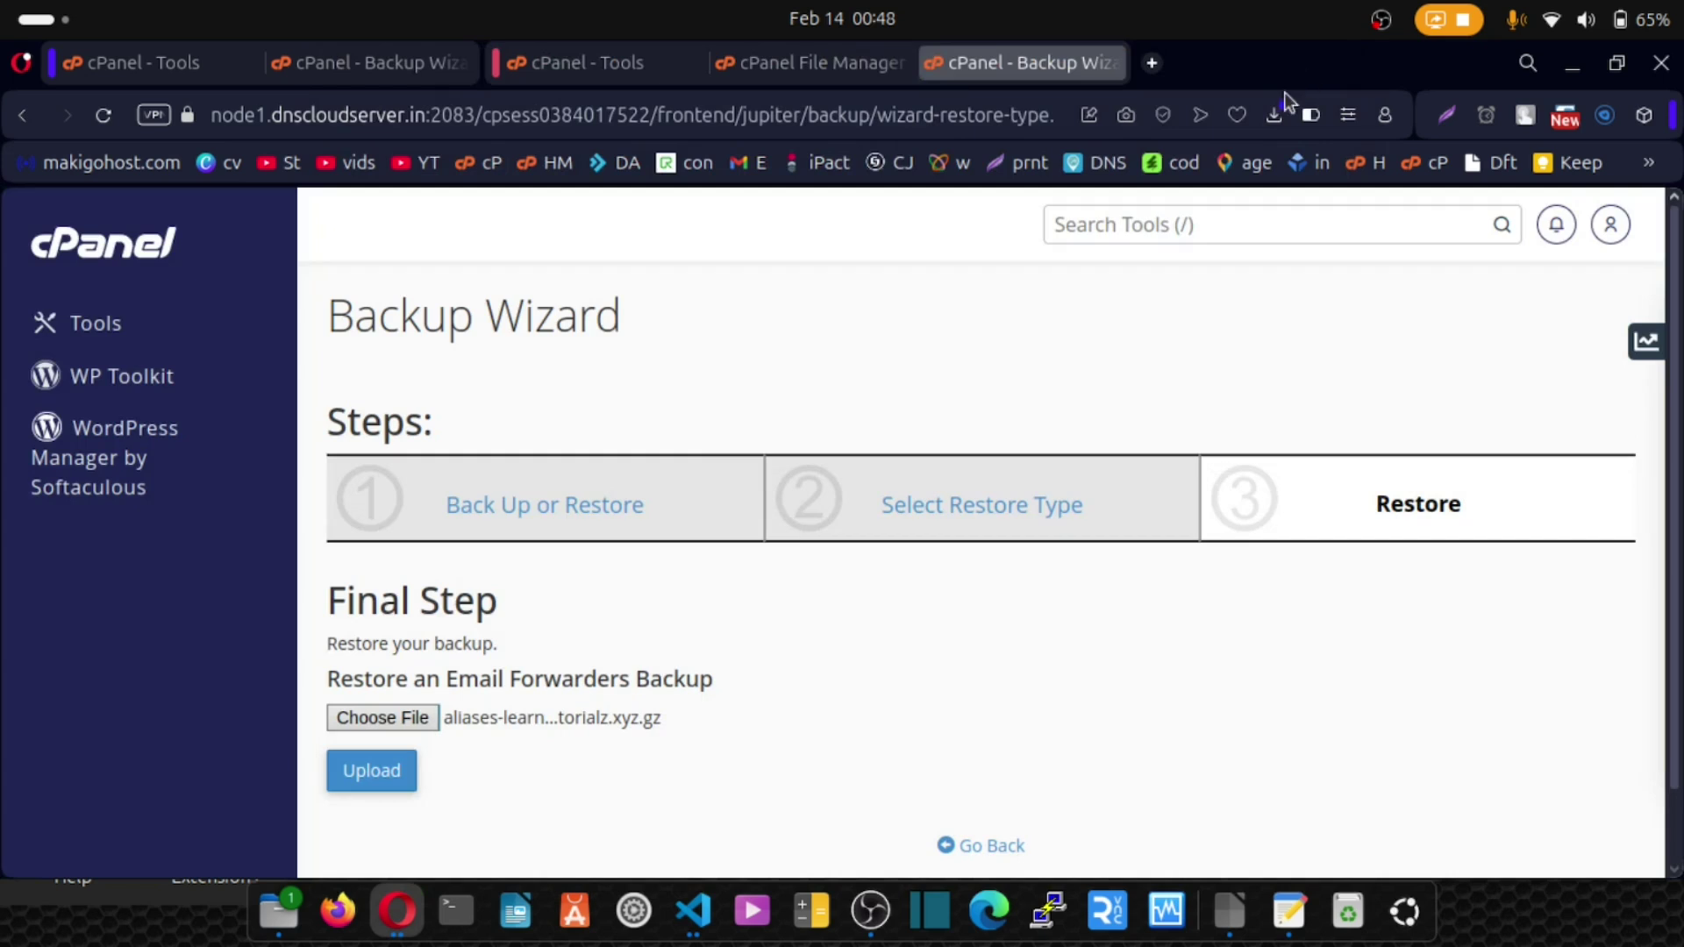
click(372, 776)
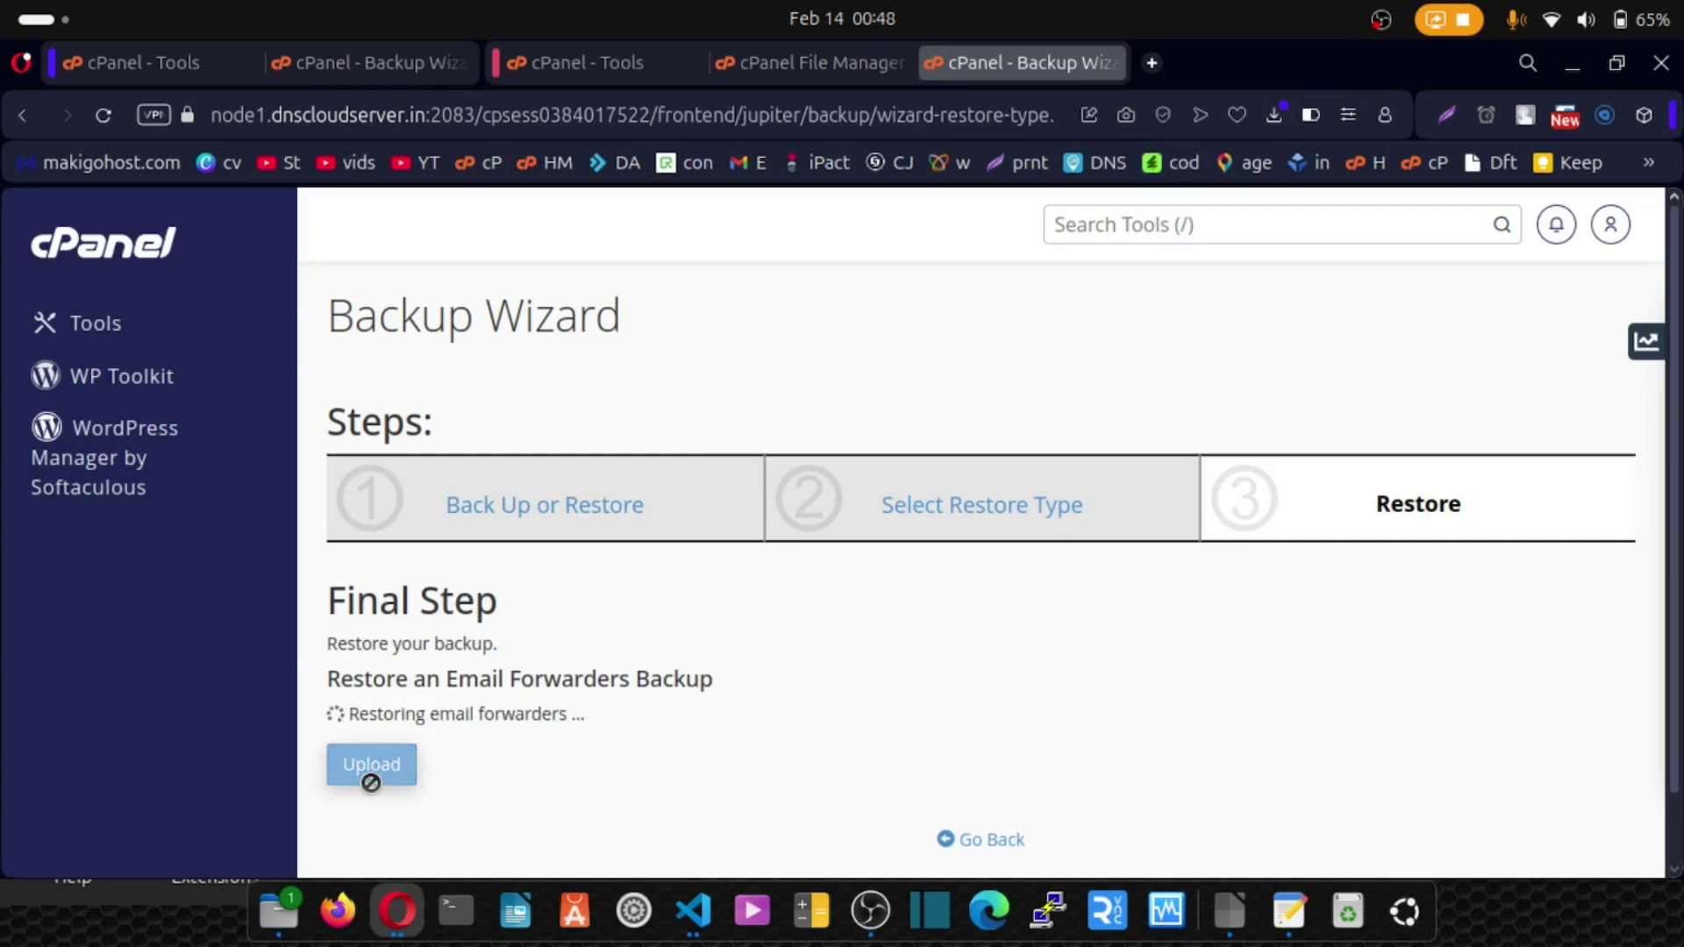
Check the success message and the restored backup's file name.
drag(456, 724, 597, 727)
click(1180, 712)
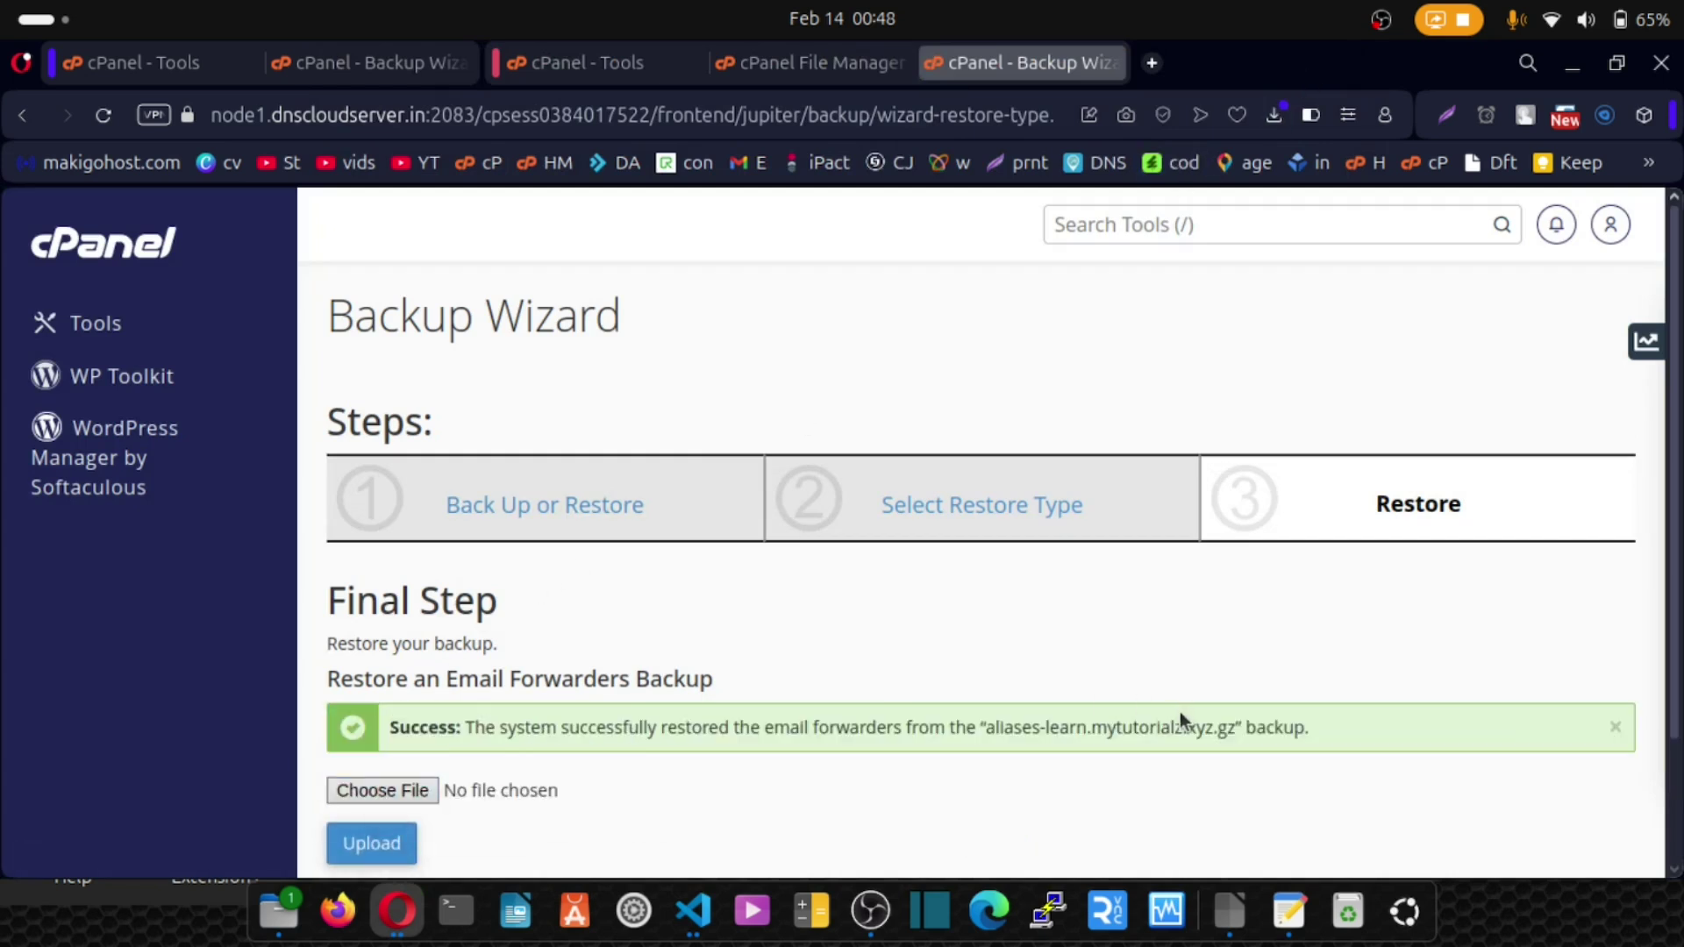
drag(986, 720, 1233, 733)
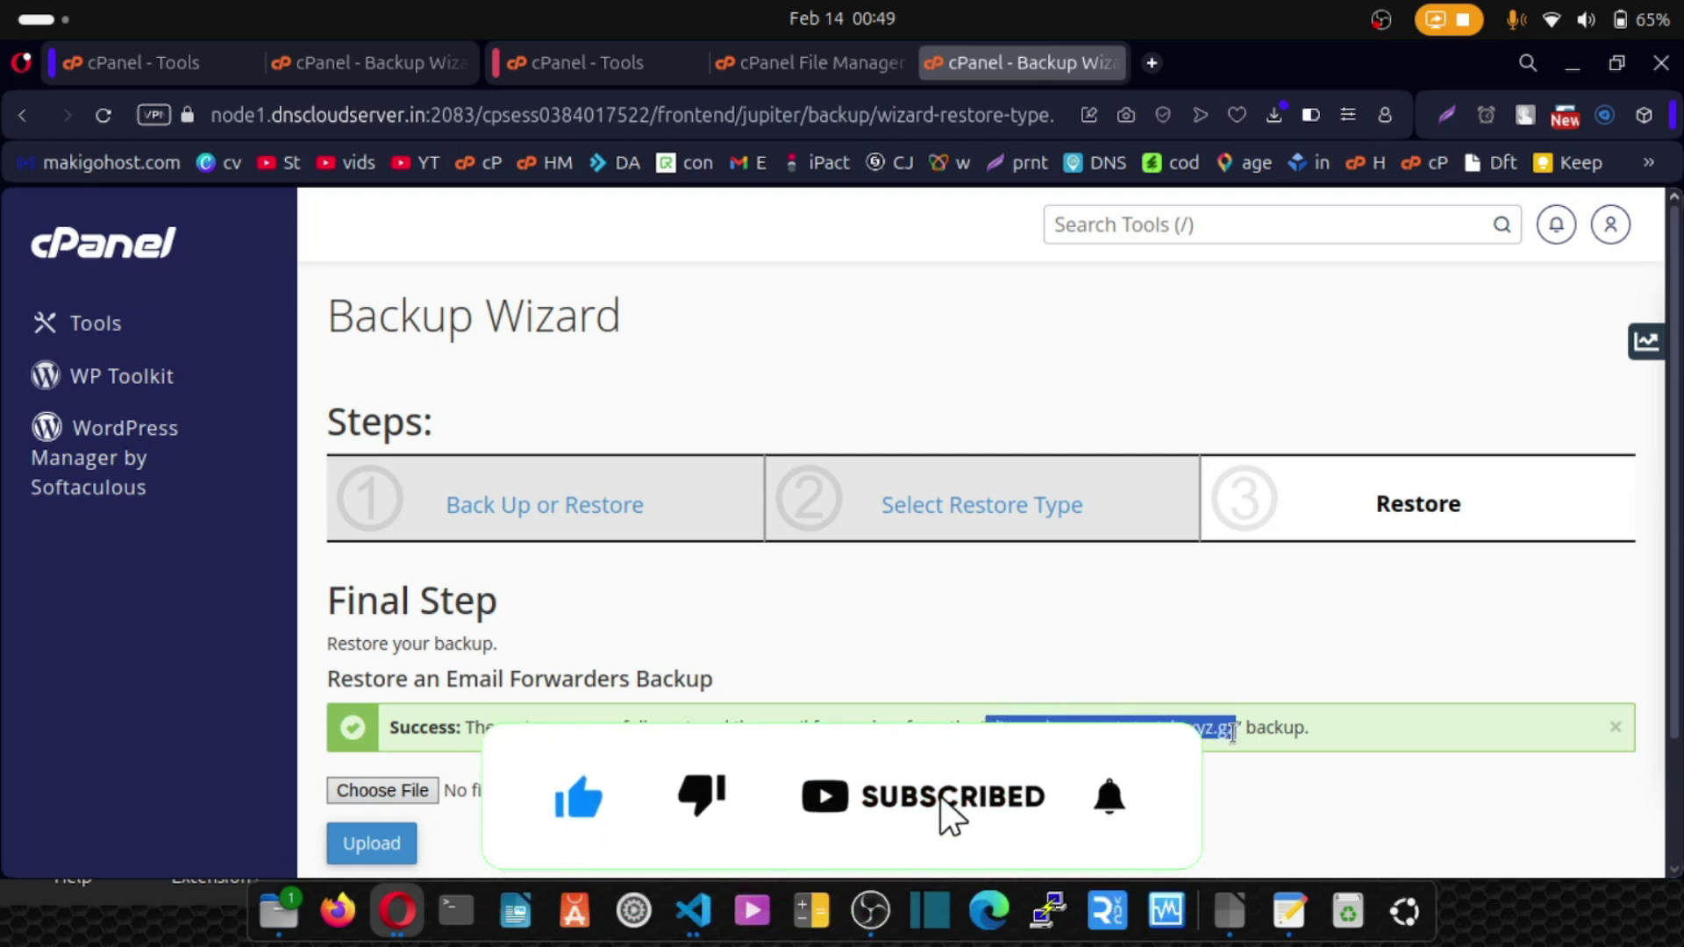
click(891, 382)
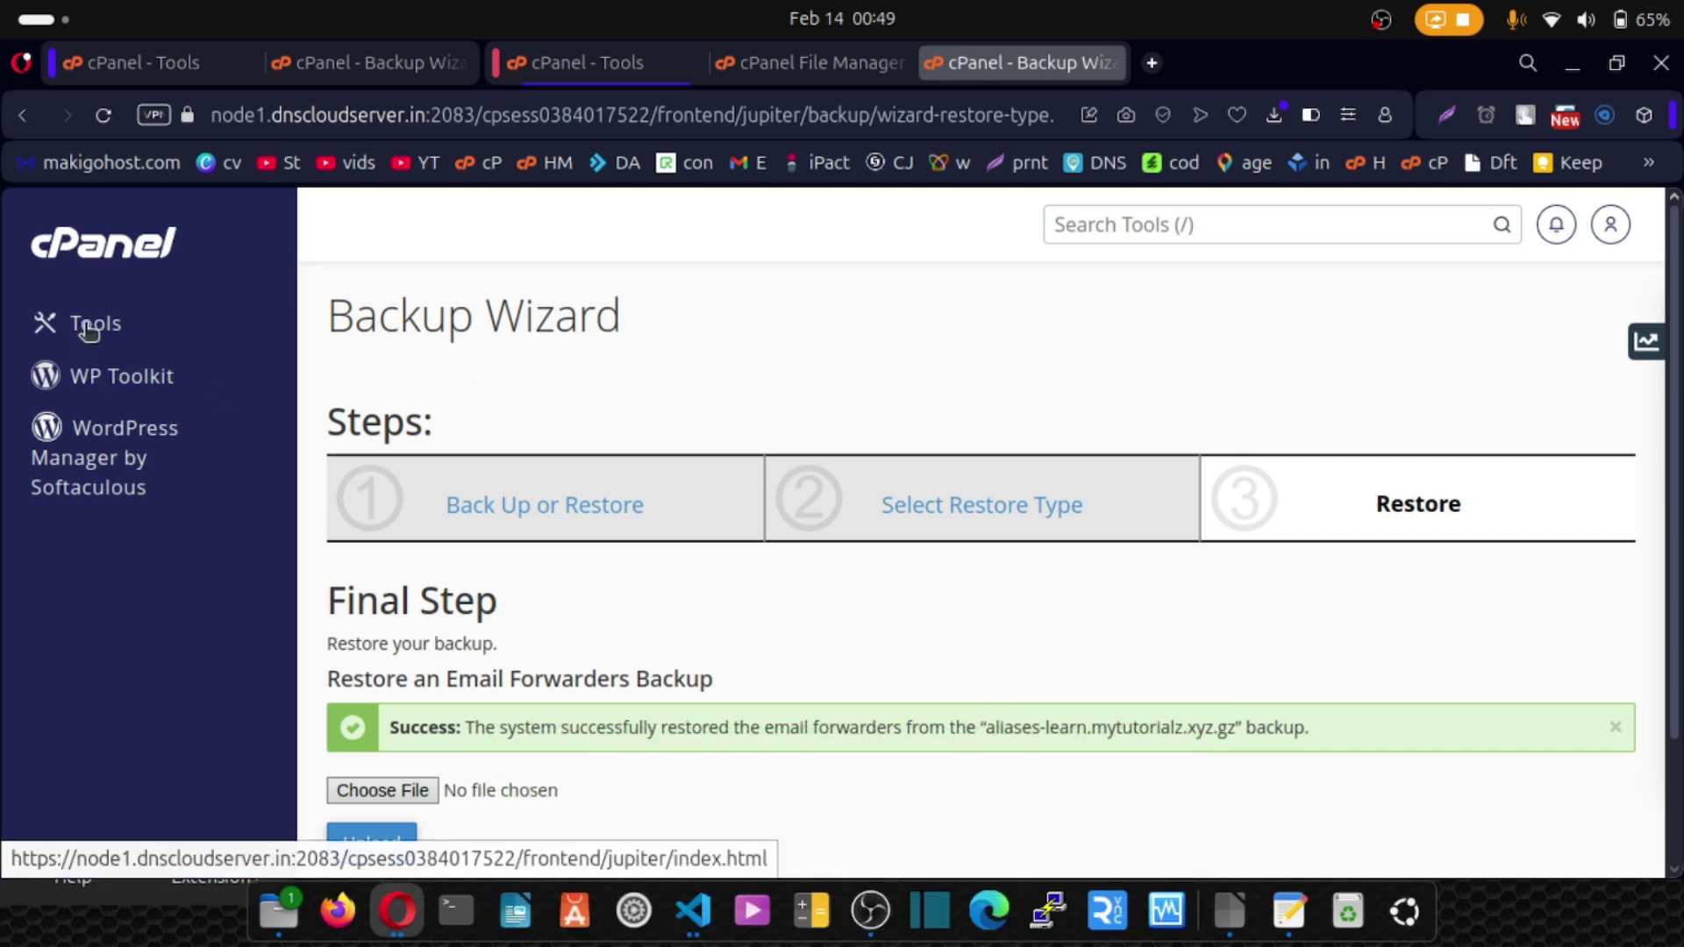
Open Email Accounts from Tools, showing only the mytutorialz system account.
click(93, 330)
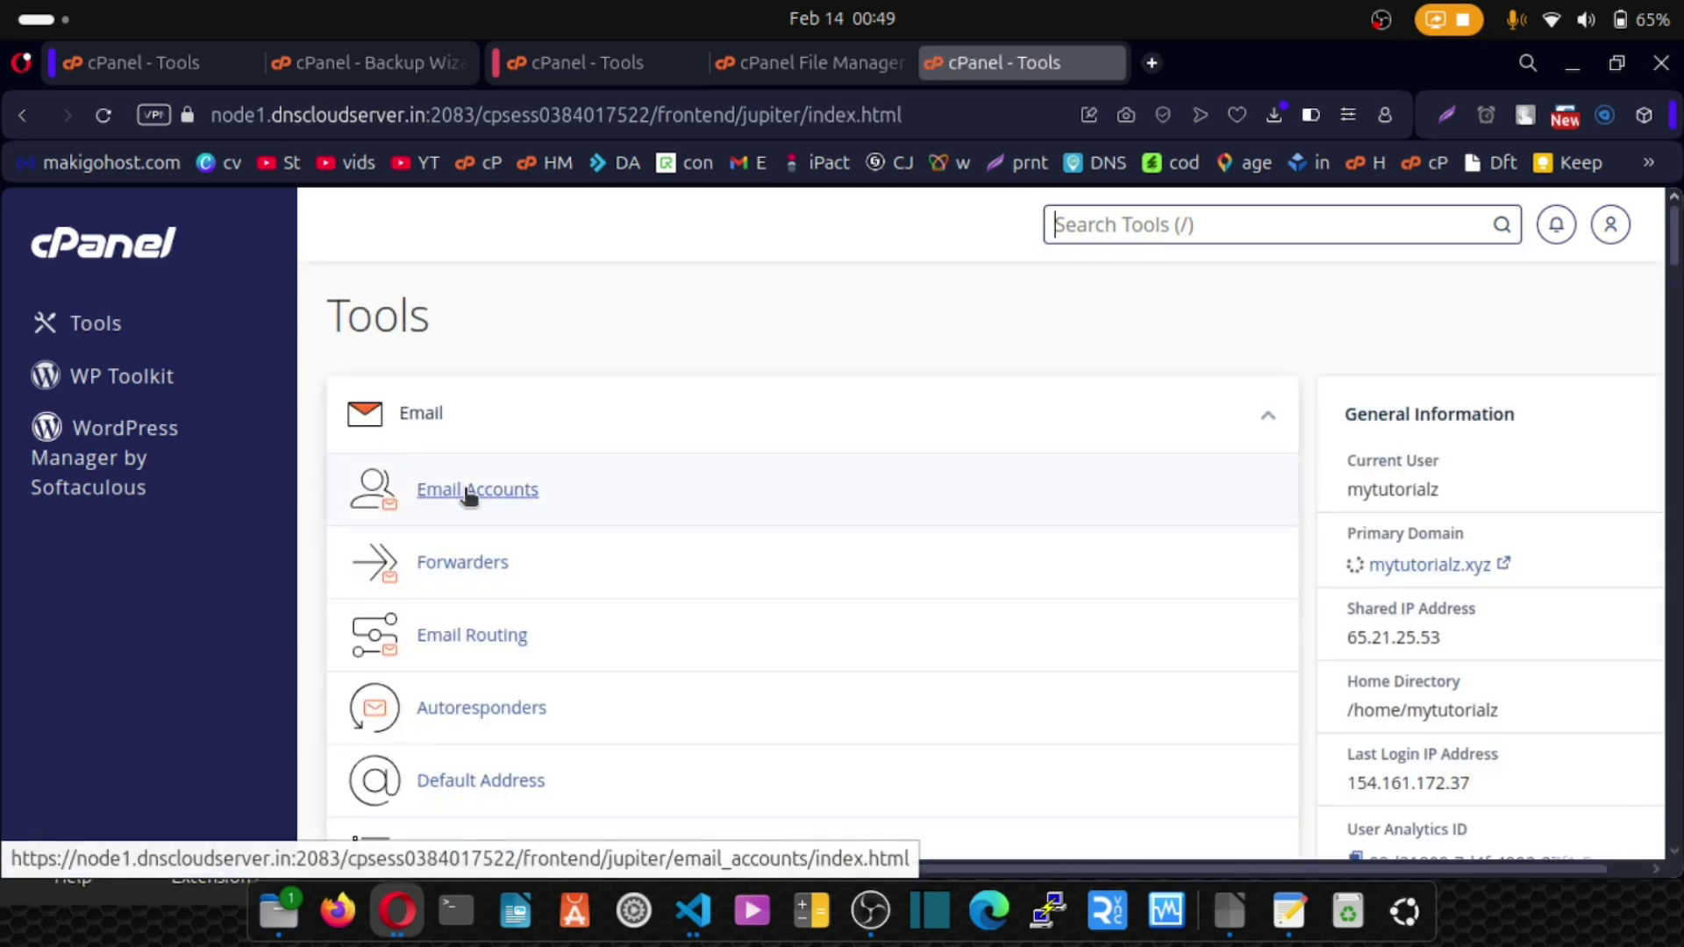
click(457, 494)
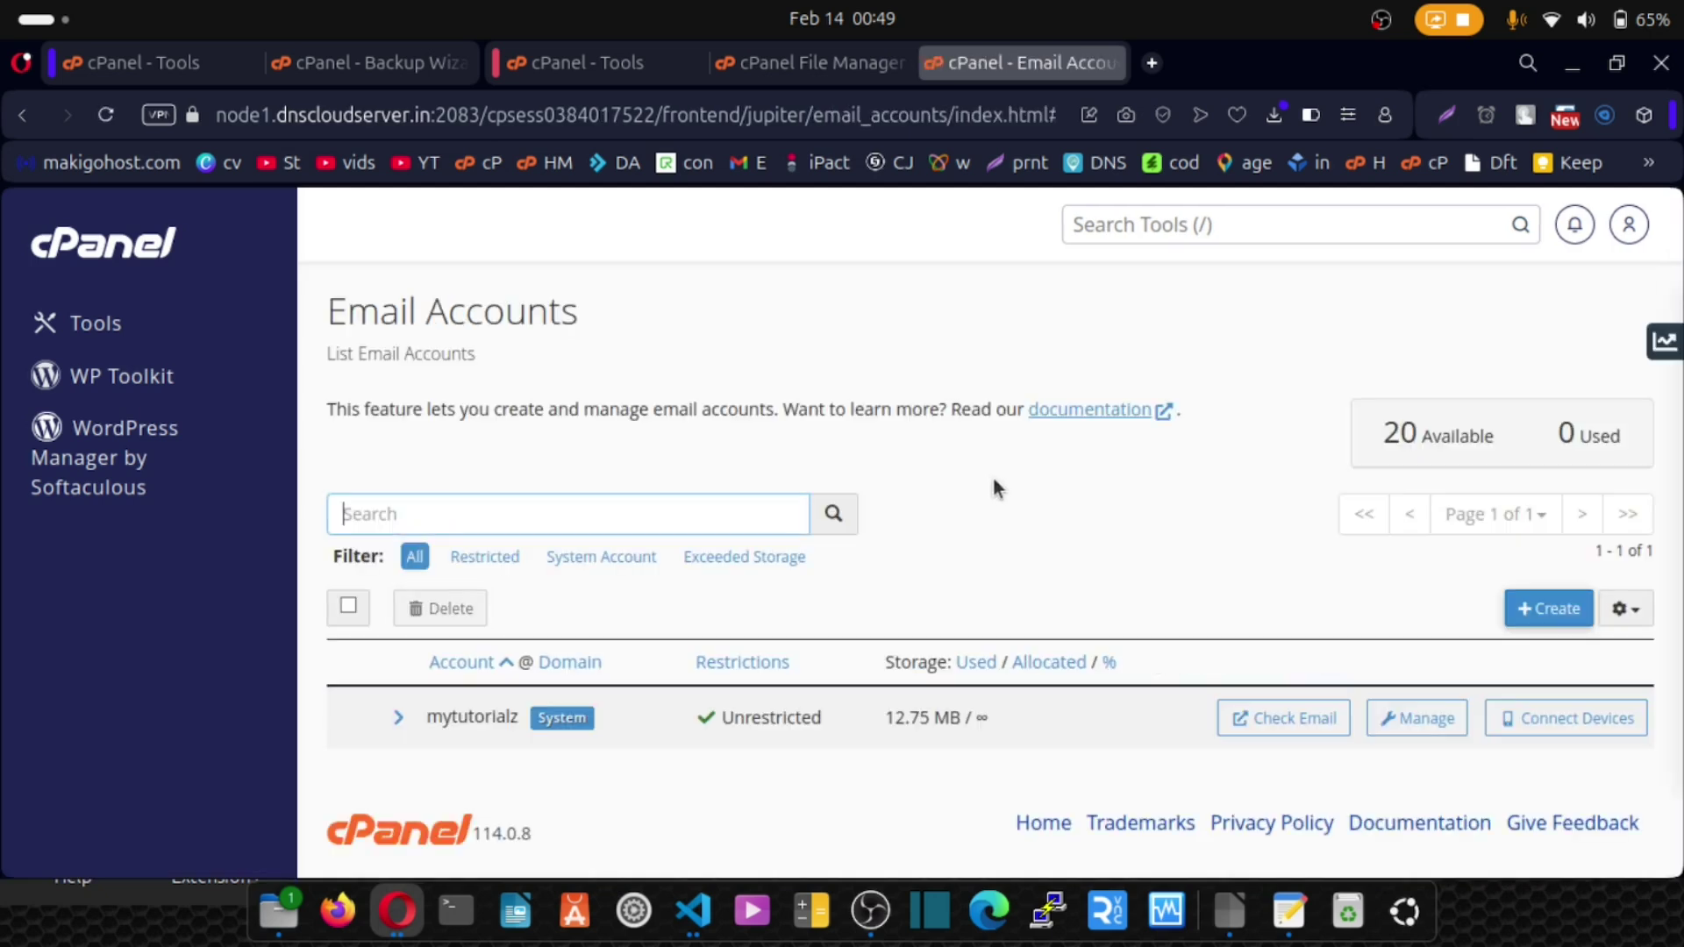
click(992, 478)
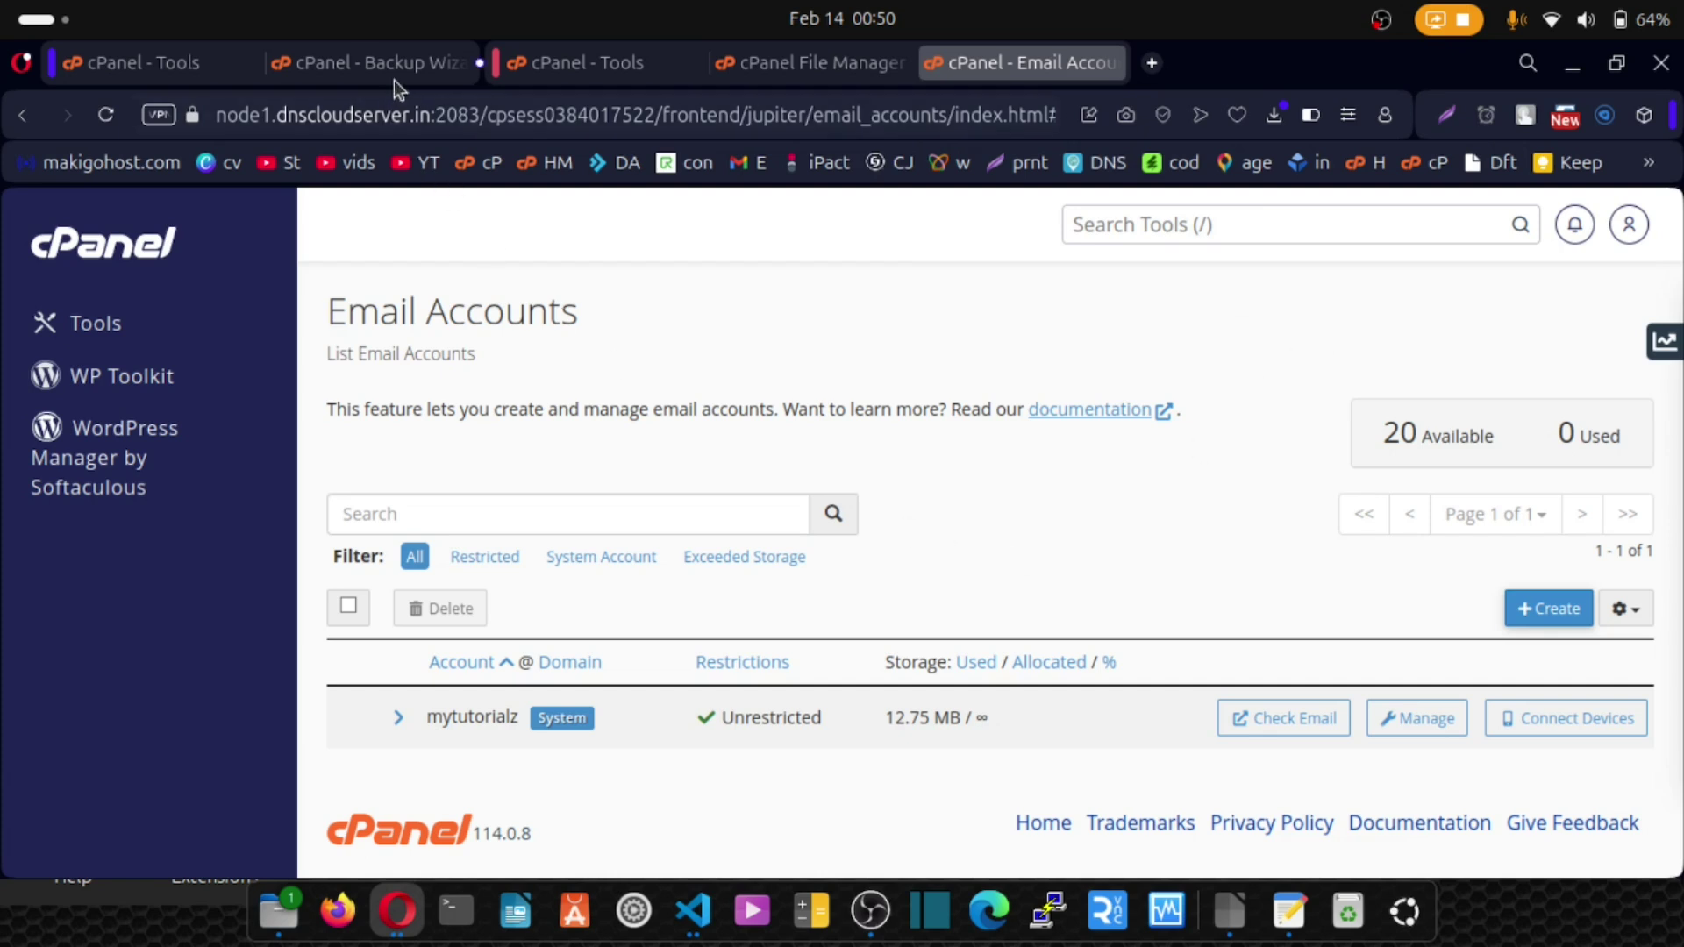
click(347, 65)
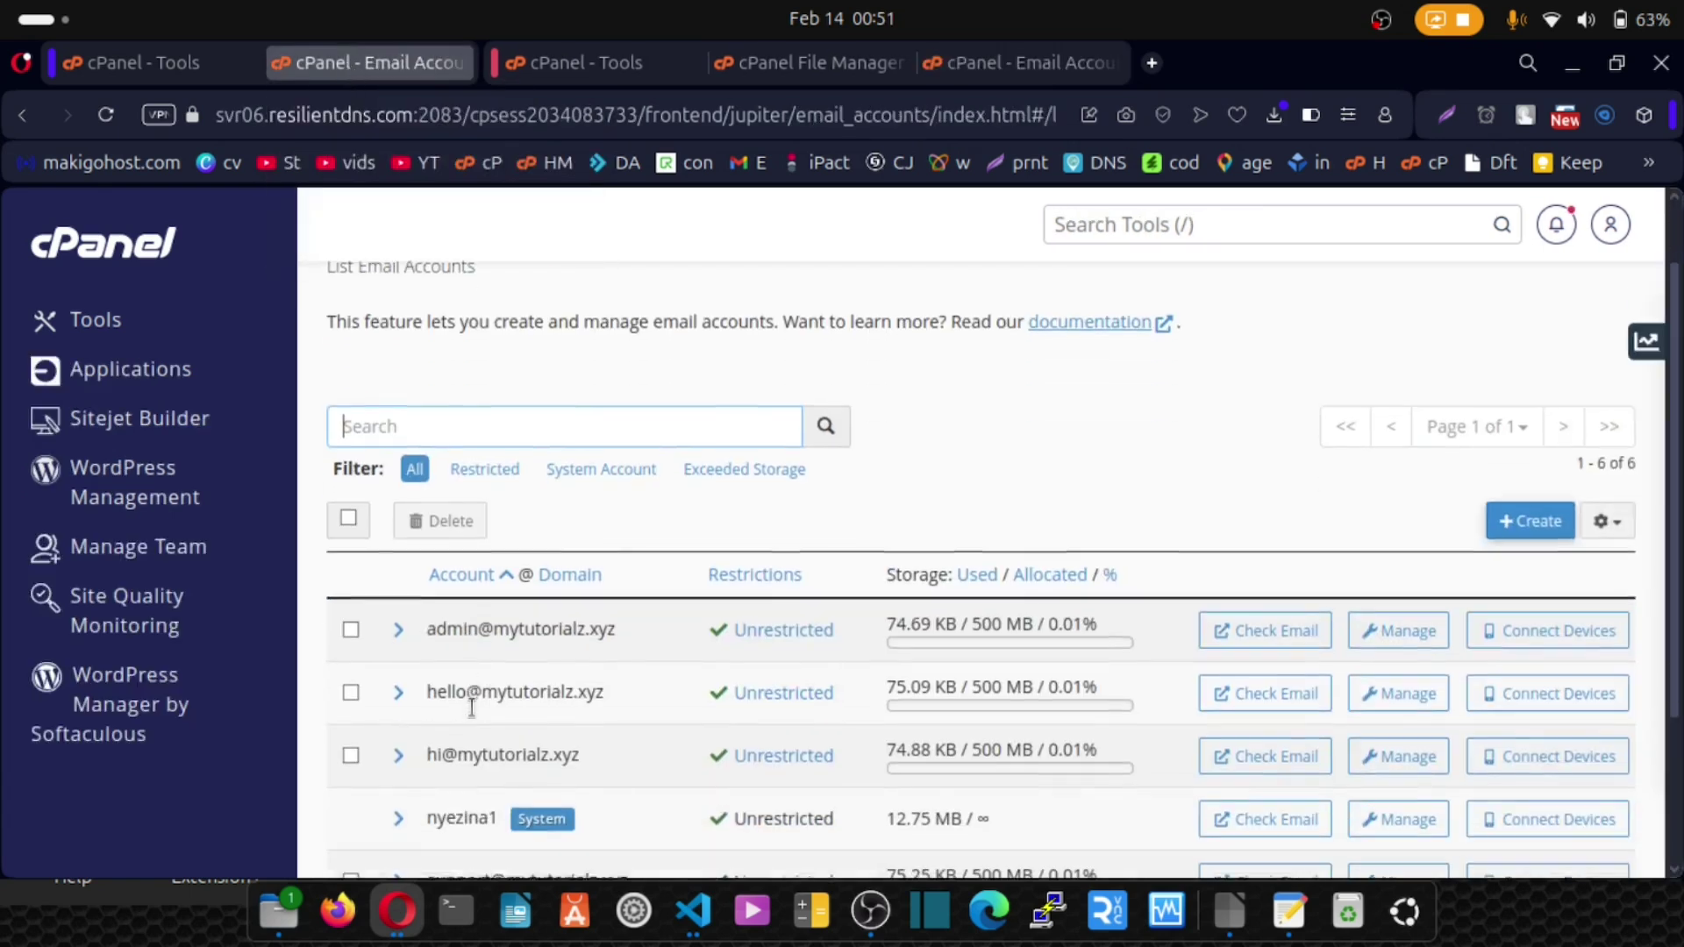
scroll(472, 706, down, 3)
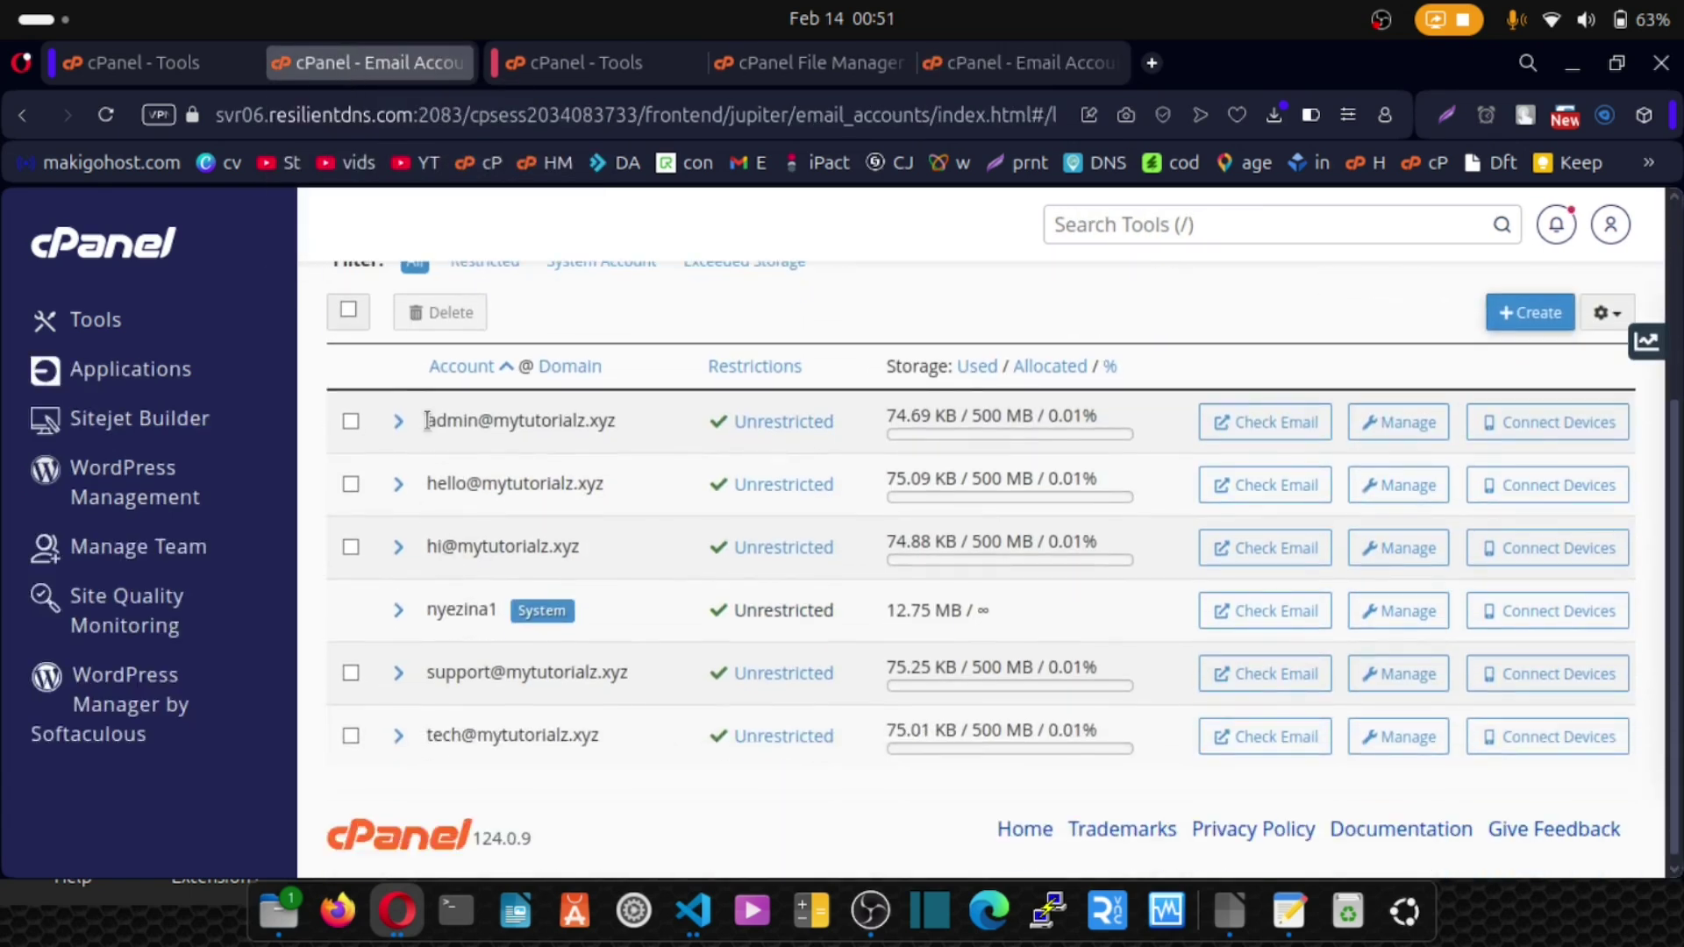
drag(446, 420, 481, 421)
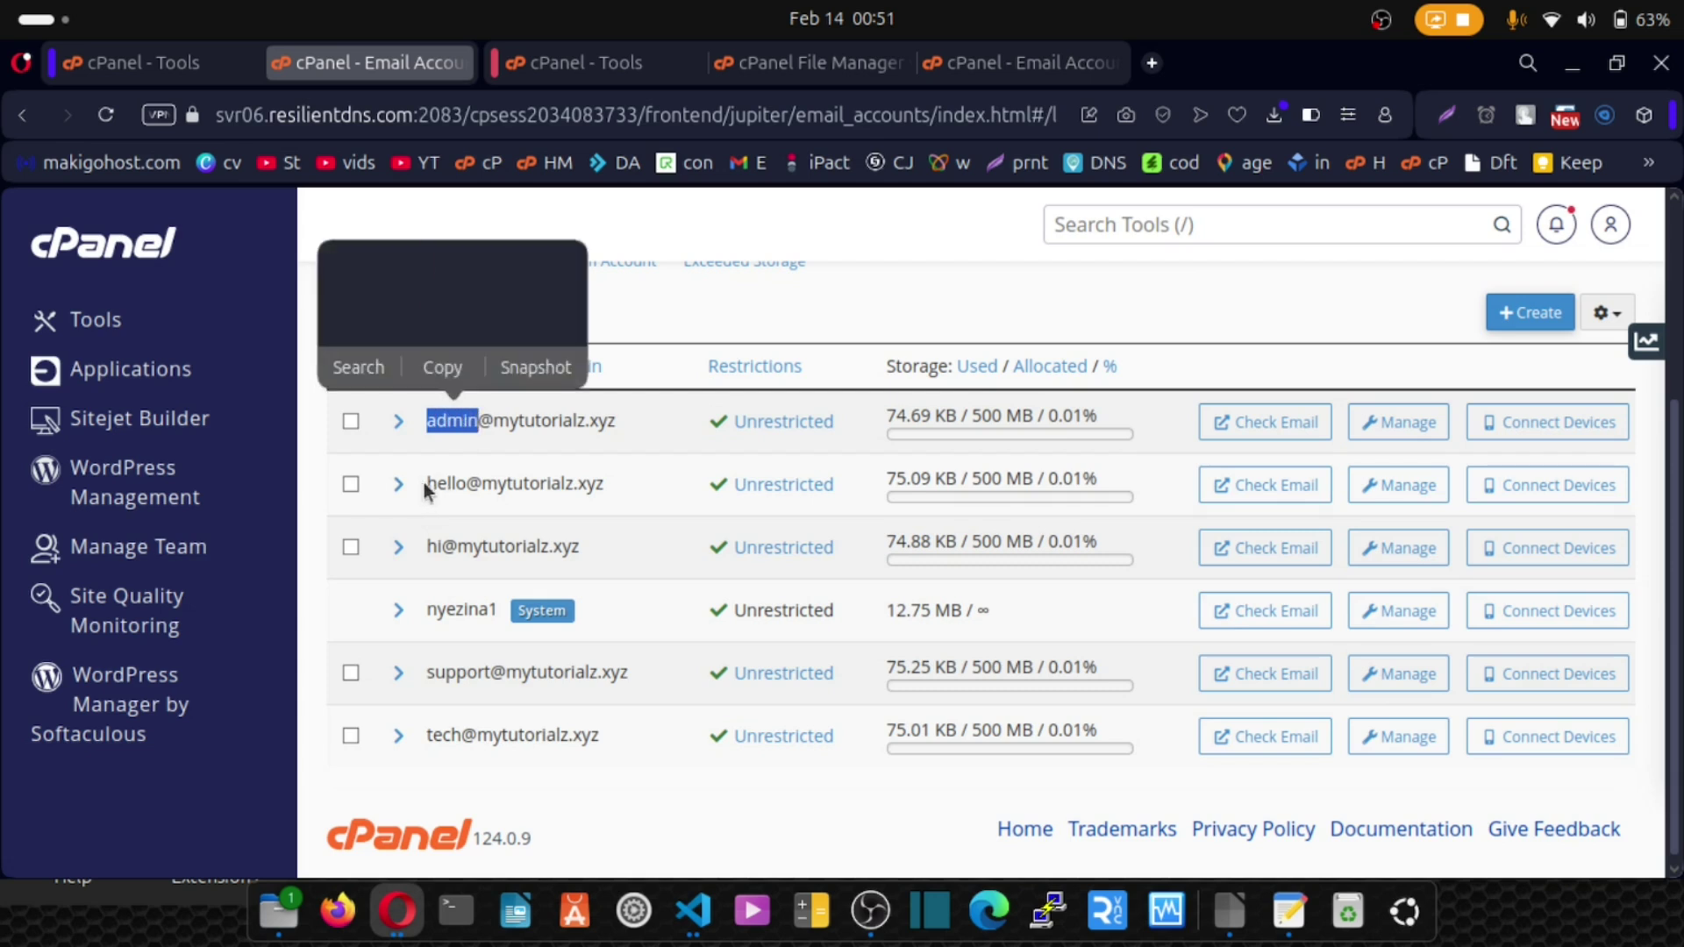
drag(427, 483, 465, 483)
click(784, 314)
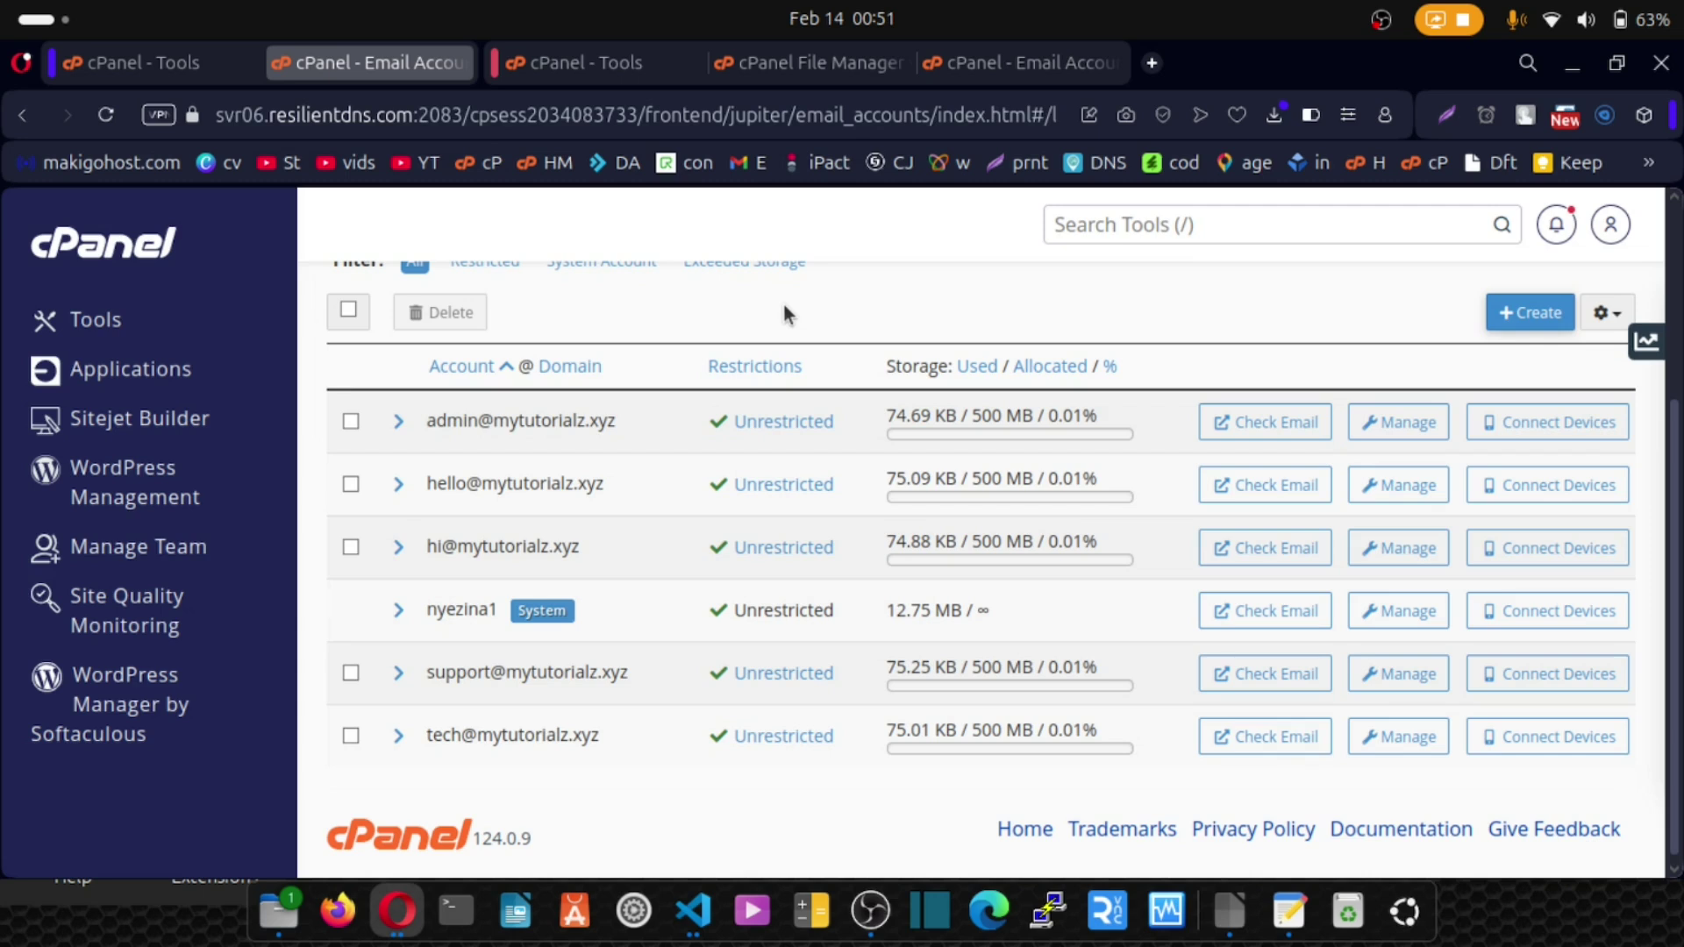
click(995, 67)
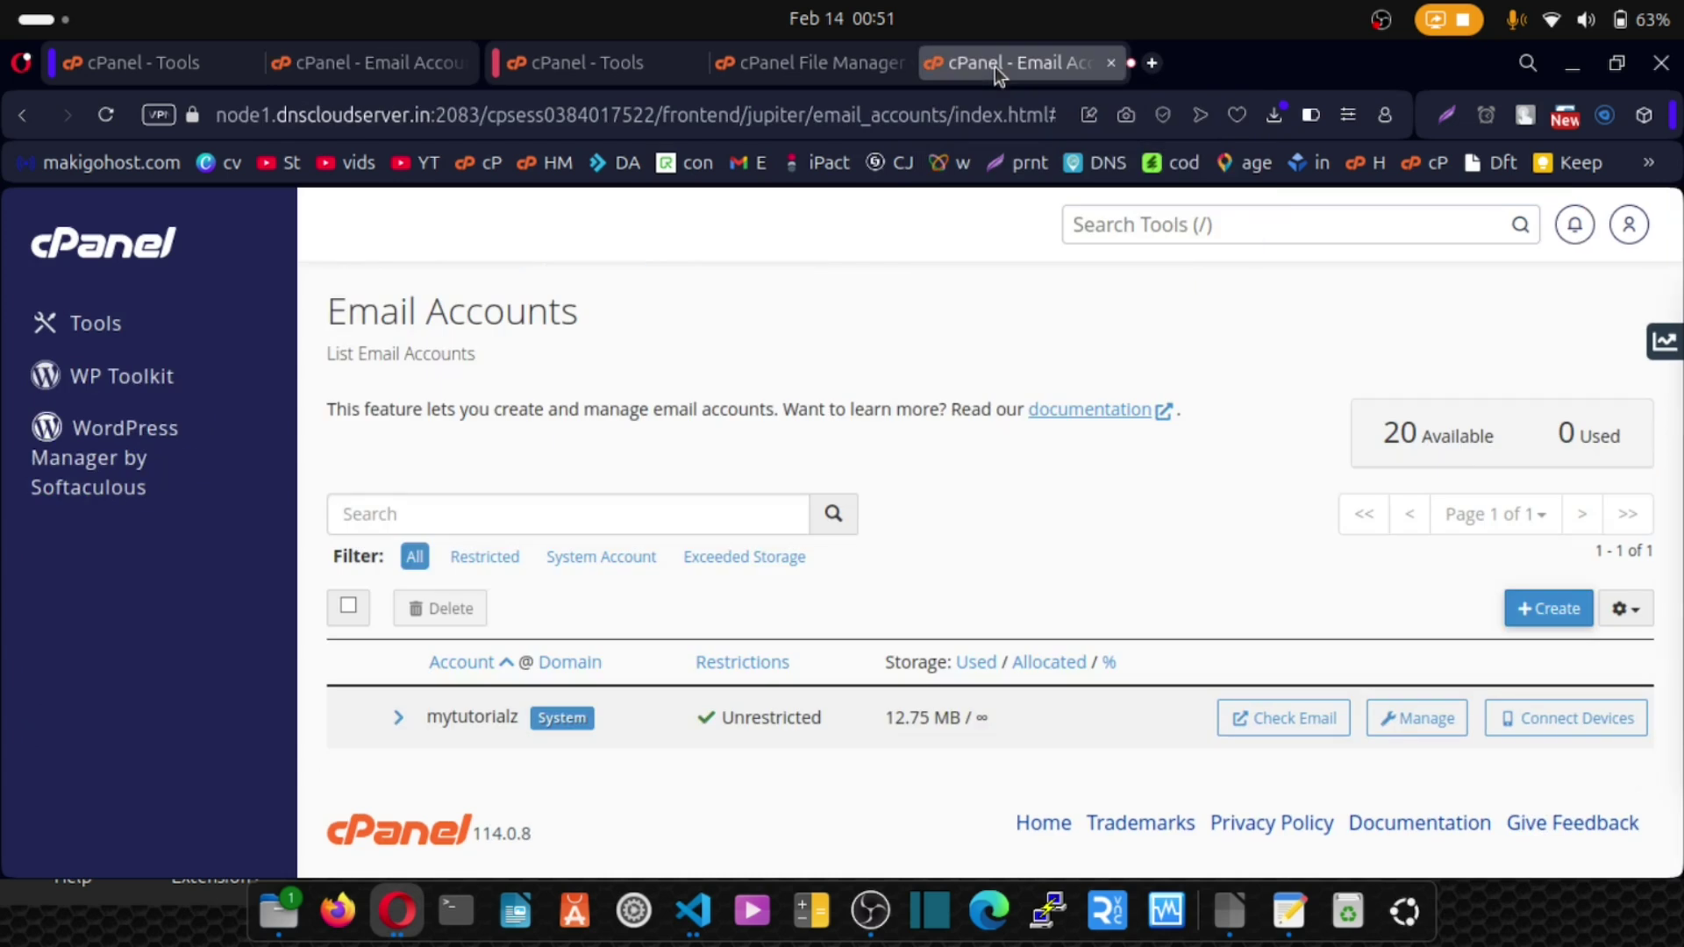
click(1548, 608)
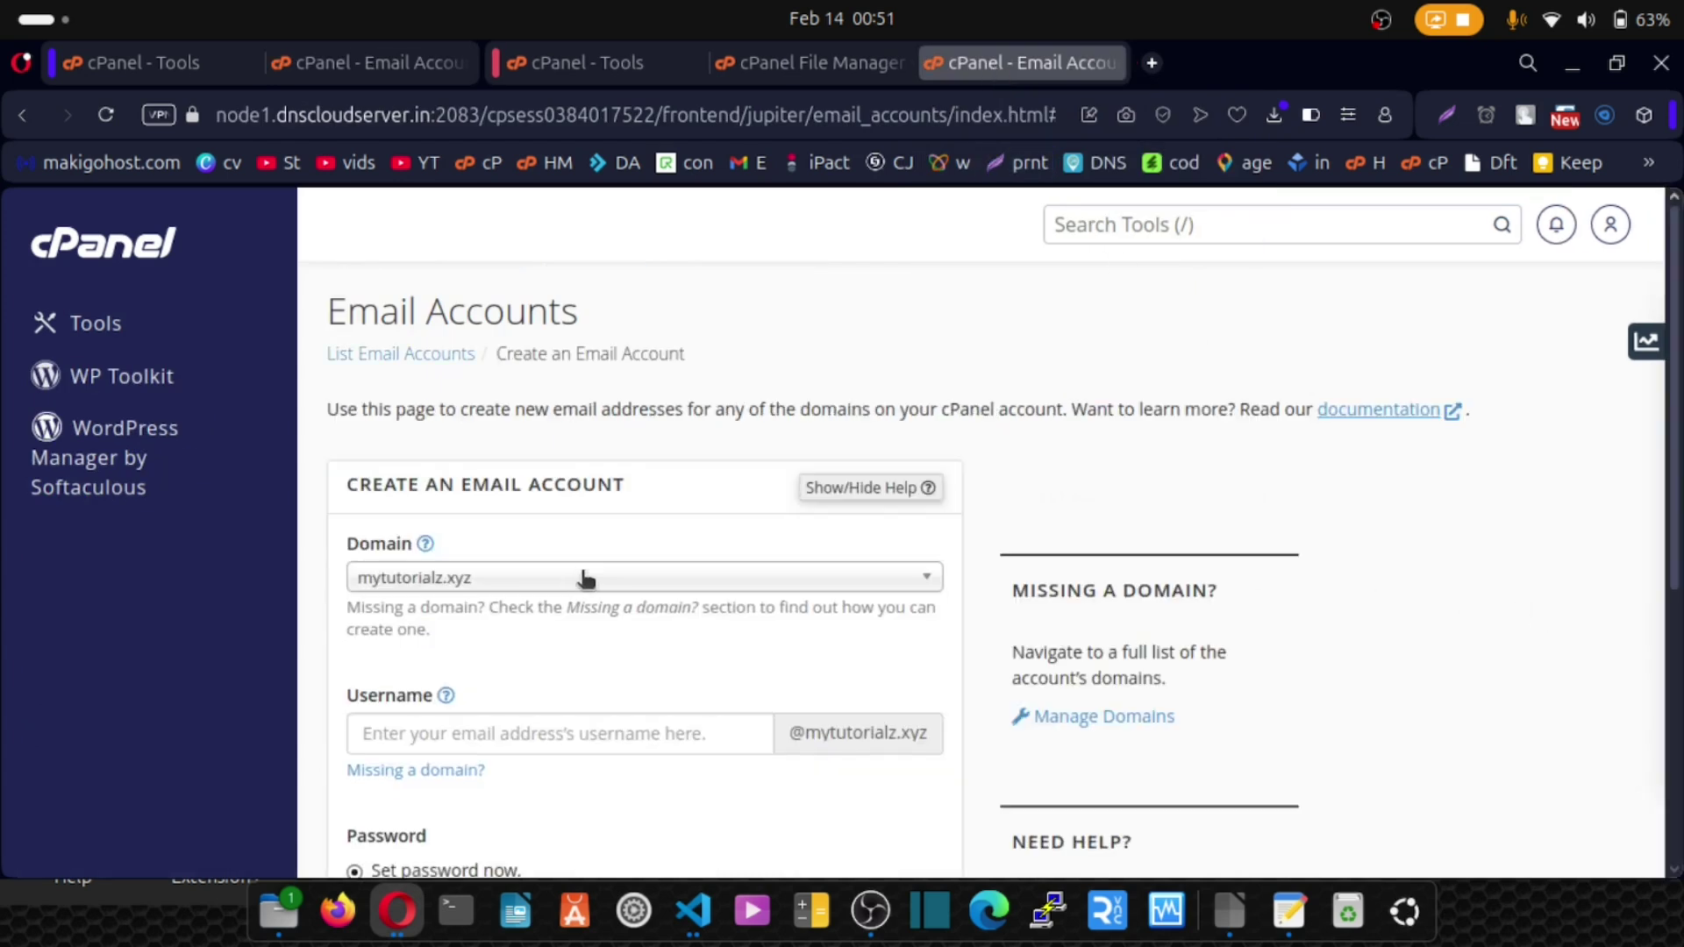
click(456, 725)
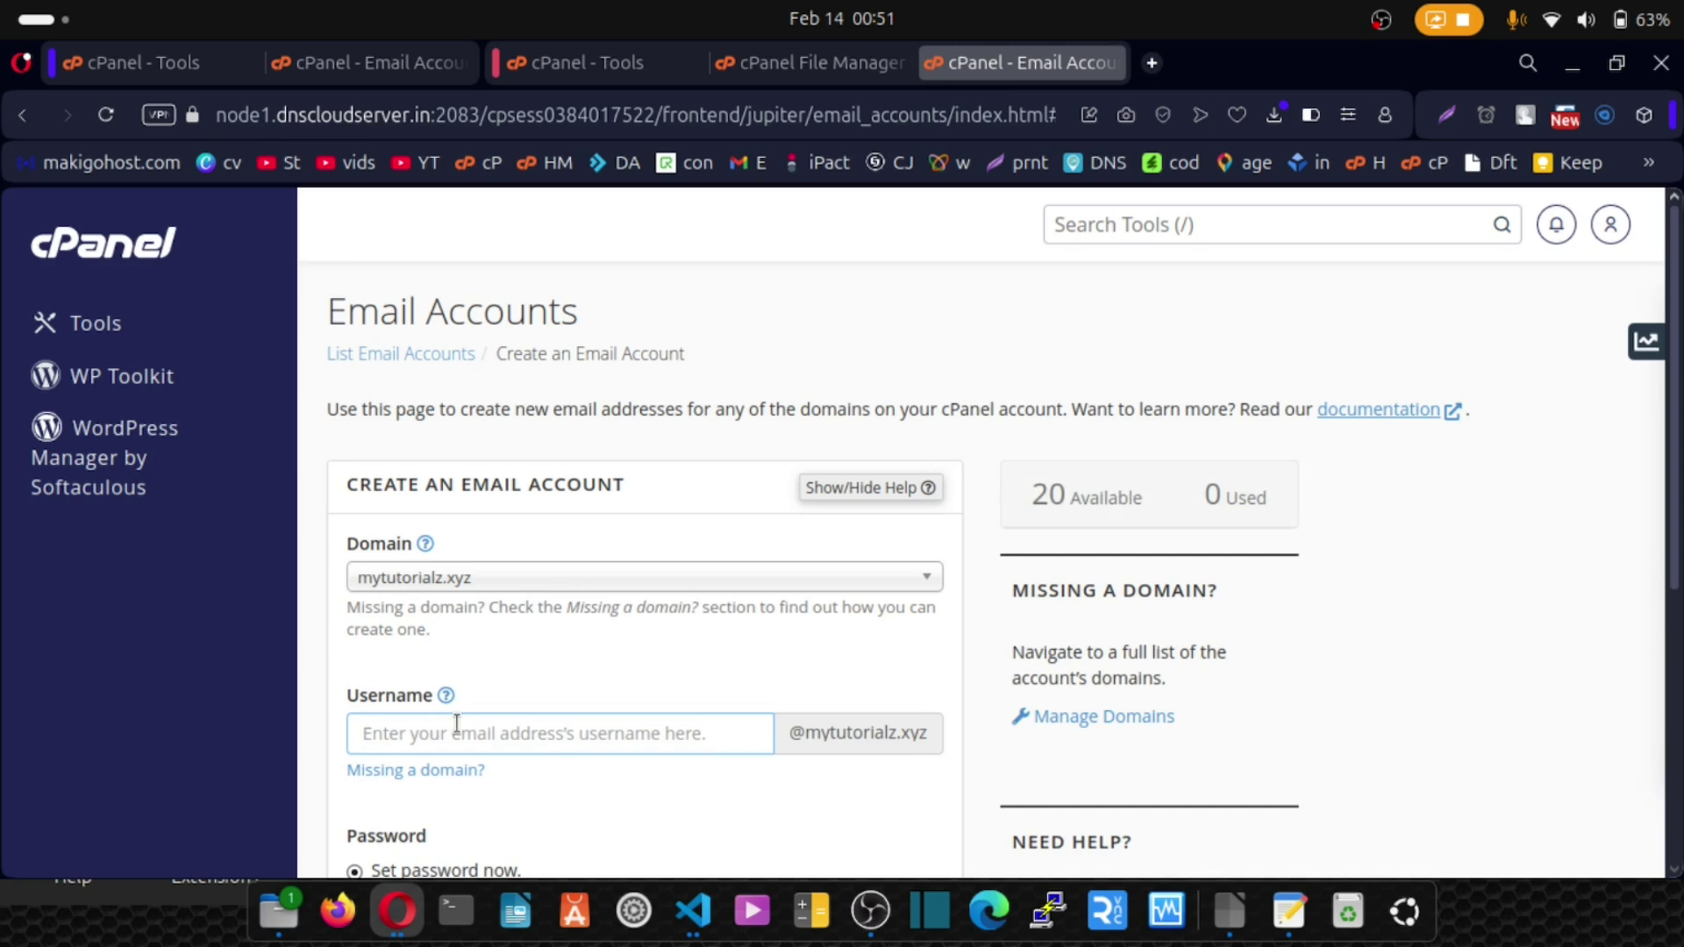
text(hi)
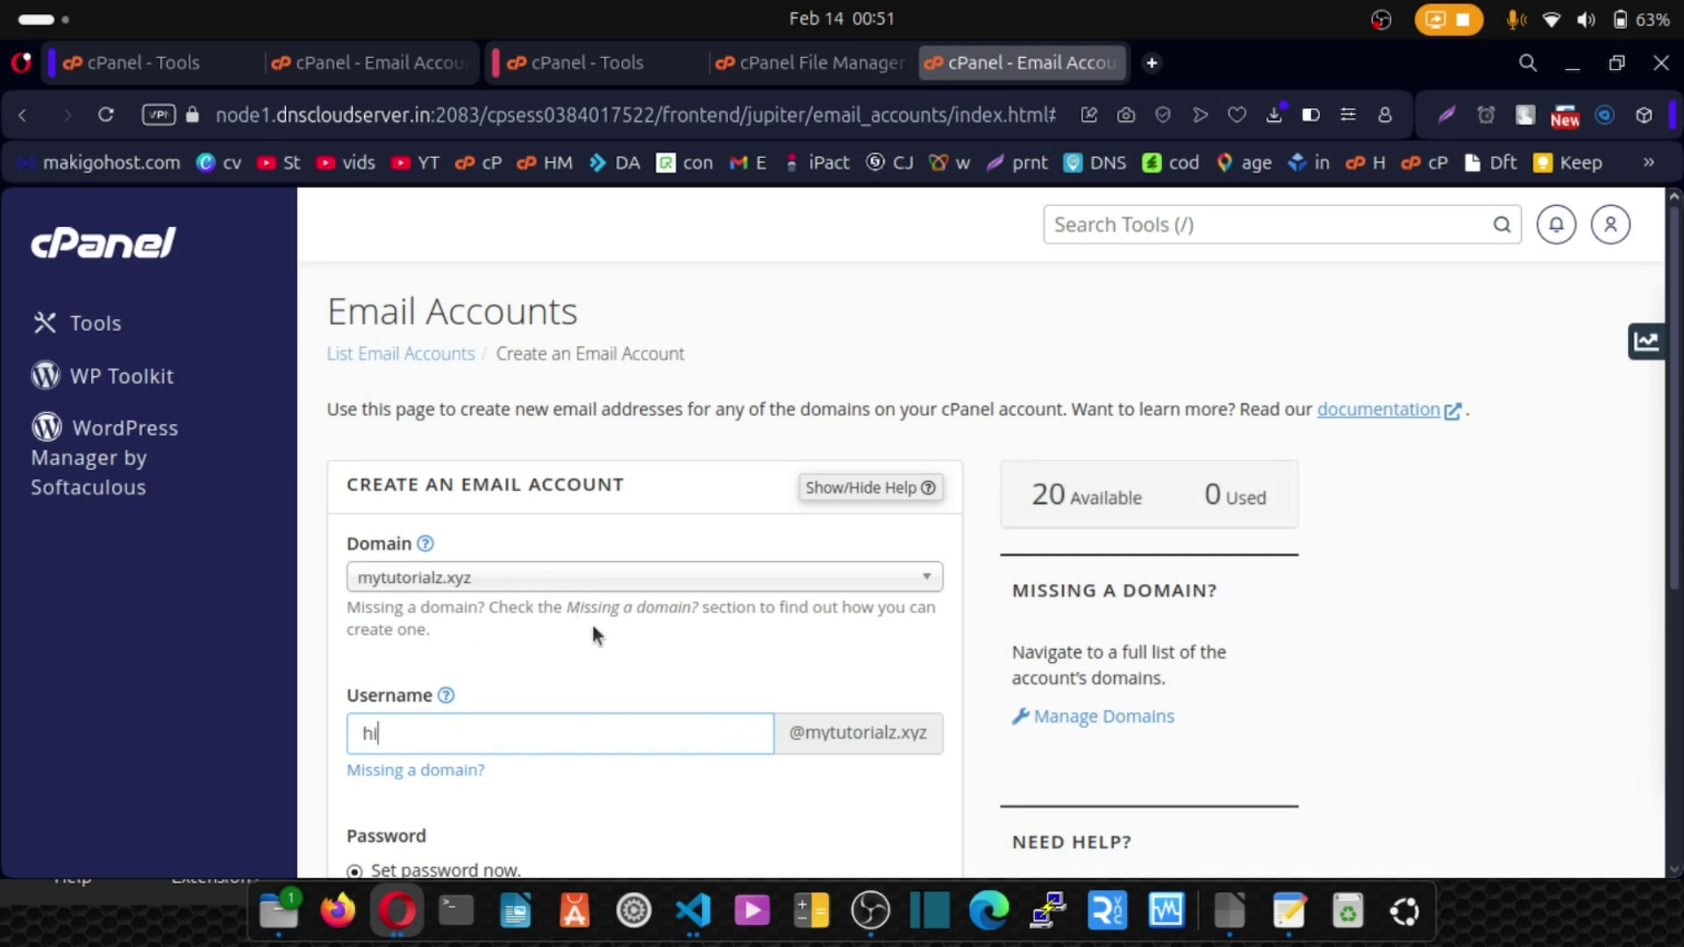
scroll(605, 636, down, 3)
click(842, 667)
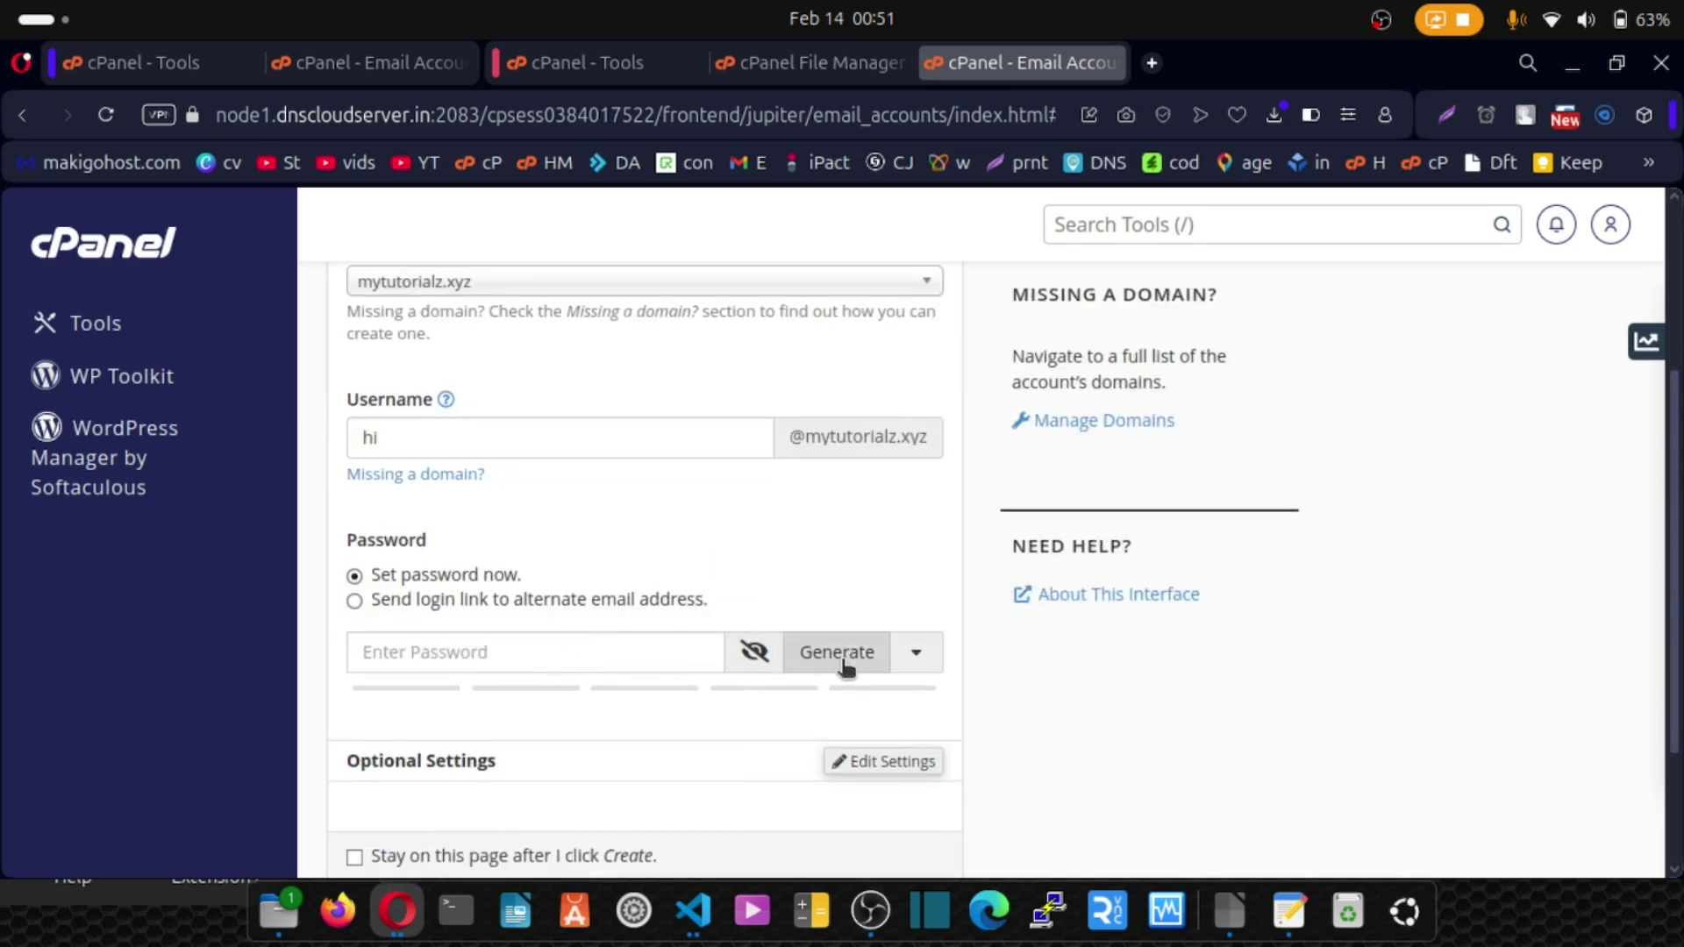
scroll(477, 714, down, 3)
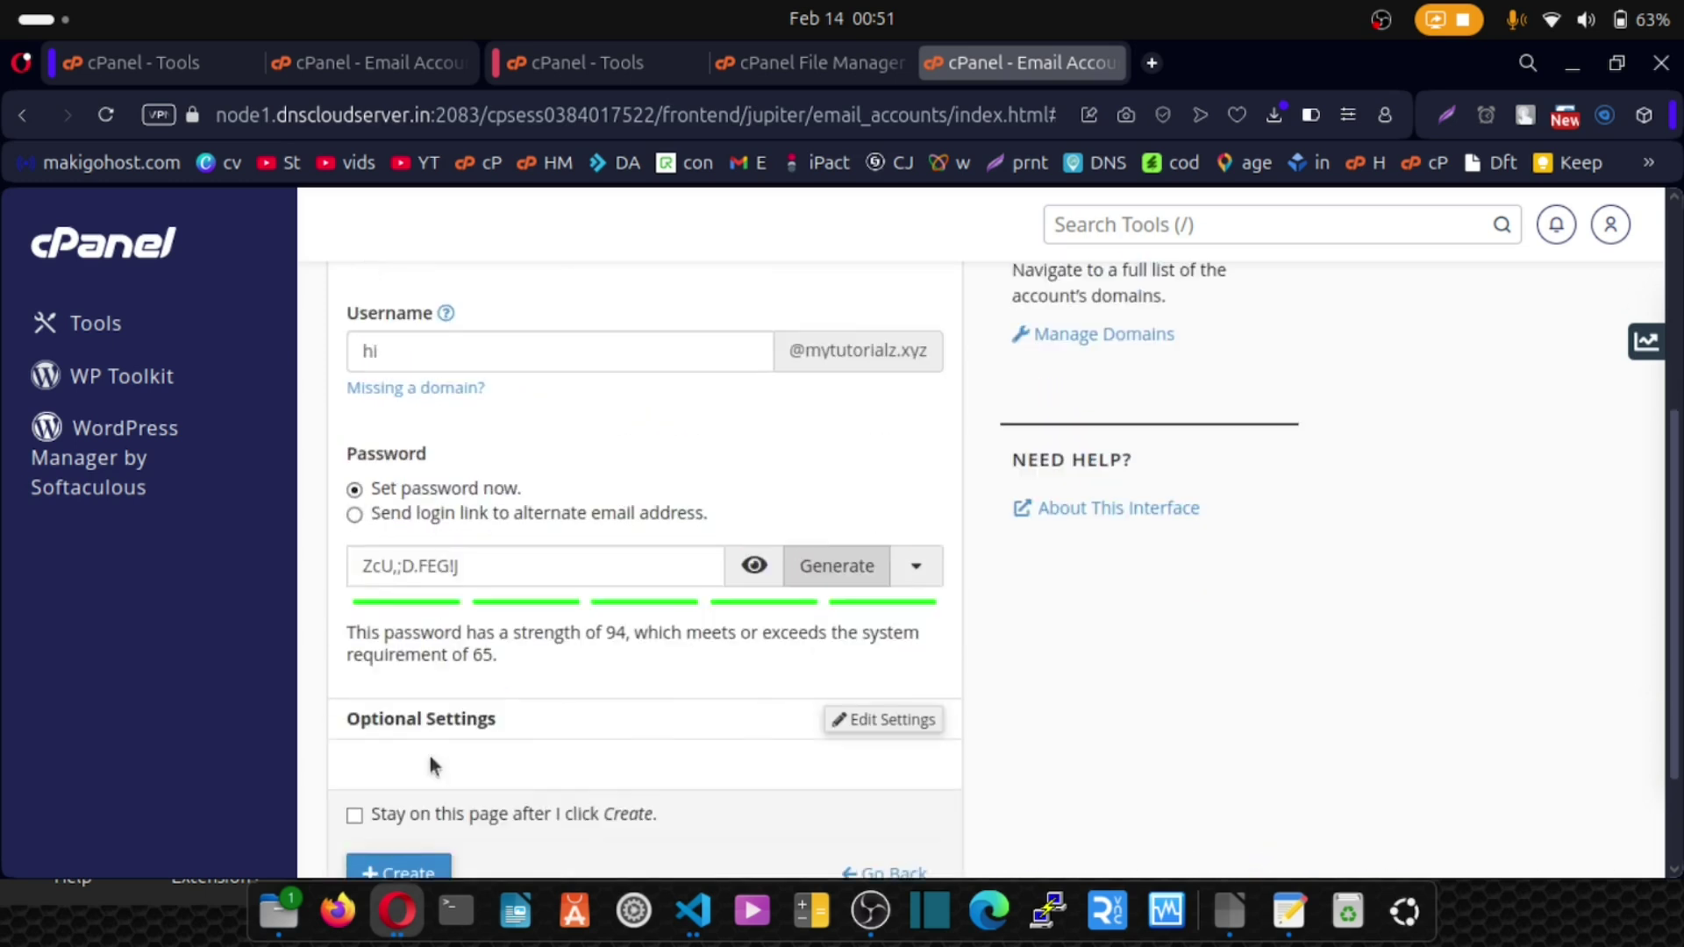
click(408, 735)
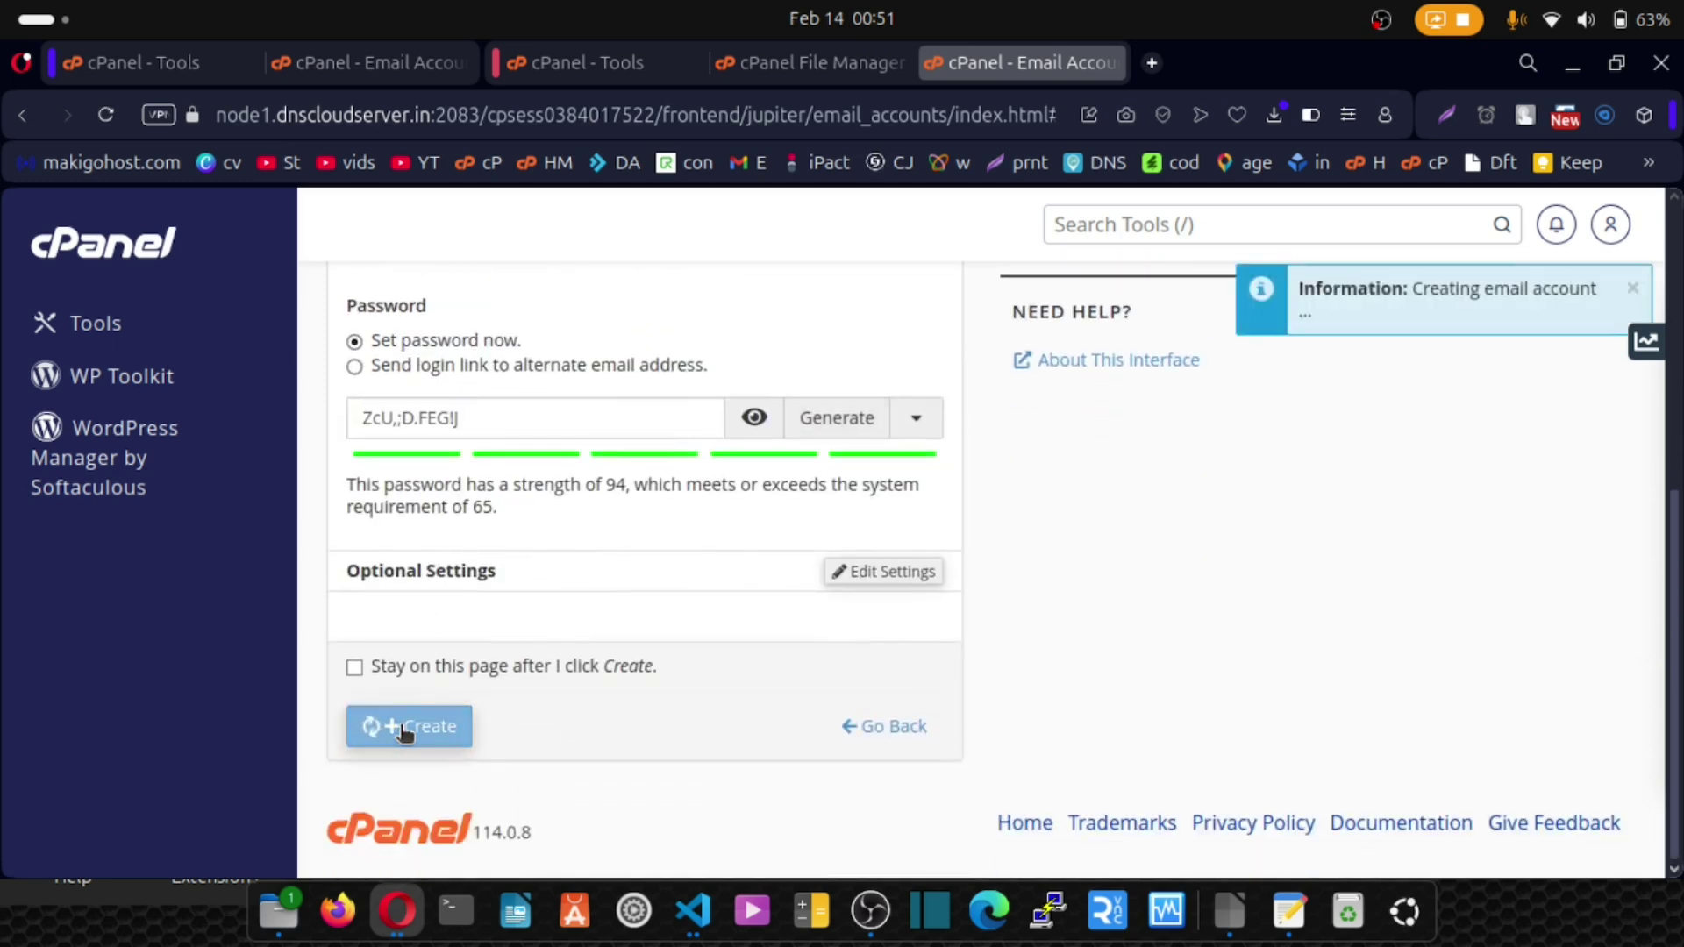
scroll(404, 733, down, 2)
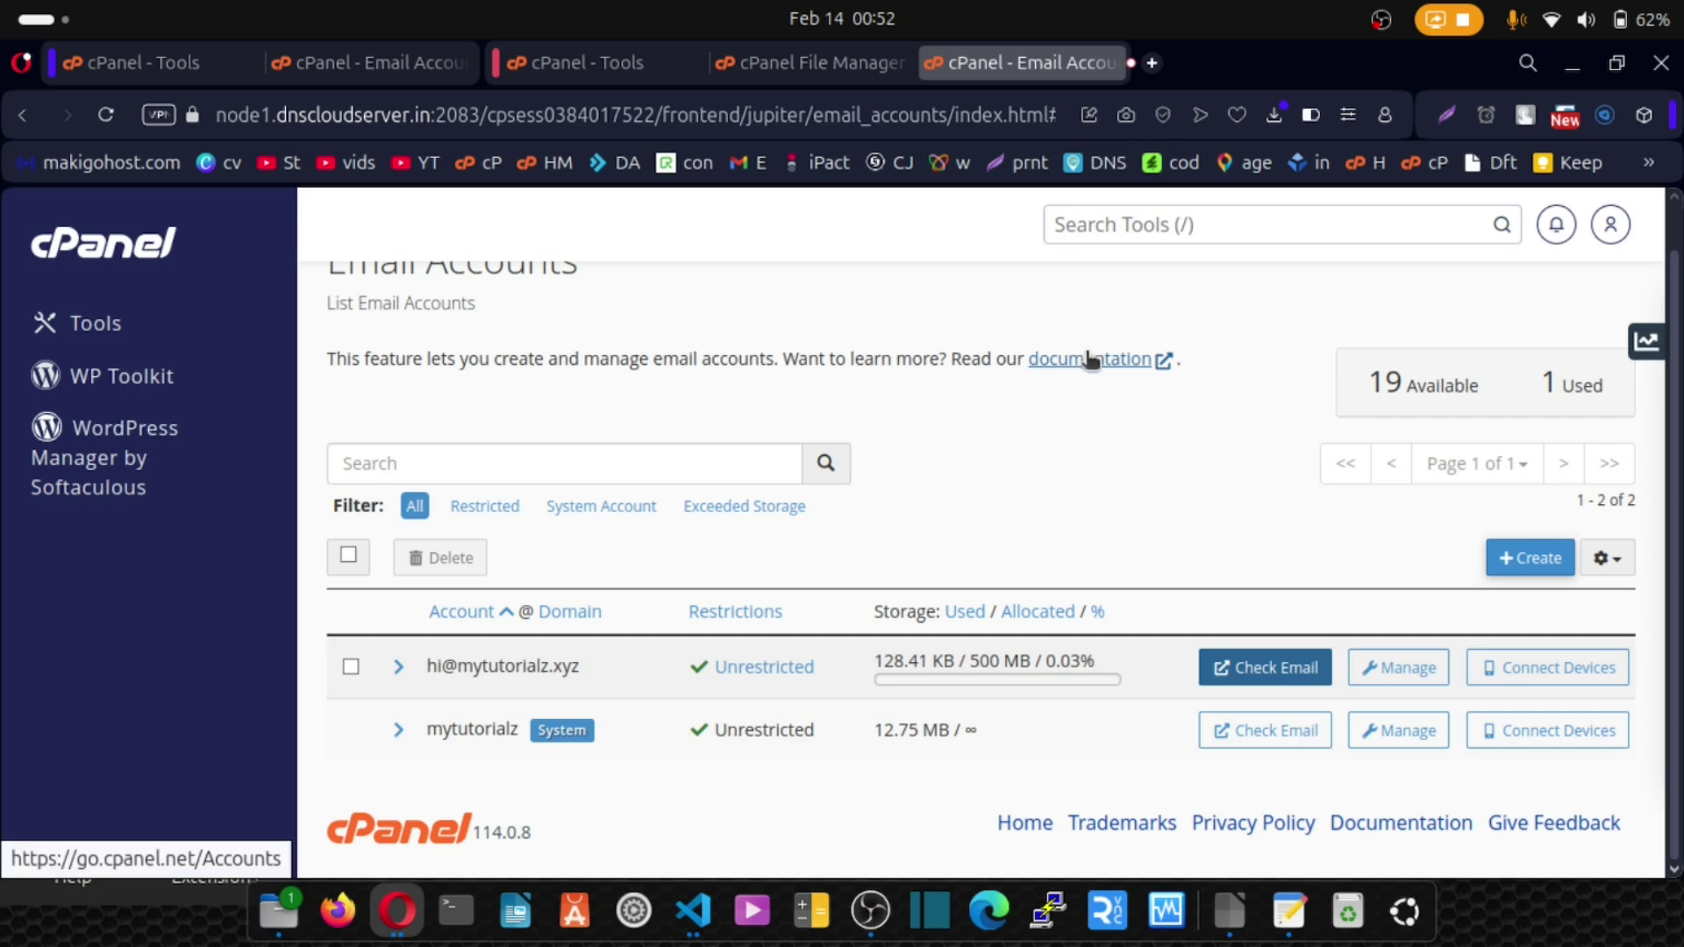
click(1503, 560)
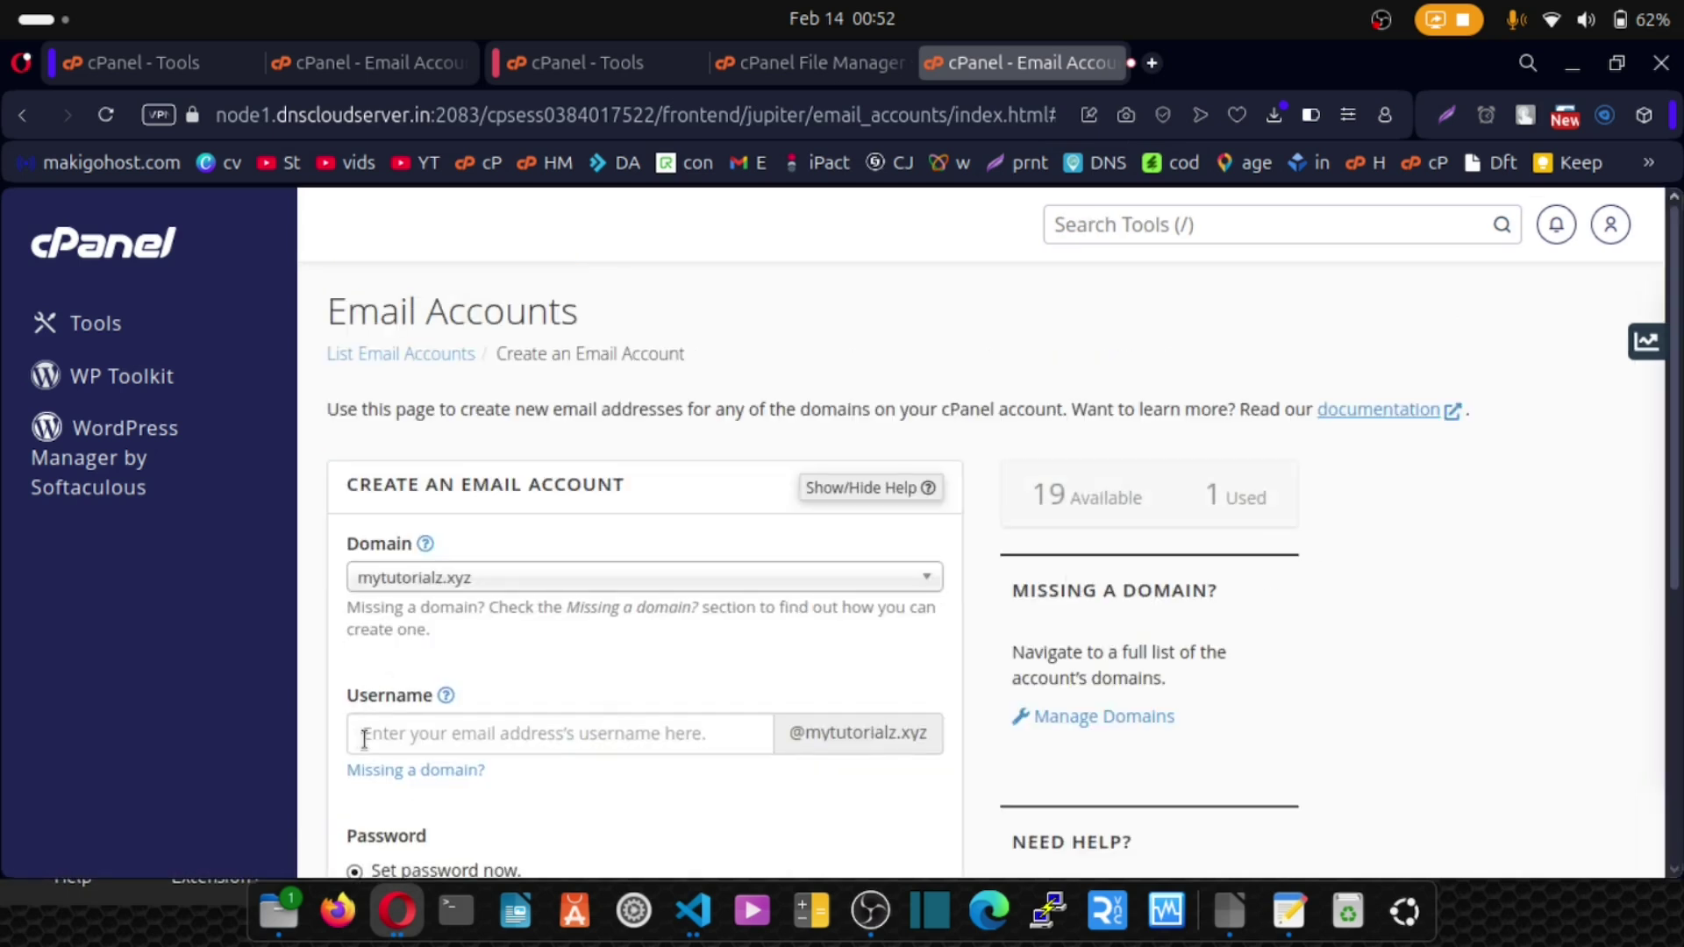
Create the admin mailbox with a generated password, copying the name from the old server's list.
click(333, 70)
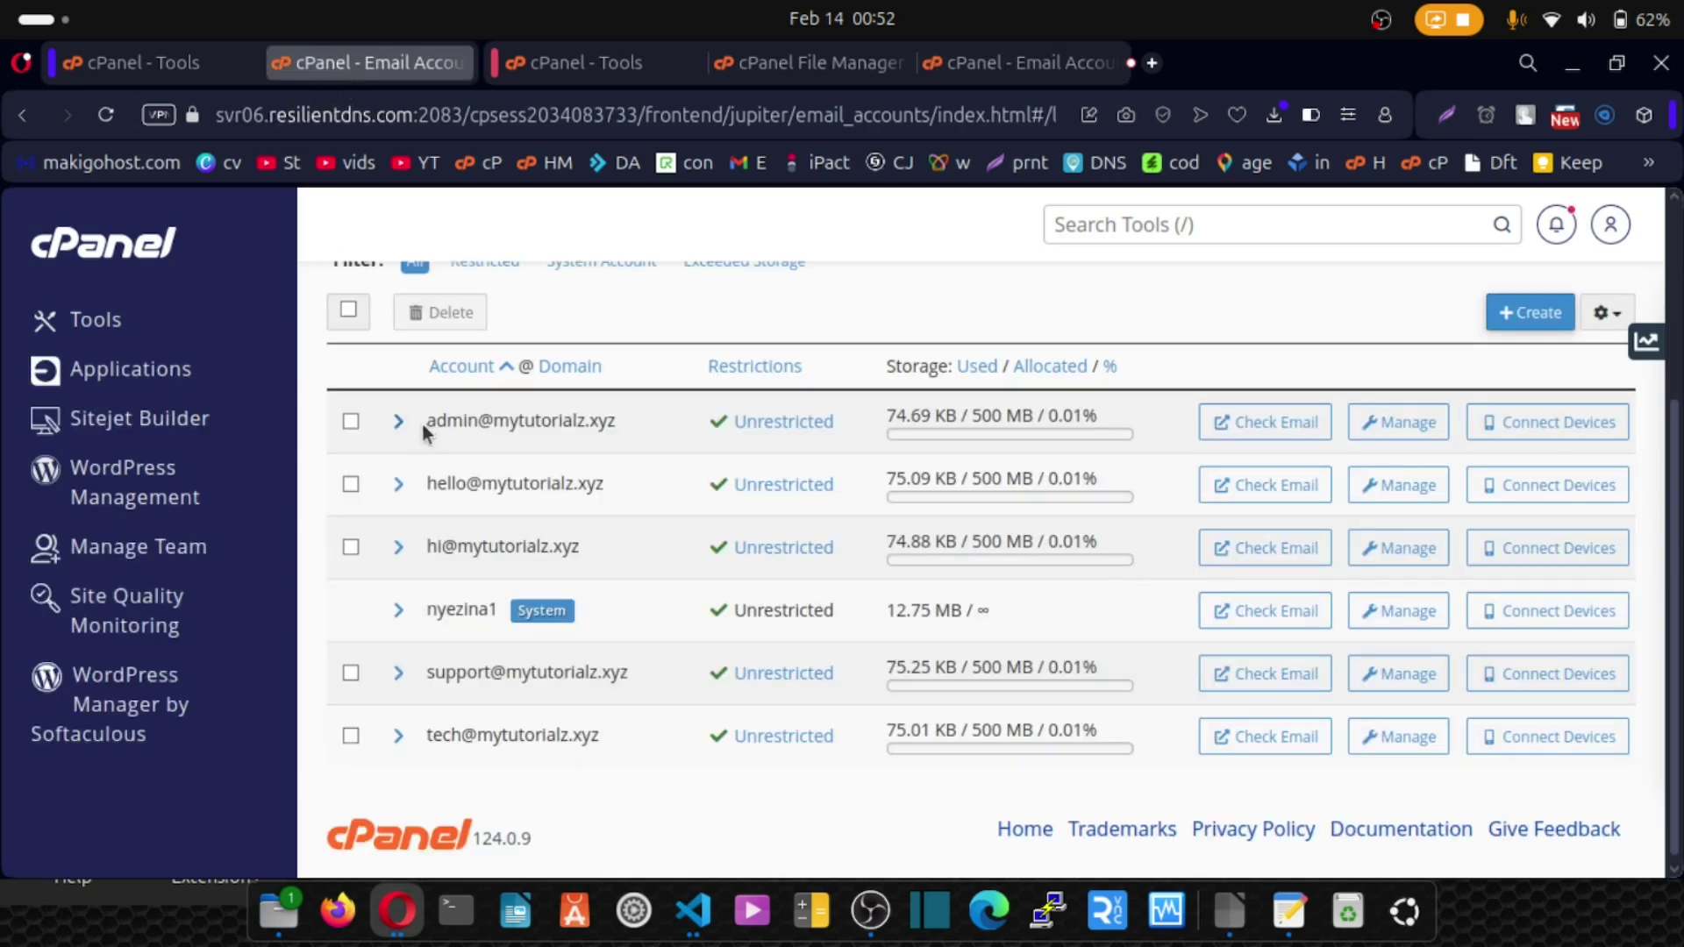
double_click(476, 421)
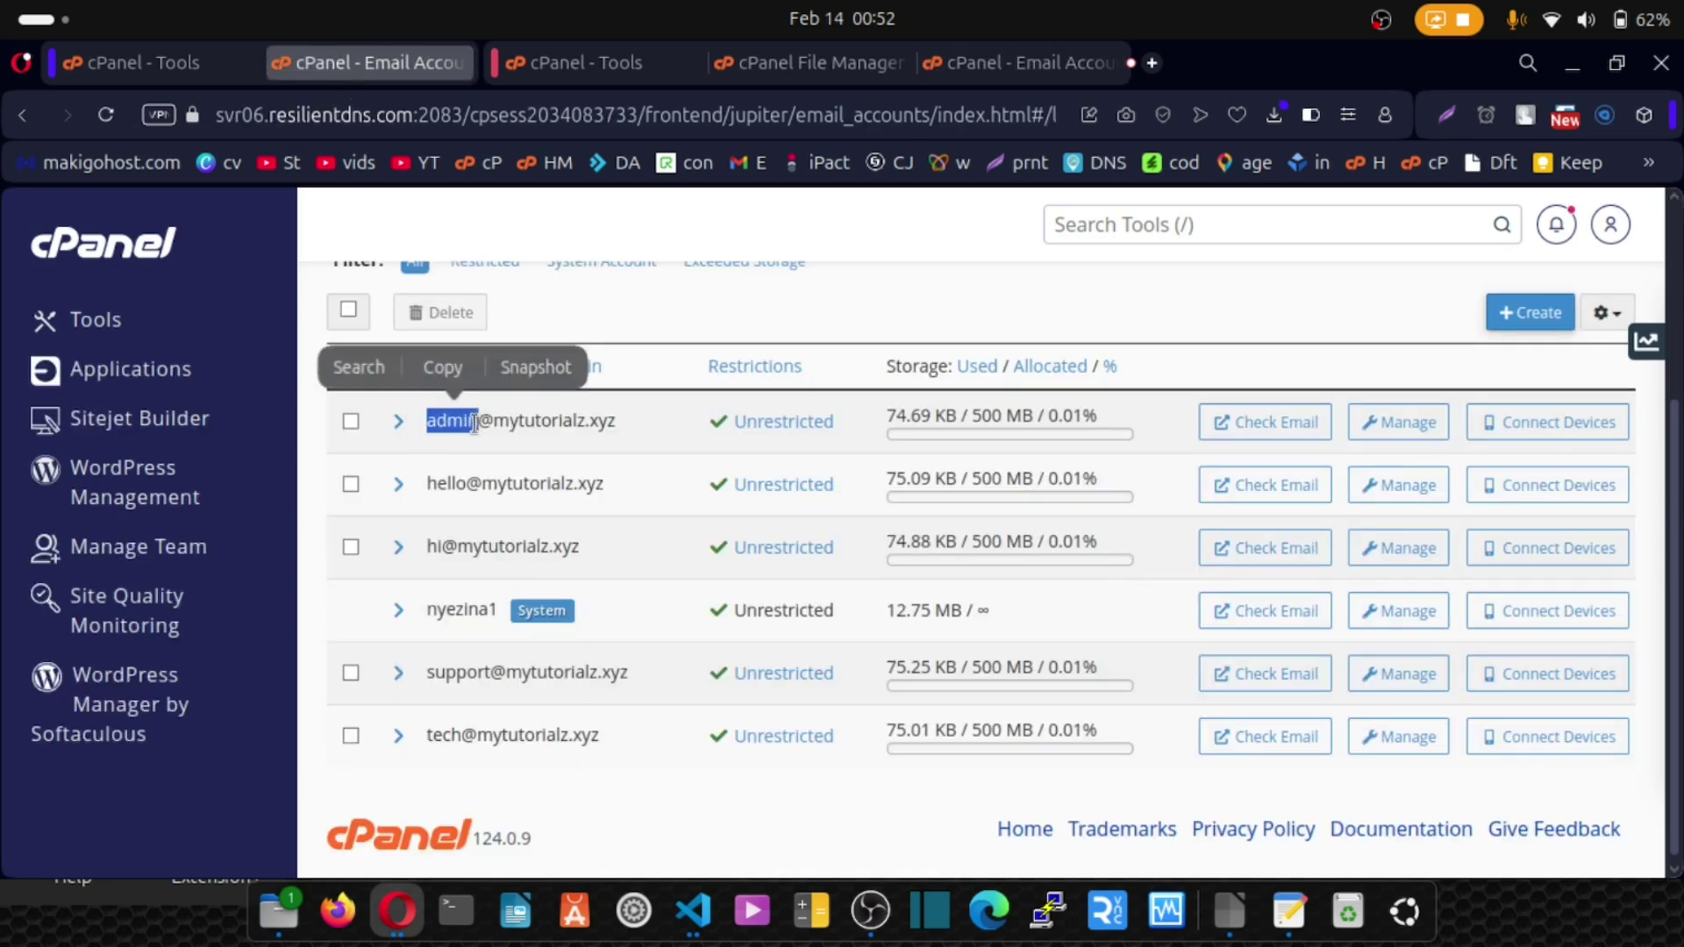
click(444, 366)
click(1001, 67)
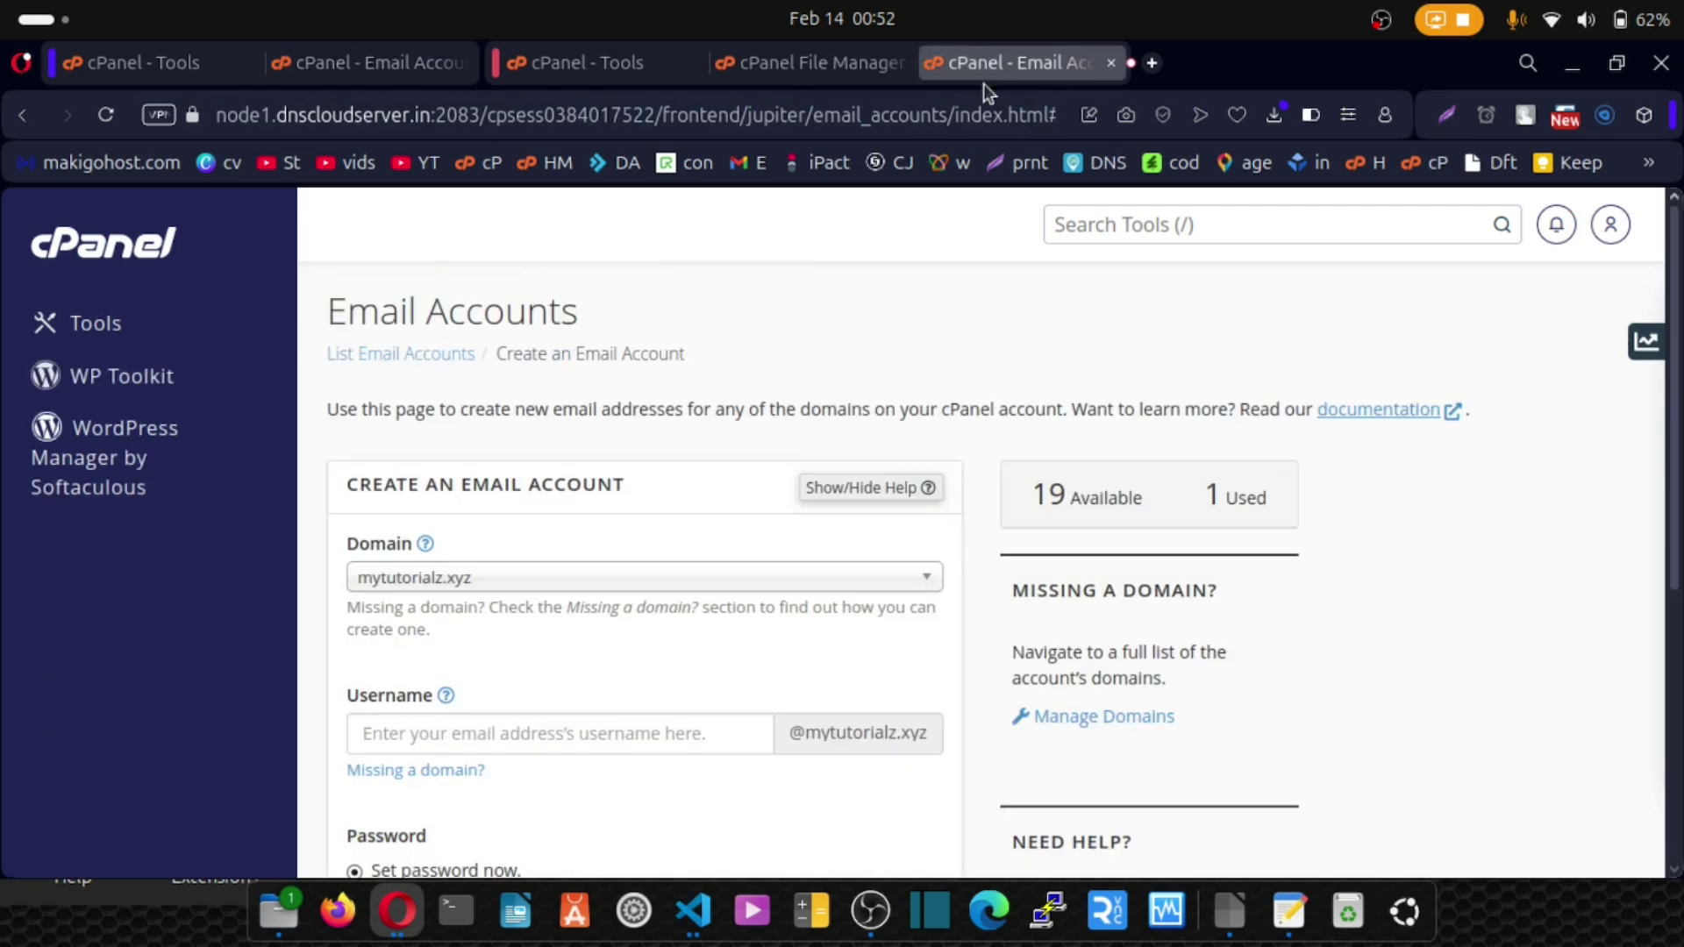
click(429, 739)
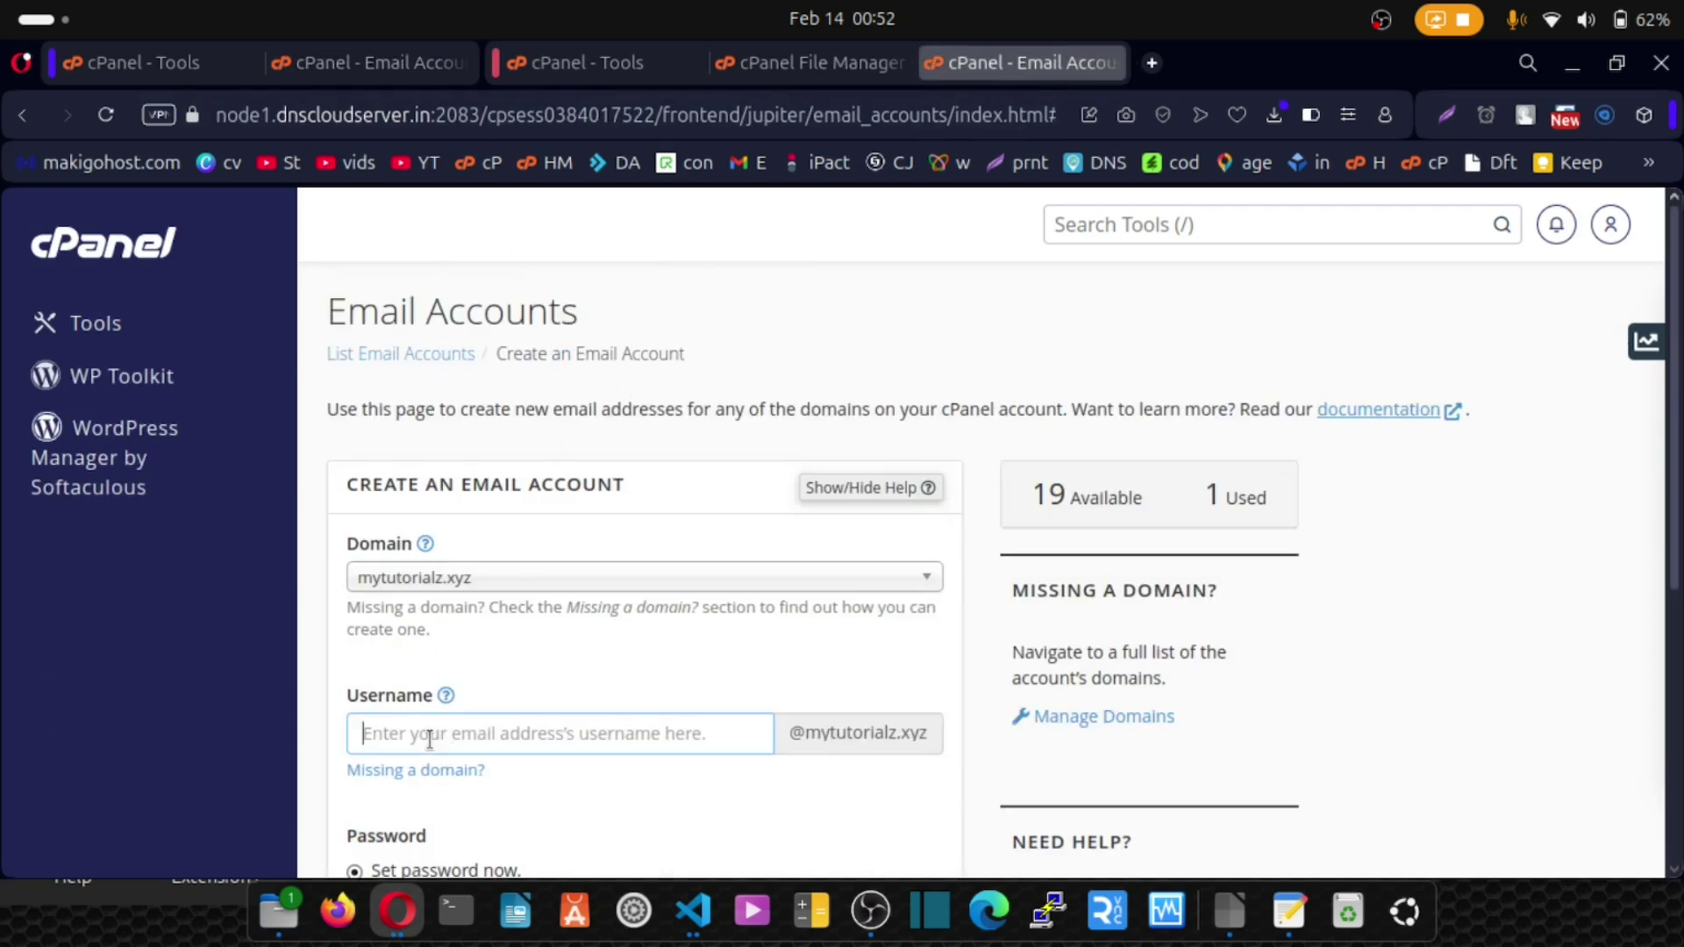
key(ctrl+v)
scroll(608, 632, down, 3)
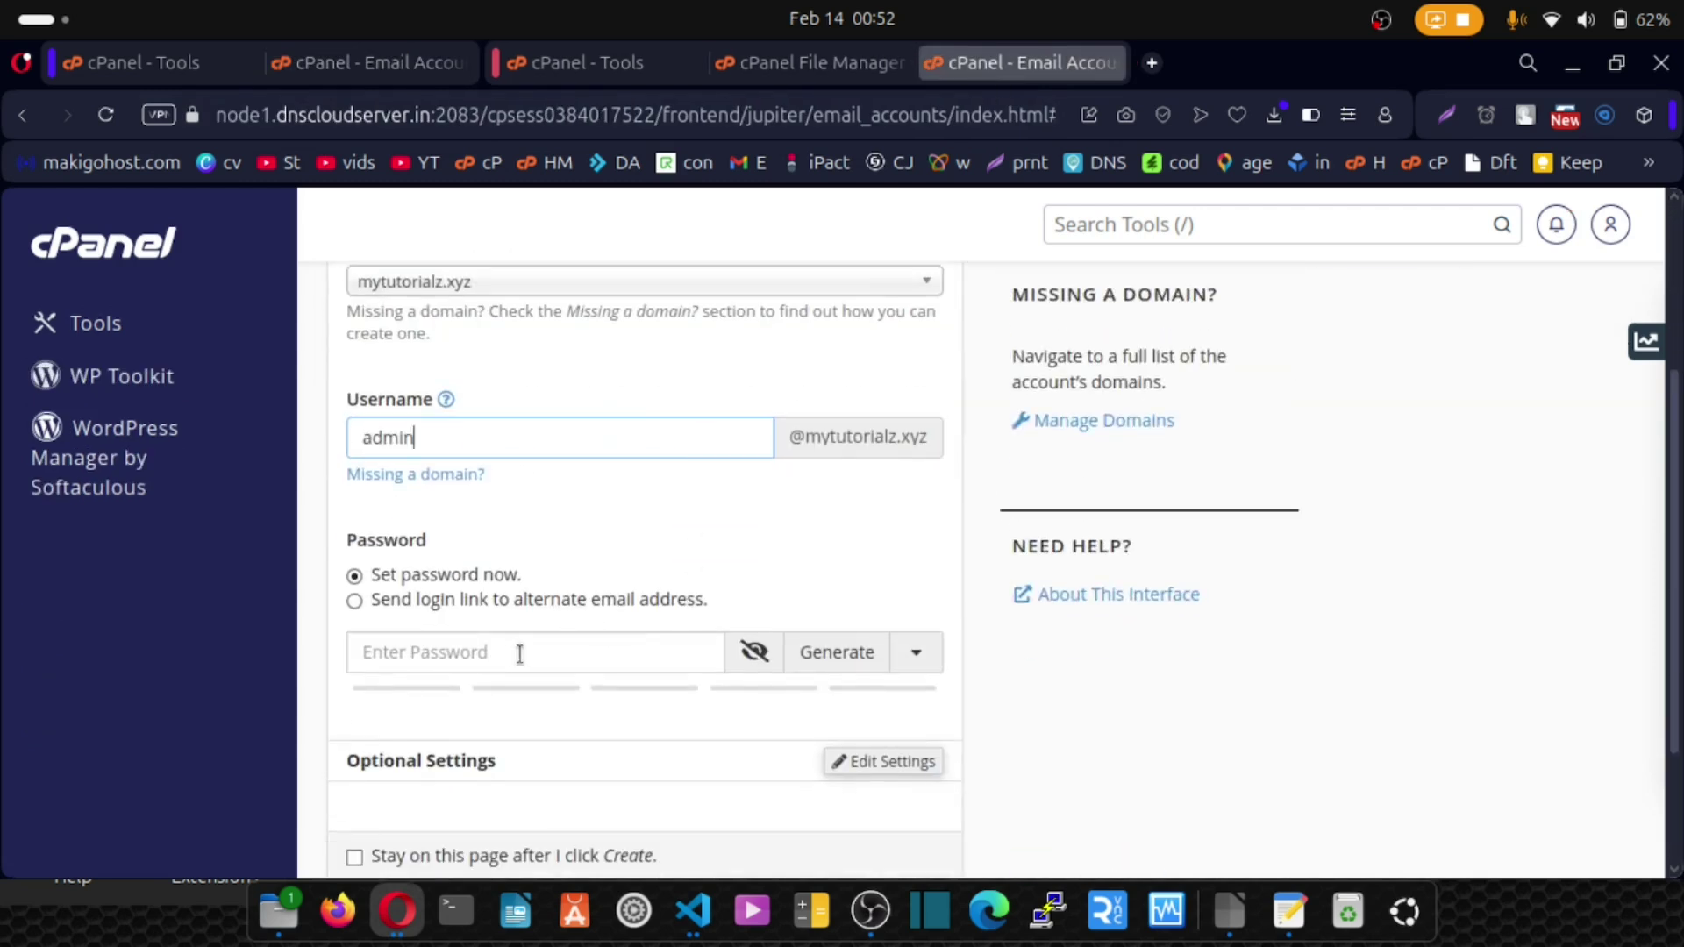
click(812, 658)
scroll(482, 666, down, 3)
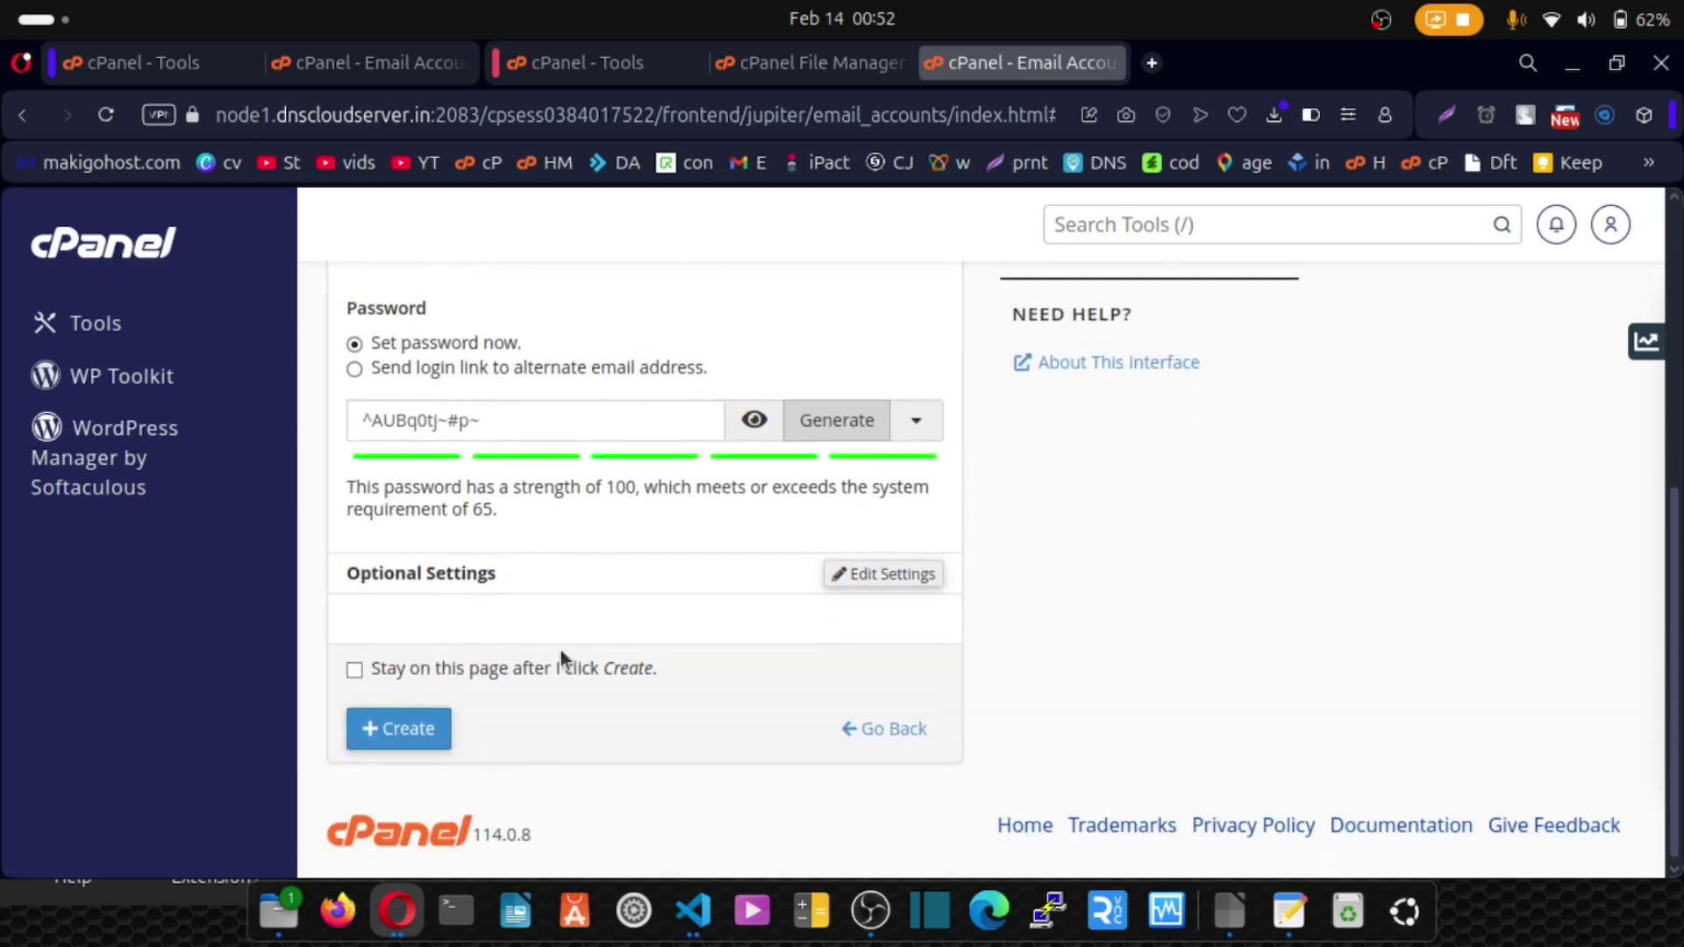
click(420, 729)
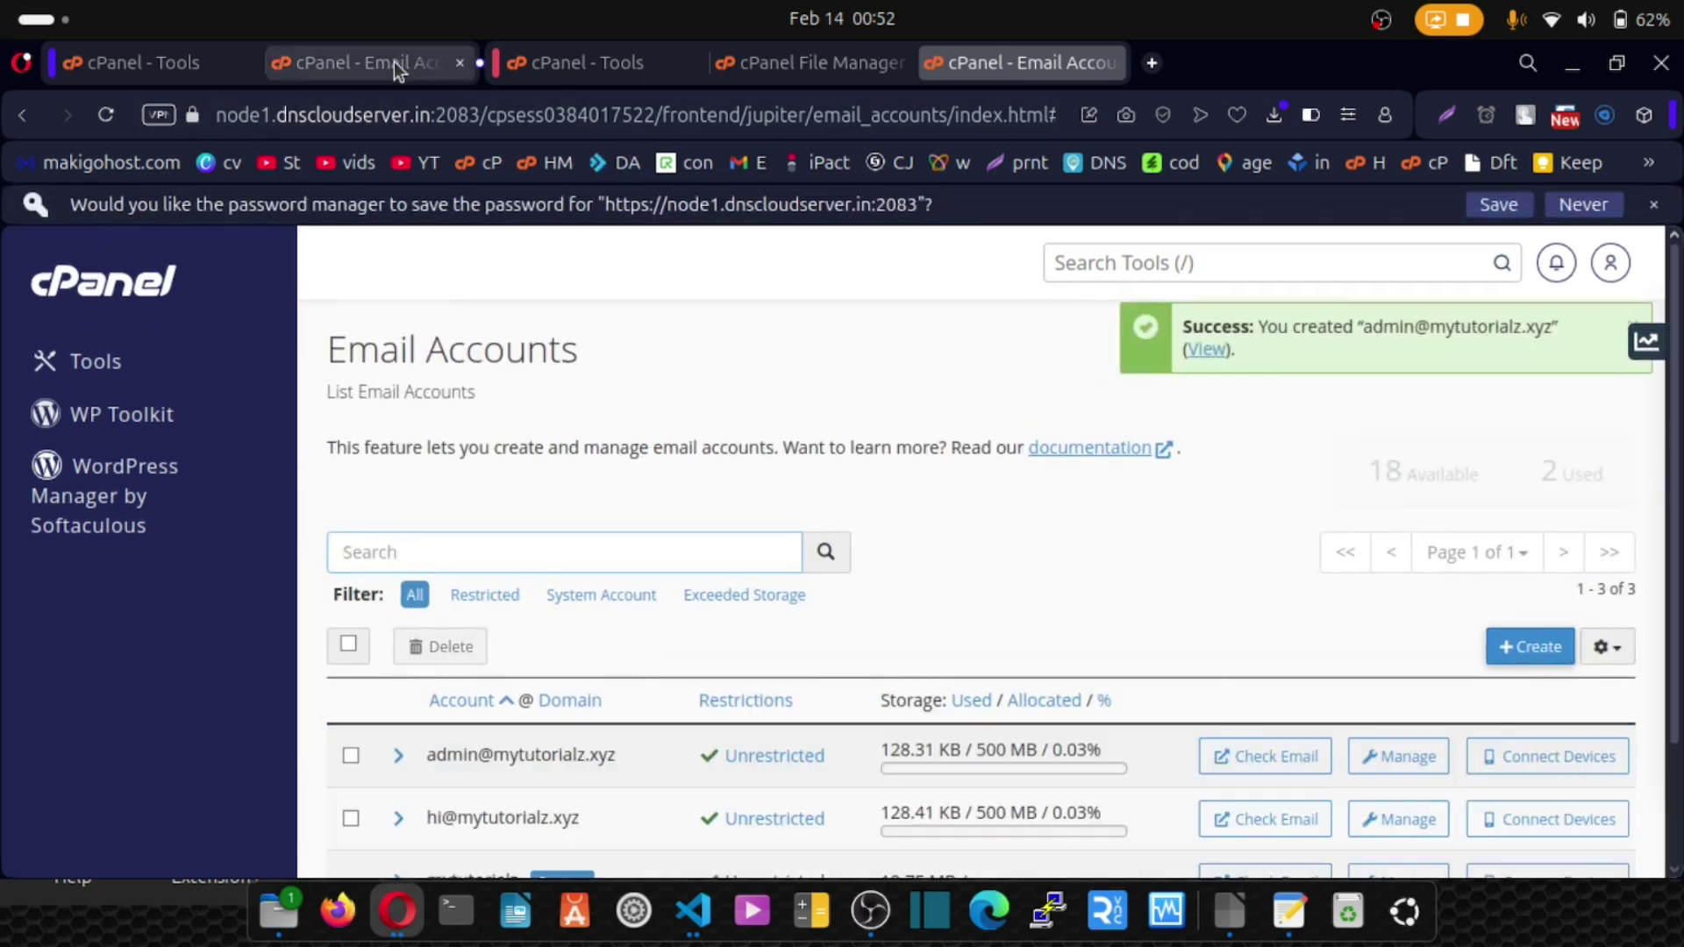
Create the hello mailbox with a generated strong password.
click(393, 61)
drag(426, 484, 468, 483)
click(449, 429)
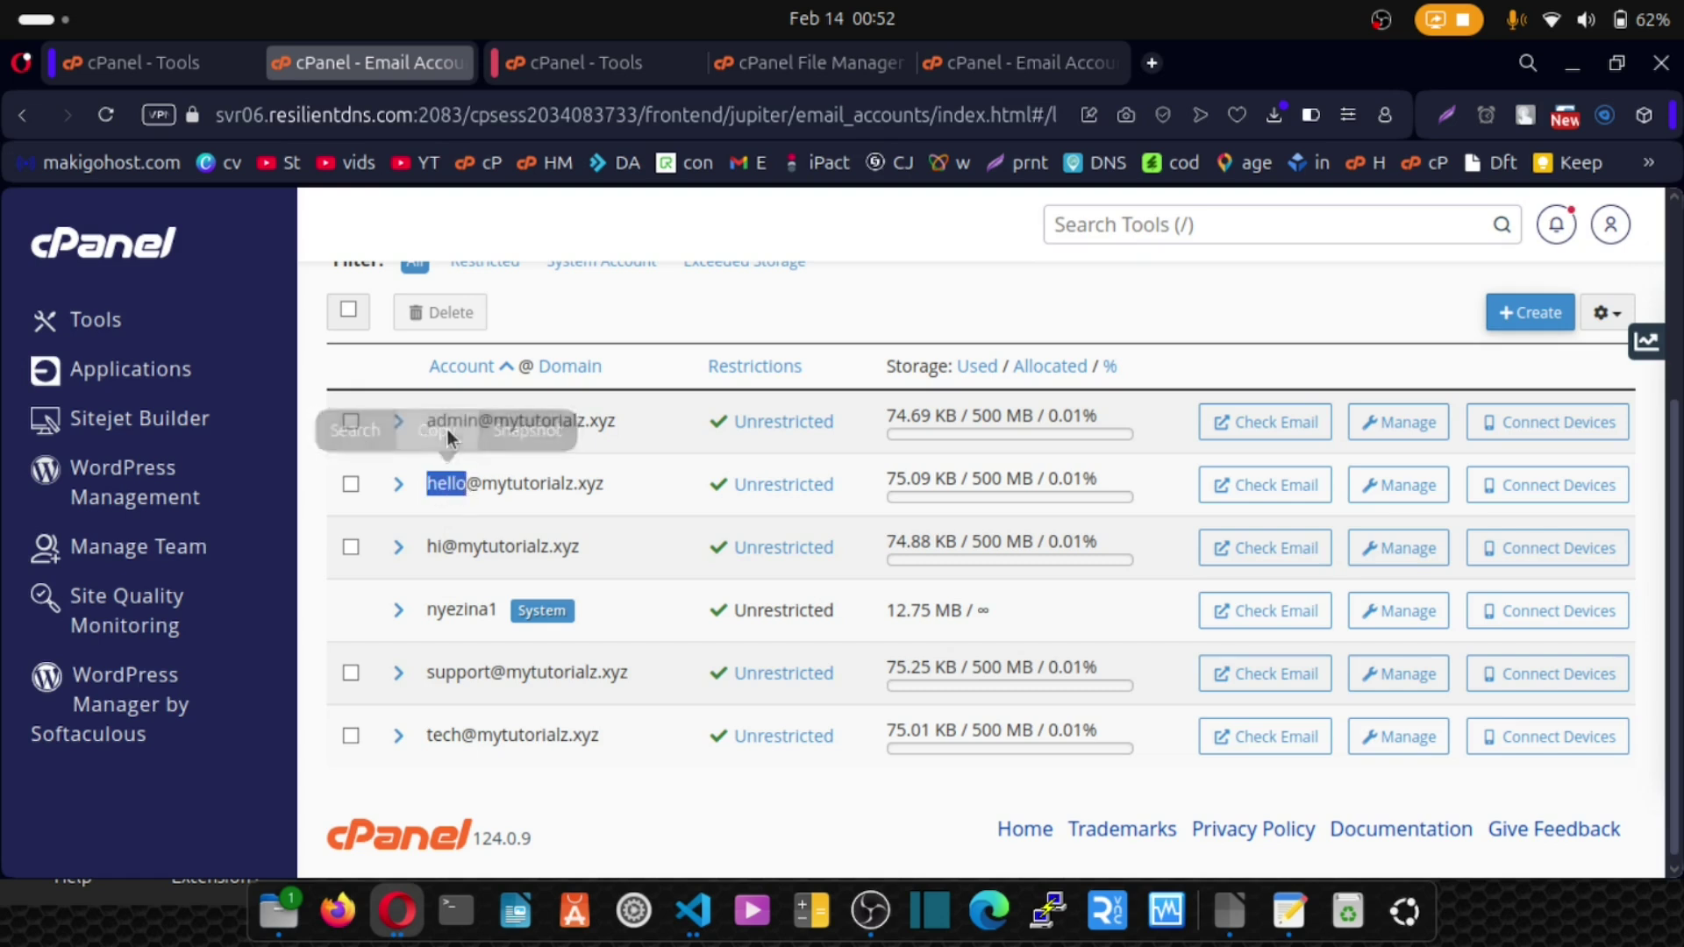
click(977, 61)
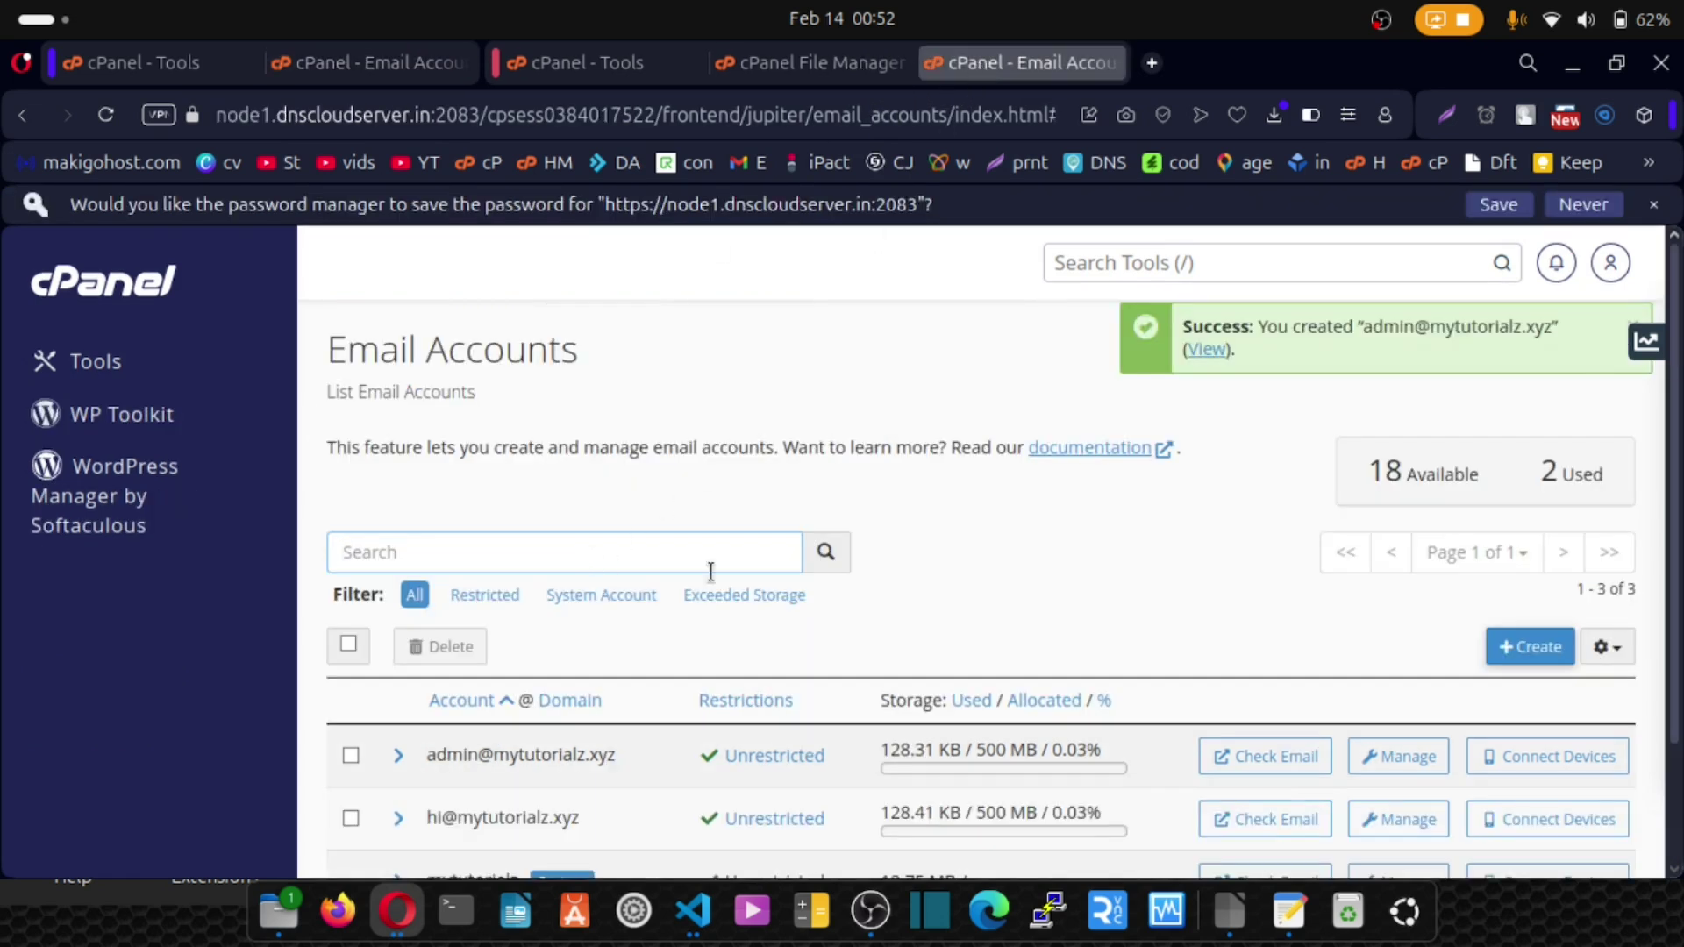
click(1507, 651)
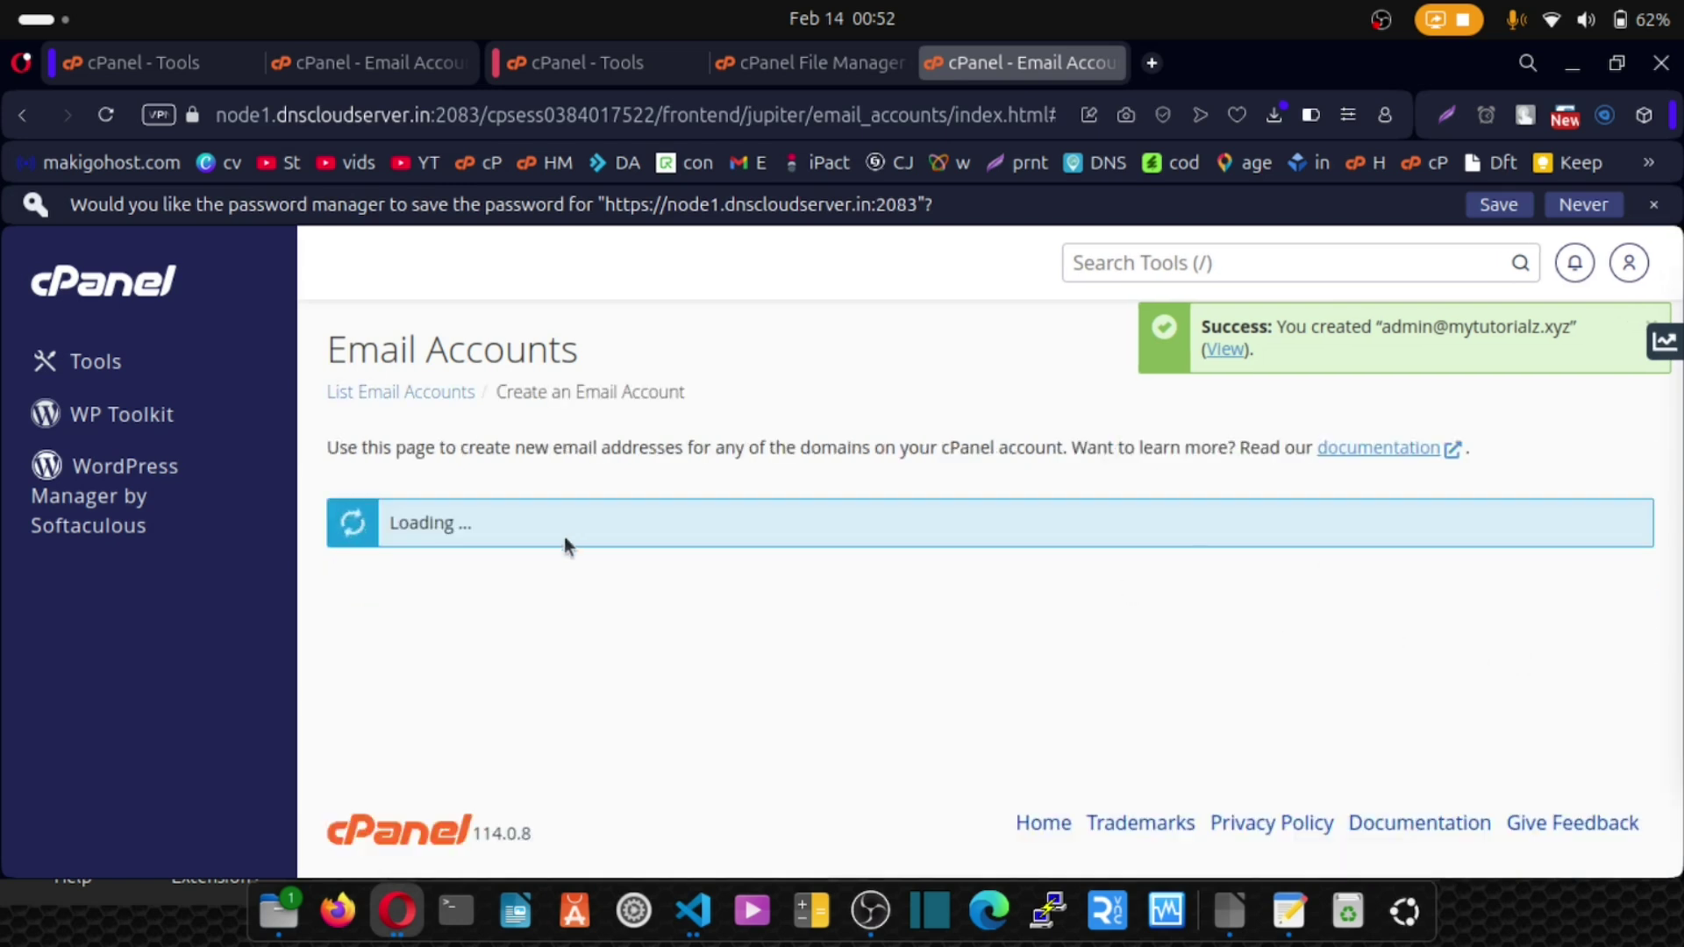
click(446, 769)
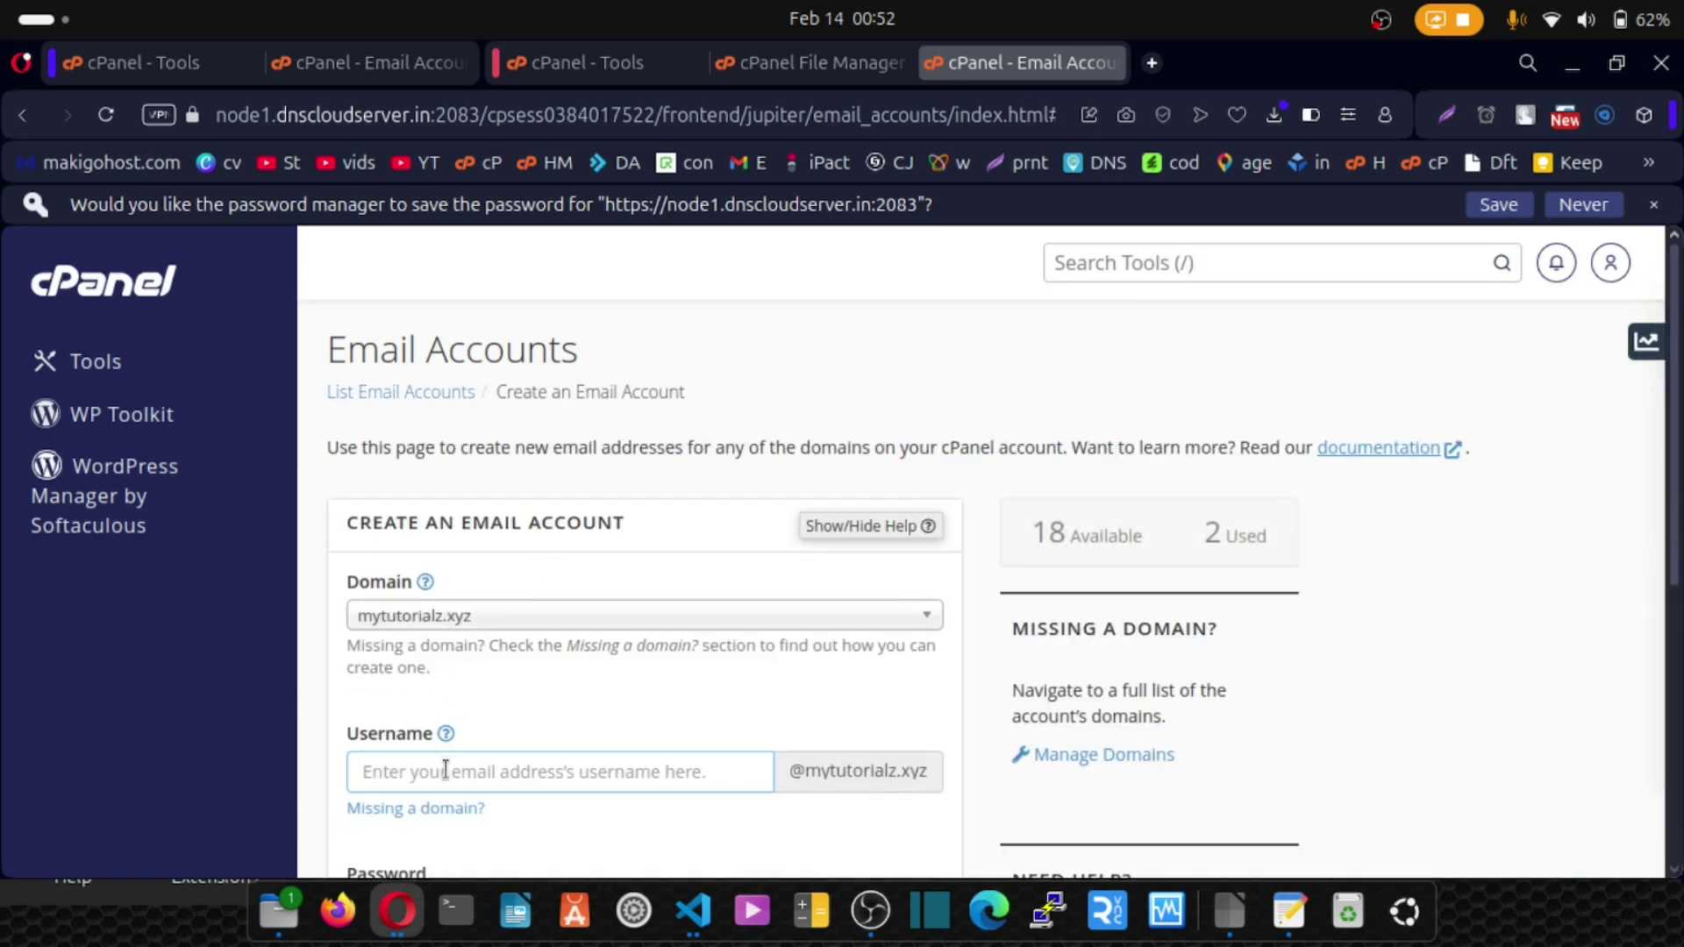
text(hello)
scroll(602, 701, down, 3)
click(822, 698)
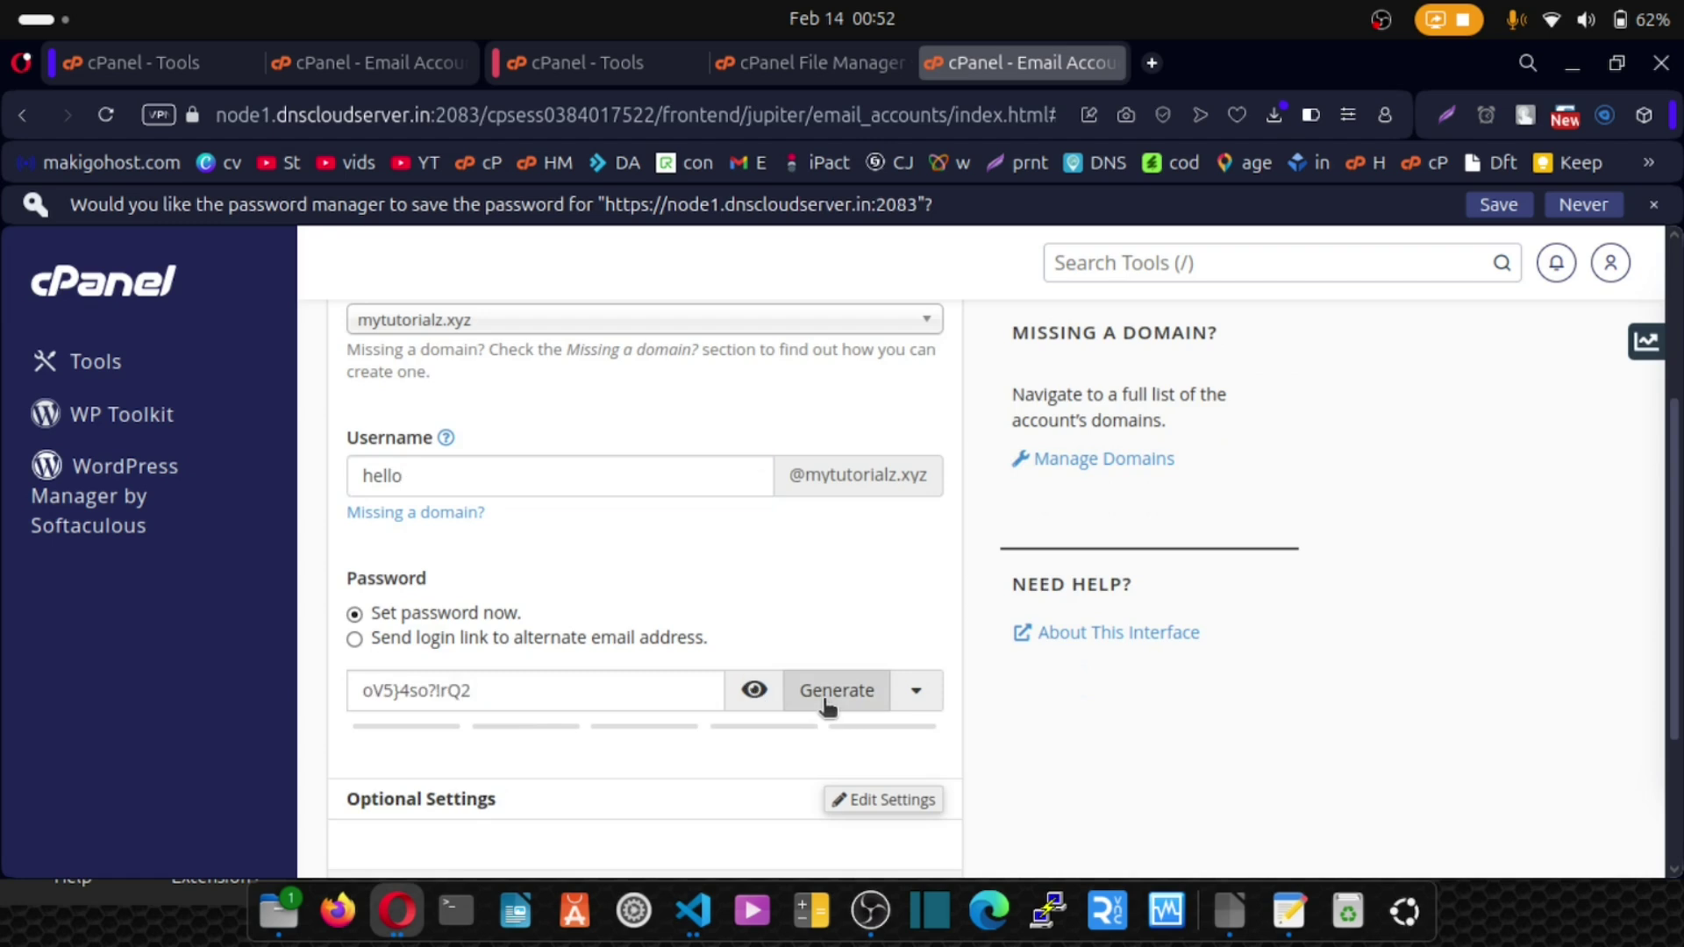
scroll(633, 688, down, 2)
click(413, 770)
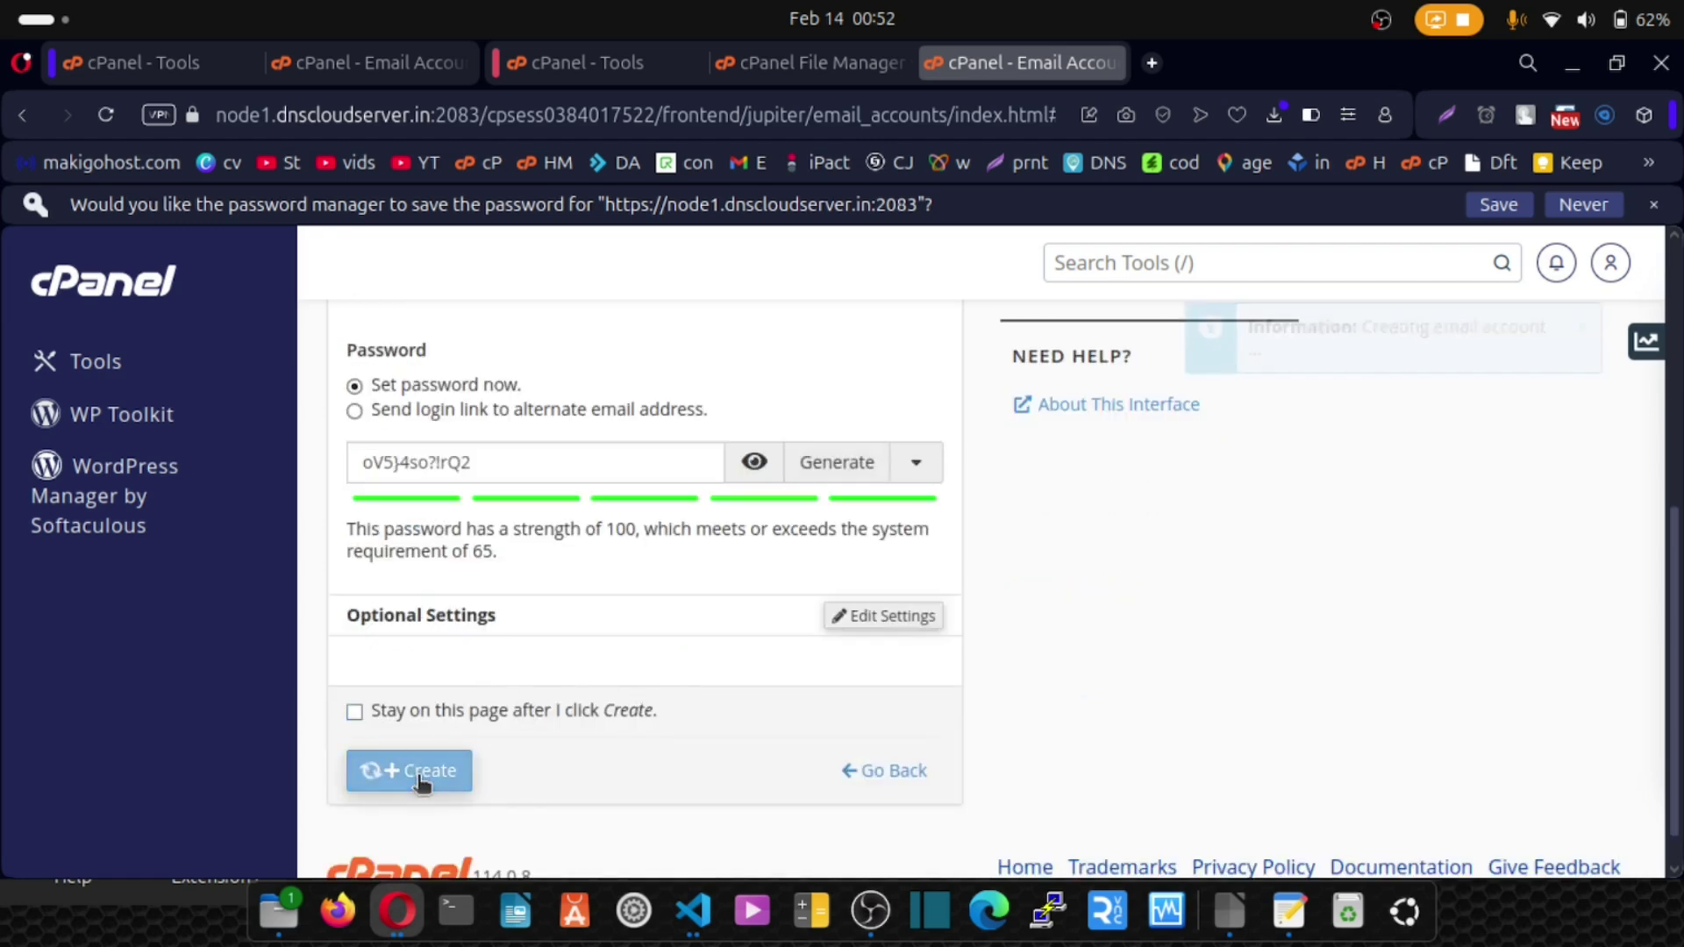
scroll(543, 666, down, 3)
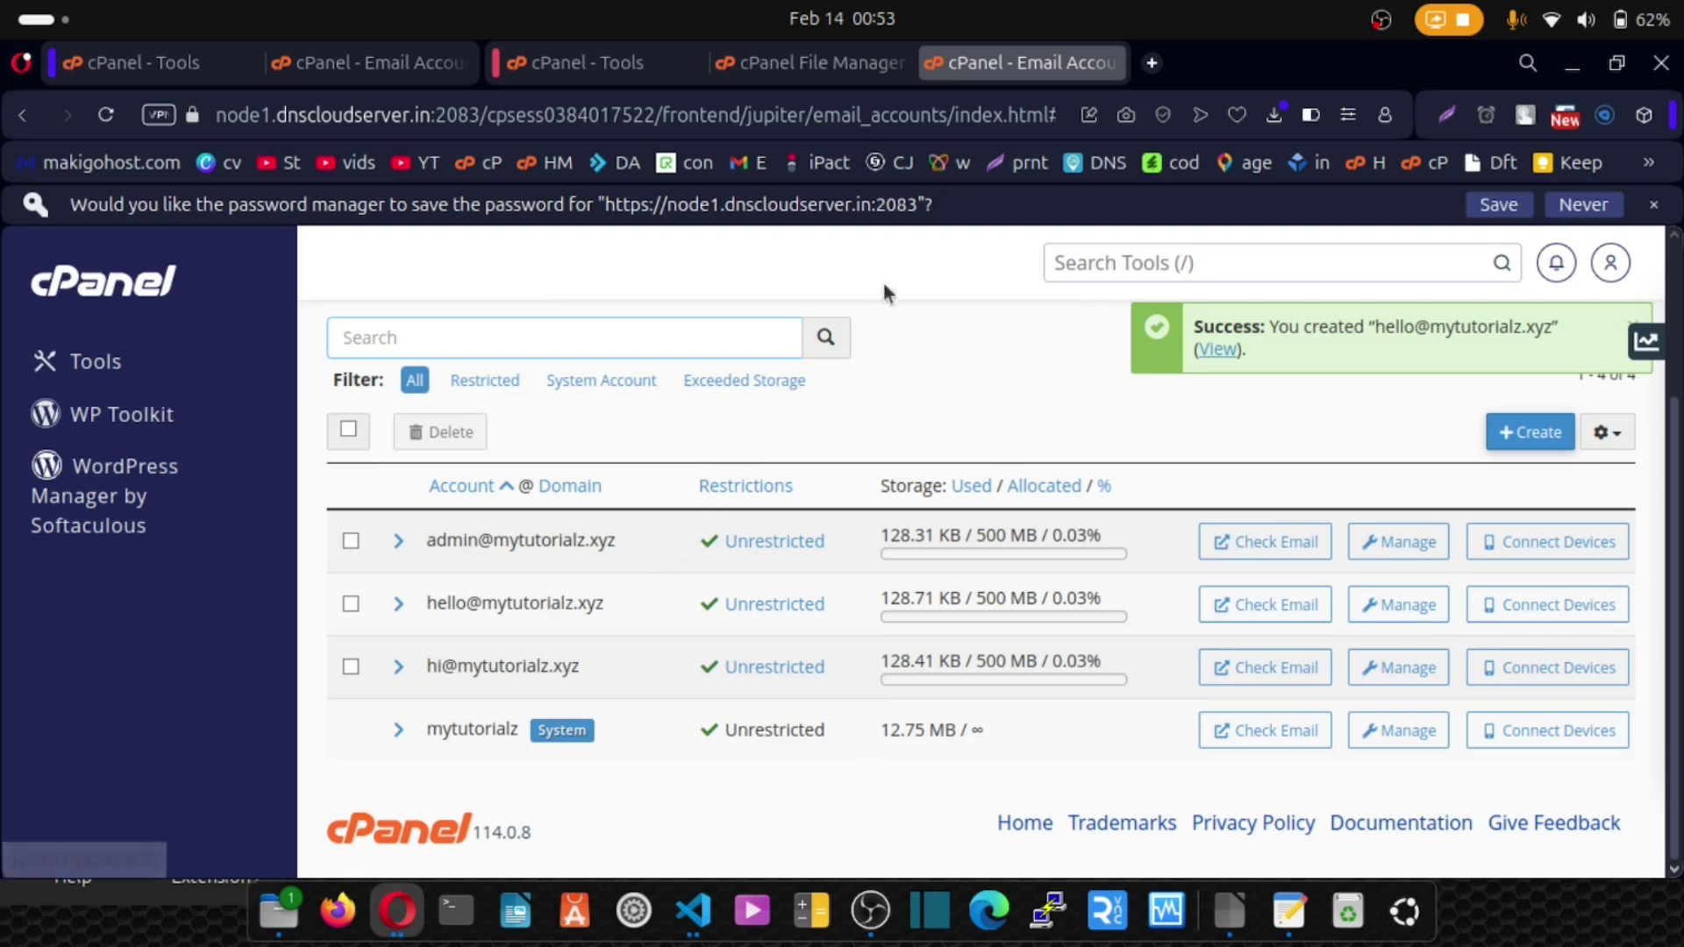
Create the support mailbox with a generated password, copying the name from the old server.
click(347, 67)
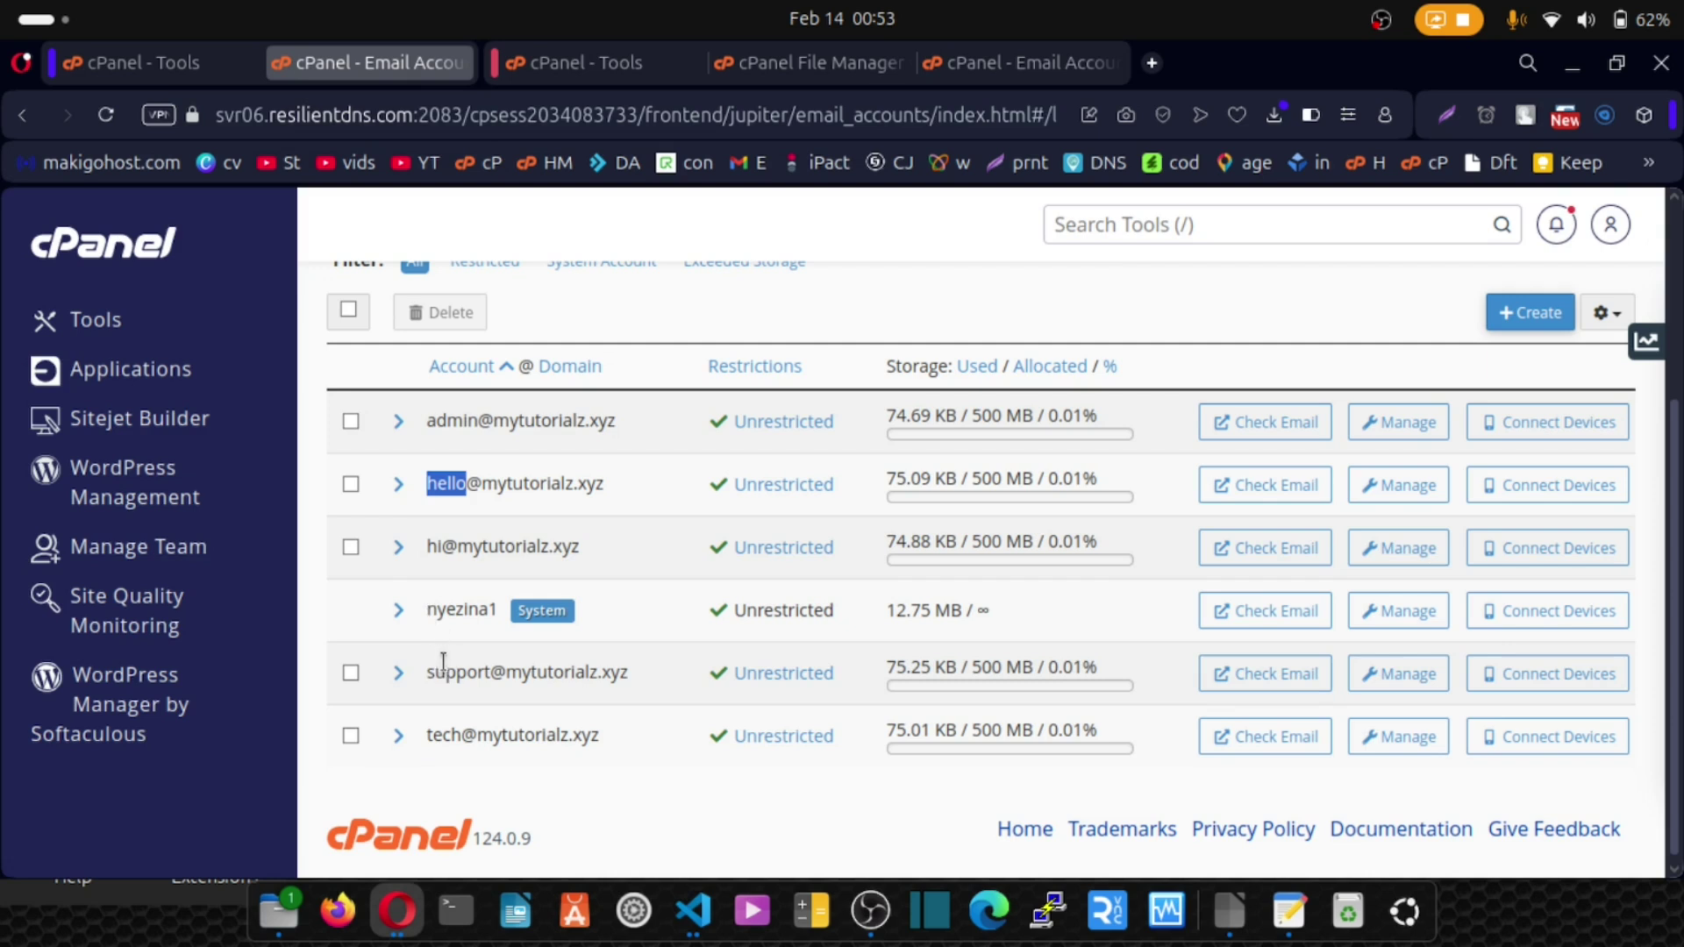
drag(432, 667, 499, 675)
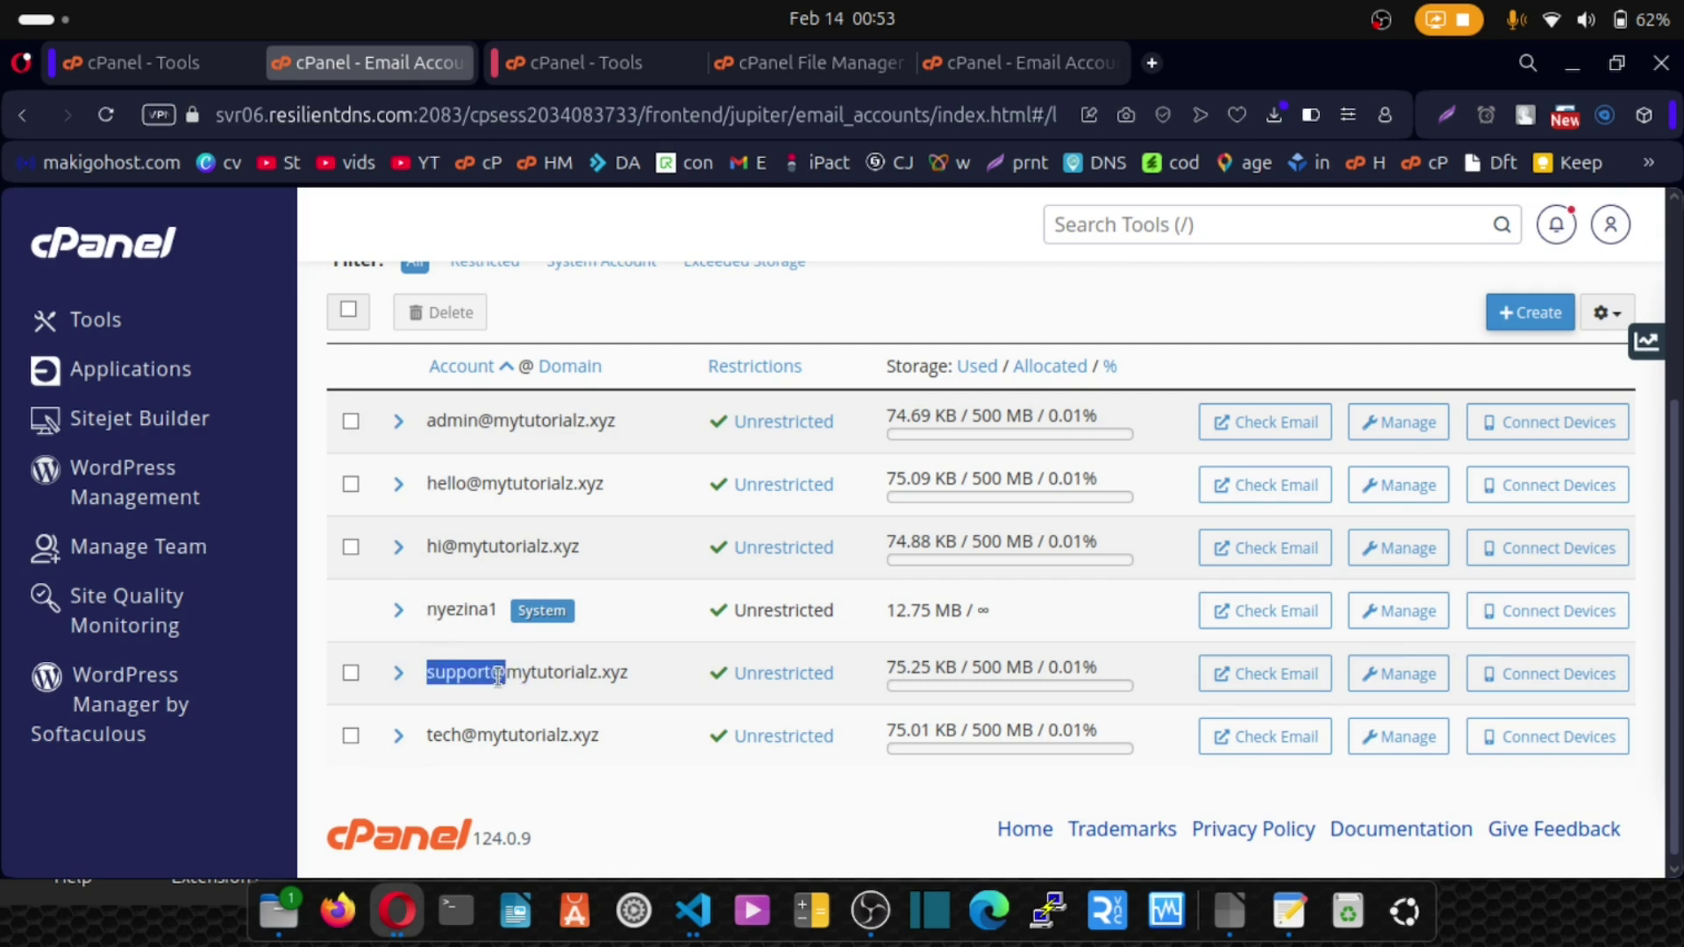
click(451, 620)
click(996, 70)
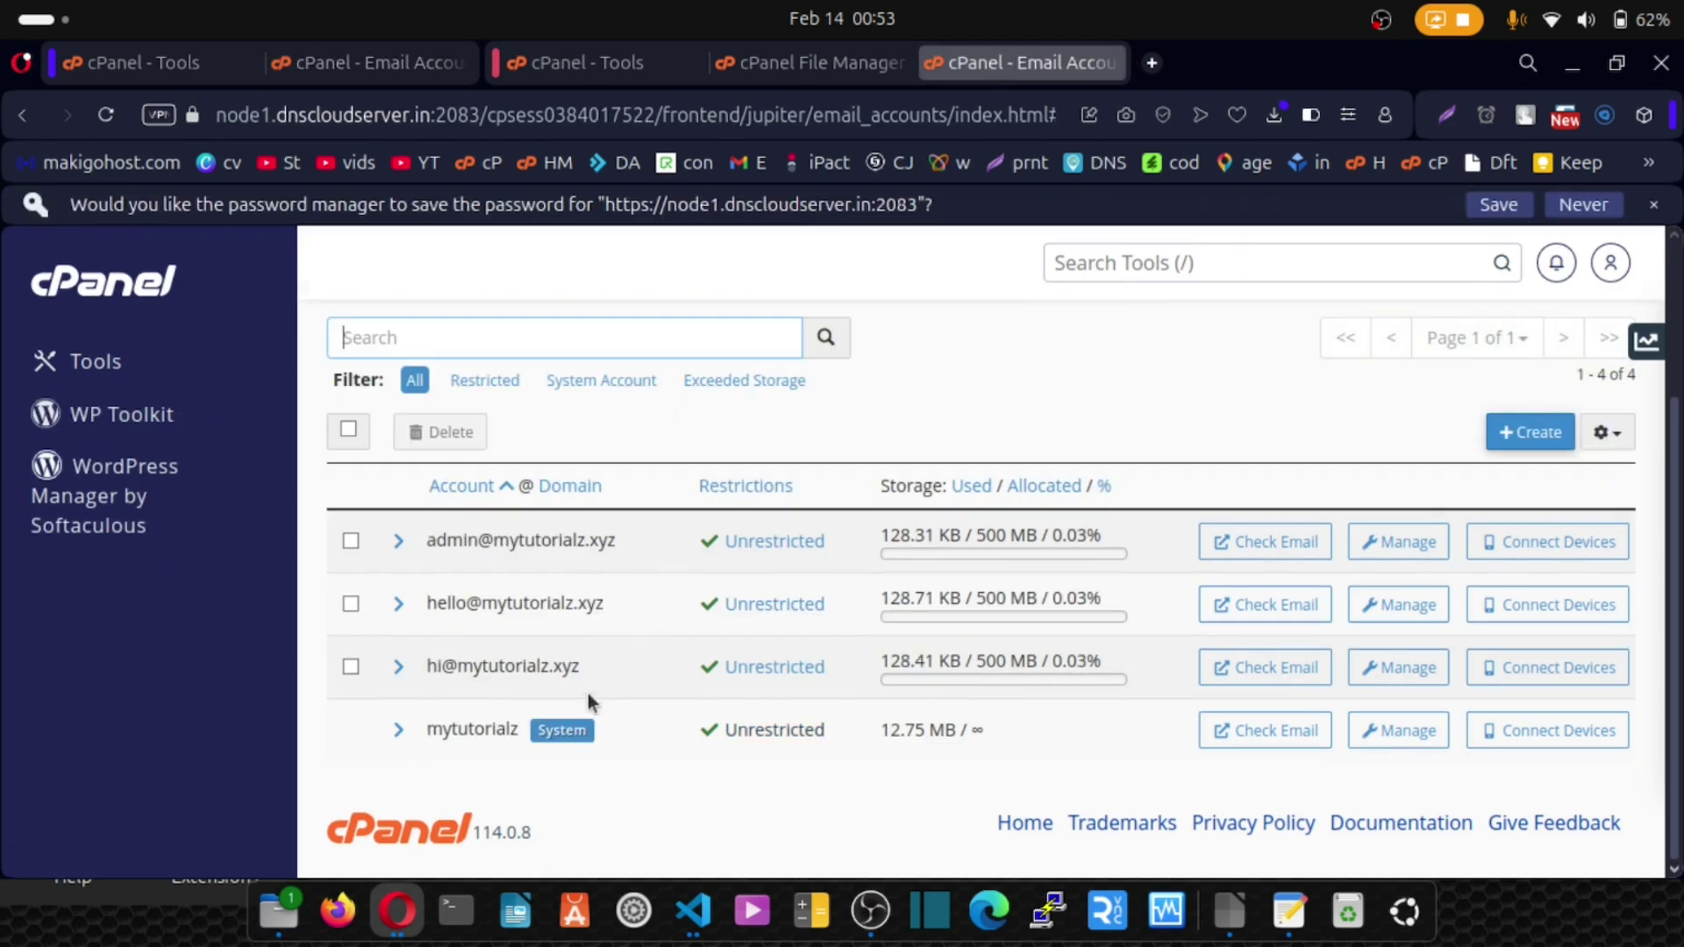
click(1527, 434)
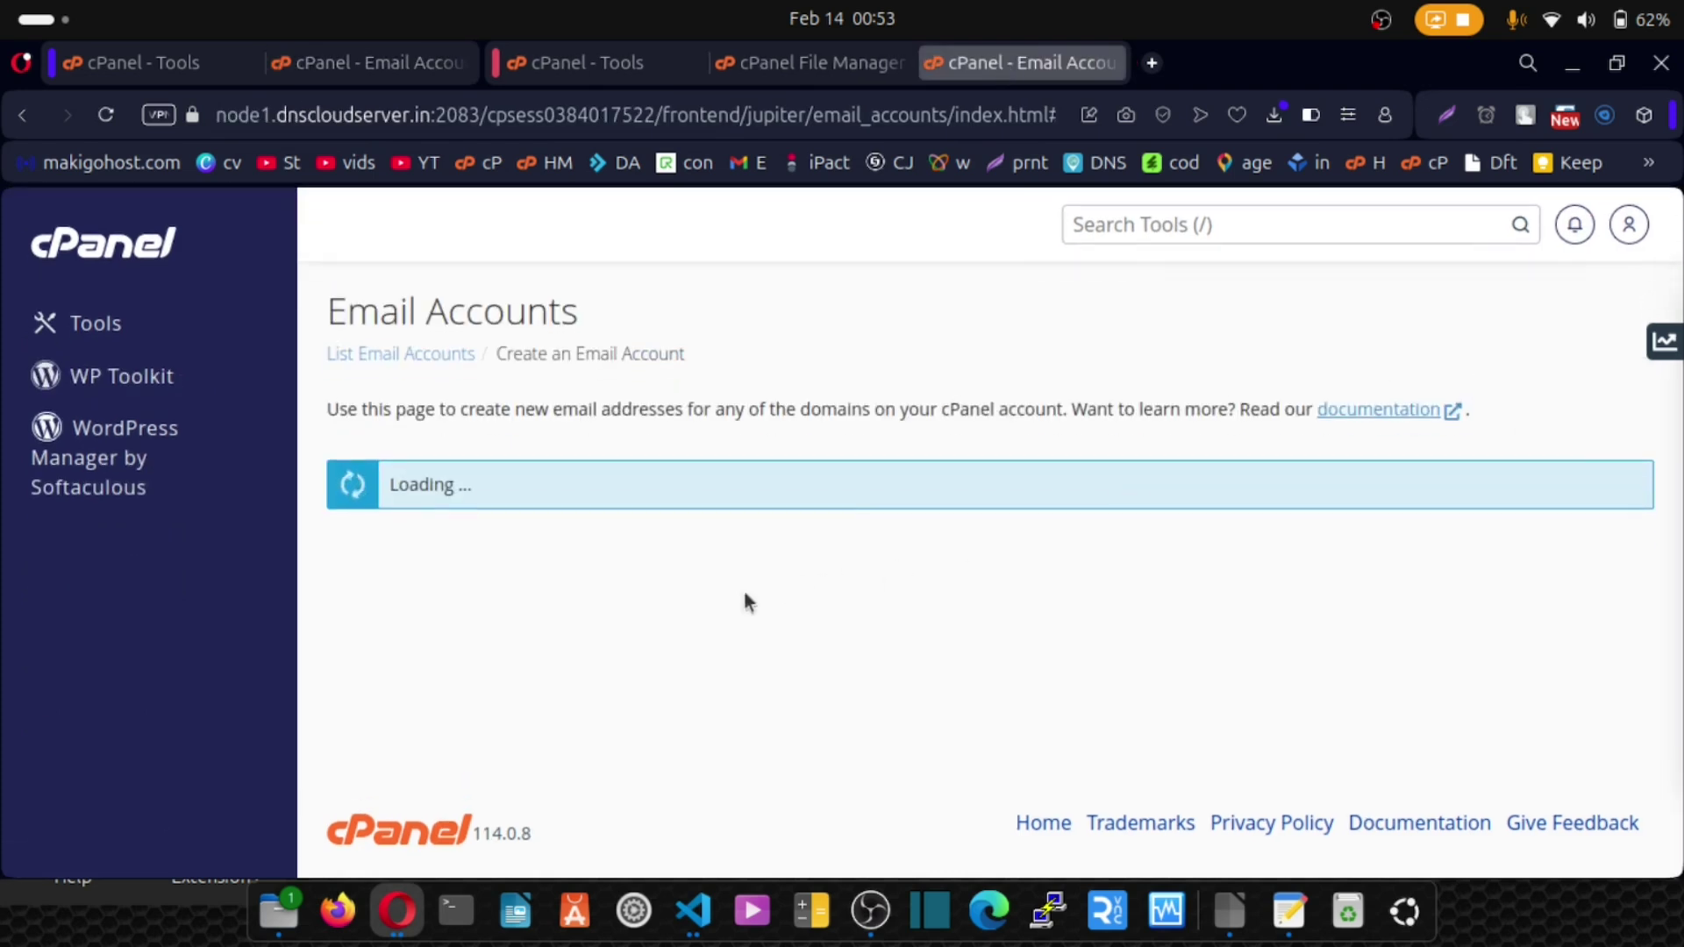
click(537, 734)
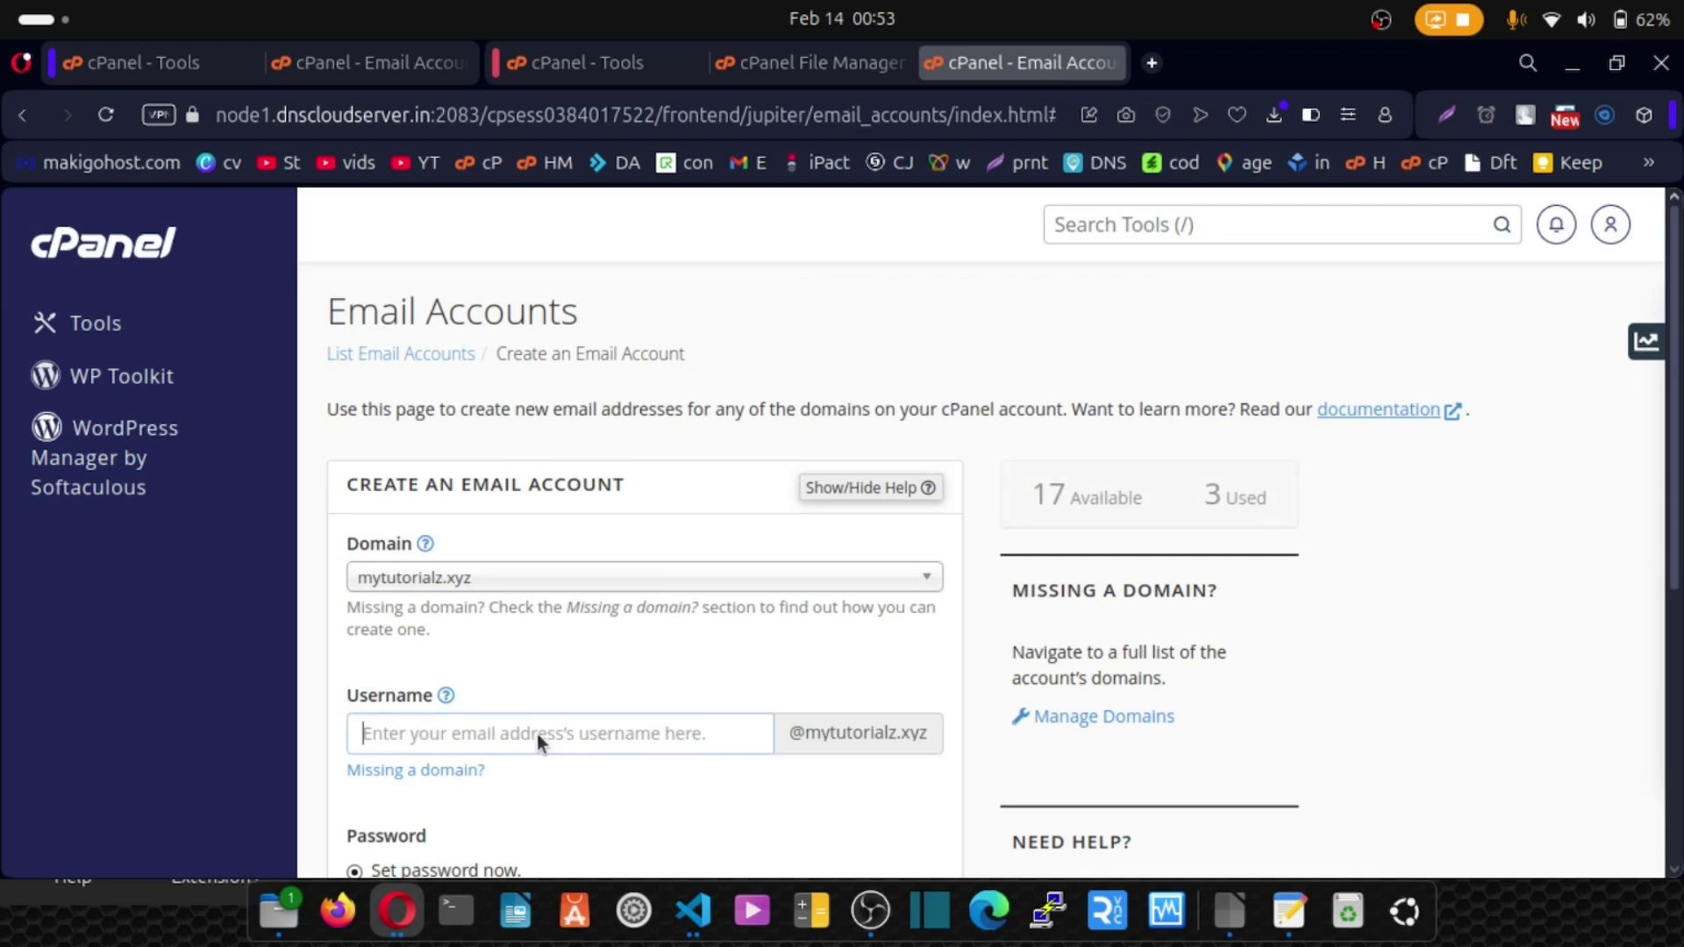
key(ctrl+v)
scroll(657, 647, down, 1)
scroll(658, 648, down, 3)
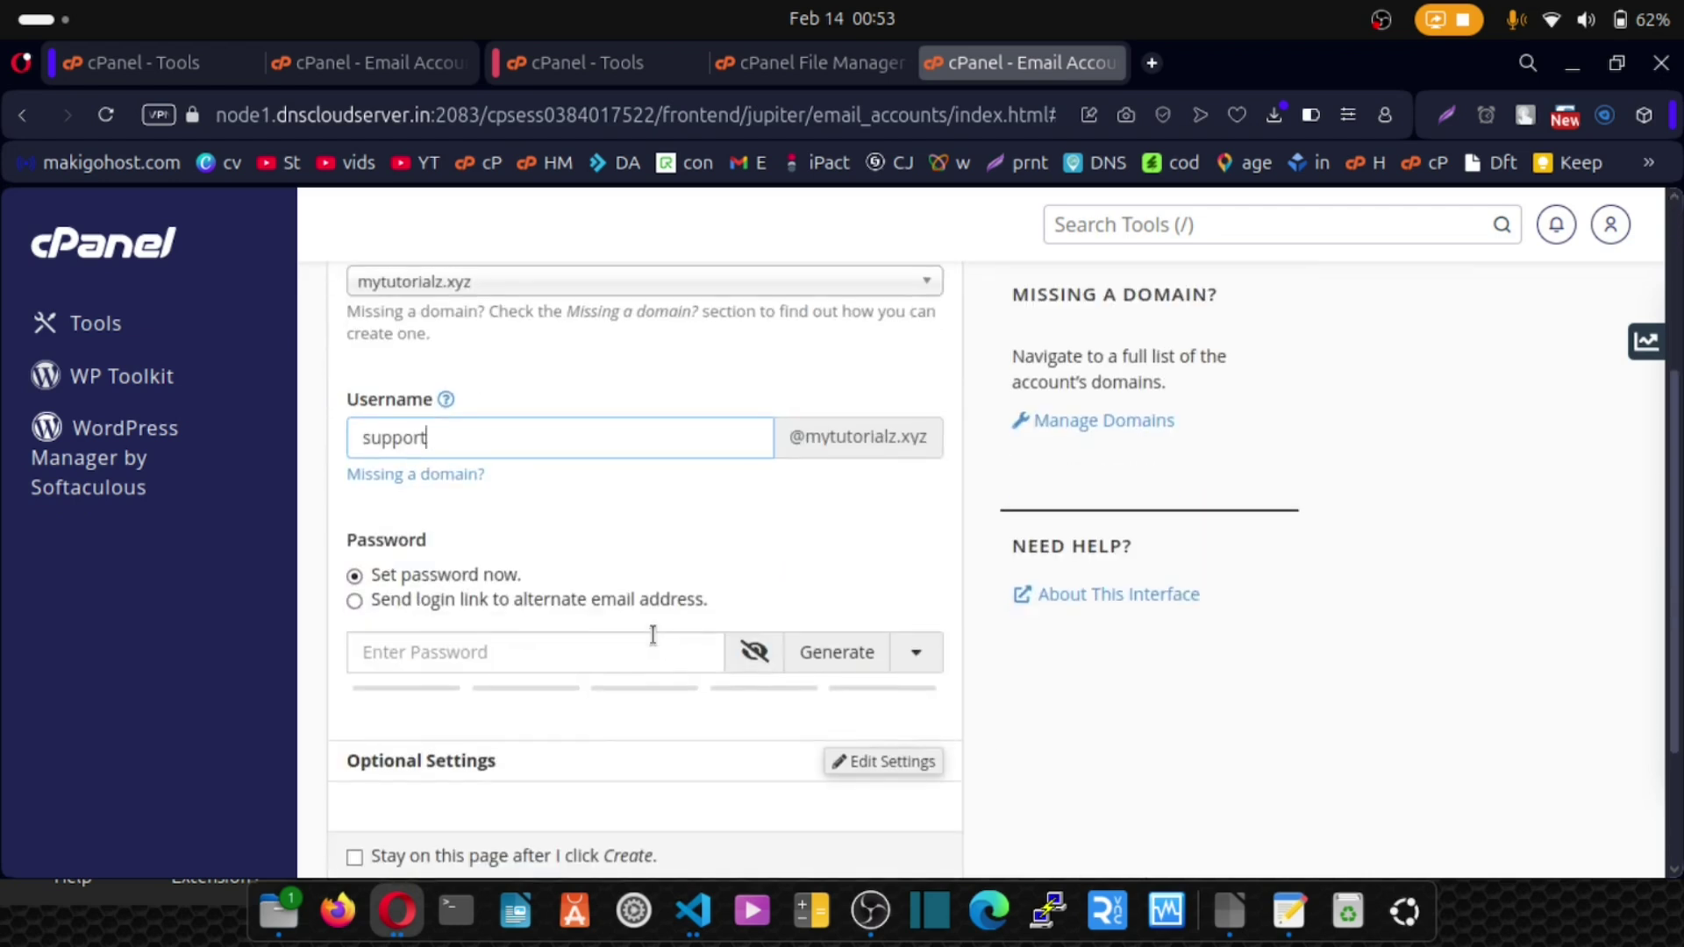
click(827, 654)
scroll(743, 674, down, 2)
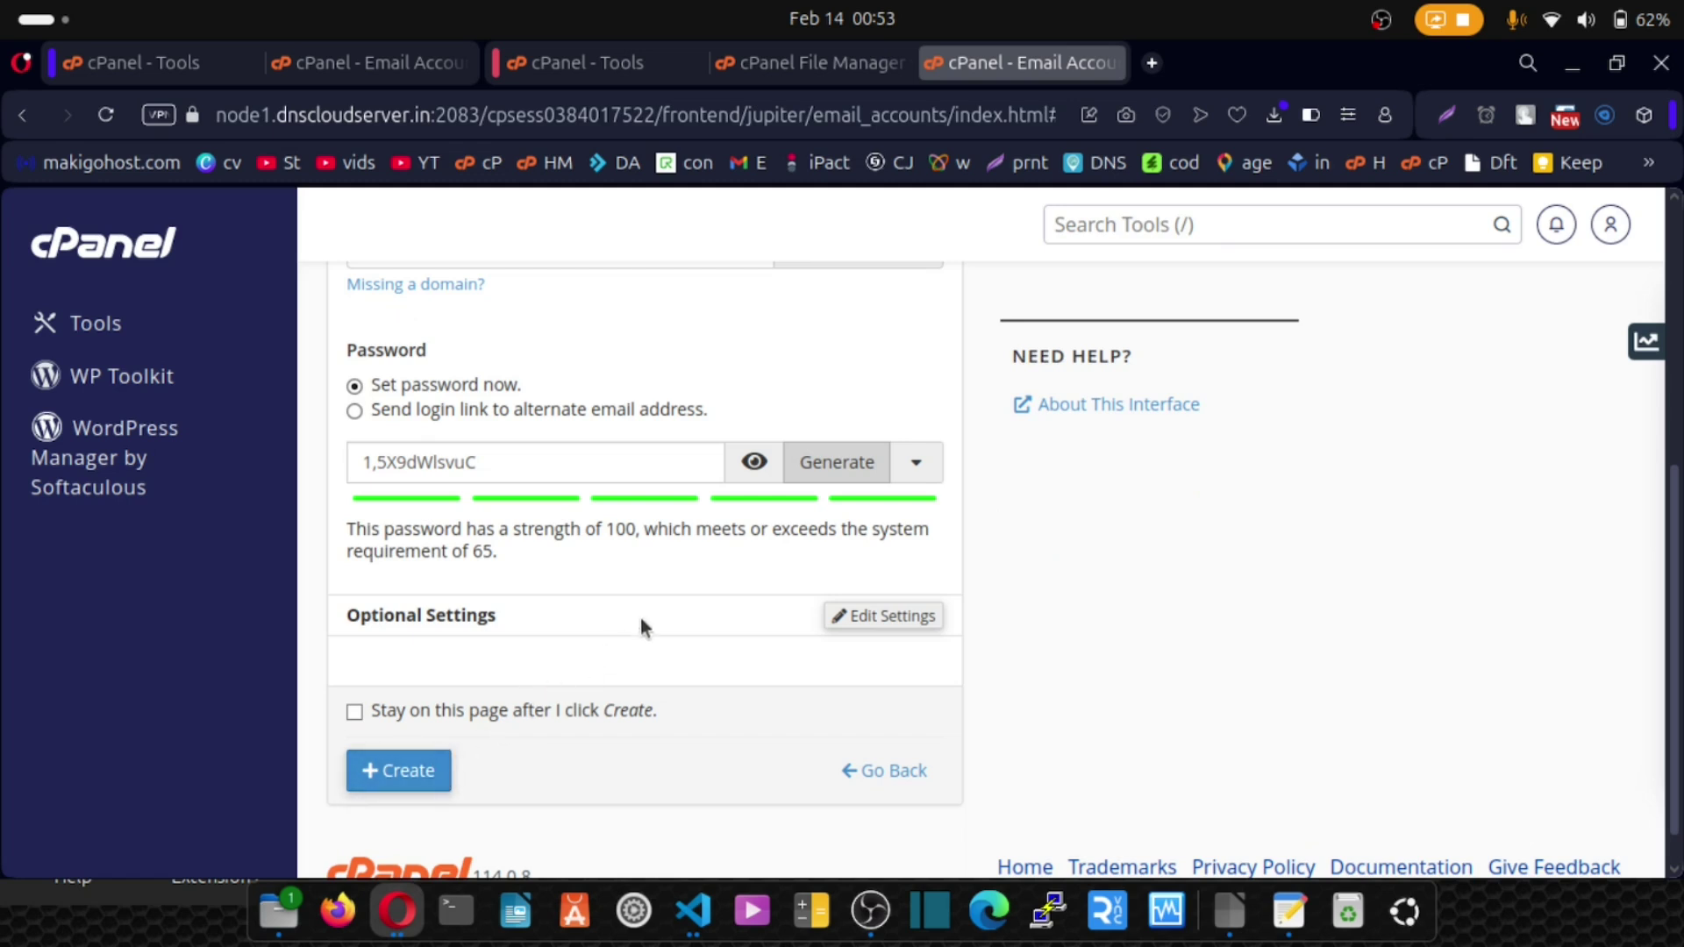
click(402, 777)
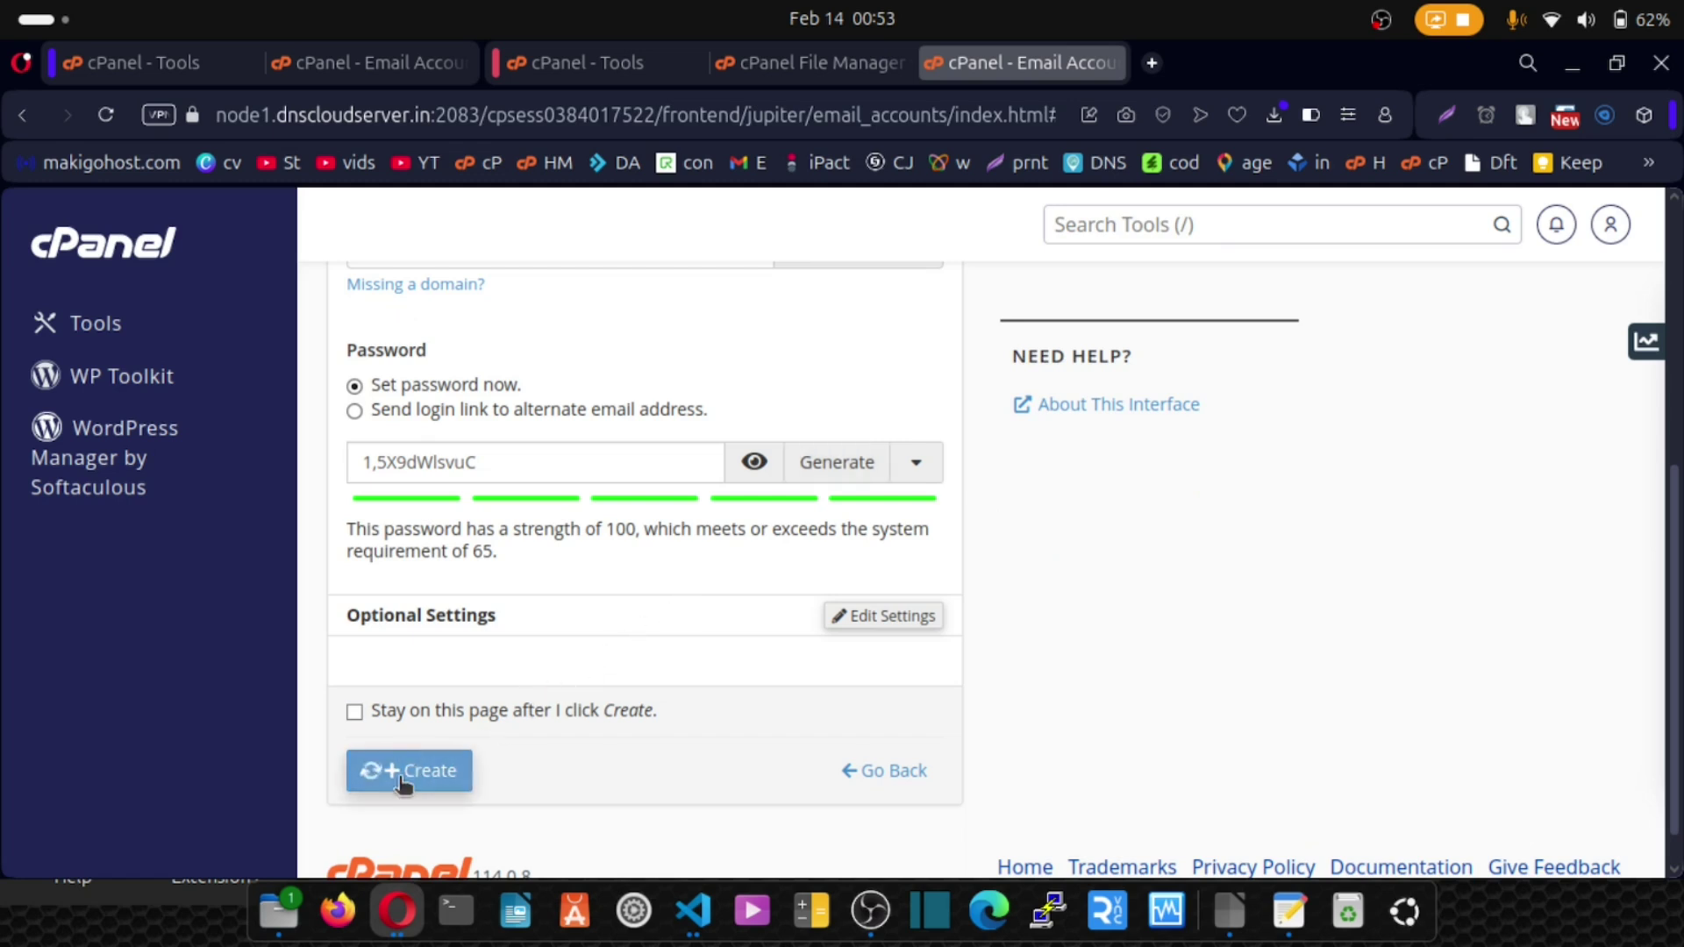
Create the tech mailbox with a generated password, copying the name from the old server.
click(370, 58)
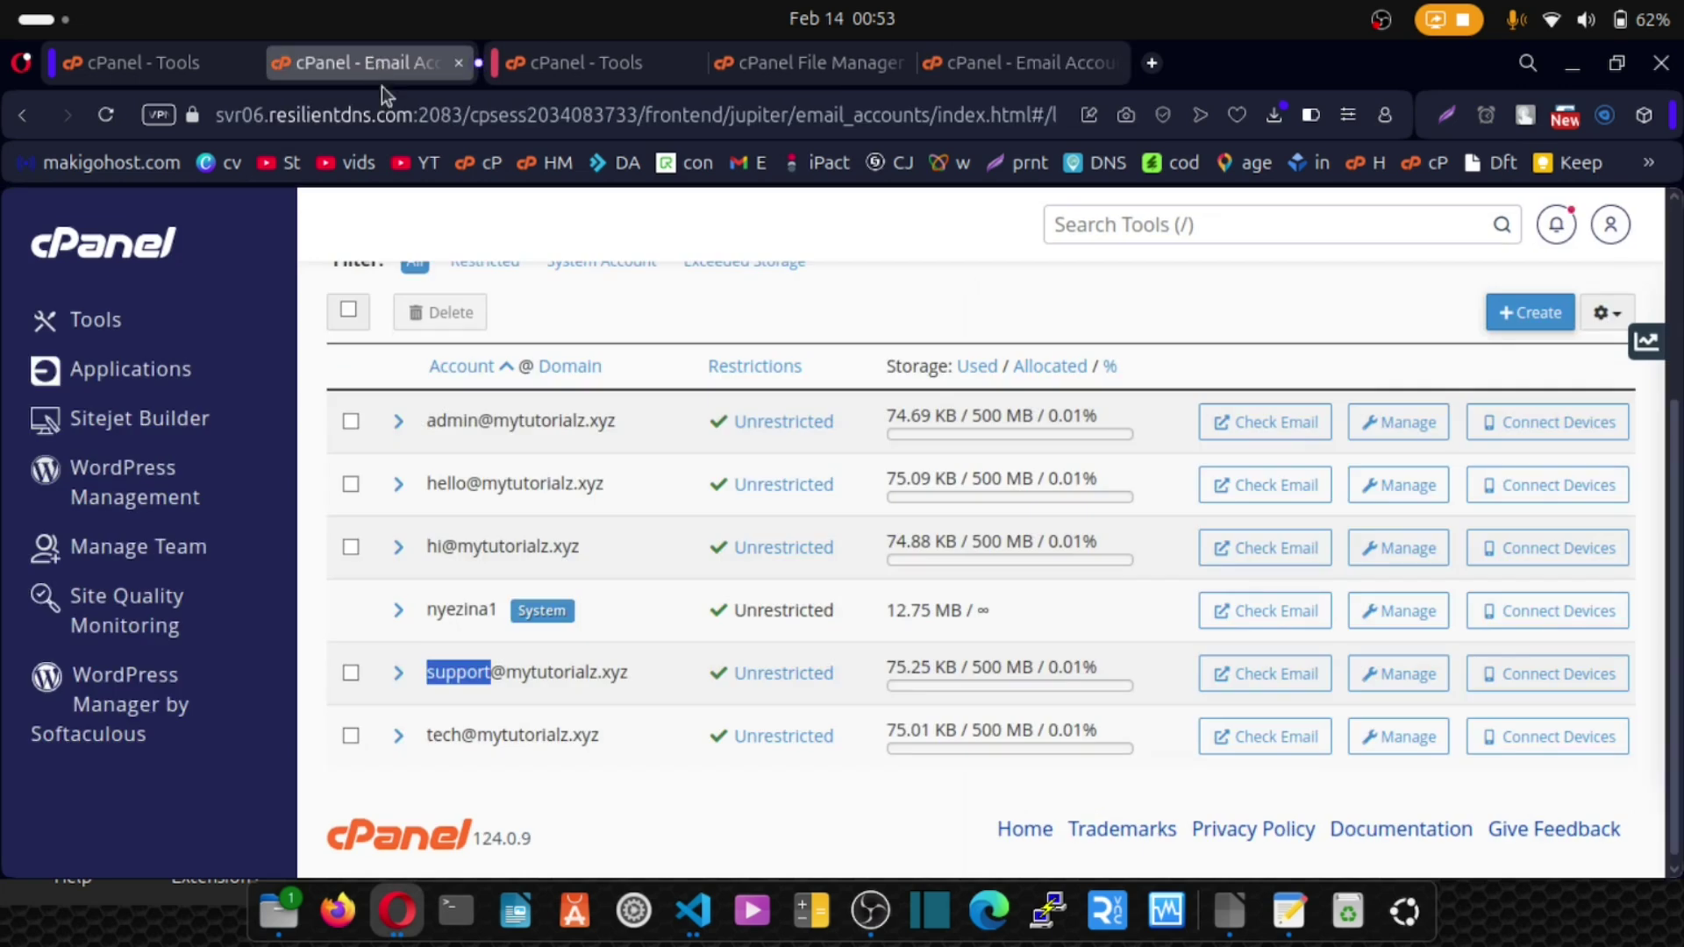
drag(428, 733, 462, 734)
key(ctrl+c)
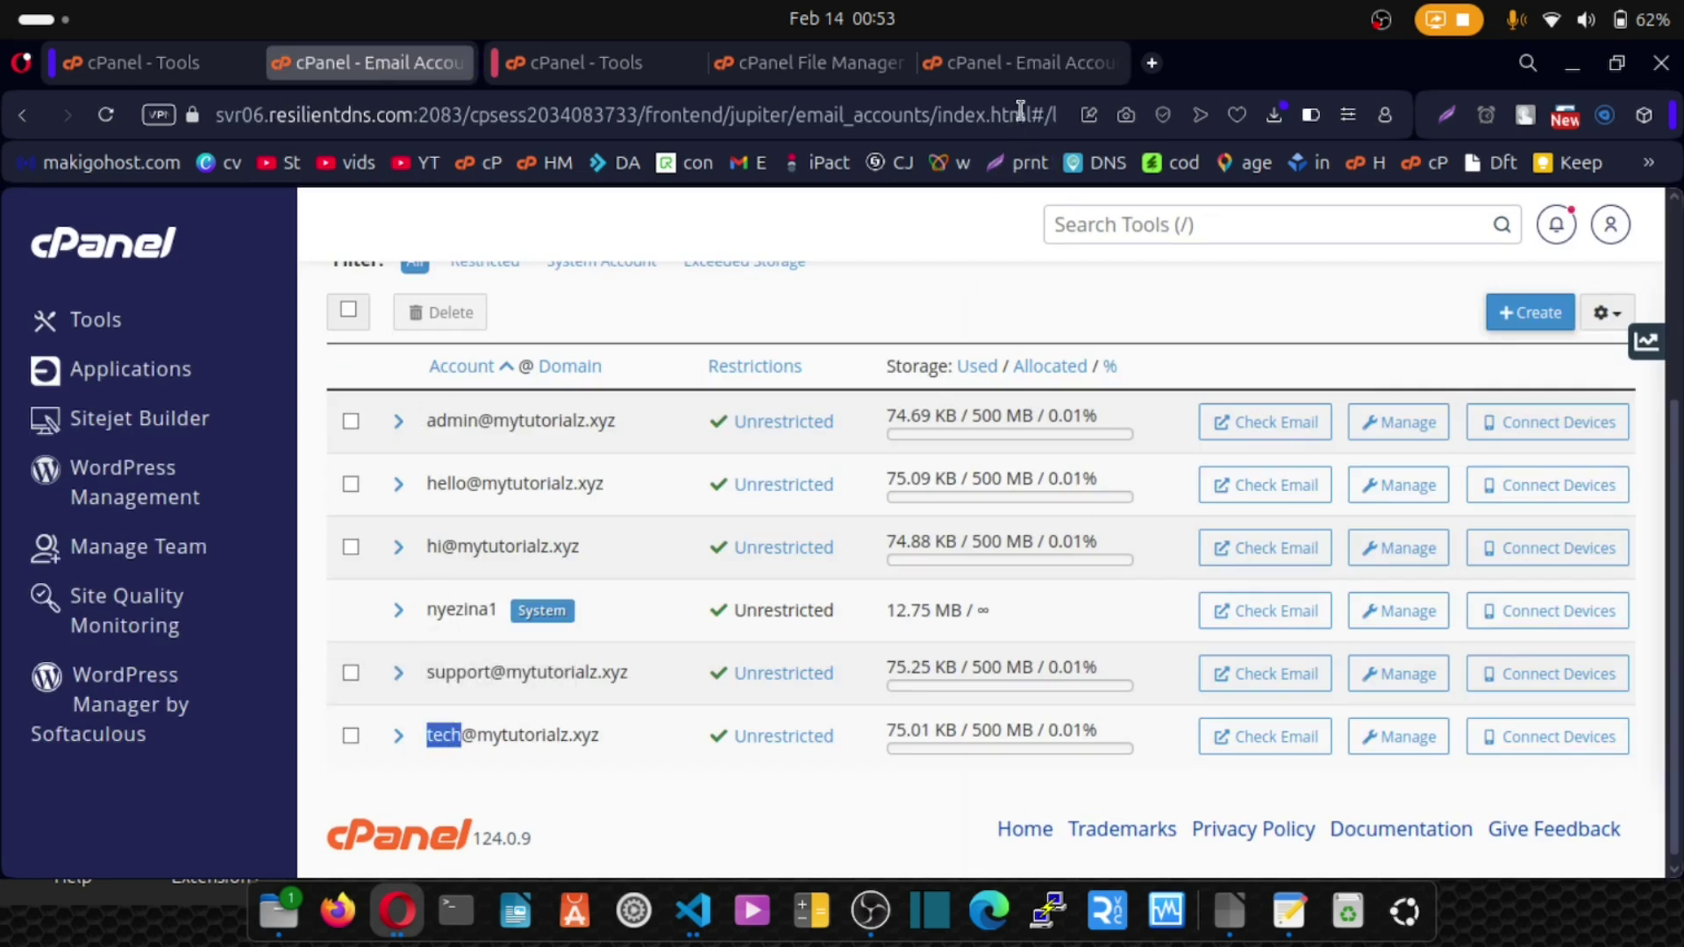
click(1013, 63)
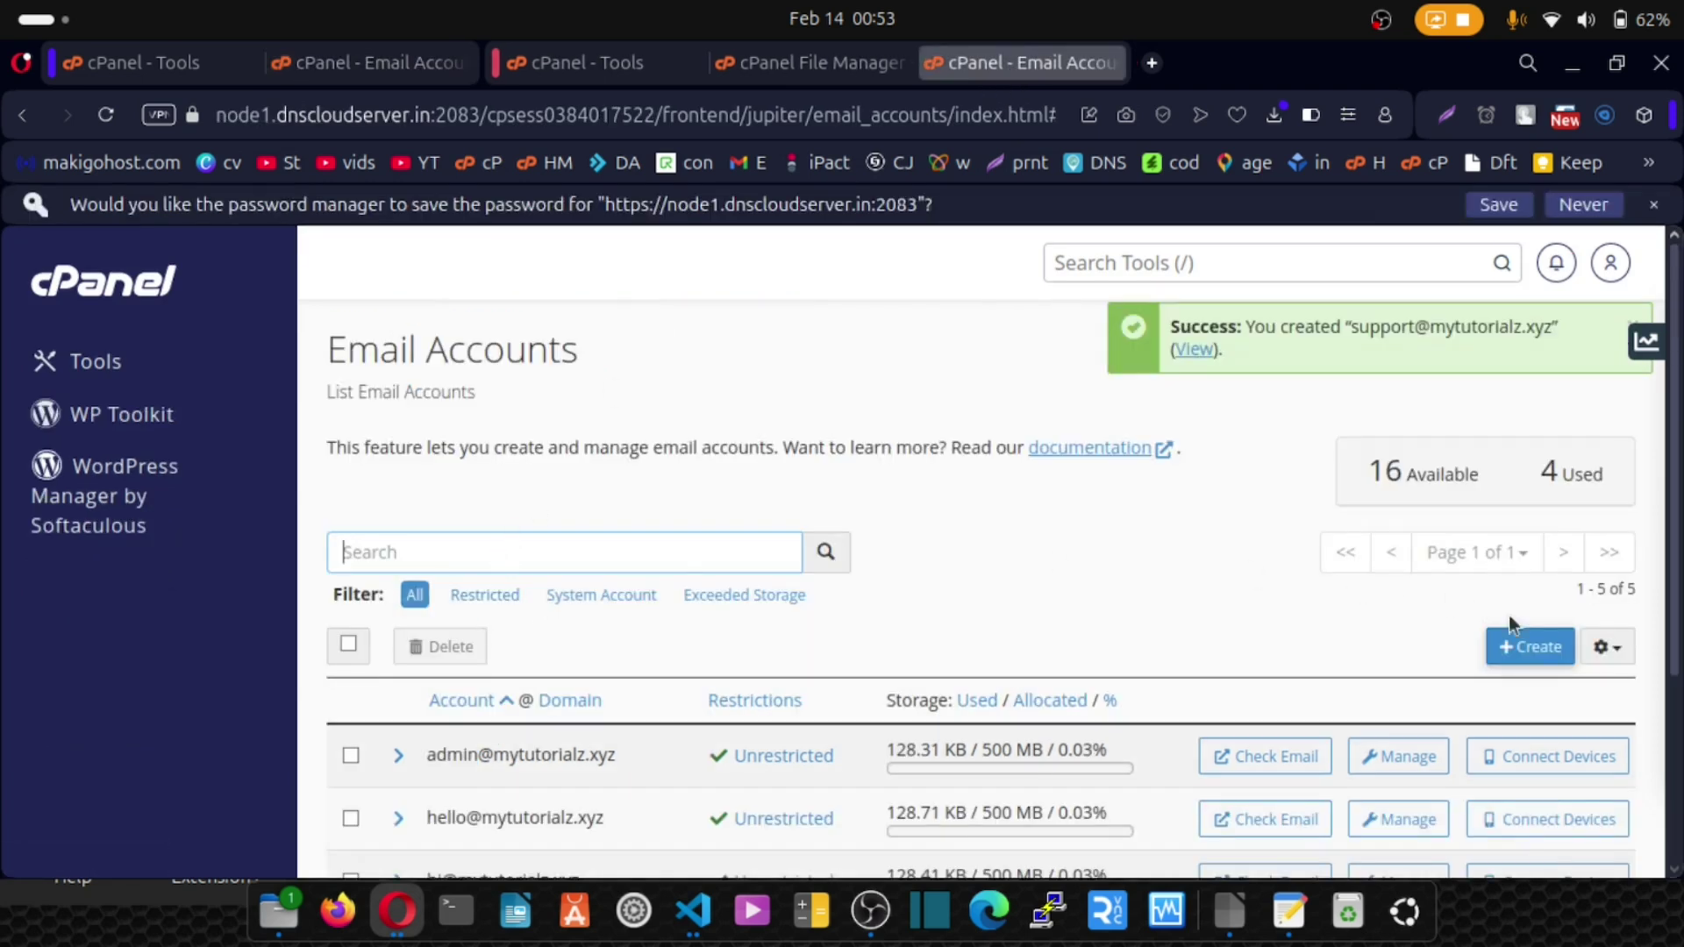
click(1526, 646)
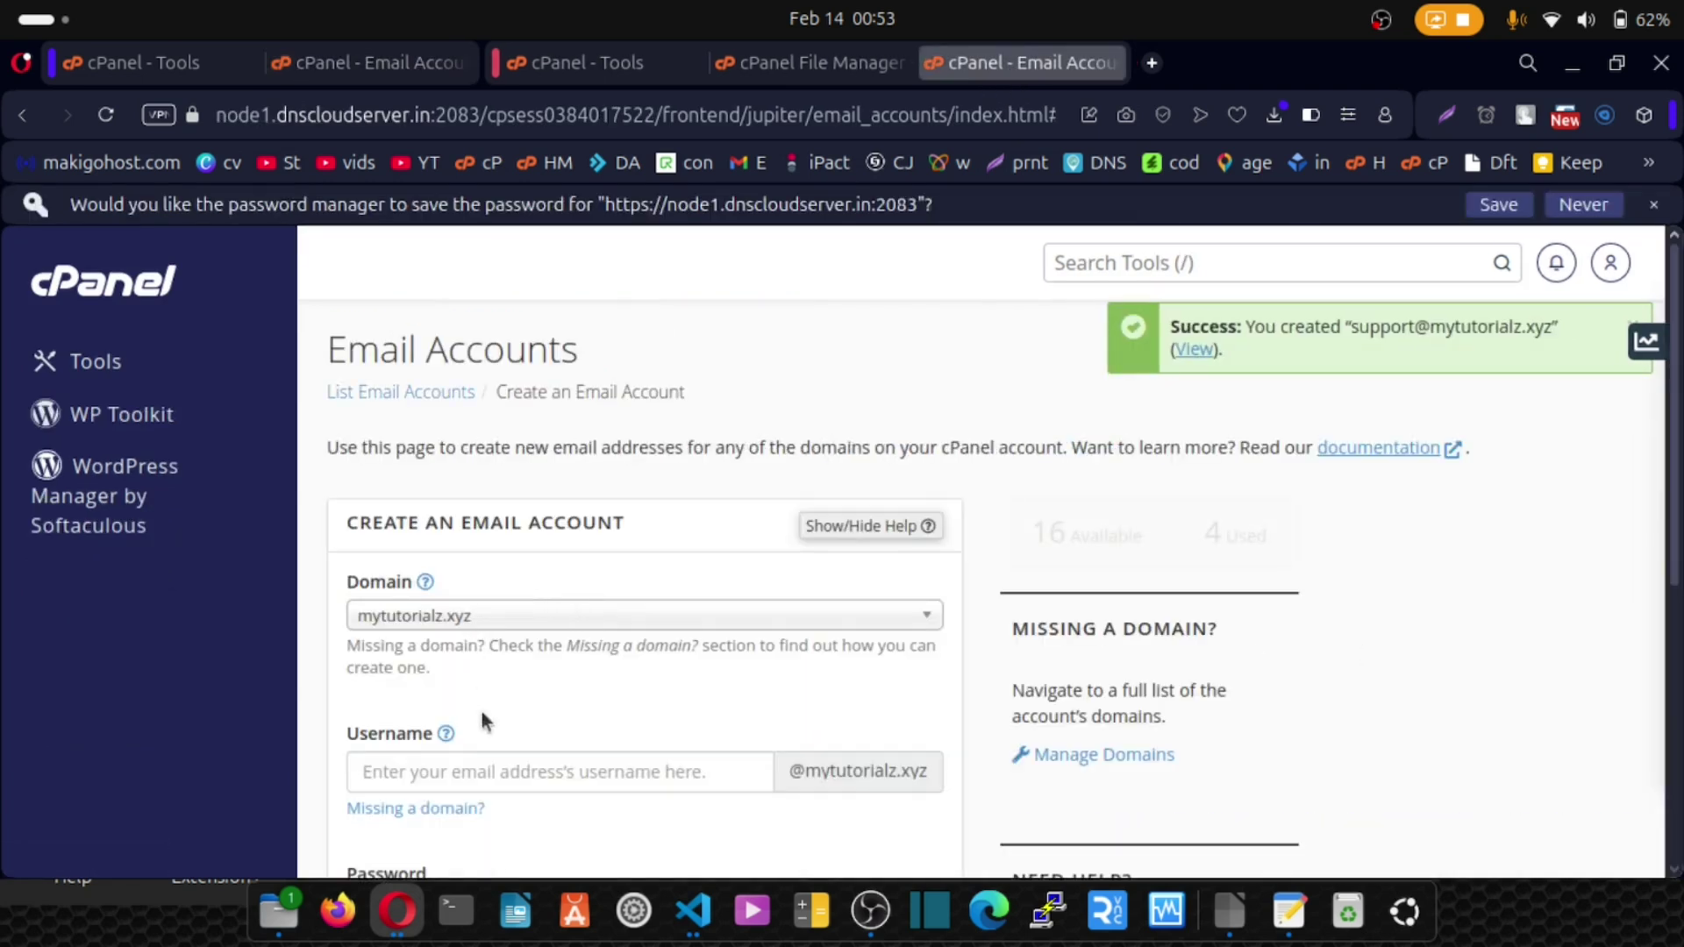
click(492, 770)
key(ctrl+v)
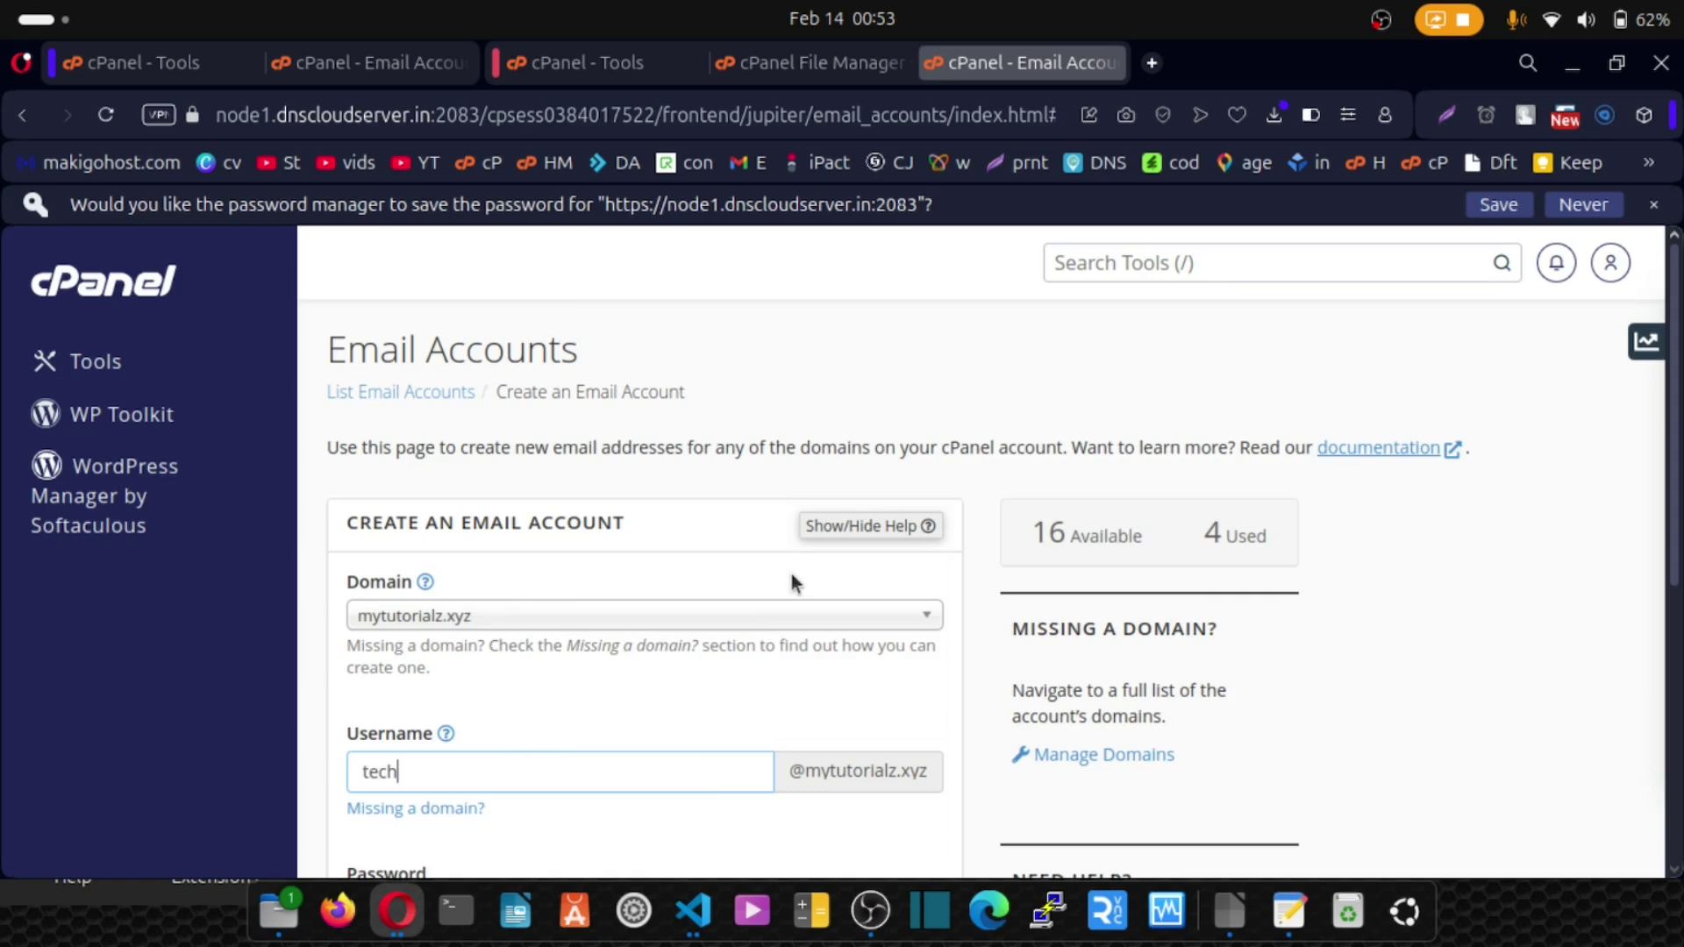
scroll(791, 574, down, 3)
click(881, 698)
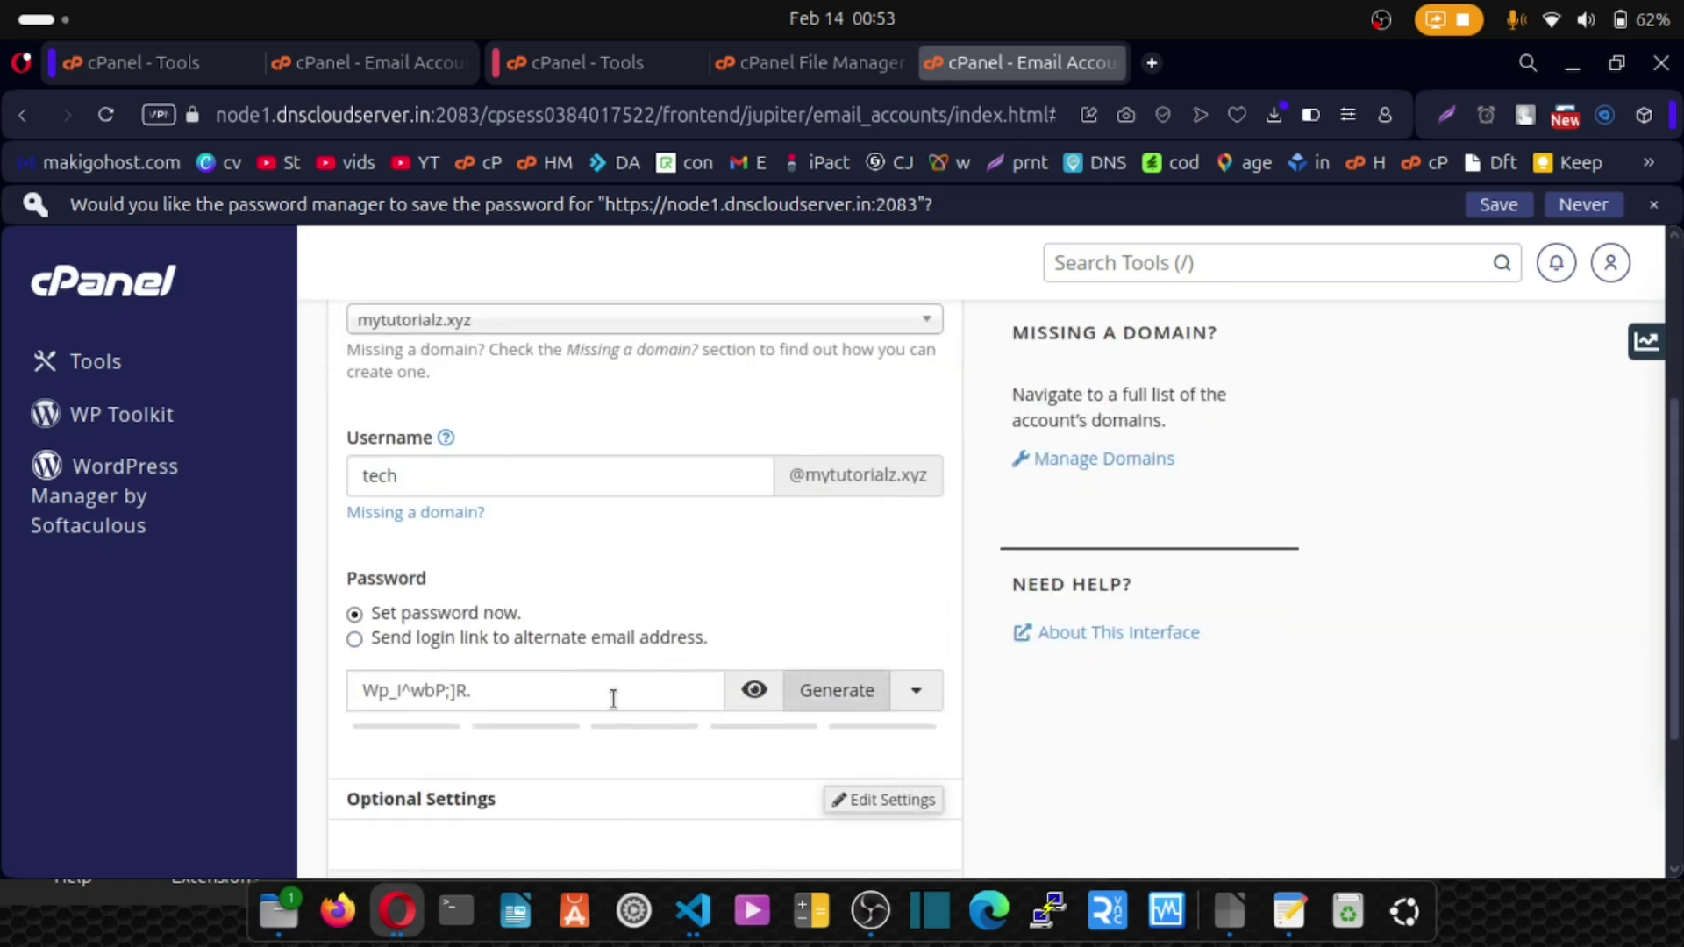
scroll(613, 698, down, 3)
click(430, 769)
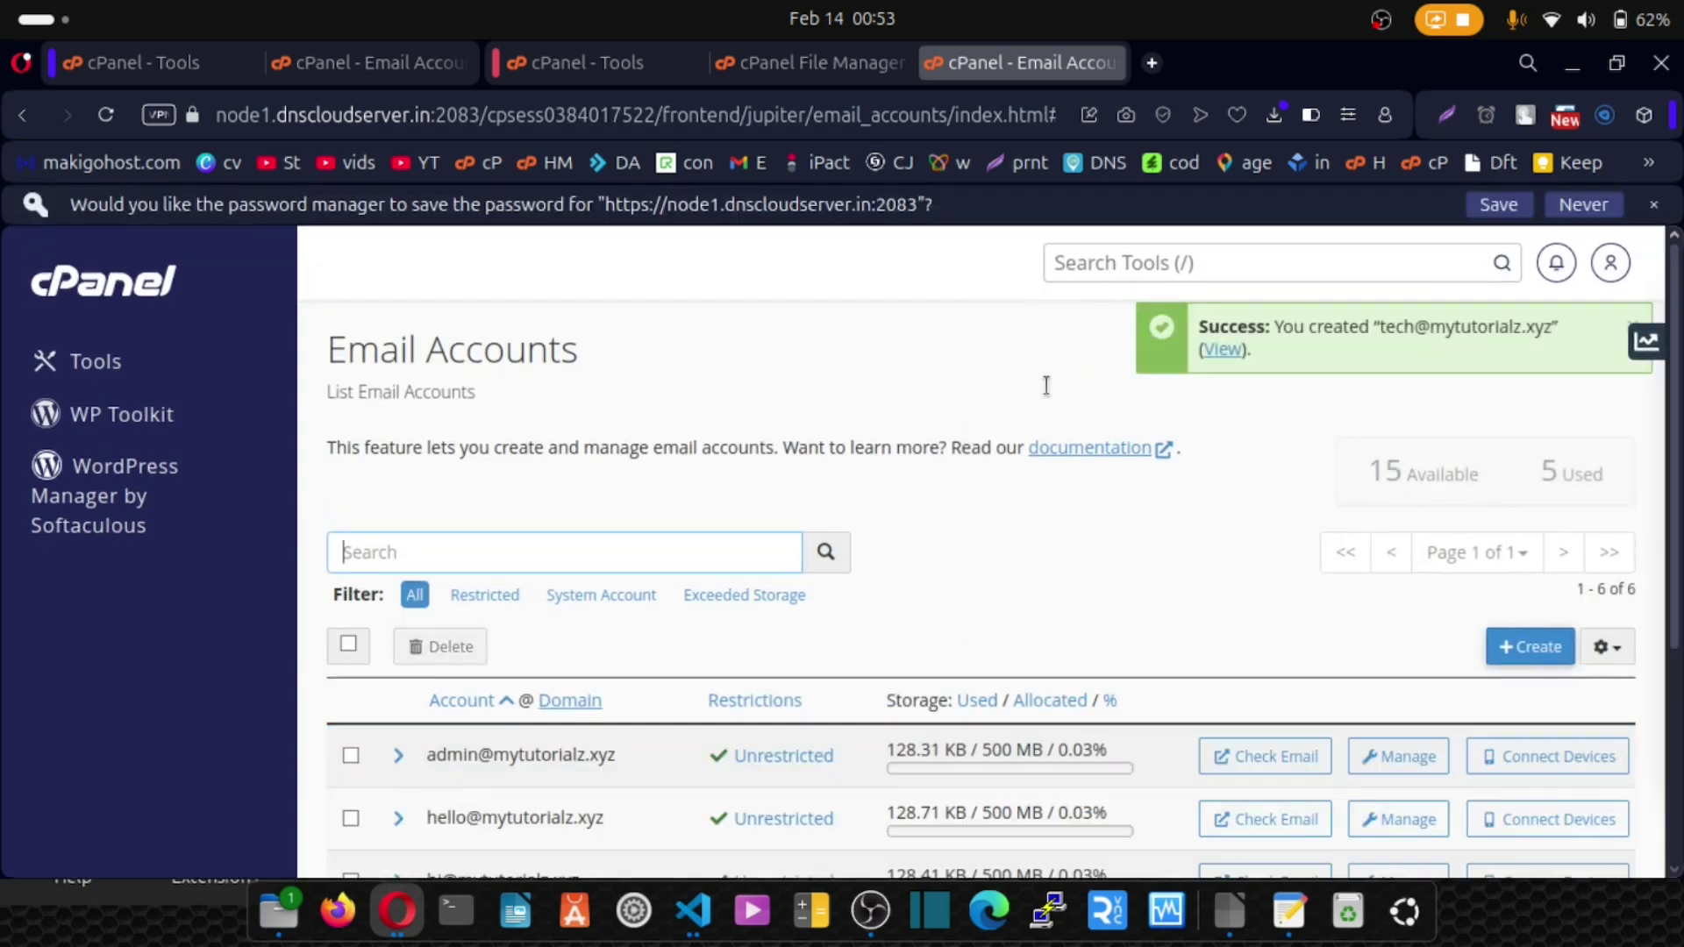
scroll(1046, 386, down, 4)
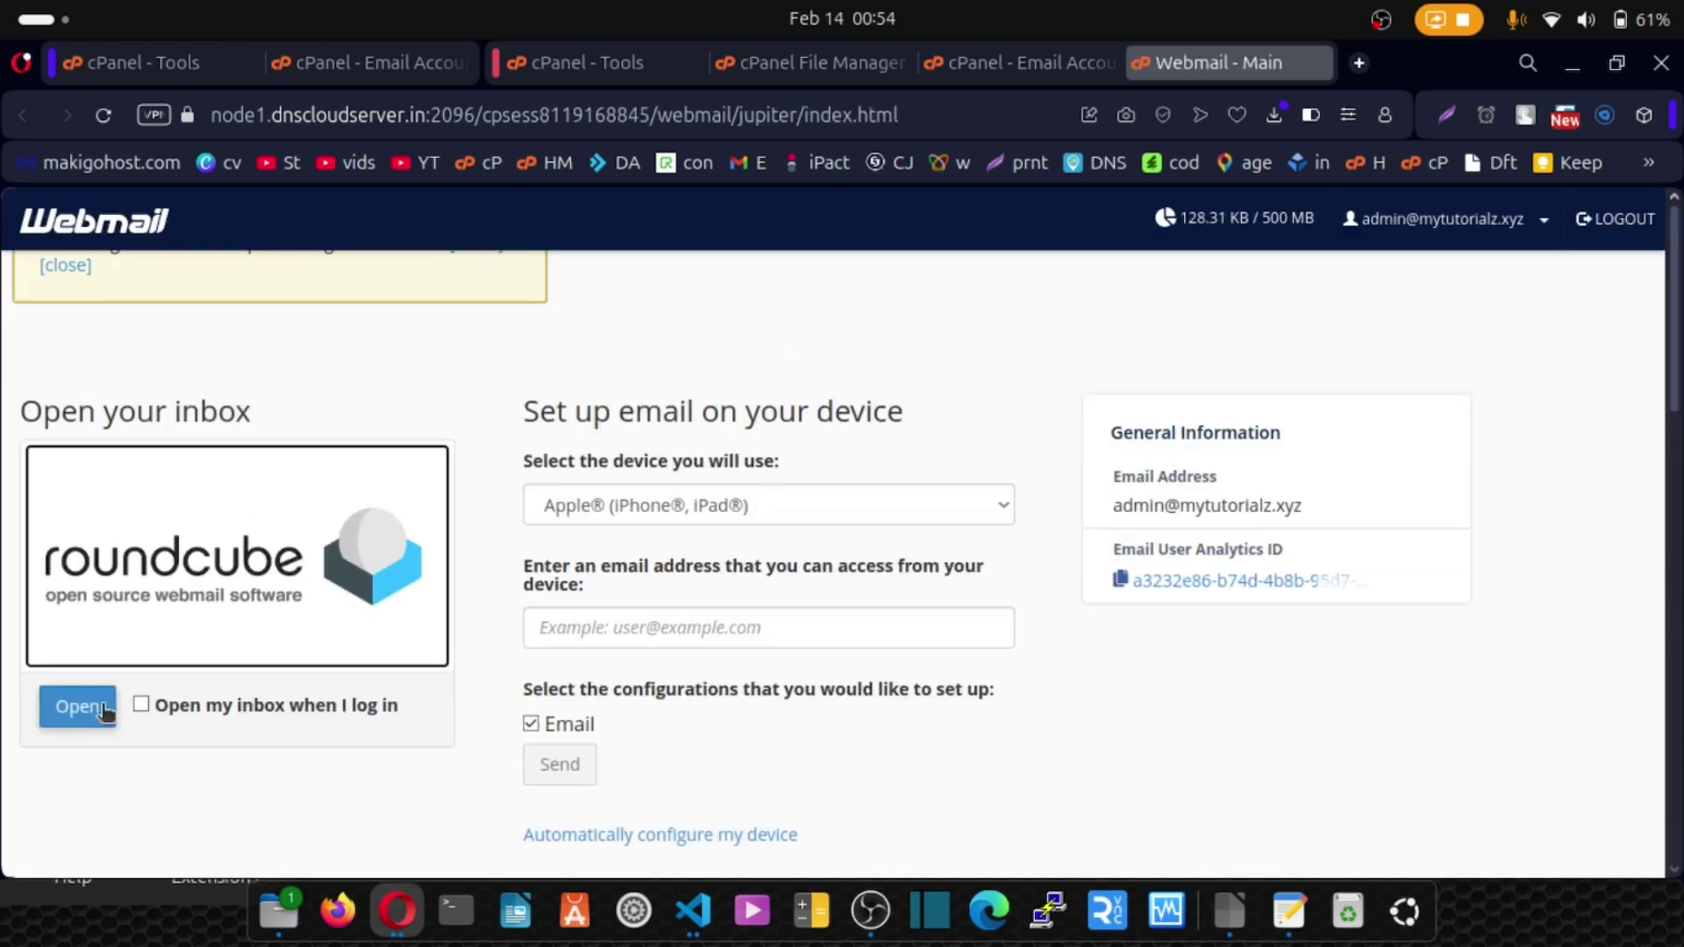
Enable 'Open my inbox when I log in' and open the admin inbox in Roundcube.
click(141, 706)
click(88, 715)
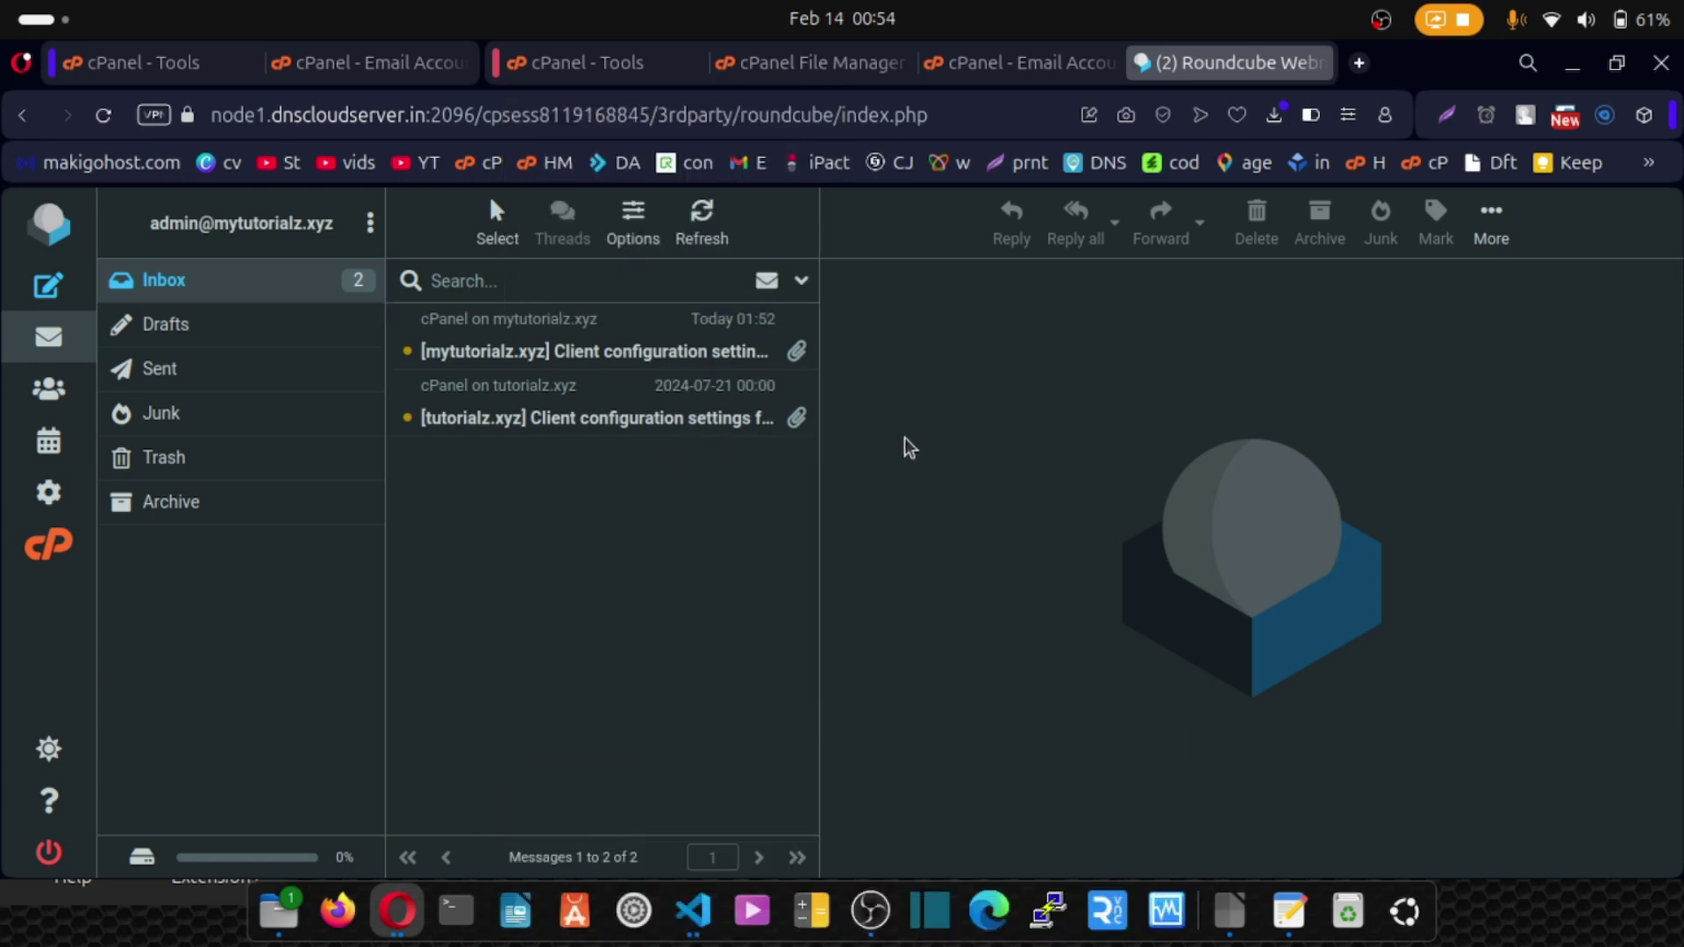
View the migrated 2024-07-21 client configuration message in full, then return to the inbox.
click(715, 417)
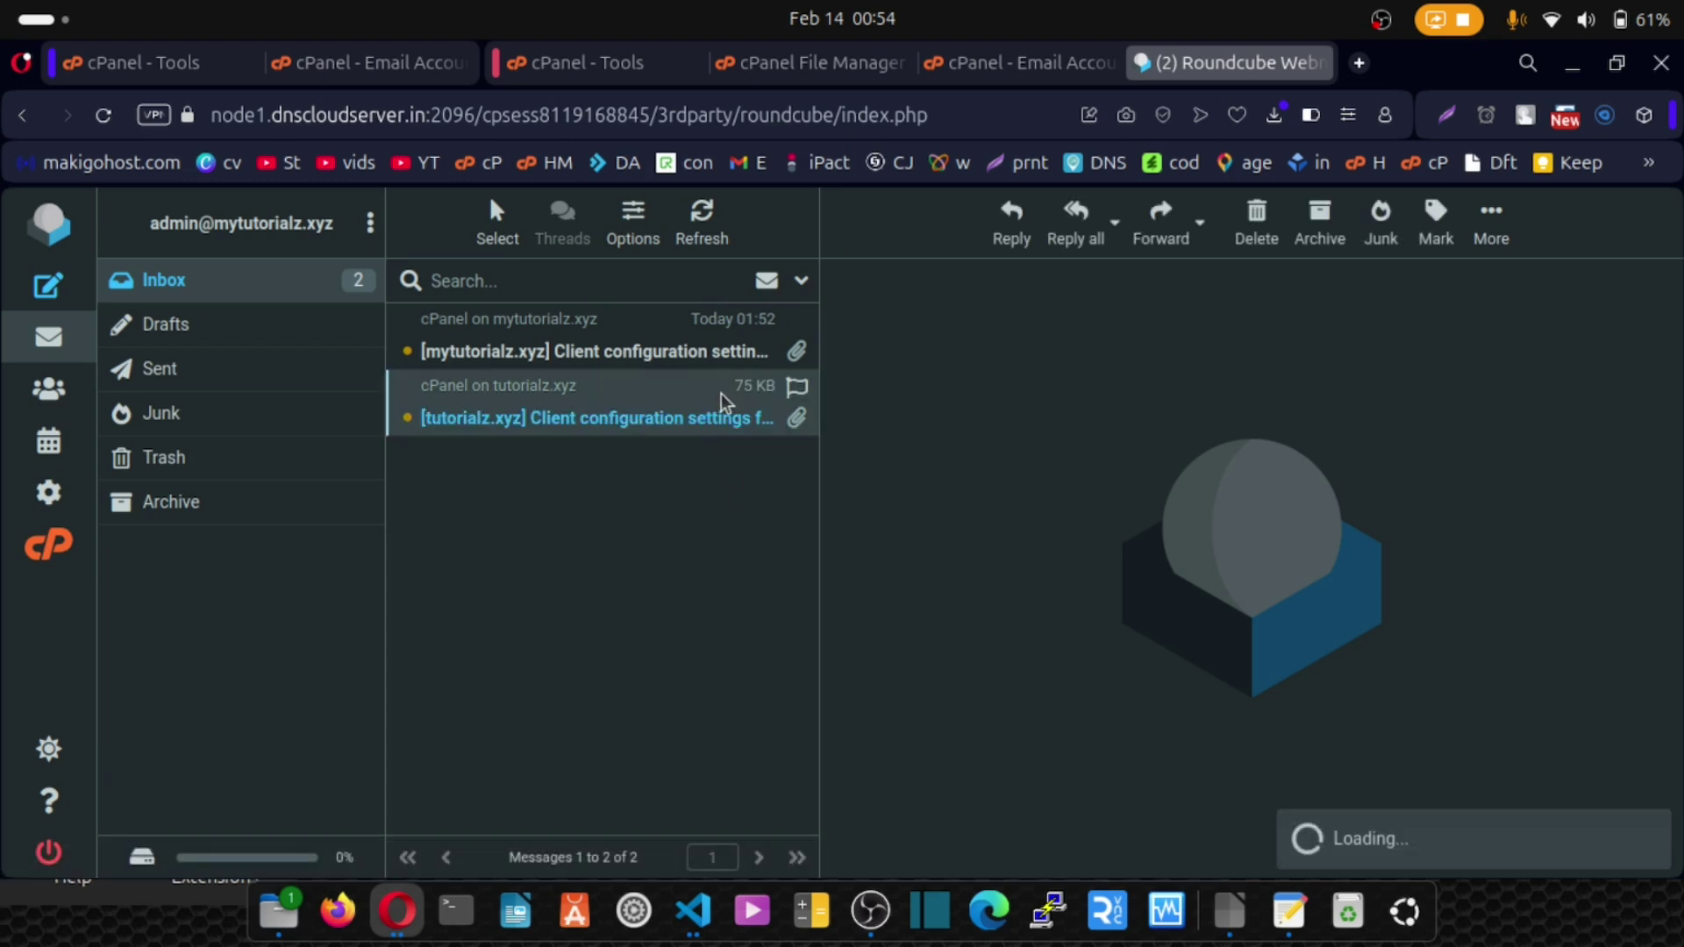
double_click(715, 417)
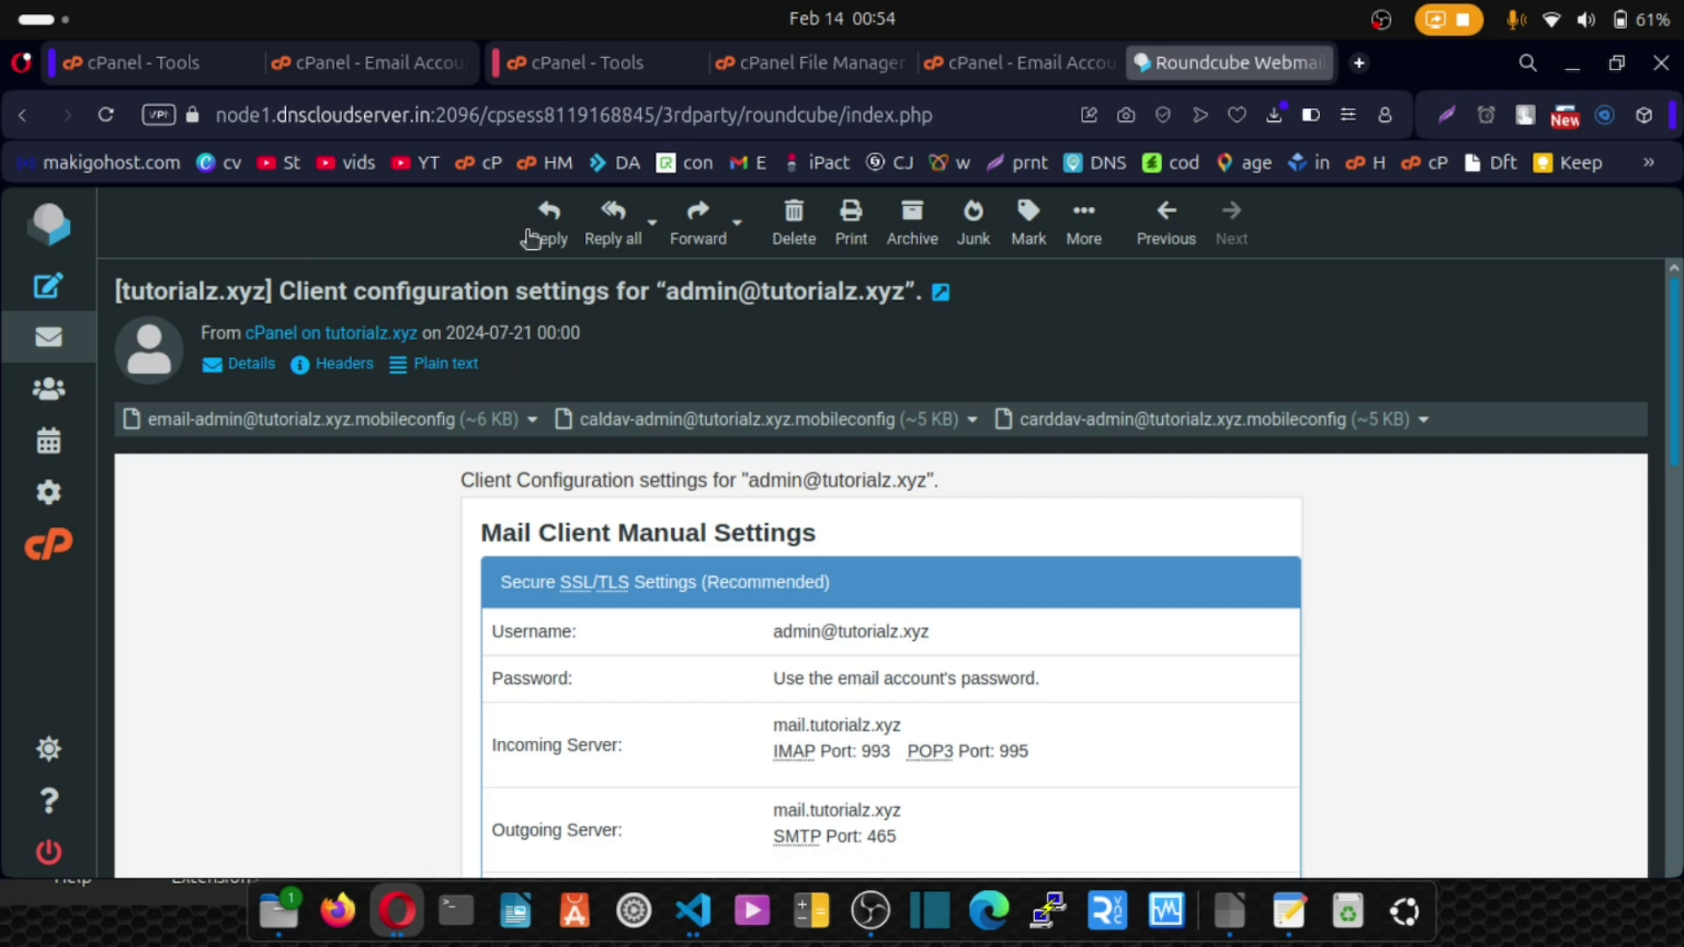
click(22, 114)
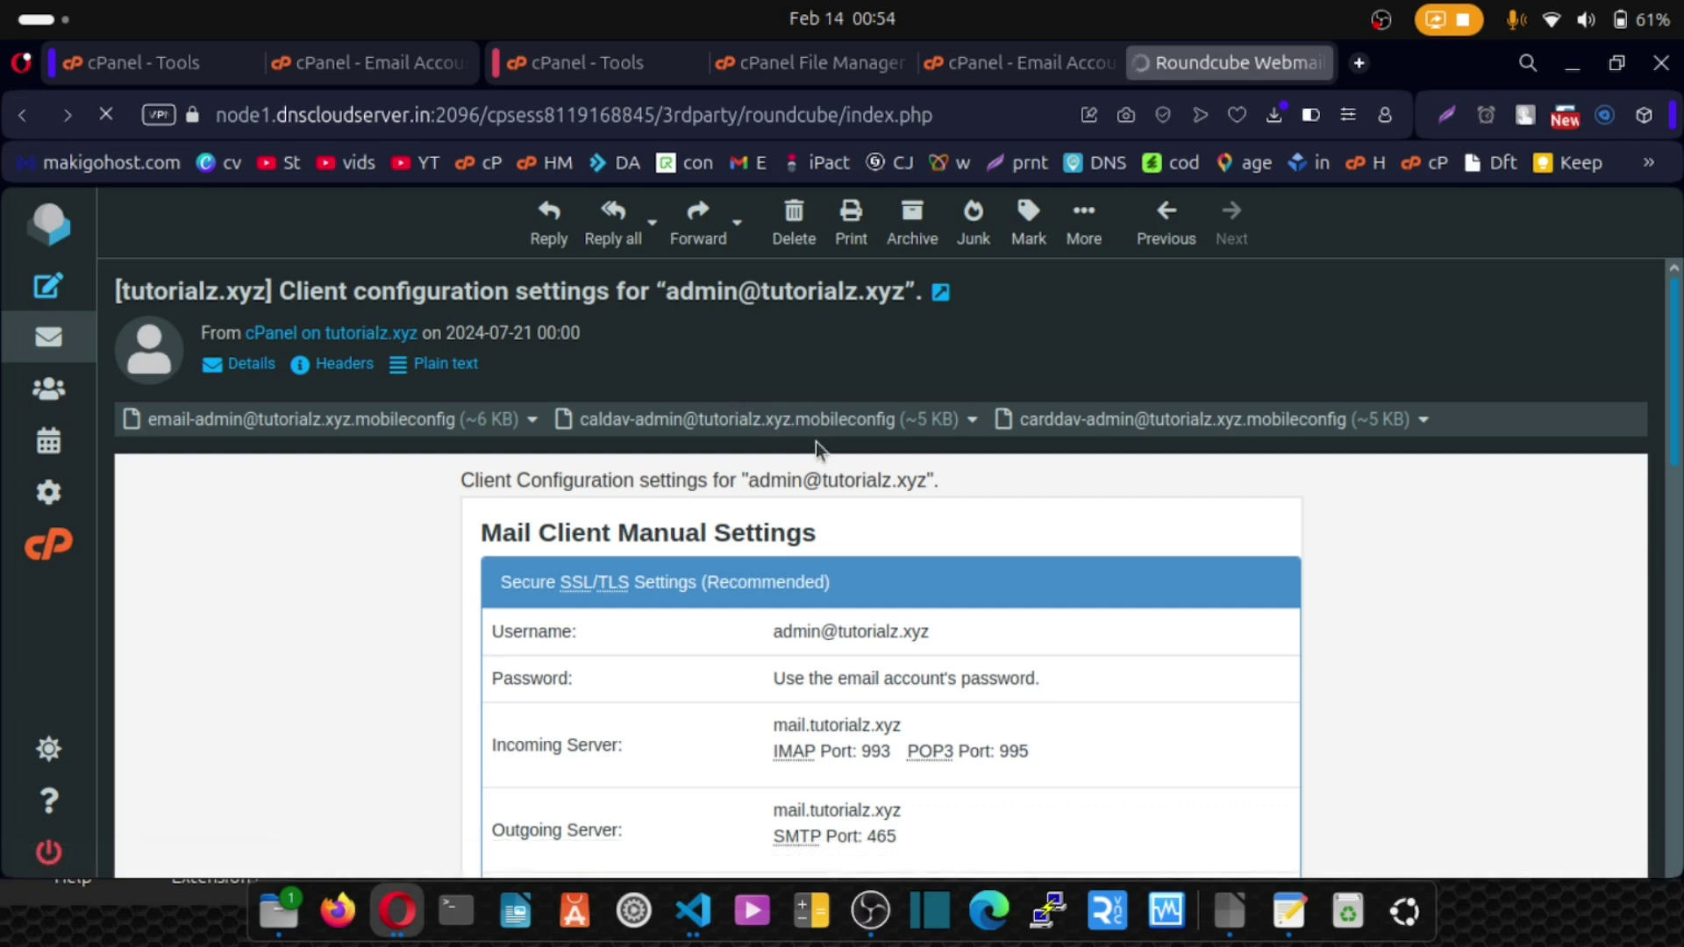